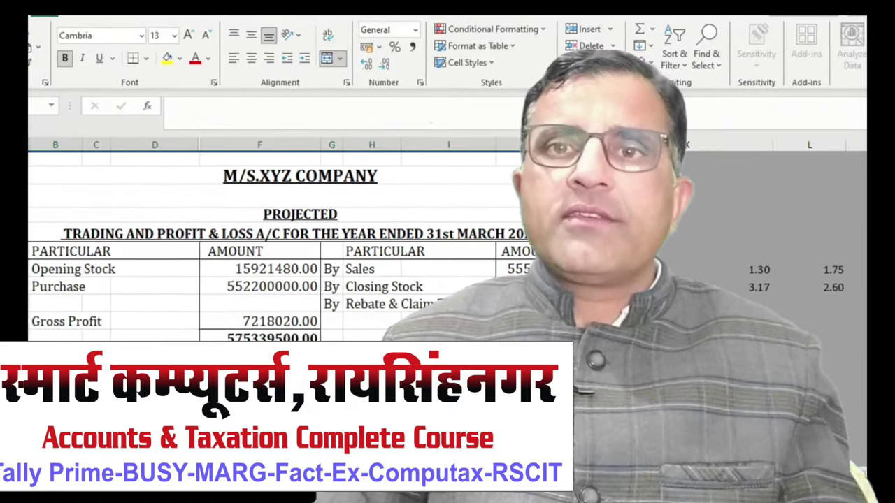
# Review the projected Trading & P&L account and its schedules, then return to cell A1
pyautogui.click(297, 235)
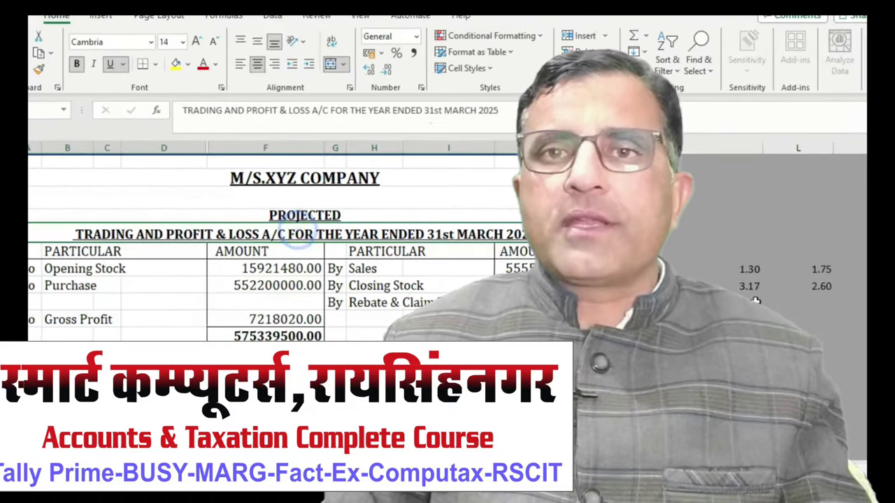
pyautogui.press('Down')
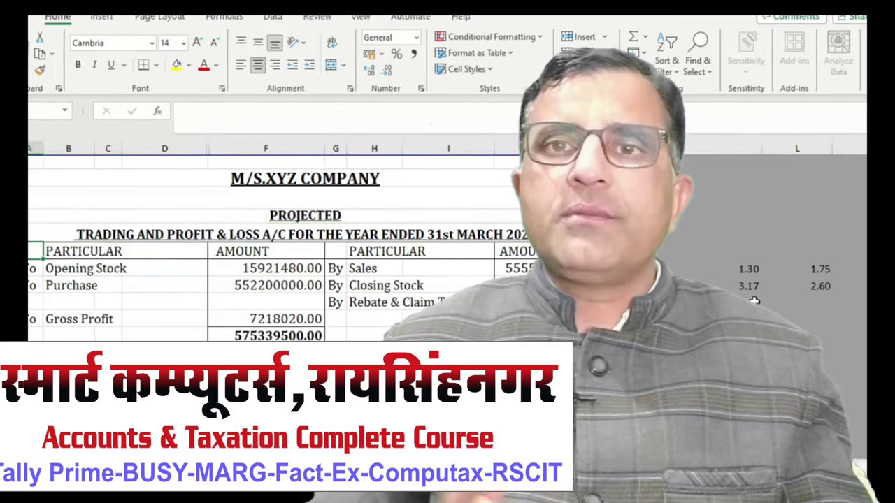
pyautogui.scroll(-1, 769, 304)
pyautogui.scroll(-1, 769, 304)
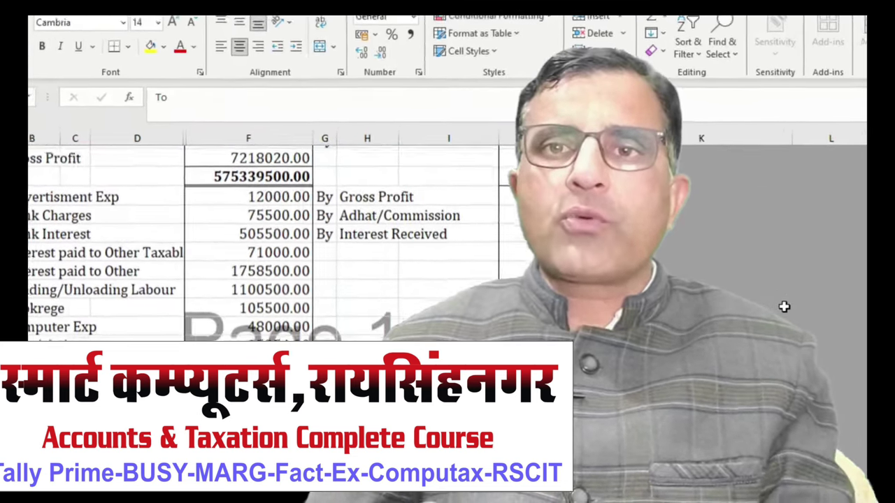
pyautogui.scroll(-1, 769, 304)
pyautogui.scroll(-1, 769, 304)
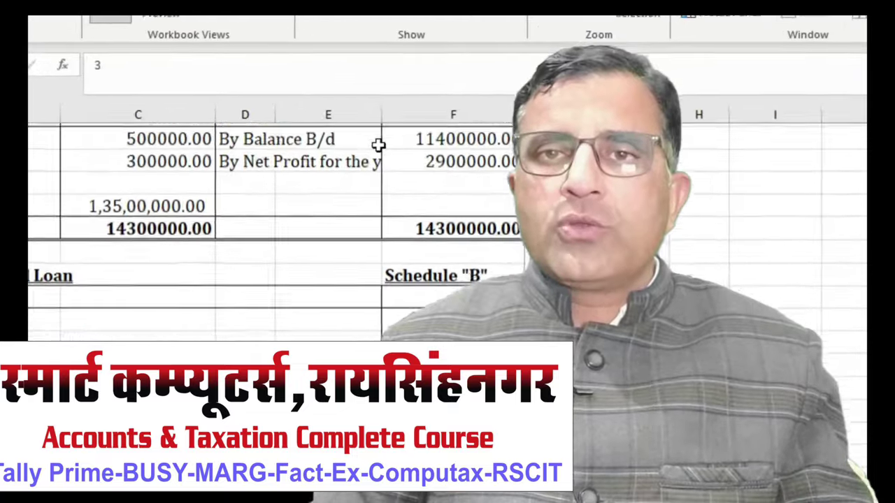
pyautogui.scroll(-1, 372, 134)
pyautogui.scroll(-1, 372, 134)
pyautogui.scroll(-1, 372, 134)
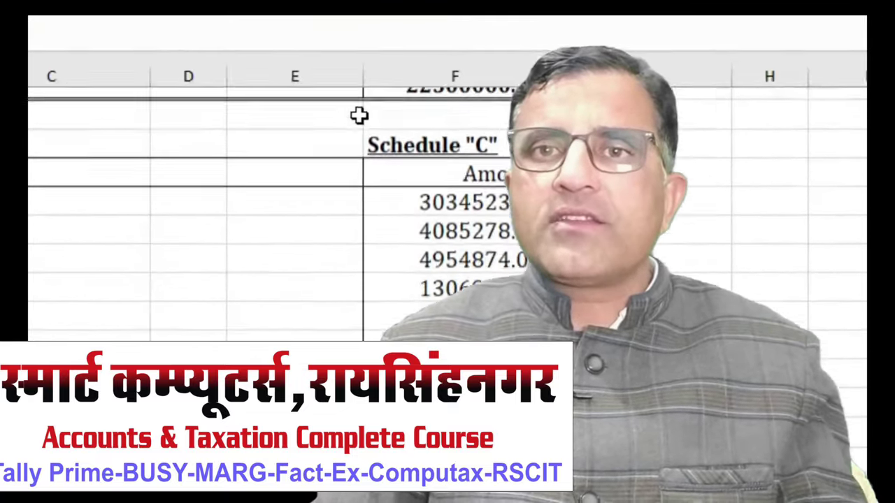
pyautogui.scroll(-1, 369, 129)
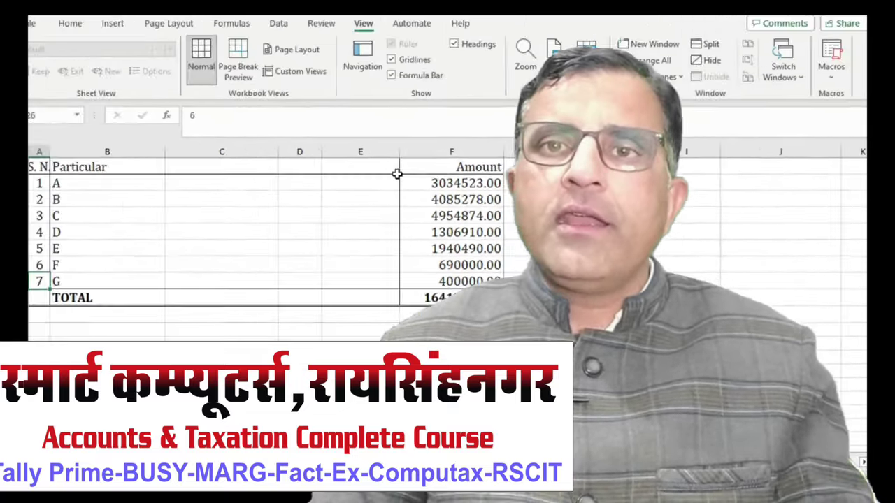
pyautogui.scroll(2, 406, 187)
pyautogui.hotkey('ctrl', 'Home')
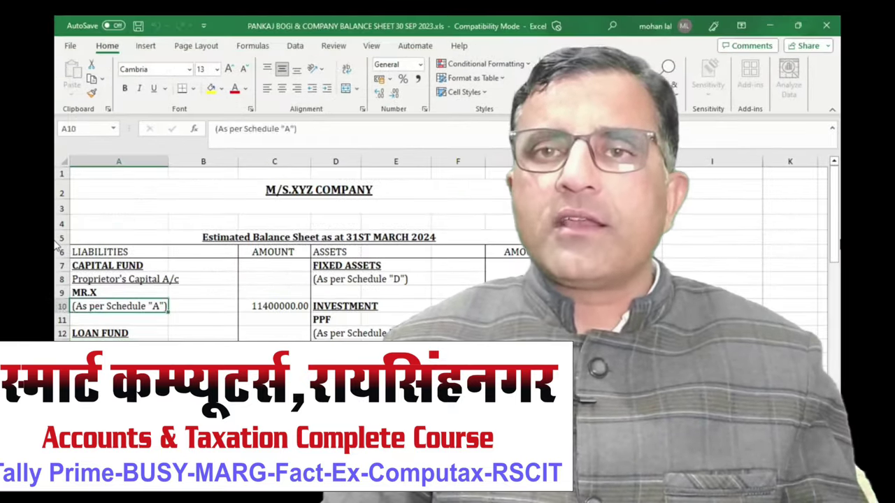
# Scroll through the estimated balance sheet and its schedule sheets
pyautogui.scroll(-2, 57, 246)
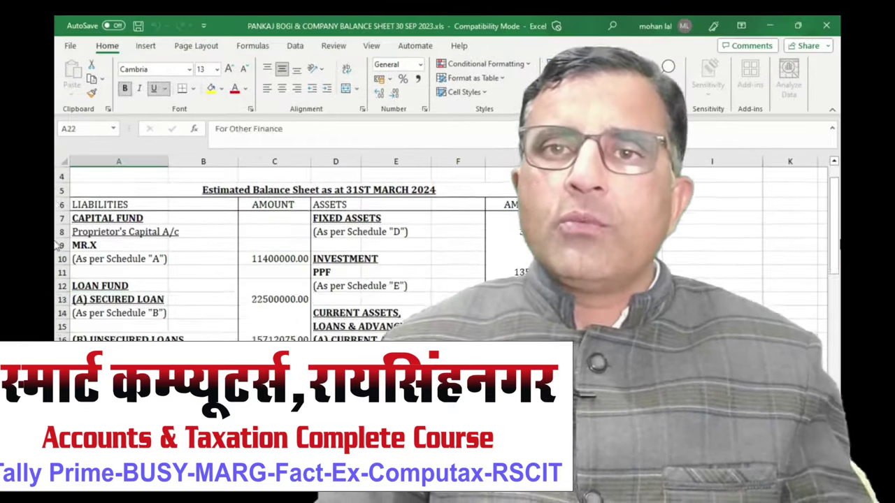
pyautogui.scroll(-7, 58, 246)
pyautogui.scroll(-1, 57, 246)
pyautogui.scroll(-1, 57, 246)
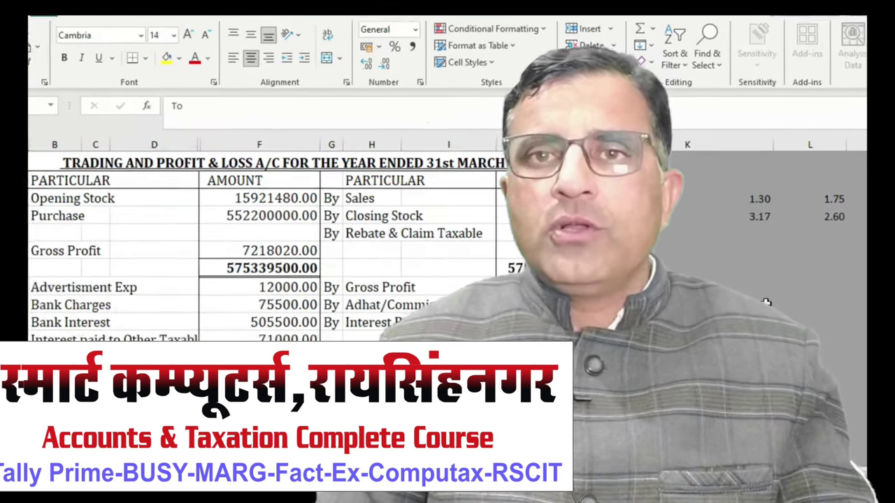
pyautogui.scroll(-2, 773, 304)
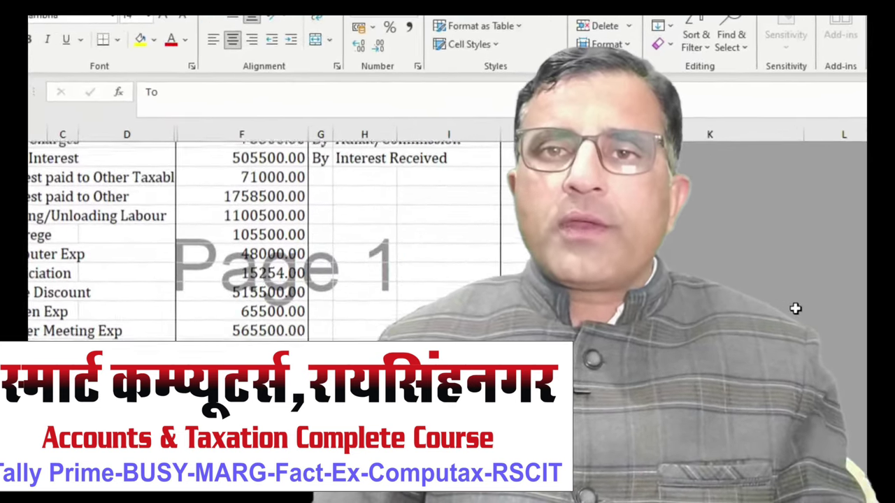
pyautogui.scroll(-2, 796, 308)
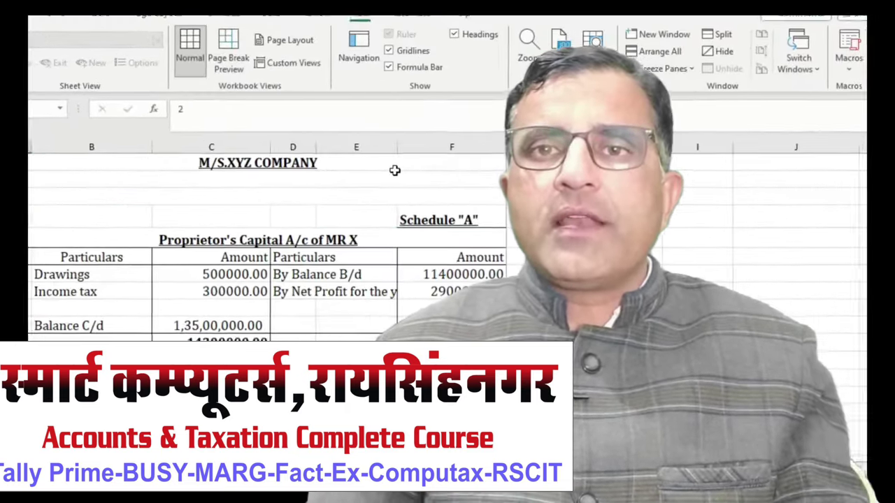
pyautogui.scroll(-2, 402, 180)
pyautogui.scroll(-1, 376, 140)
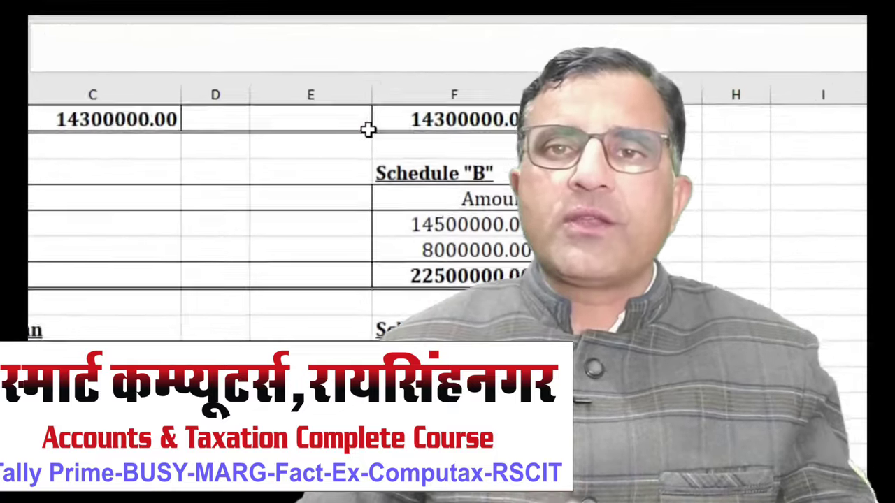
pyautogui.scroll(-1, 367, 130)
pyautogui.scroll(-1, 362, 120)
pyautogui.scroll(-1, 356, 106)
pyautogui.scroll(-1, 363, 124)
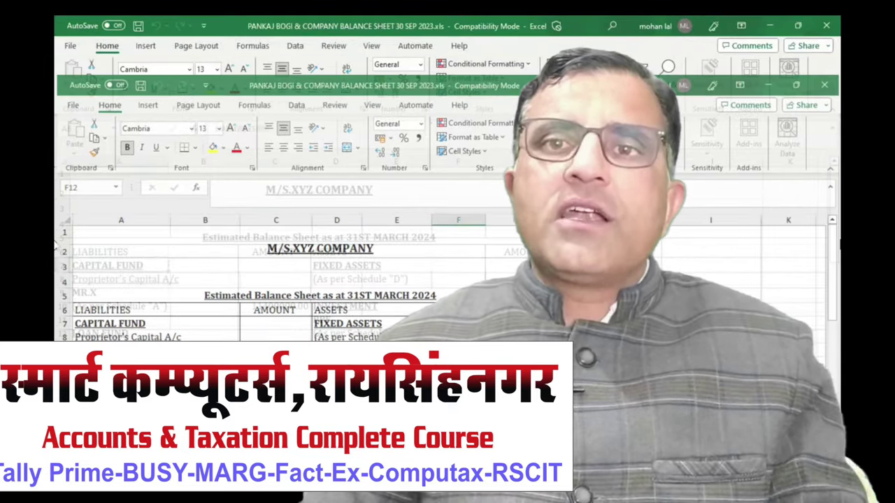
pyautogui.scroll(-4, 279, 280)
pyautogui.scroll(-2, 279, 279)
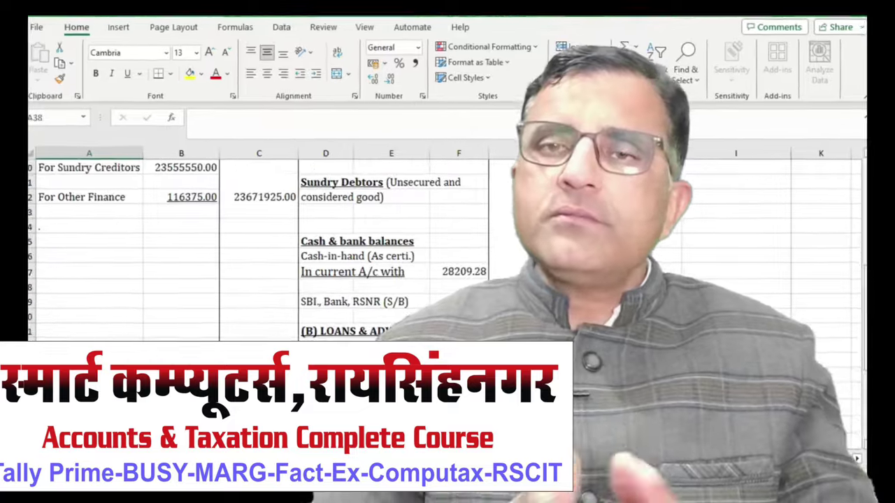
pyautogui.scroll(-1, 280, 280)
pyautogui.scroll(-1, 279, 245)
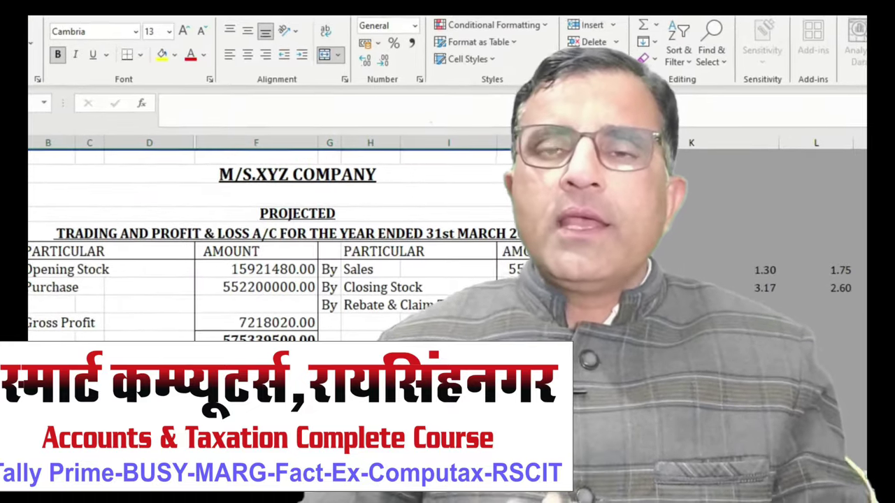
pyautogui.click(300, 235)
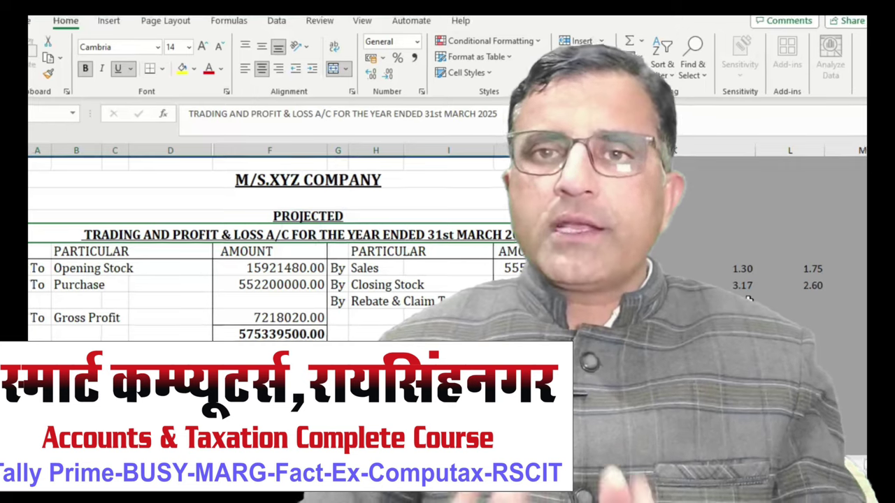
pyautogui.press('Down')
pyautogui.press('Down')
pyautogui.press('Down')
pyautogui.press('Down')
pyautogui.press('Down')
pyautogui.press('Down')
pyautogui.press('Down')
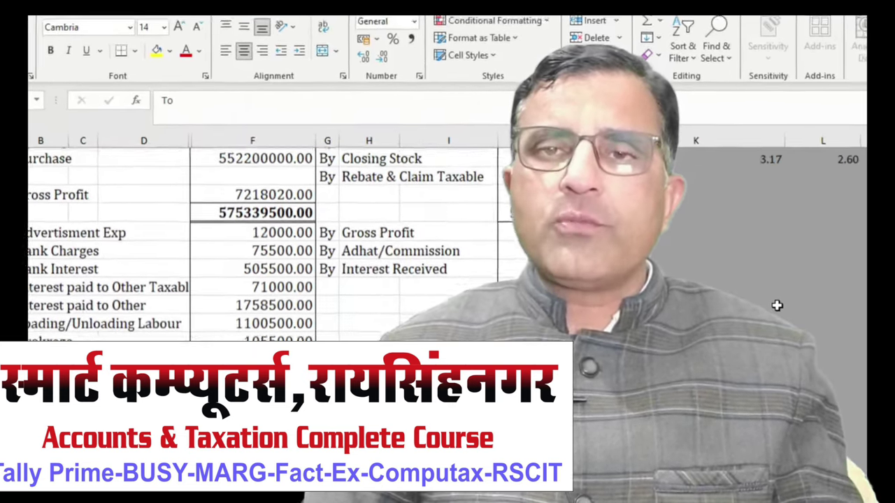
pyautogui.press('Down')
pyautogui.press('Down')
pyautogui.press('Down')
pyautogui.press('Down')
pyautogui.press('Down')
pyautogui.press('Down')
pyautogui.press('Down')
pyautogui.press('Down')
pyautogui.press('Down')
pyautogui.press('Down')
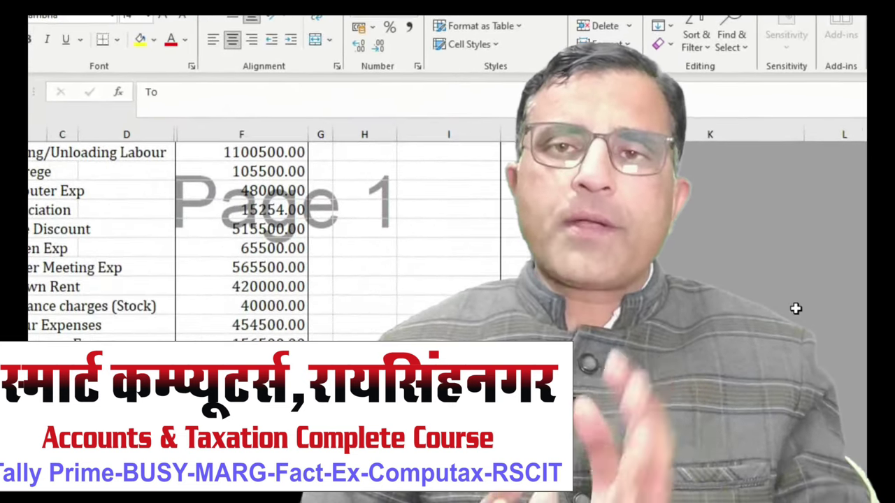
pyautogui.press('Down')
pyautogui.press('Down')
pyautogui.press('Down')
pyautogui.press('Down')
pyautogui.press('Down')
pyautogui.press('Down')
pyautogui.press('Down')
pyautogui.press('Down')
pyautogui.press('Down')
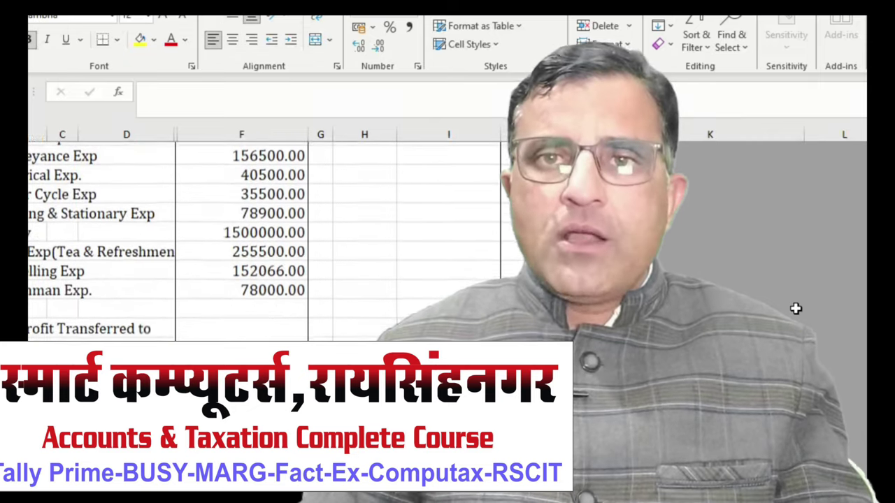
pyautogui.press('Down')
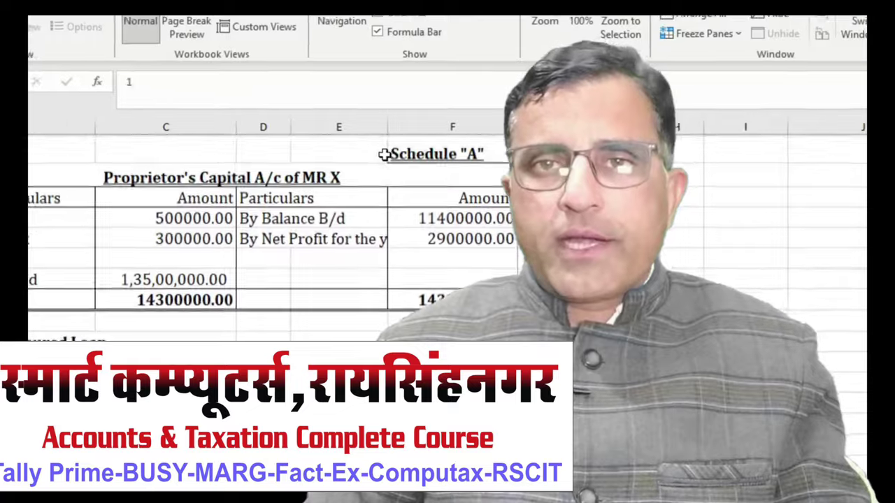
pyautogui.press('Down')
pyautogui.press('Down')
pyautogui.press('Down')
pyautogui.press('Down')
pyautogui.press('Down')
pyautogui.press('Down')
pyautogui.press('Down')
pyautogui.press('Down')
pyautogui.press('Down')
pyautogui.press('Down')
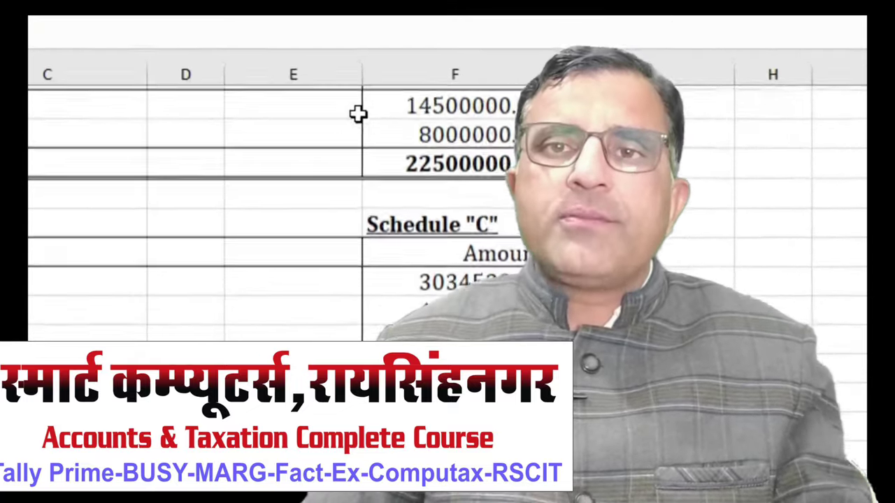
pyautogui.press('Down')
pyautogui.press('Down')
pyautogui.press('Down')
pyautogui.press('Down')
pyautogui.press('Down')
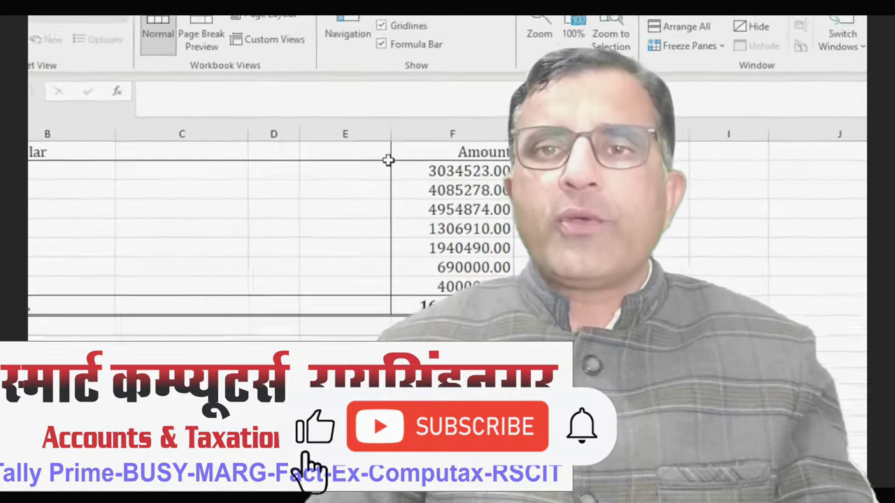
pyautogui.press('Up')
pyautogui.press('Up')
pyautogui.press('Up')
pyautogui.hotkey('ctrl', 'pageup')
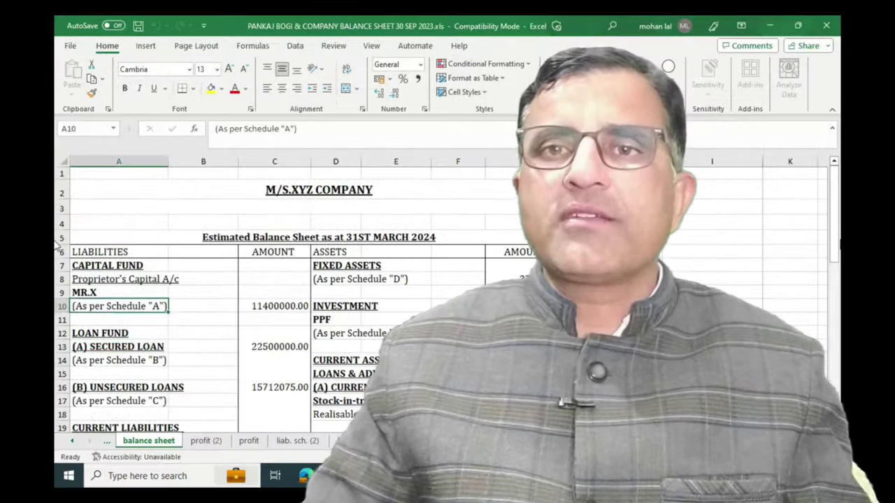
pyautogui.press('Down')
pyautogui.press('Down')
pyautogui.press('Down')
pyautogui.press('Down')
pyautogui.press('Down')
pyautogui.press('Down')
pyautogui.press('Down')
pyautogui.press('Down')
pyautogui.press('Down')
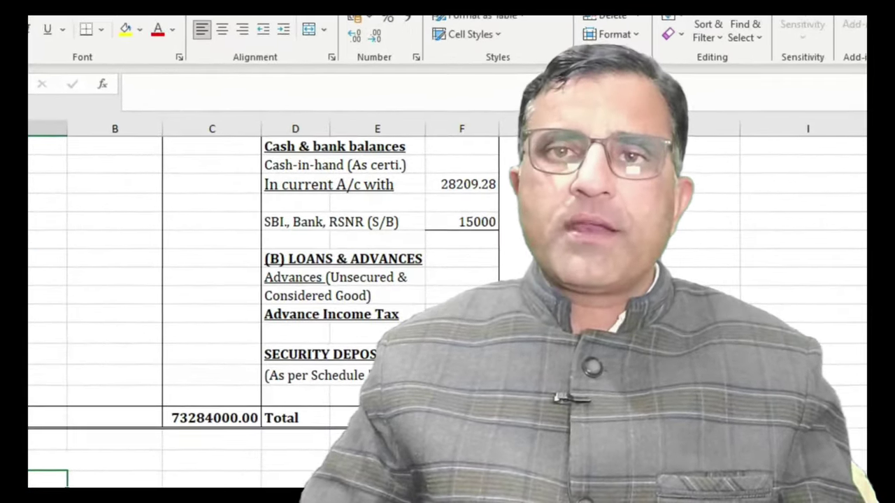
pyautogui.click(153, 482)
pyautogui.scroll(5, 210, 314)
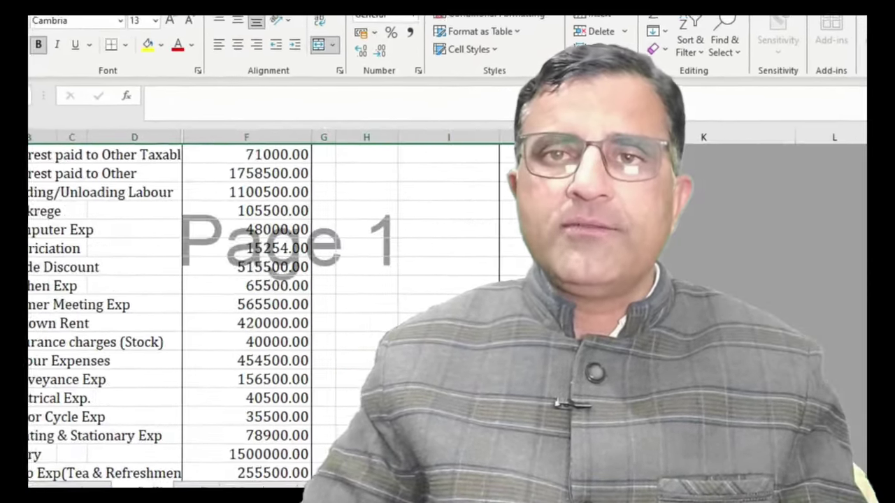
pyautogui.scroll(5, 210, 315)
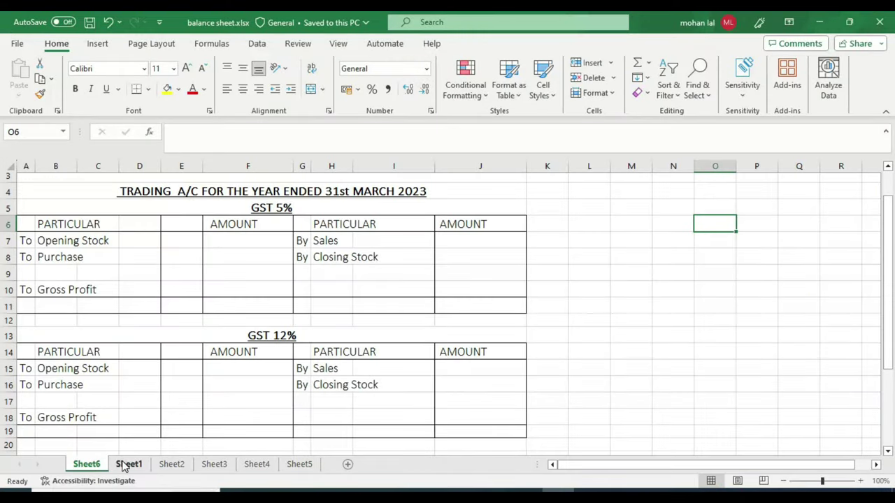
pyautogui.click(125, 464)
pyautogui.click(171, 464)
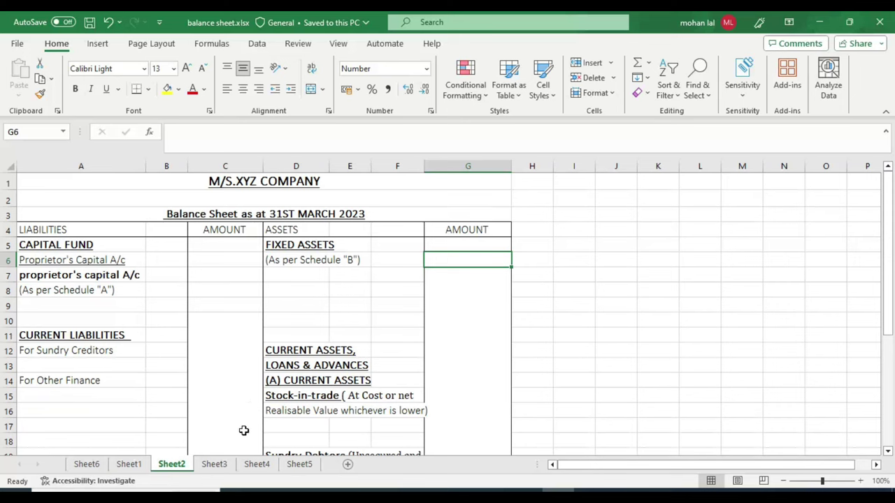
pyautogui.click(100, 470)
pyautogui.scroll(1, 262, 352)
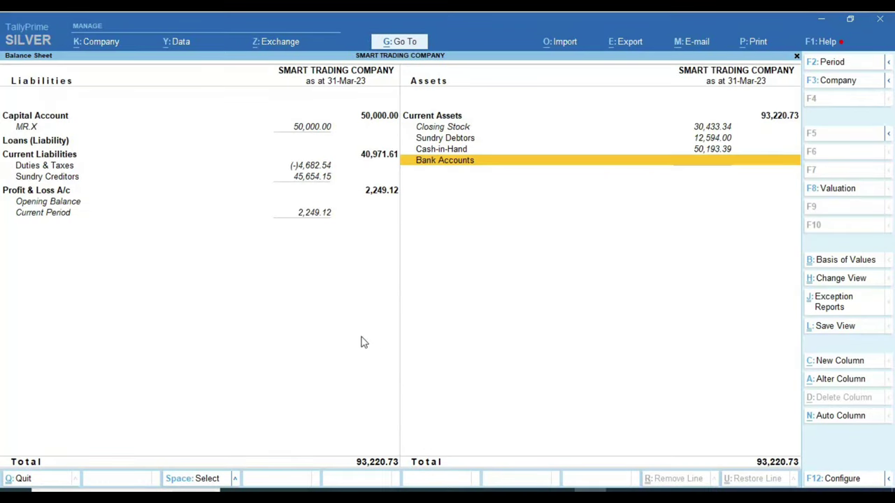
# Close the Balance Sheet and open Smart Trading Company's Profit & Loss A/c for 1-Apr-22 to 31-Mar-23
pyautogui.press('Escape')
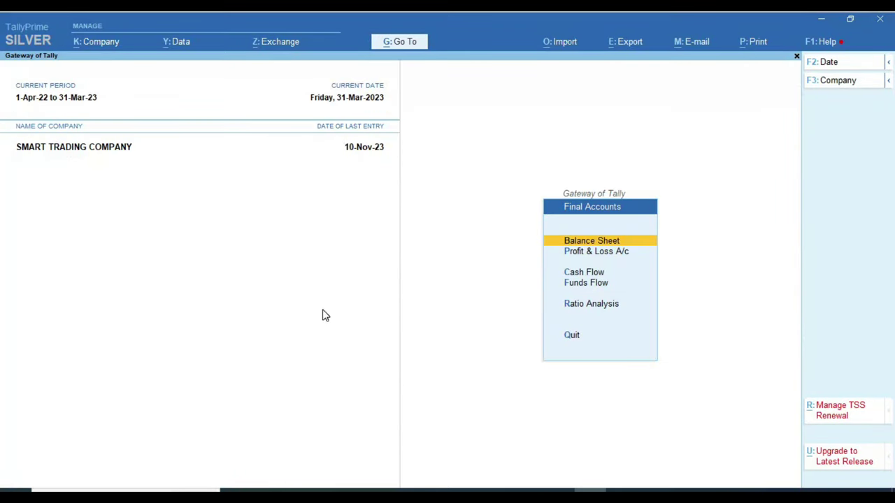
pyautogui.press('Down')
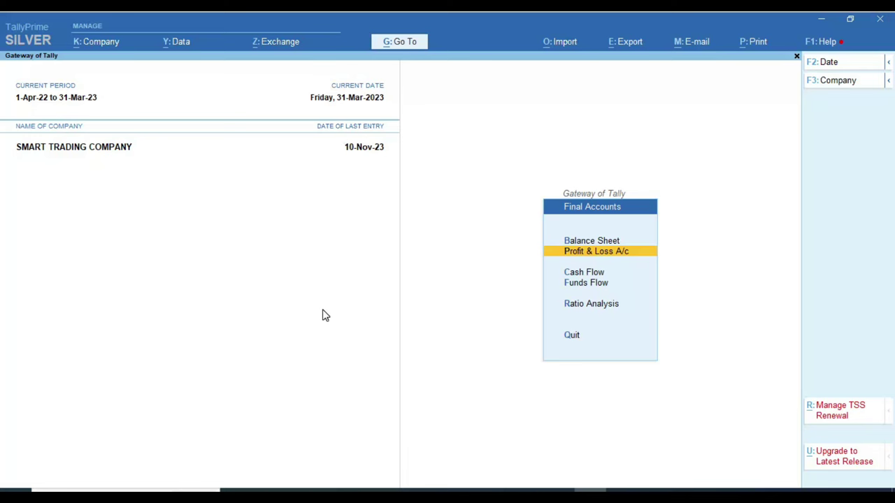
pyautogui.press('Return')
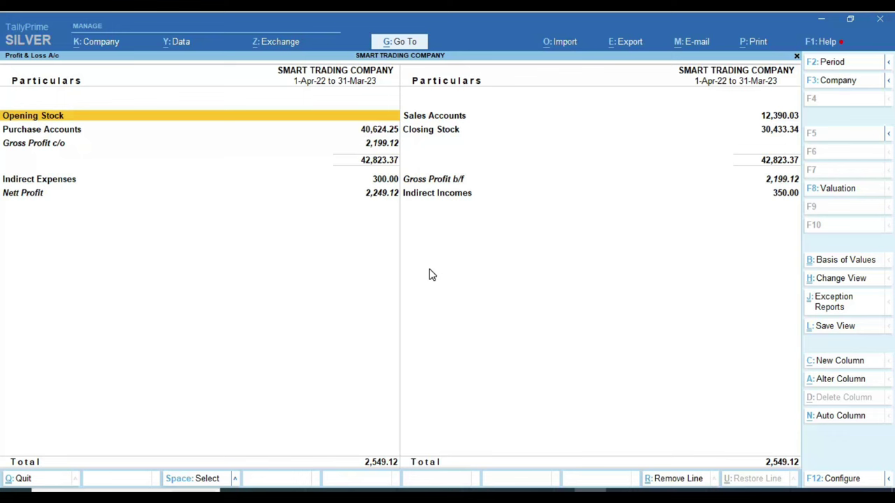
# Keep the period unchanged and expand Profit & Loss to show ledgers like GST 18% and 5% purchases
pyautogui.press('F2')
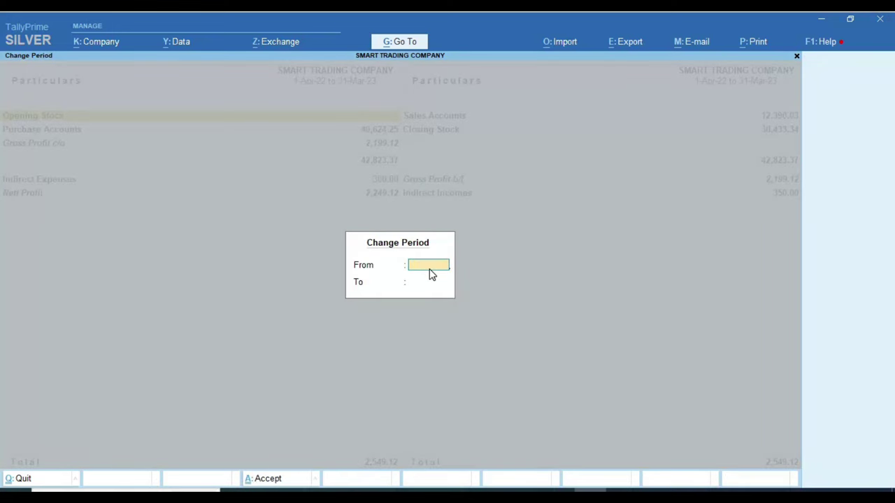
pyautogui.press('Return')
pyautogui.press('Return')
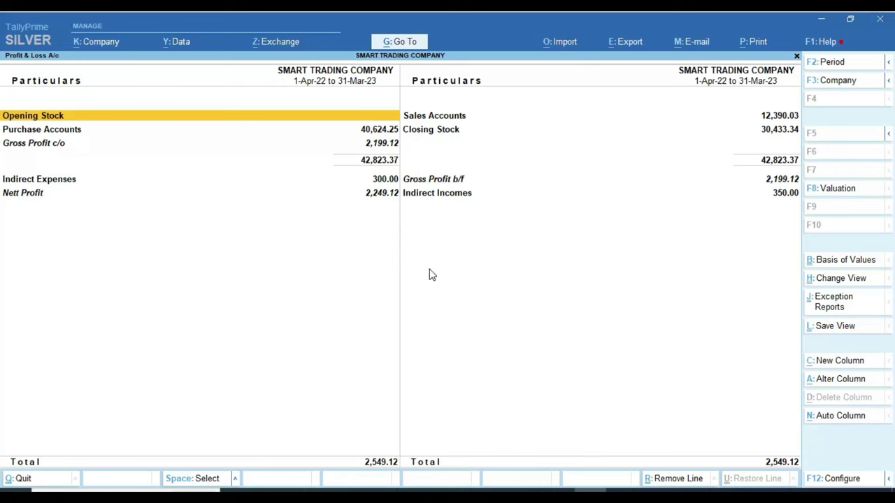
pyautogui.hotkey('alt', 'F5')
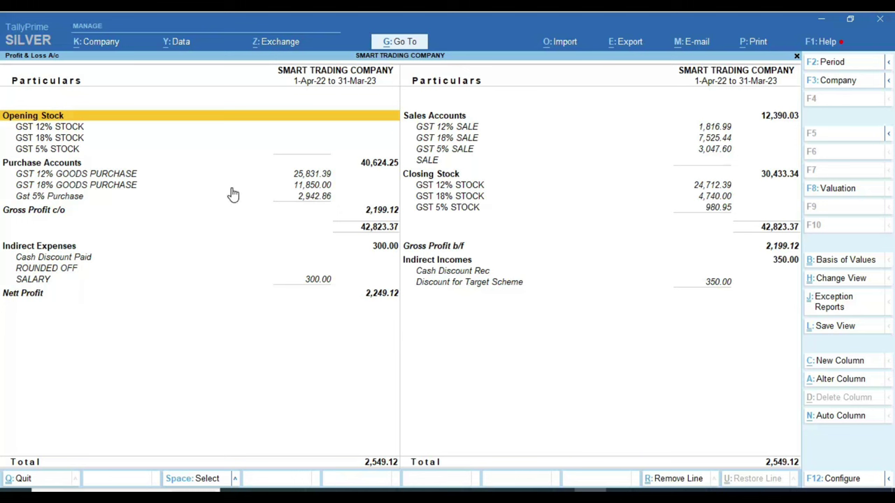
pyautogui.click(123, 189)
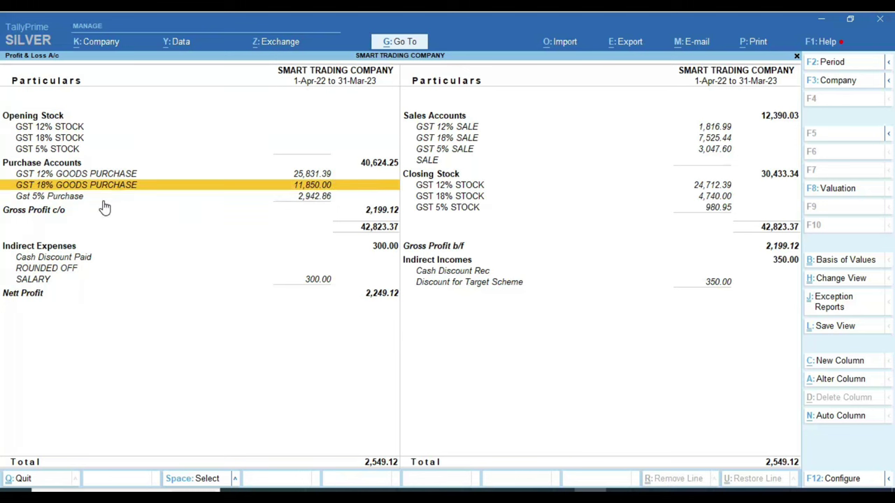
pyautogui.click(103, 202)
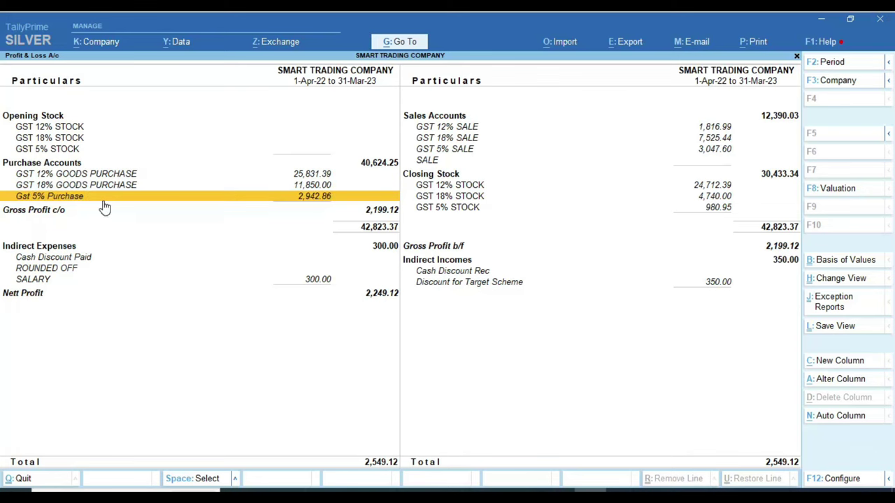
# Enter 0.00 as the GST 5% Opening Stock in Excel cell F7
pyautogui.hotkey('alt', 'Tab')
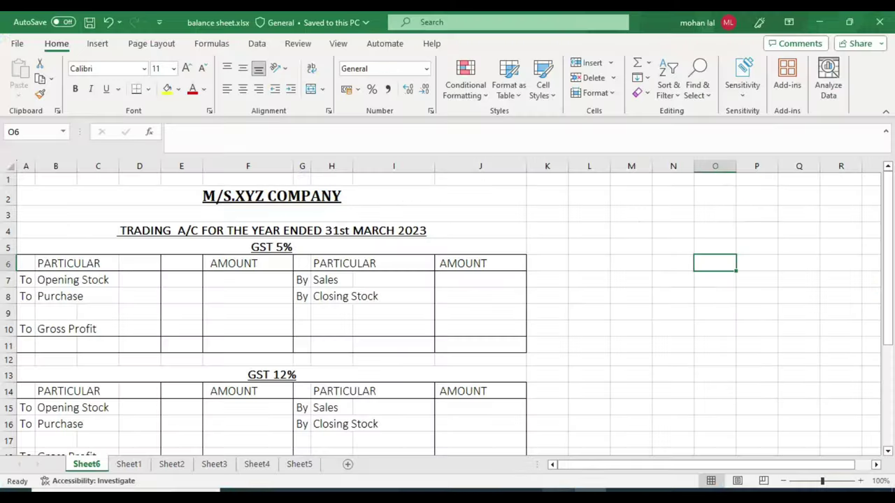
pyautogui.click(175, 234)
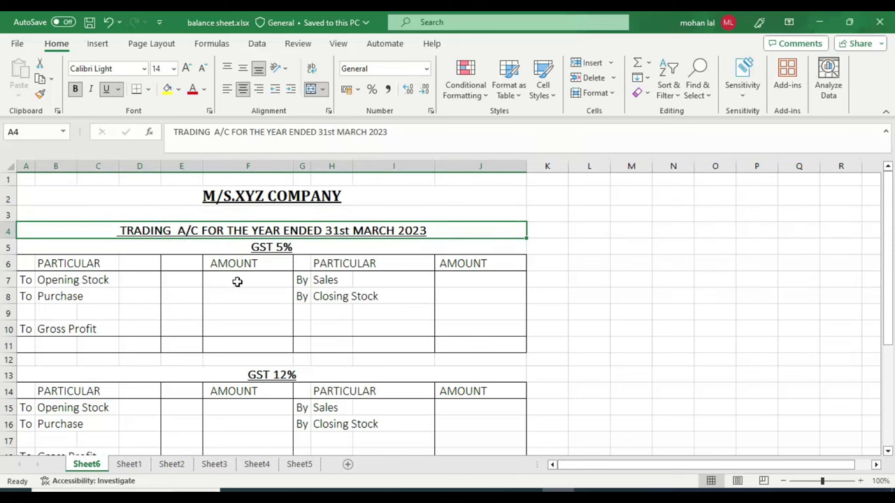
pyautogui.click(237, 281)
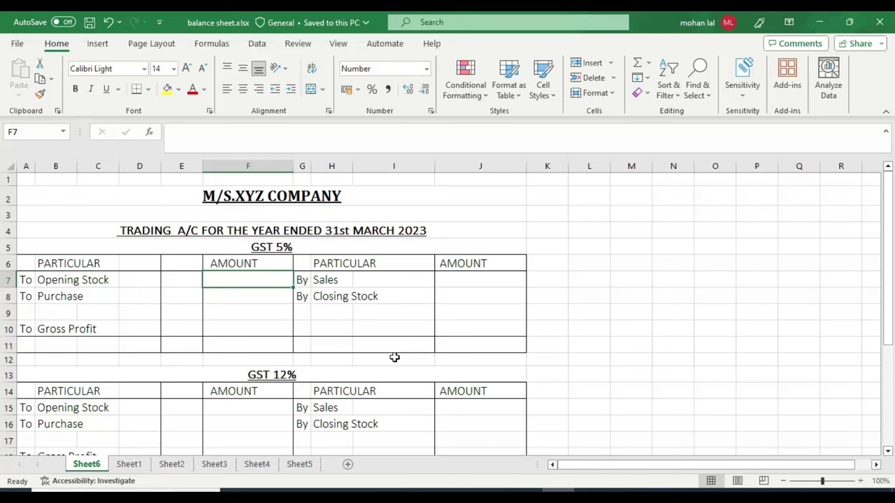
pyautogui.write('0')
pyautogui.press('Return')
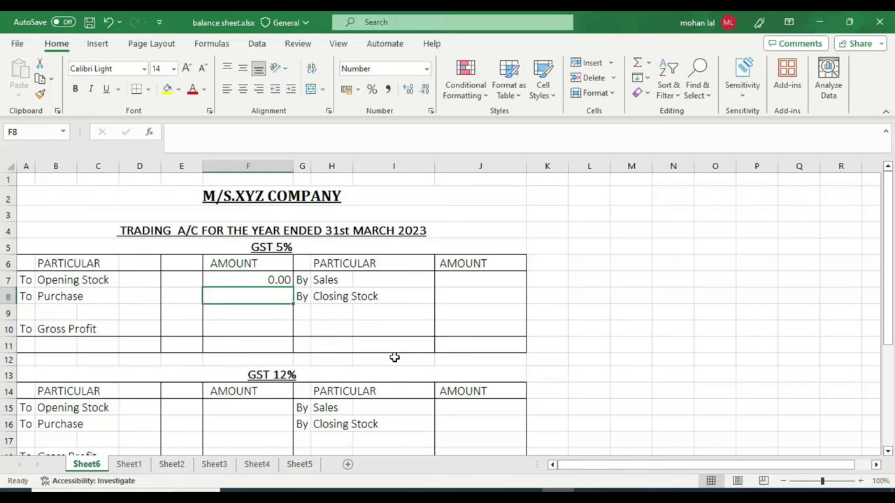
# Check the GST purchase ledger figures in TallyPrime's Profit & Loss report
pyautogui.hotkey('alt', 'Tab')
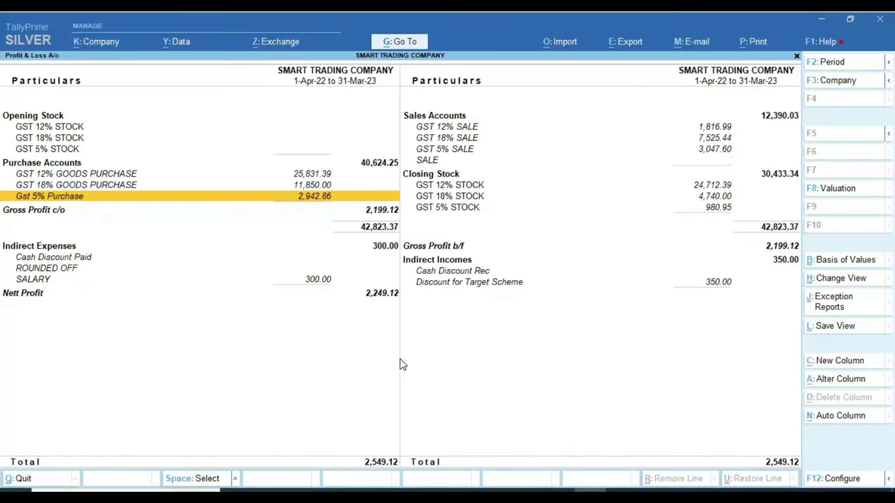
pyautogui.click(299, 176)
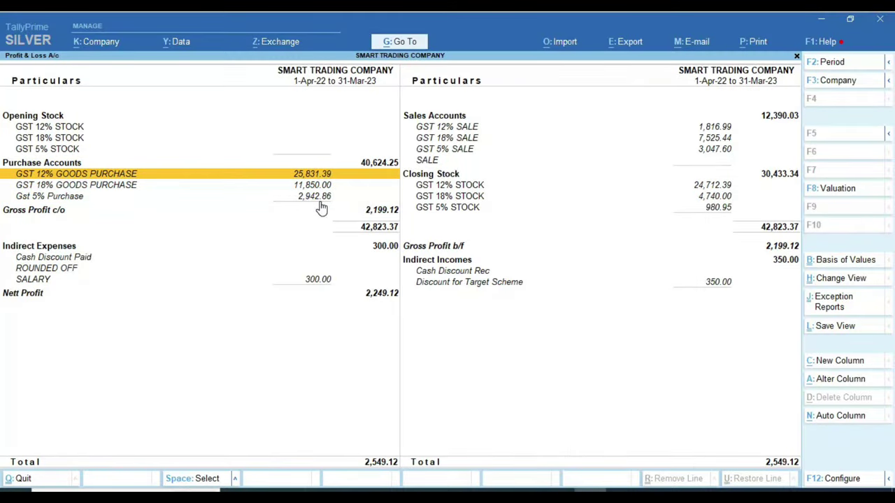
pyautogui.hotkey('alt', 'Tab')
# Enter 2942.86 as the GST 5% Purchase in F8 and move to the sales cell J7
pyautogui.write('294')
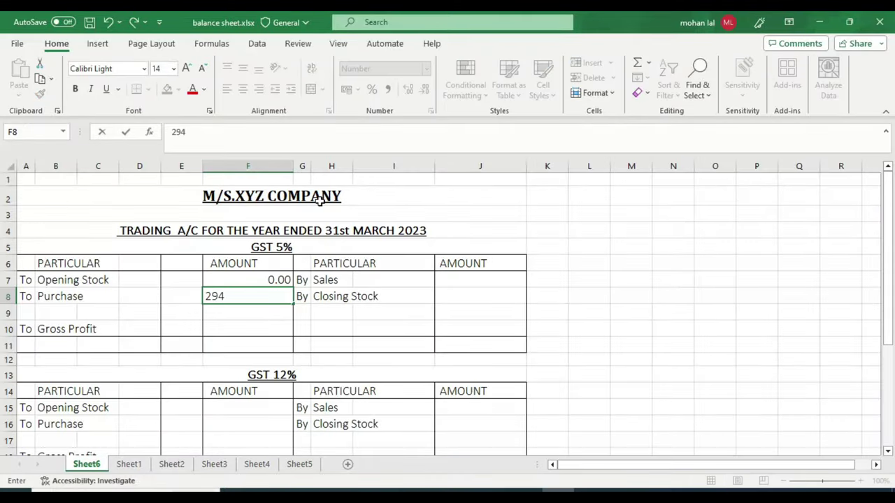
pyautogui.press('Return')
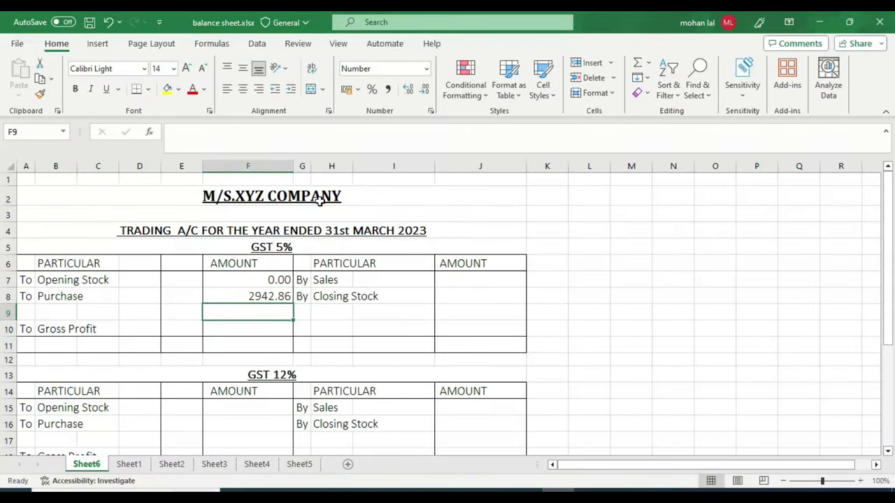
pyautogui.press('Up')
pyautogui.press('Up')
pyautogui.press('Right')
pyautogui.press('Up')
pyautogui.press('Right')
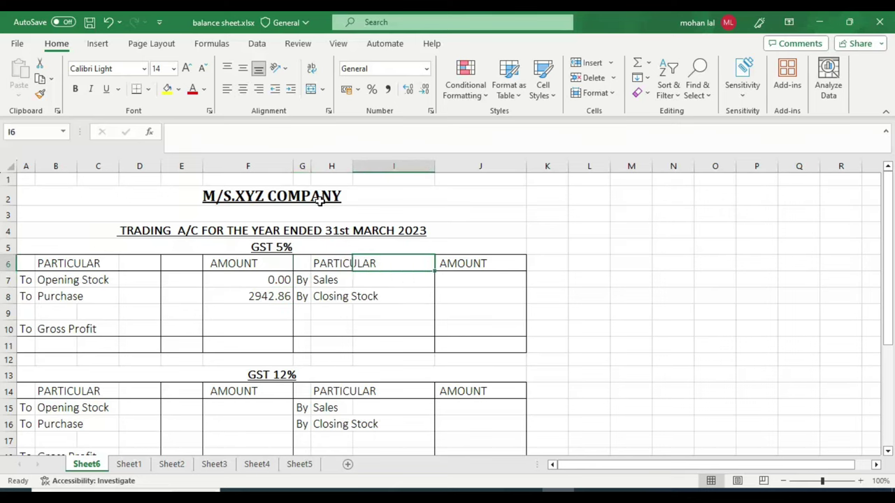
pyautogui.press('Down')
pyautogui.press('Right')
# Enter GST 5% Sales of 3047.60 in J7, taken from TallyPrime's GST 5% SALE ledger
pyautogui.hotkey('alt', 'Tab')
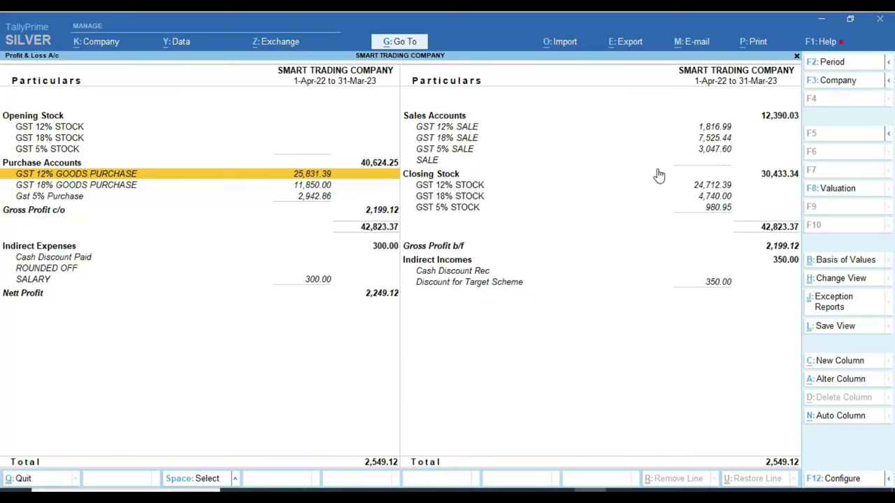
pyautogui.hotkey('alt', 'Tab')
pyautogui.write('30')
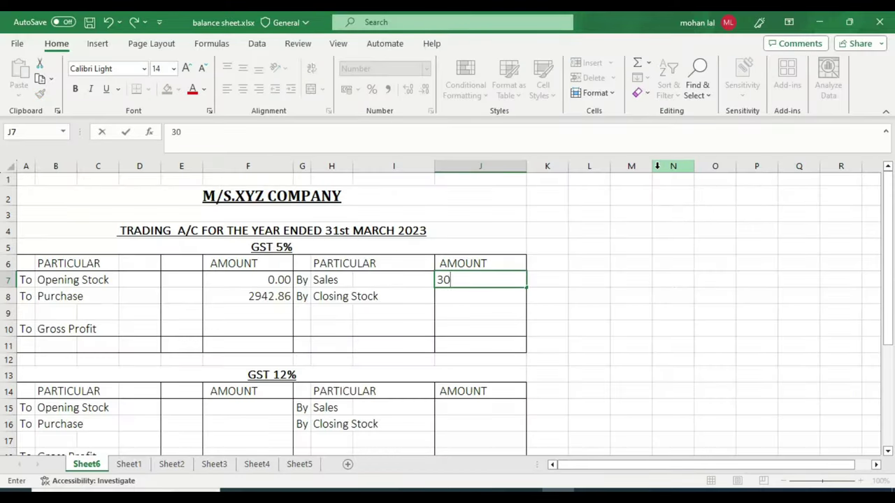
pyautogui.write('47.60')
pyautogui.press('Return')
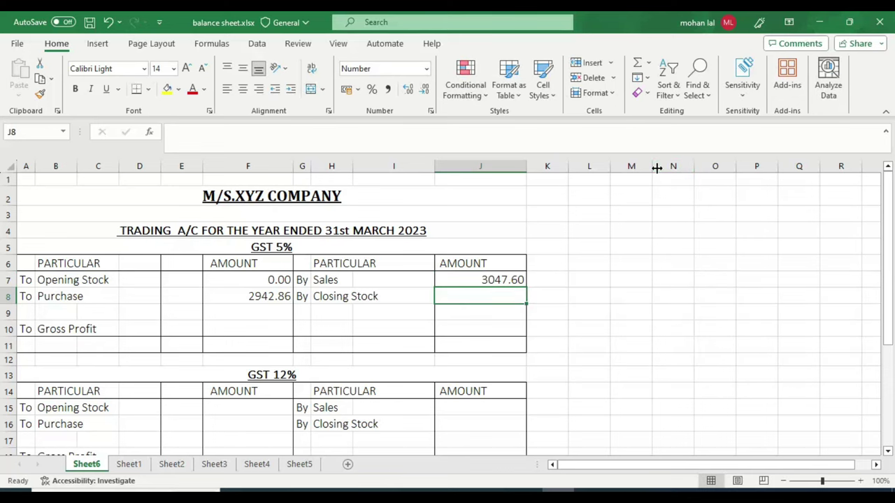
pyautogui.hotkey('alt', 'Tab')
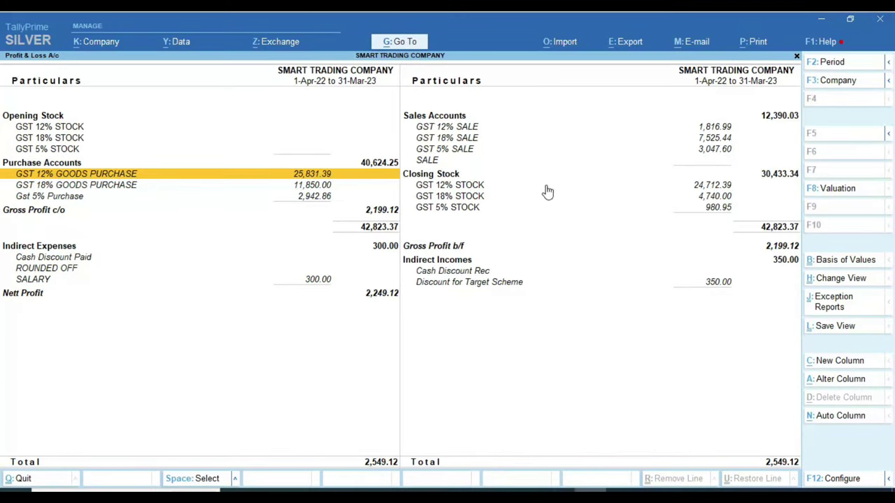
# Value the Profit & Loss stock at Last Purchase Cost and locate GST 5% STOCK at 980.95
pyautogui.click(839, 191)
pyautogui.press('Down')
pyautogui.press('Down')
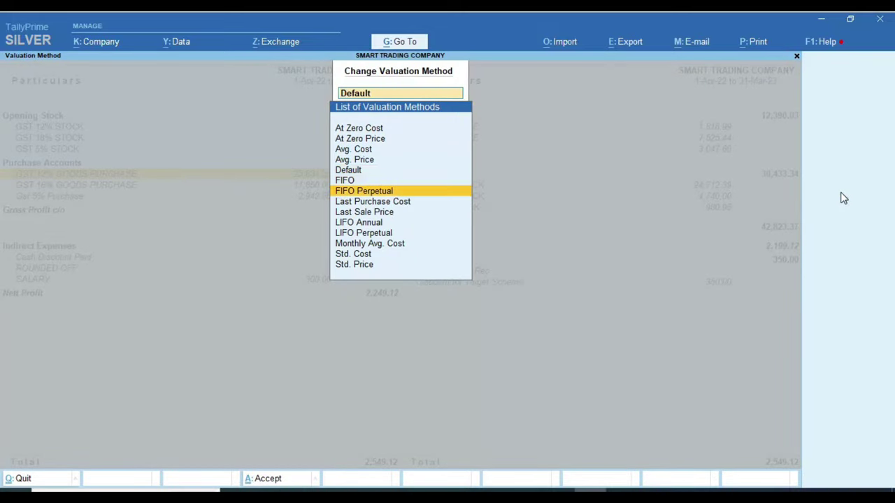
pyautogui.press('Down')
pyautogui.press('Return')
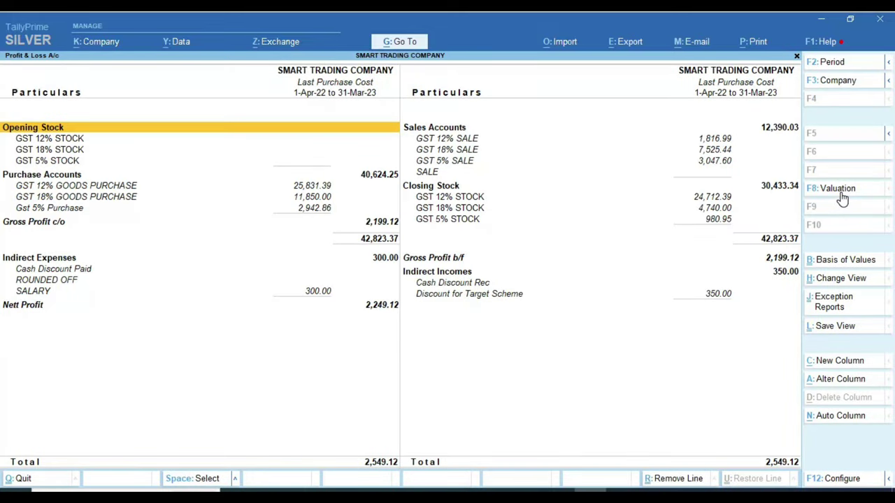
pyautogui.press('Right')
pyautogui.press('Down')
pyautogui.press('Down')
pyautogui.press('Down')
pyautogui.press('Down')
pyautogui.press('Down')
pyautogui.press('Down')
pyautogui.press('Down')
pyautogui.press('Down')
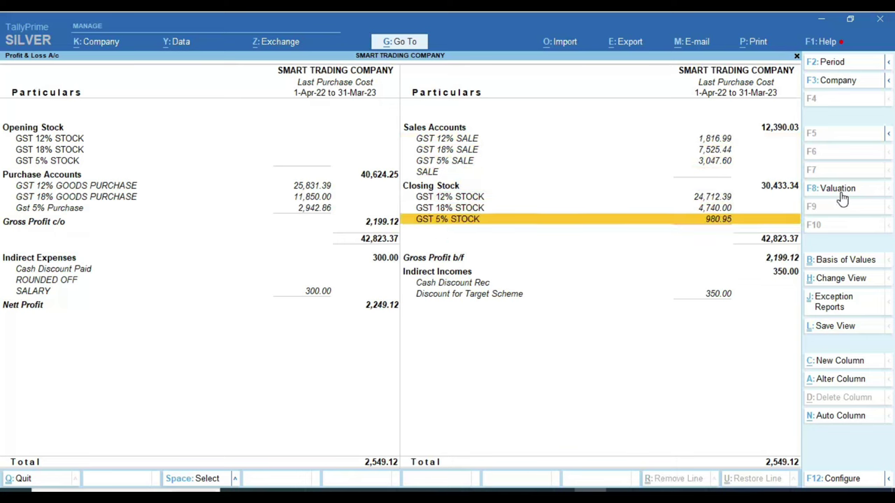
pyautogui.press('Up')
pyautogui.press('Down')
# Enter 980.95 as the GST 5% Closing Stock in J8, leaving Gross Profit blank
pyautogui.hotkey('alt', 'Tab')
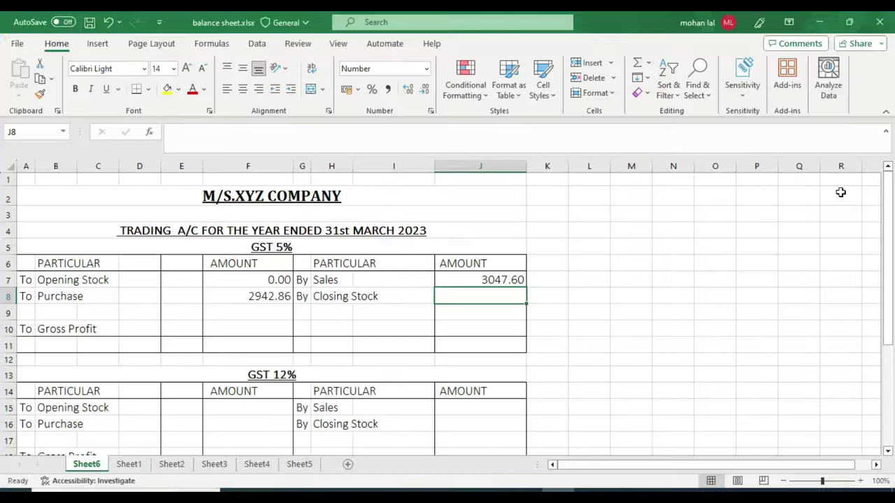
pyautogui.write('980.95')
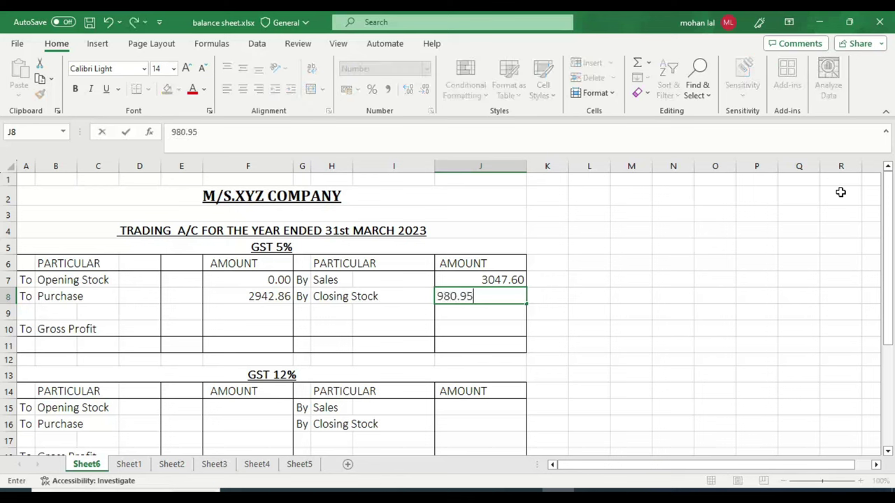
pyautogui.press('Return')
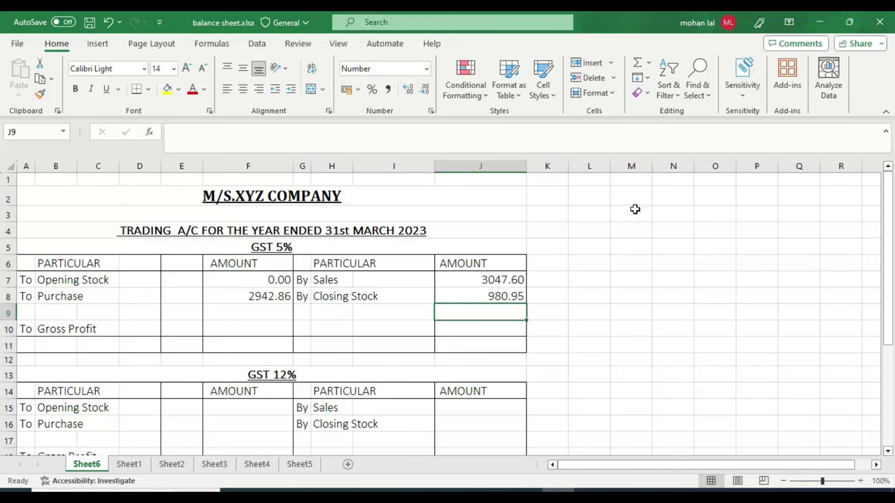
pyautogui.click(272, 329)
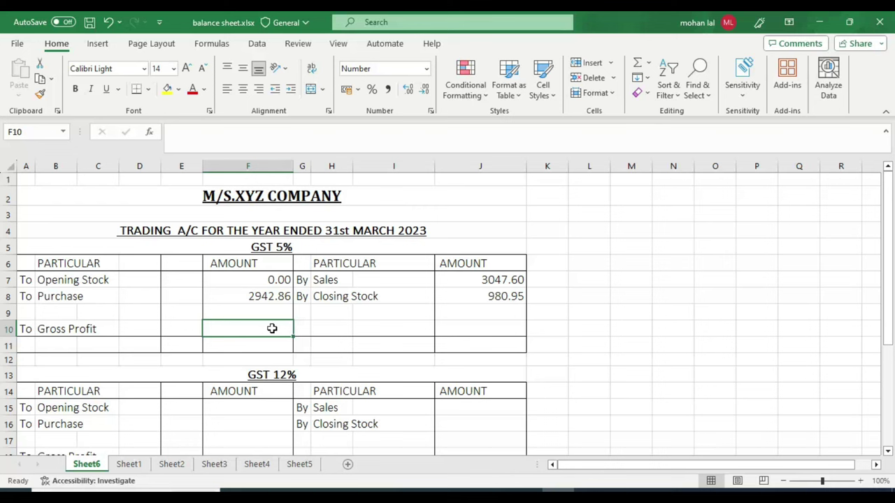
pyautogui.click(462, 346)
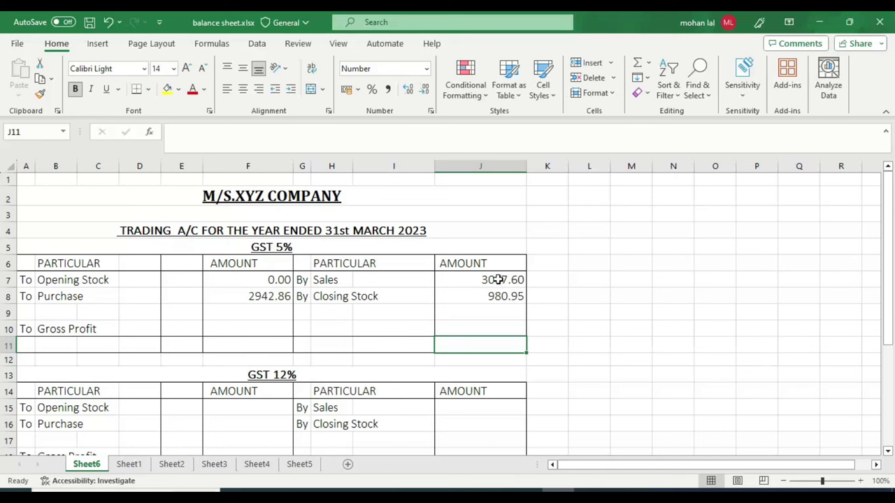
# Underline the Sales 3047.60 and Closing Stock 980.95 amounts and begin =SUM( in J11
pyautogui.moveTo(496, 279); pyautogui.dragTo(495, 344)
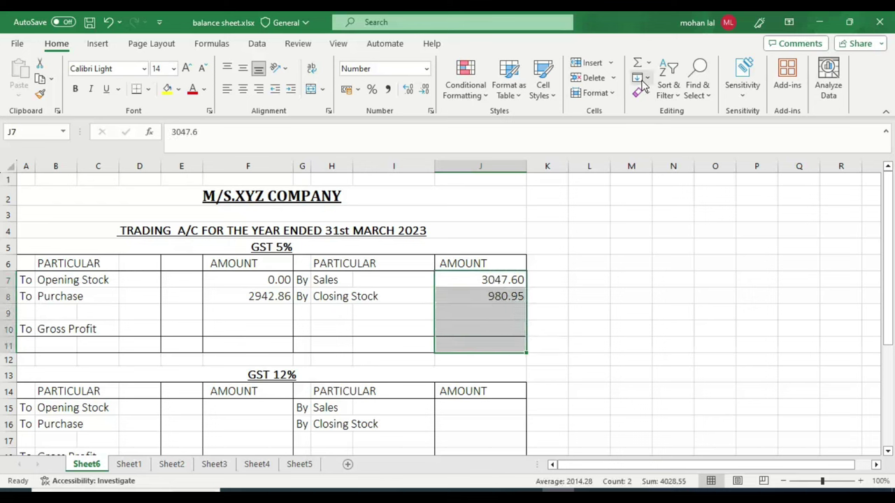
pyautogui.hotkey('ctrl', 'u')
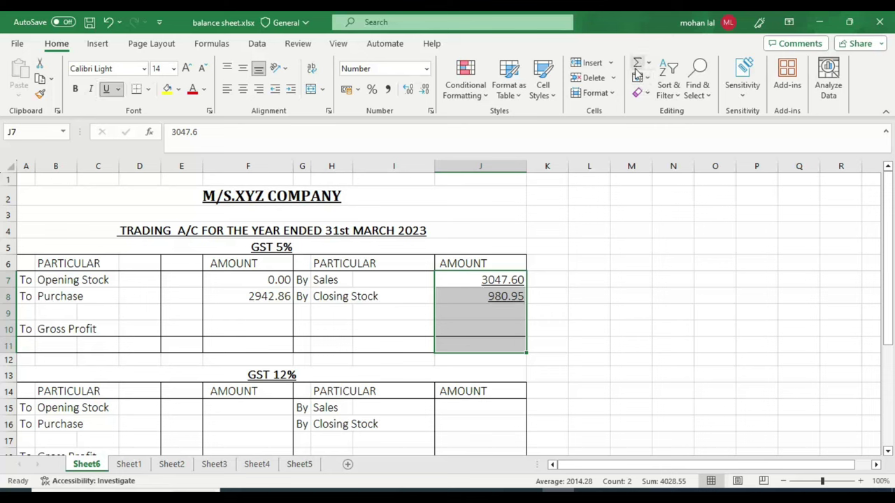
pyautogui.hotkey('ctrl', 'e')
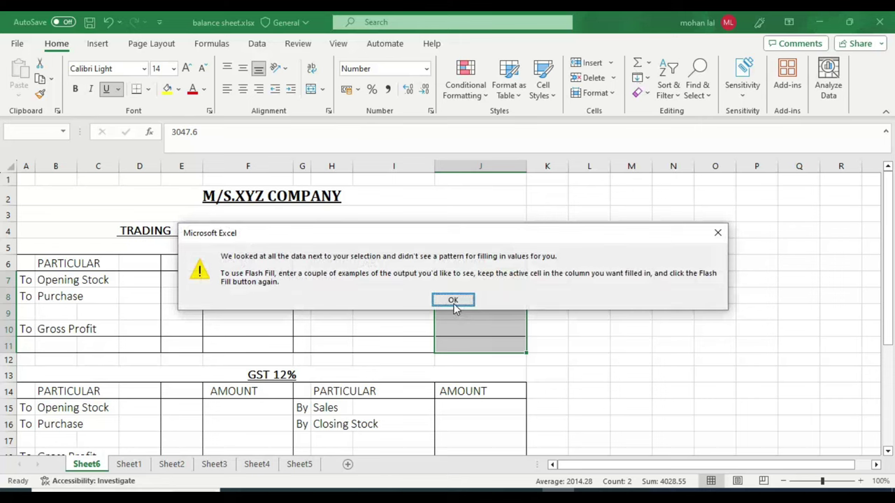
pyautogui.click(454, 300)
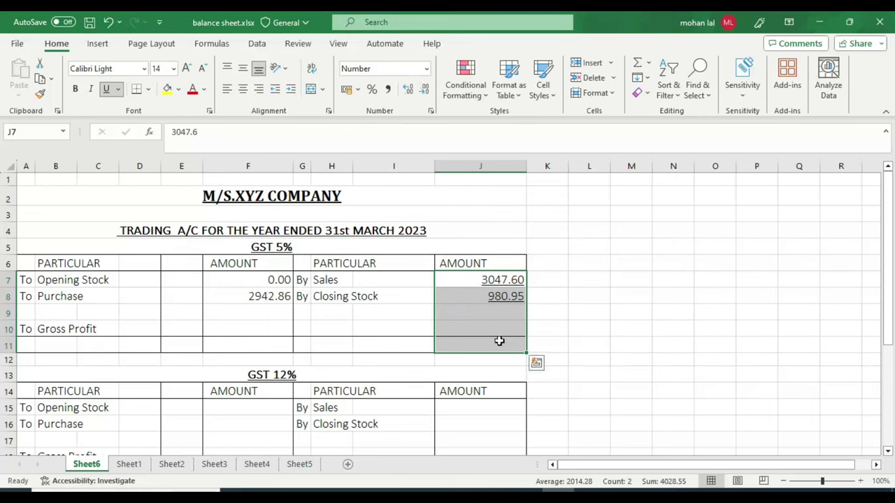
pyautogui.click(546, 311)
pyautogui.click(510, 341)
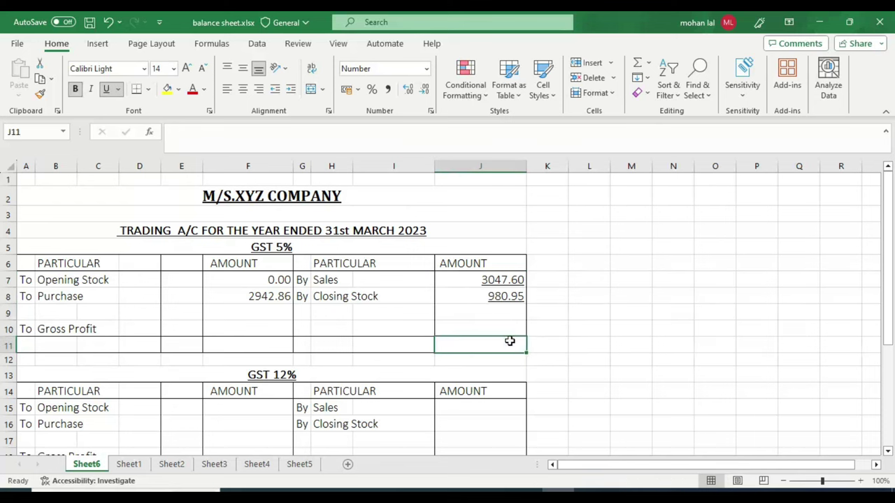
pyautogui.write('=')
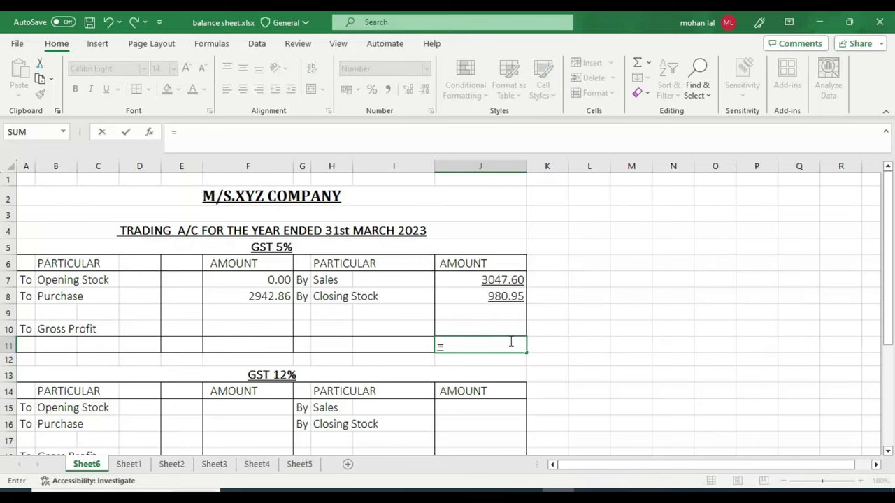
pyautogui.write('SUM')
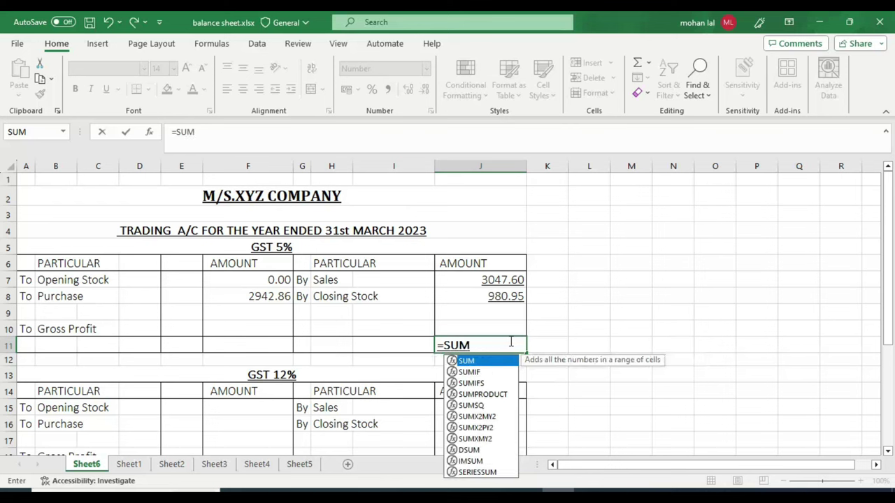
pyautogui.write('(')
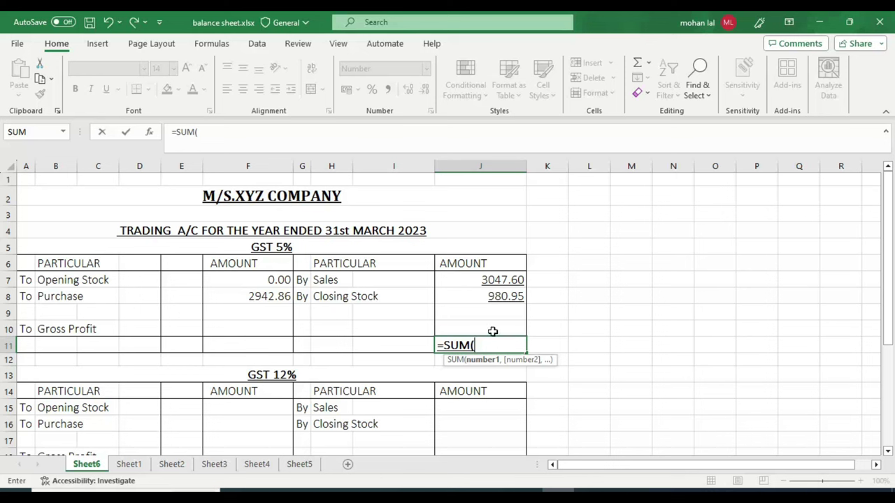
# Complete J11 as =SUM(J7:J10), giving a GST 5% credit-side total of 4028.55
pyautogui.moveTo(502, 333); pyautogui.dragTo(500, 282)
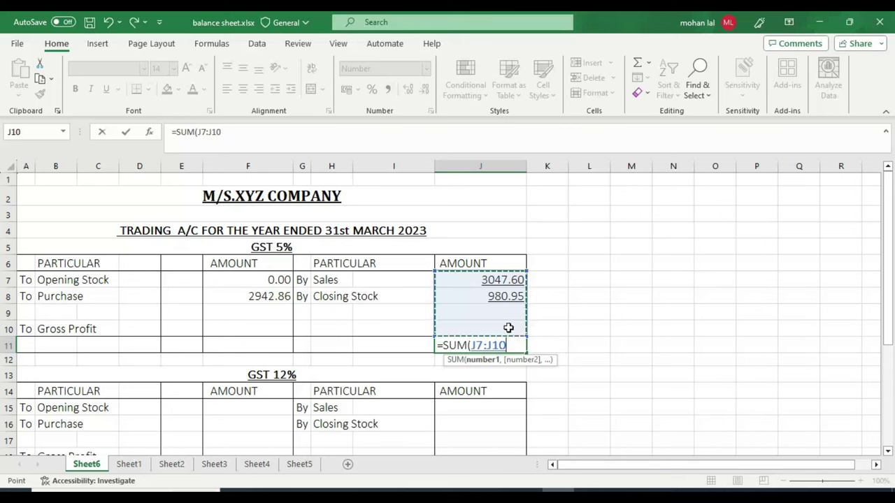
pyautogui.press('Return')
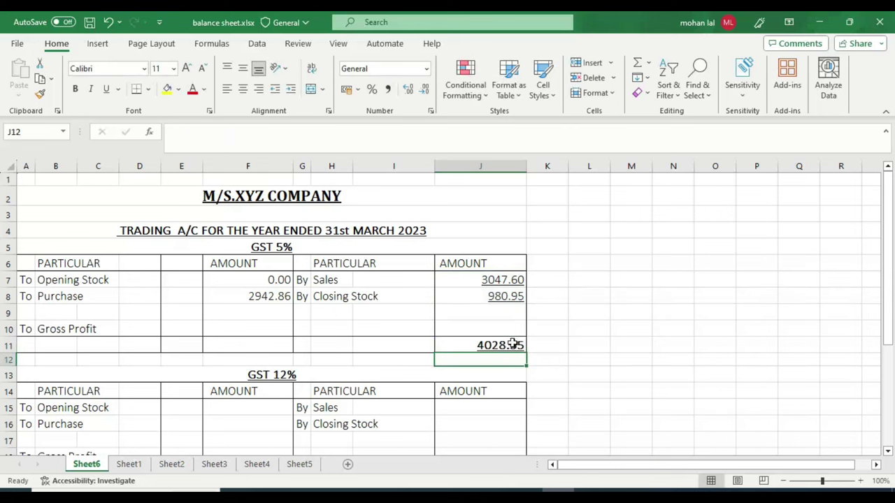
pyautogui.click(493, 341)
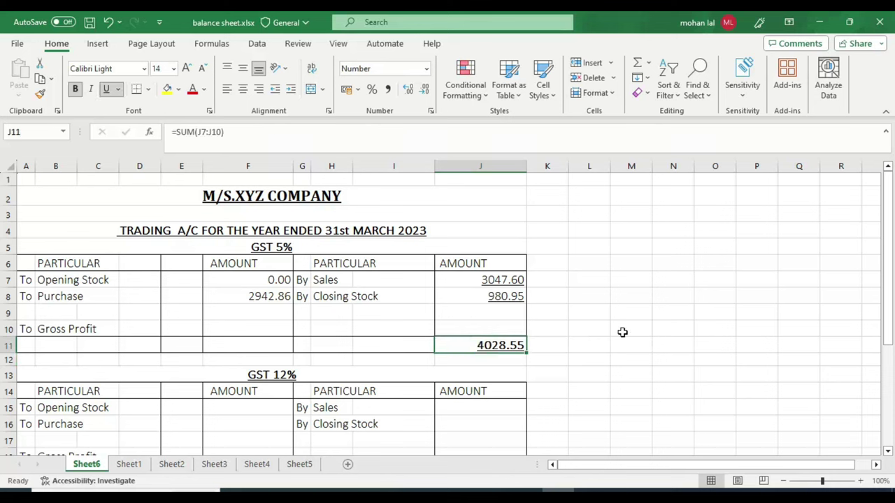
# Remove the underline from the J11 total and start a formula in Gross Profit cell F10
pyautogui.click(105, 88)
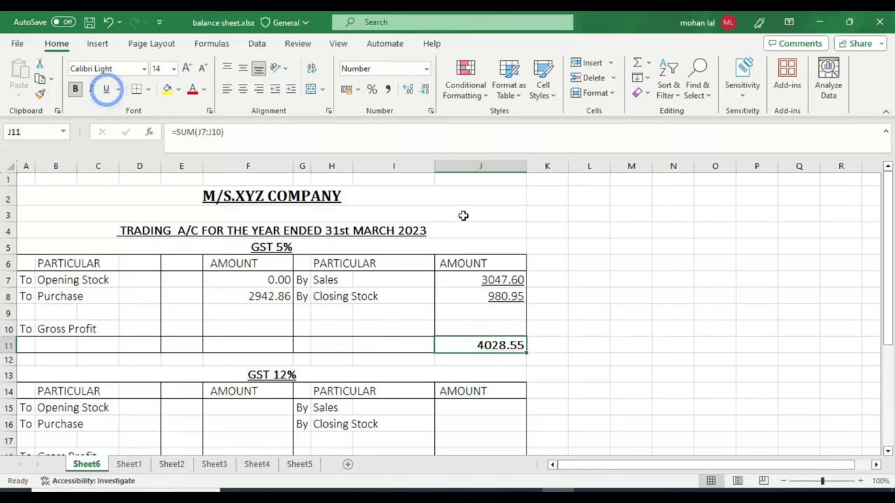
pyautogui.click(625, 293)
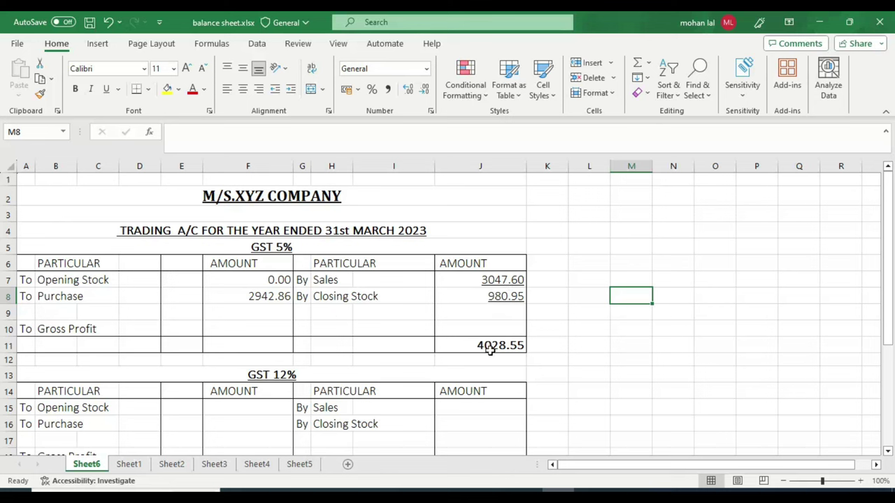
pyautogui.click(274, 301)
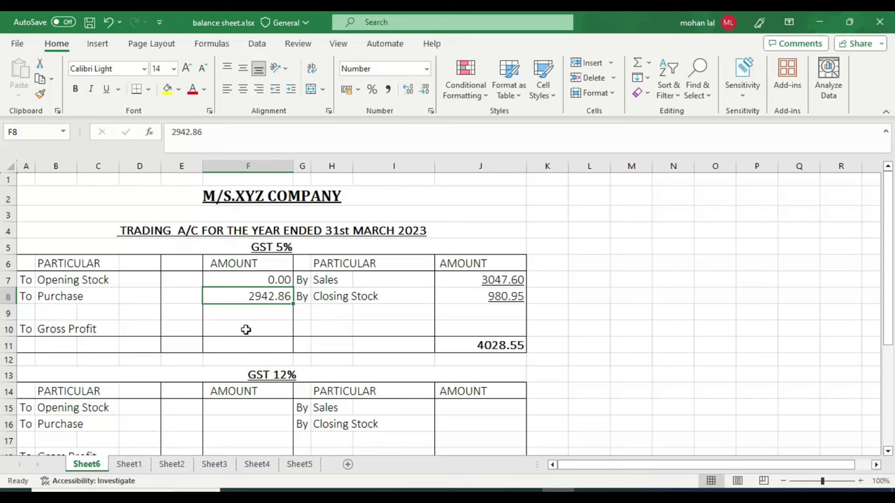
pyautogui.click(246, 328)
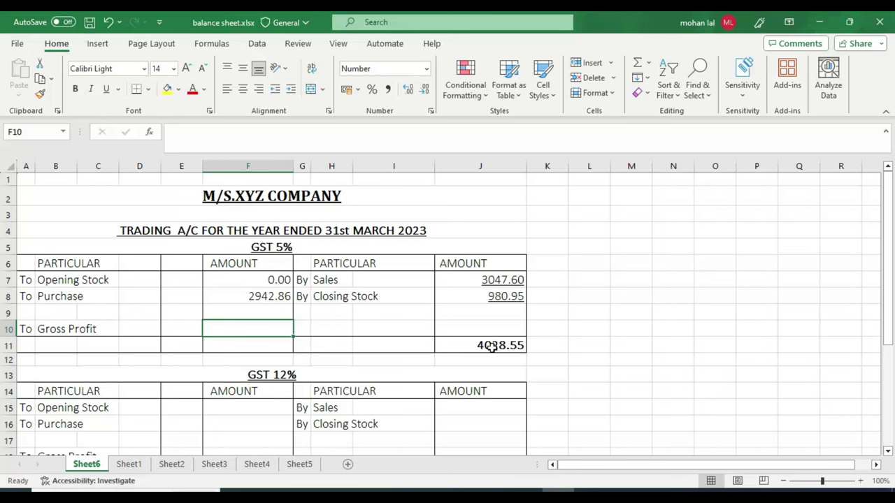
pyautogui.write('=')
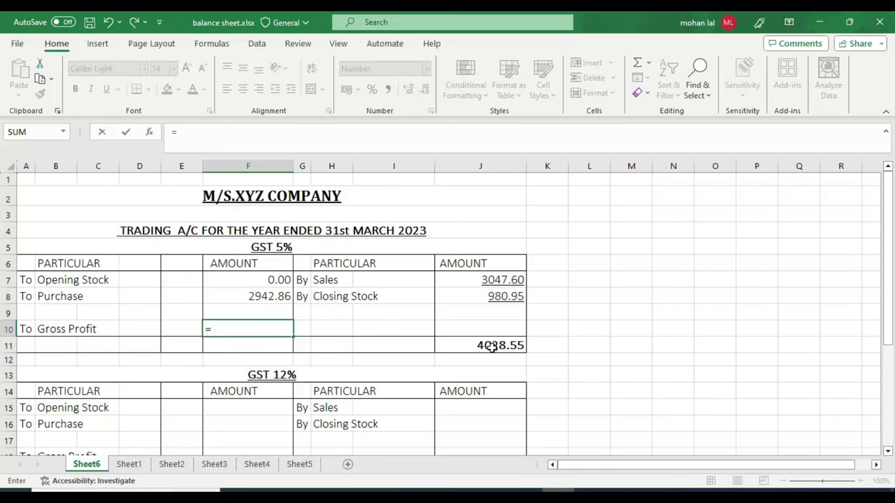
# Enter the formula +J11-F8 in F10 so Gross Profit shows 1085.69
pyautogui.press('BackSpace')
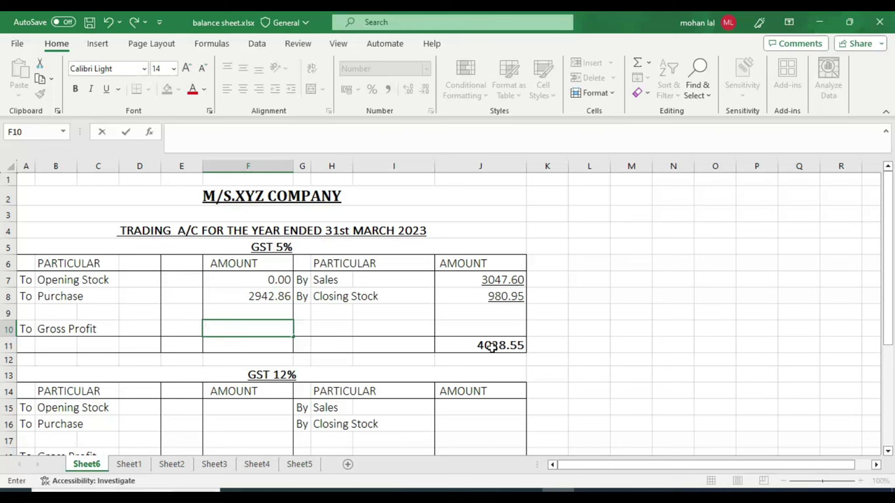
pyautogui.write('+')
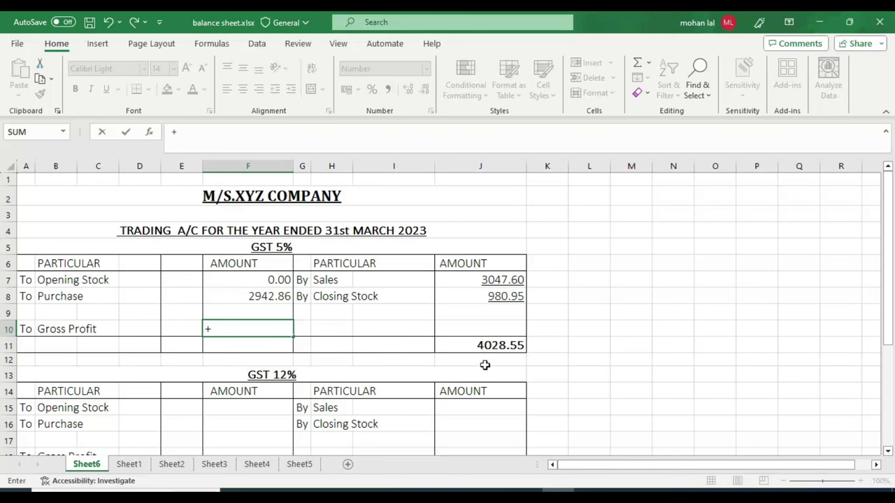
pyautogui.write('J')
pyautogui.write('11')
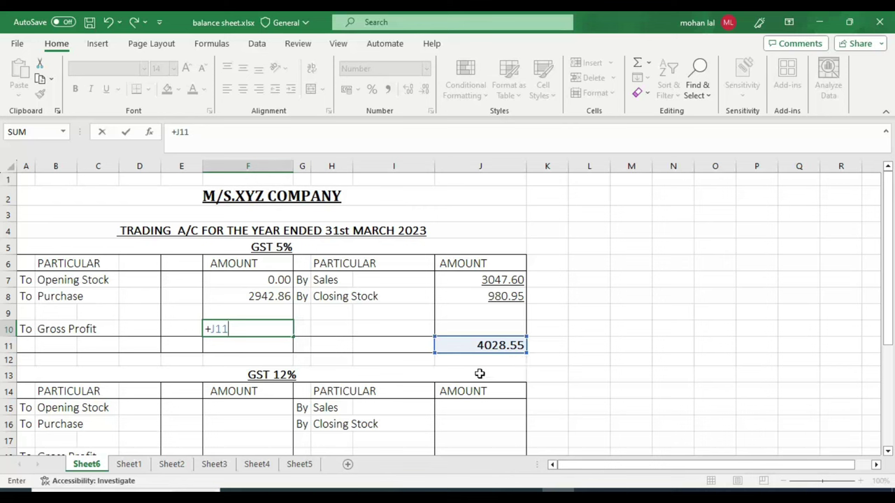
pyautogui.press('BackSpace')
pyautogui.press('BackSpace')
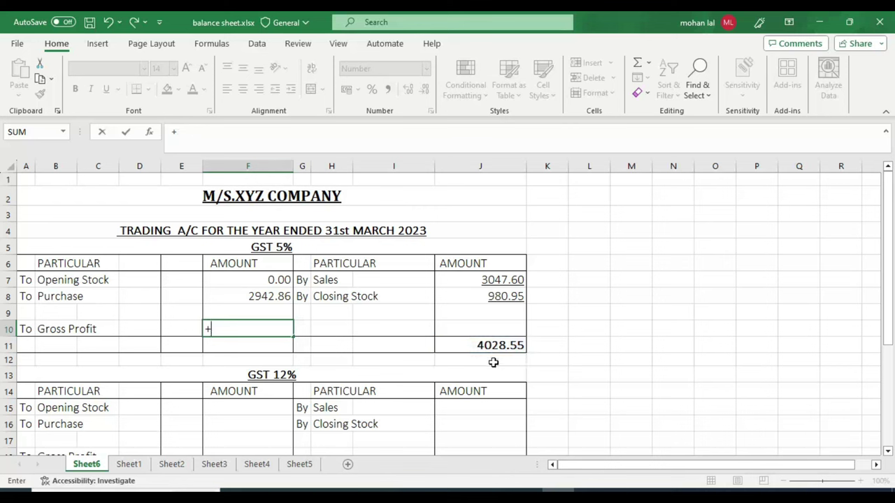
pyautogui.click(493, 344)
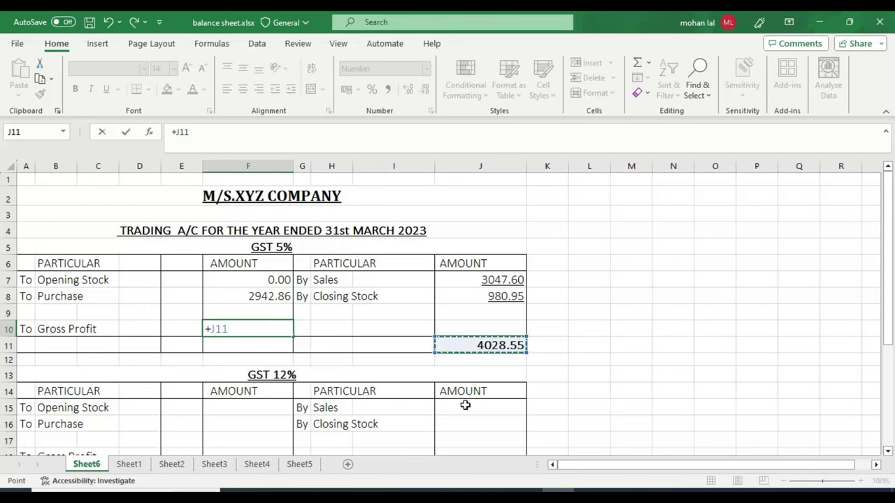
pyautogui.write('-')
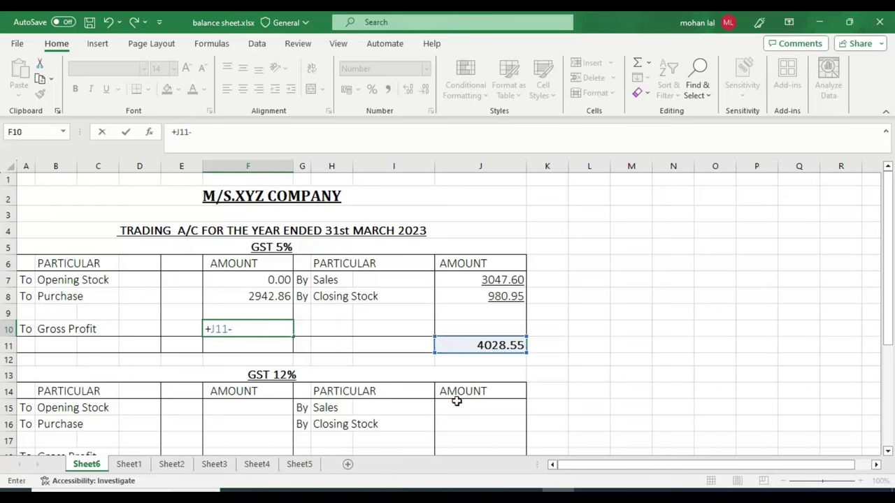
pyautogui.click(259, 296)
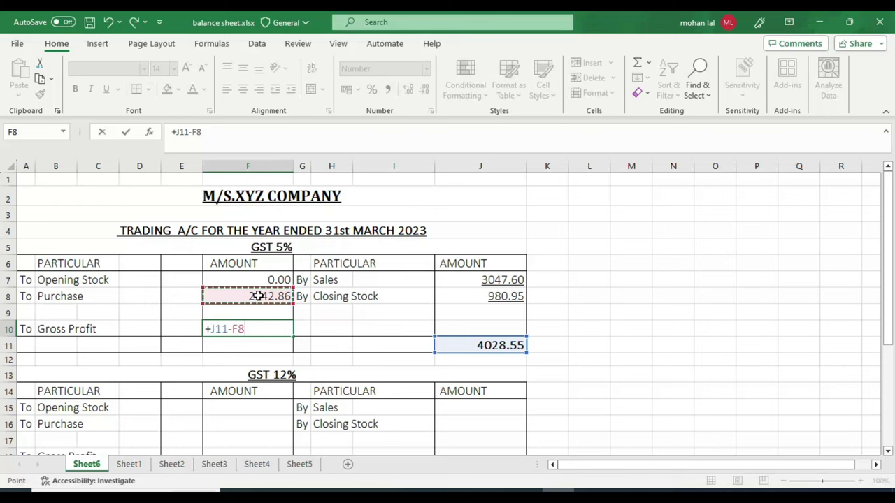
pyautogui.press('Return')
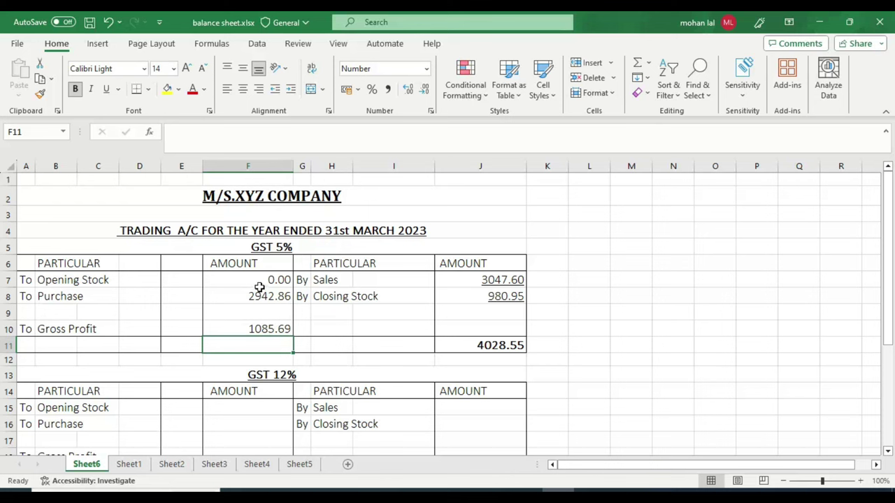
# AutoSum F7:F11 for a 4028.55 debit total and compare the F11 and J11 formulas
pyautogui.moveTo(252, 279); pyautogui.dragTo(266, 343)
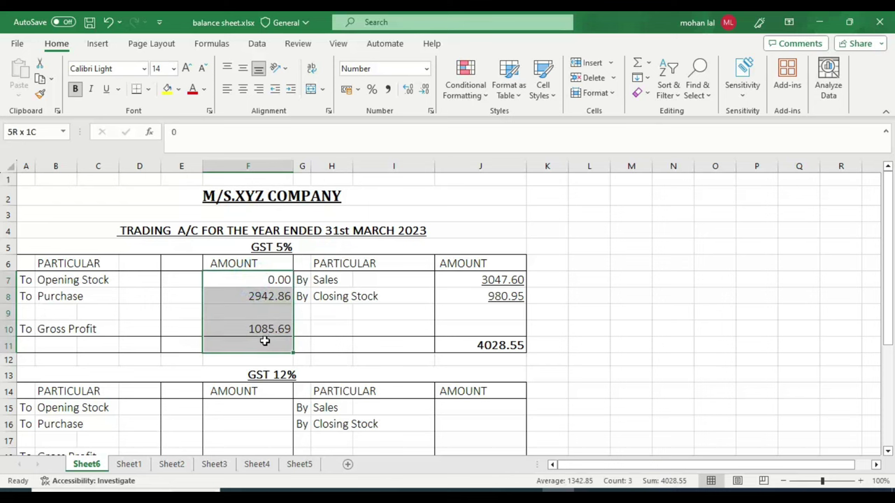
pyautogui.click(638, 68)
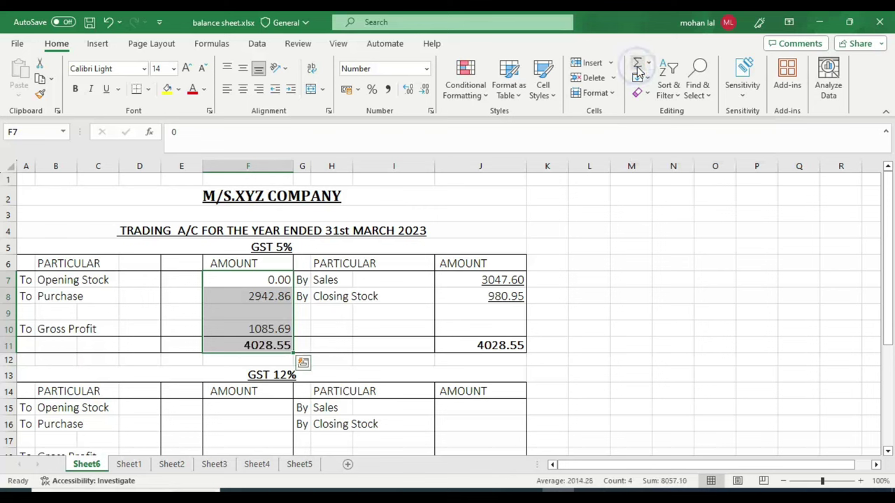
pyautogui.click(565, 302)
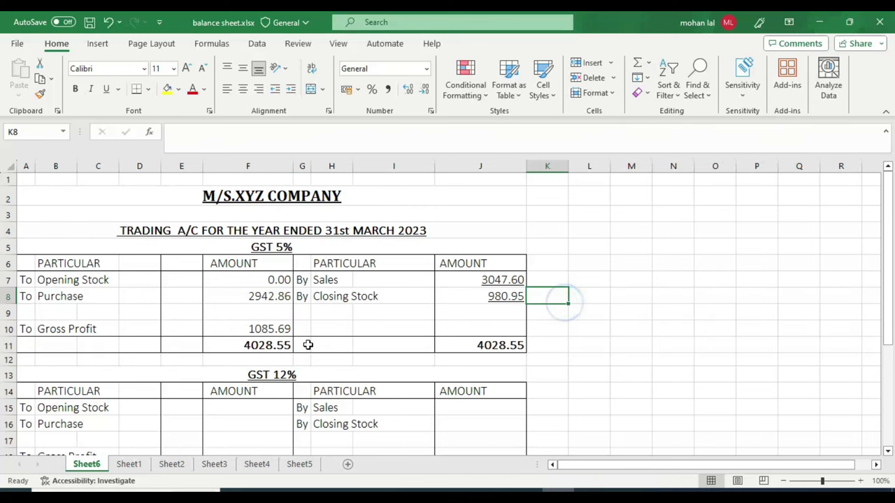
pyautogui.click(242, 346)
pyautogui.click(483, 348)
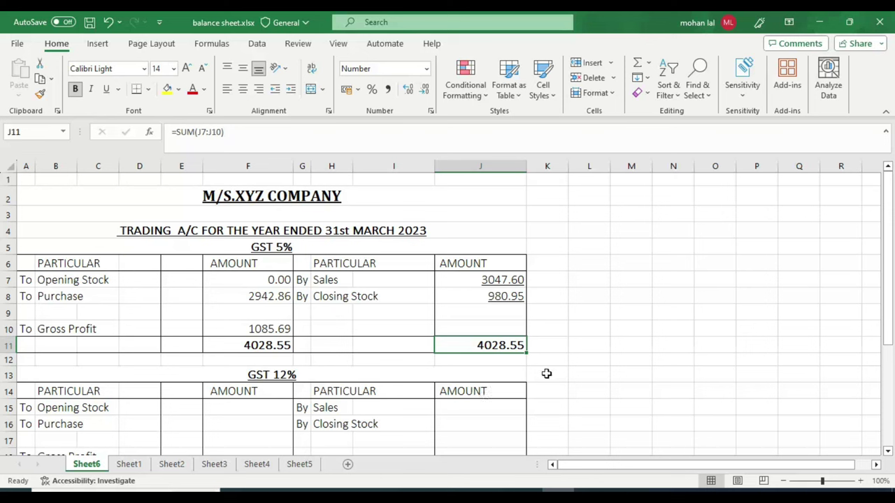
pyautogui.click(502, 296)
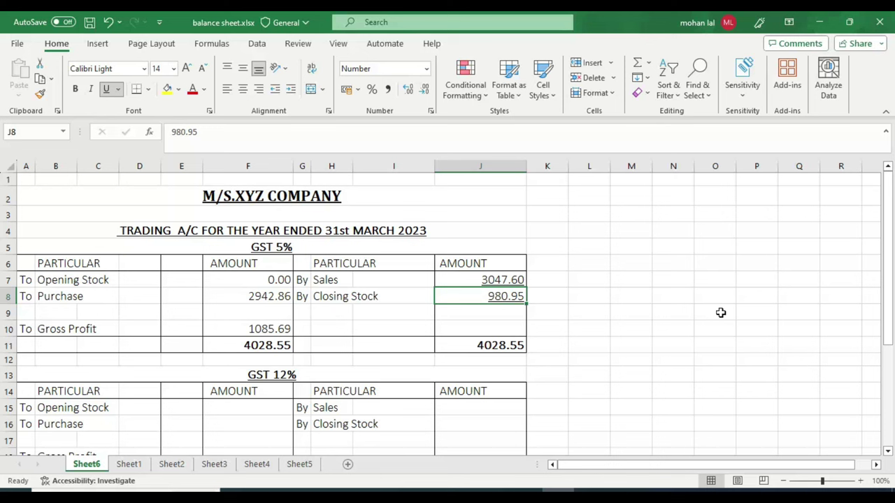
pyautogui.press('F2')
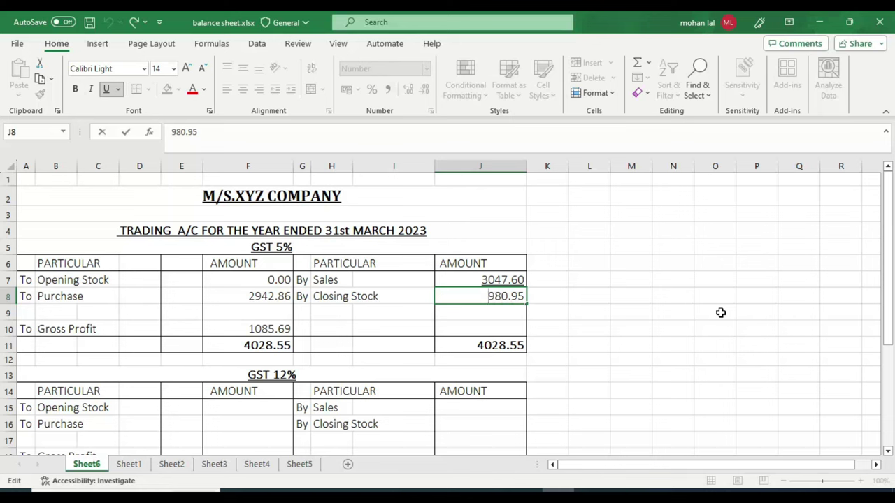
pyautogui.write('1')
pyautogui.press('Return')
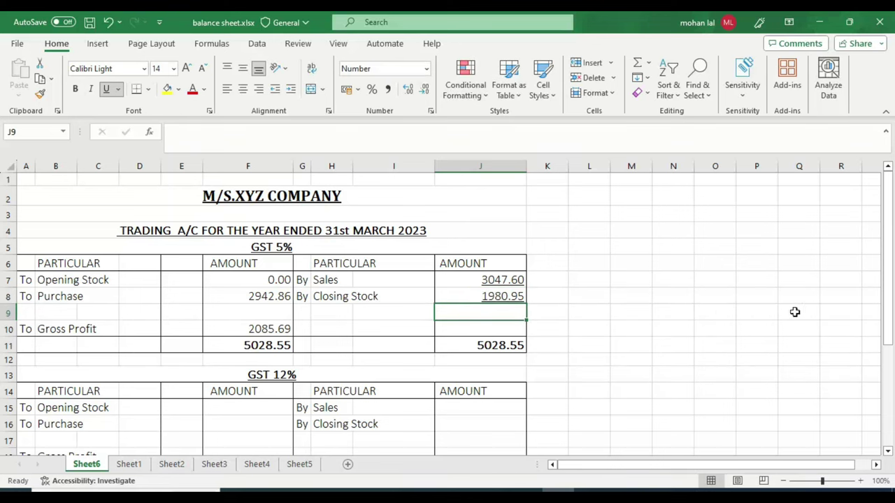
pyautogui.click(514, 345)
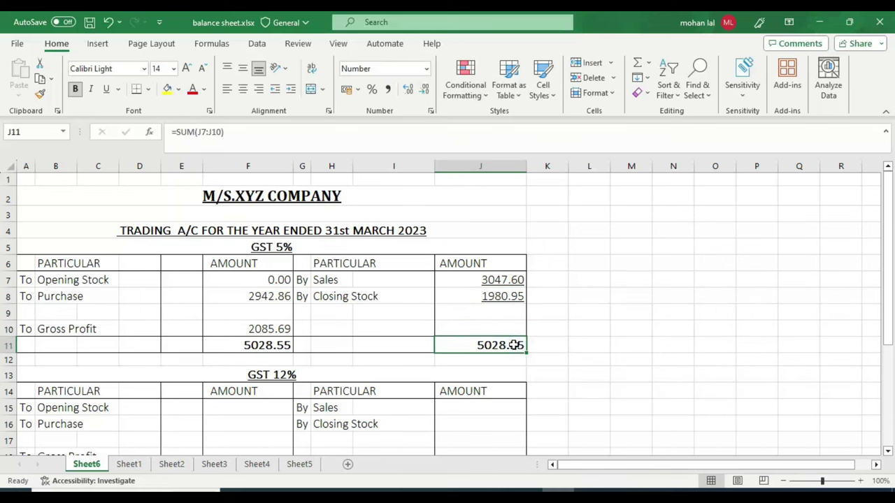
pyautogui.click(256, 328)
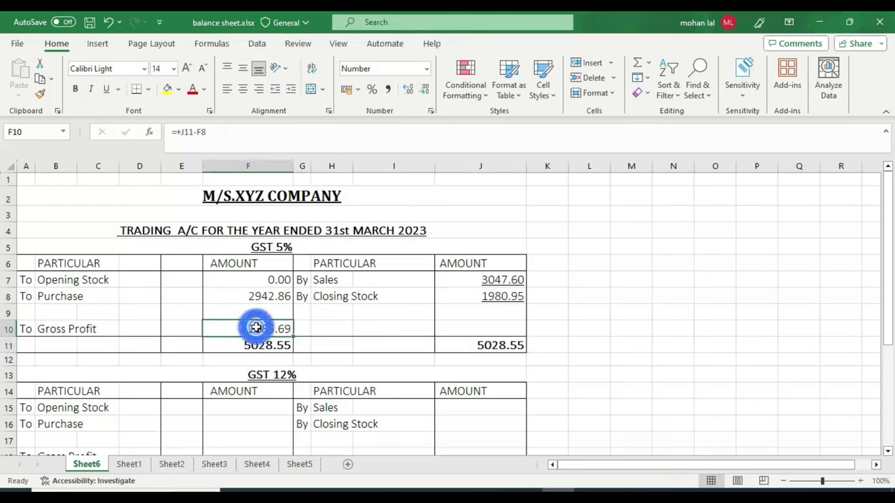
pyautogui.click(246, 347)
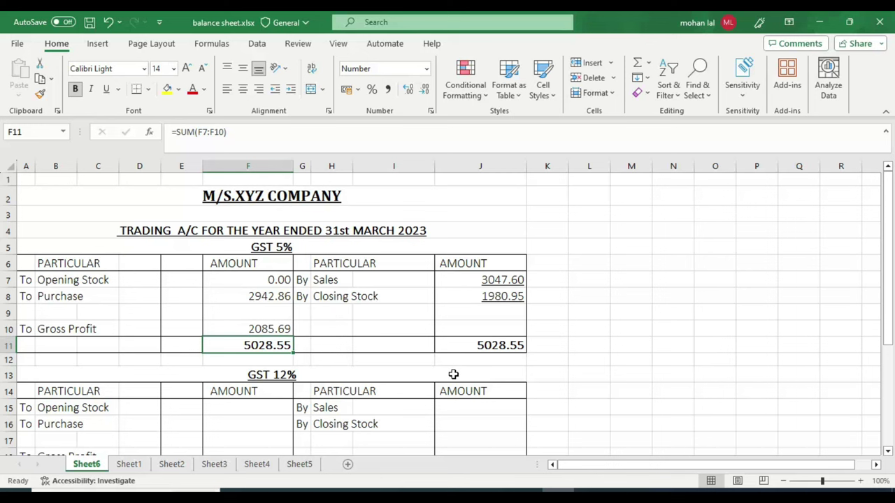
pyautogui.hotkey('ctrl', 'z')
pyautogui.press('Down')
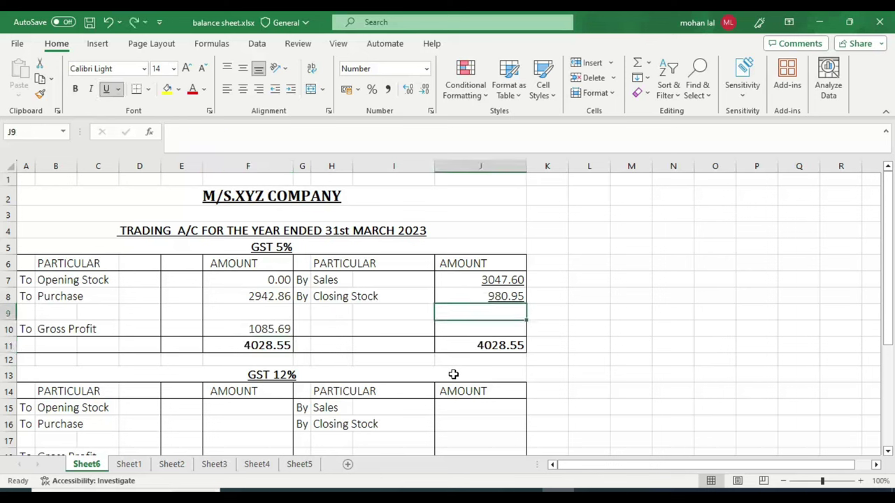
pyautogui.click(246, 395)
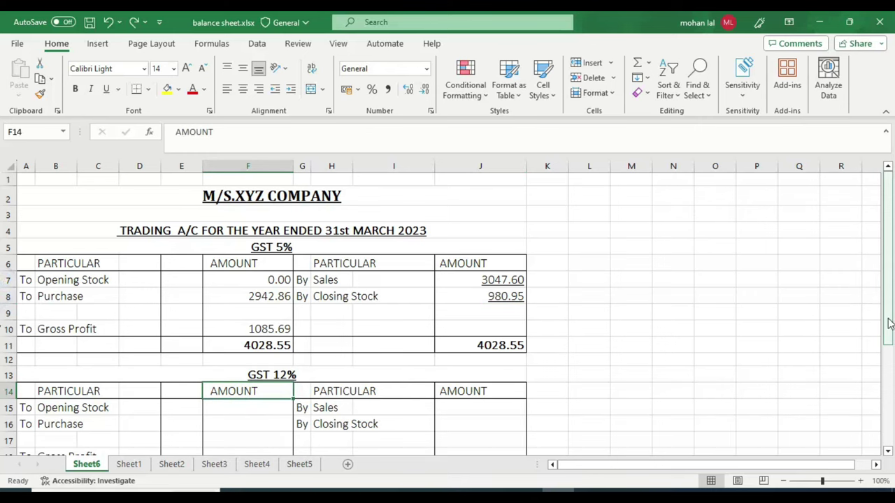
# Enter 0 as the GST 12% opening stock in F15
pyautogui.moveTo(887, 338); pyautogui.dragTo(887, 374)
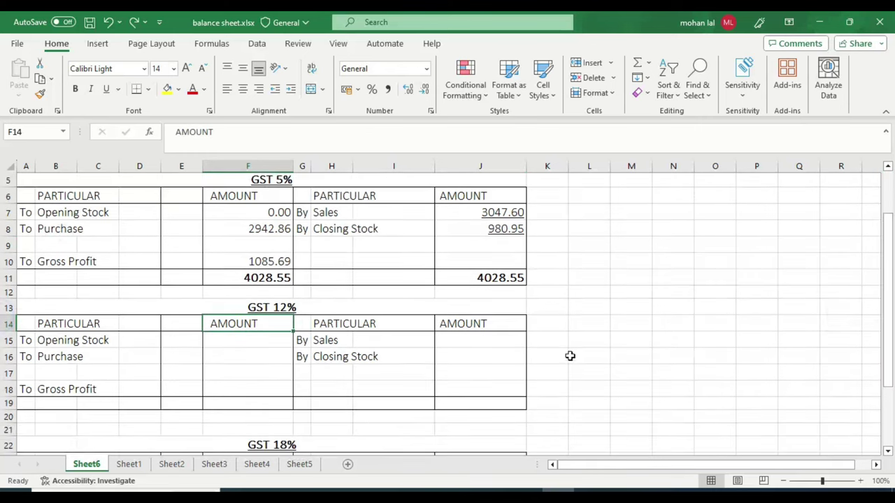
pyautogui.press('Down')
pyautogui.write('0')
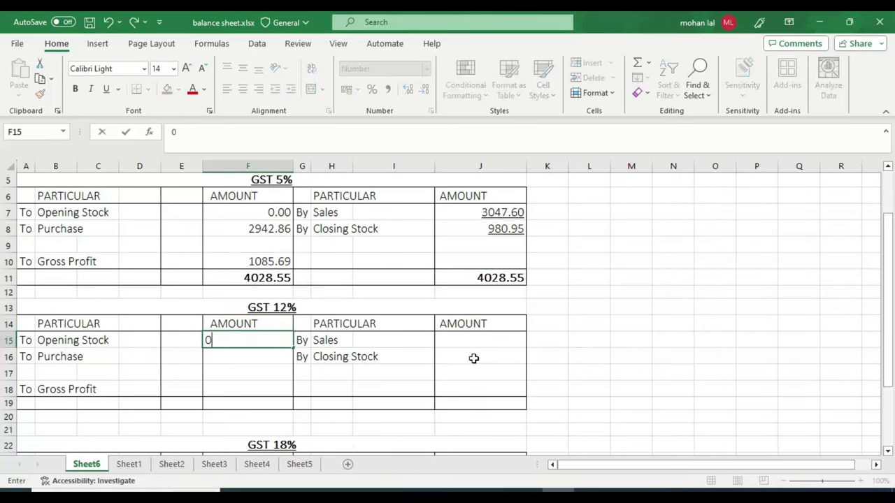
pyautogui.press('Return')
# Copy the GST 12% purchase figure 25831.39 from Tally into F16
pyautogui.hotkey('alt', 'Tab')
pyautogui.press('Left')
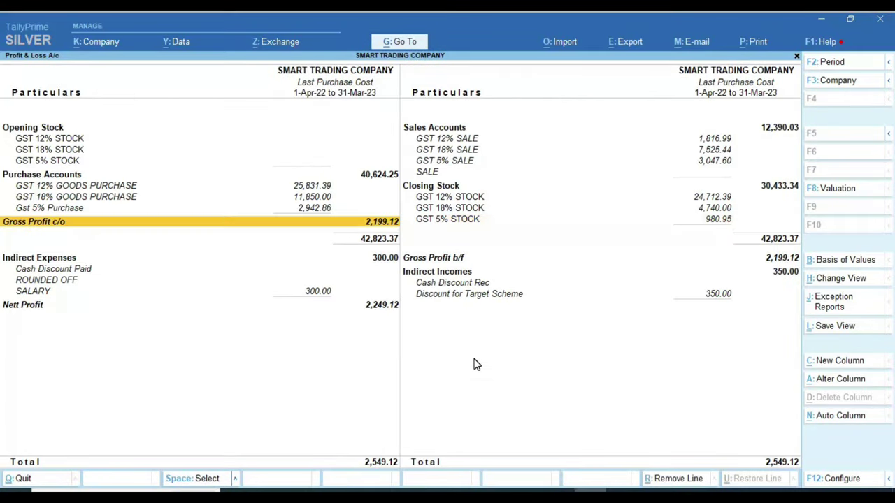
pyautogui.press('Up')
pyautogui.press('Up')
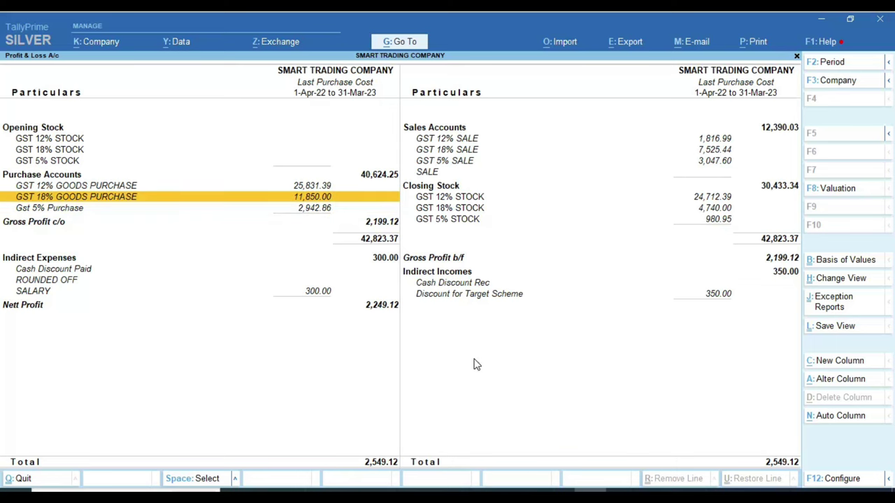
pyautogui.hotkey('alt', 'Tab')
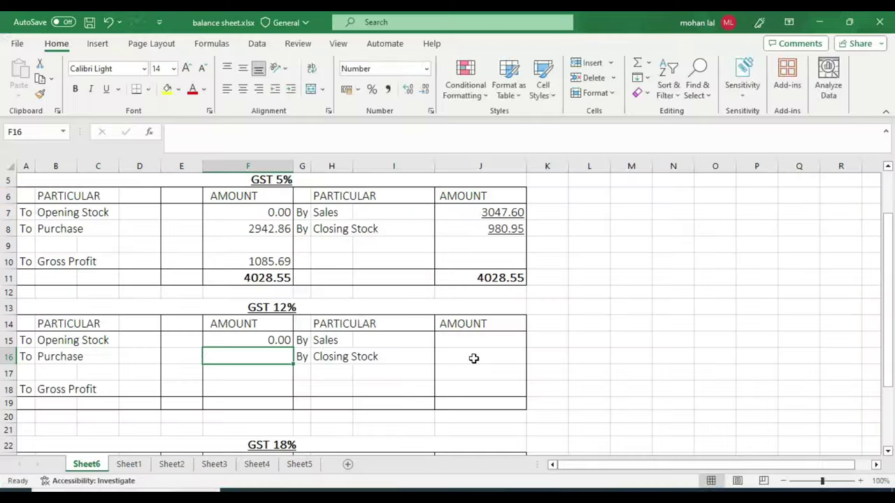
pyautogui.write('25831.39')
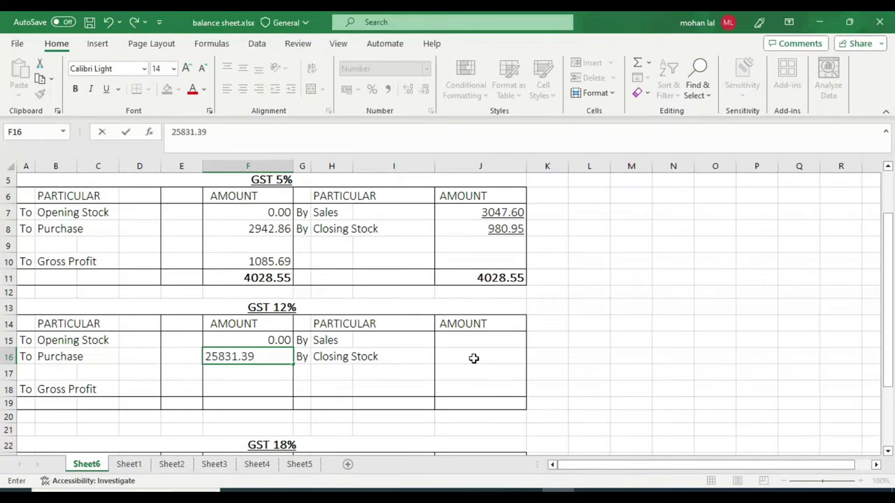
pyautogui.press('Right')
pyautogui.press('Up')
pyautogui.press('Right')
pyautogui.press('Right')
# Copy the GST 12% sales figure 1816.99 from Tally into J15
pyautogui.hotkey('alt', 'Tab')
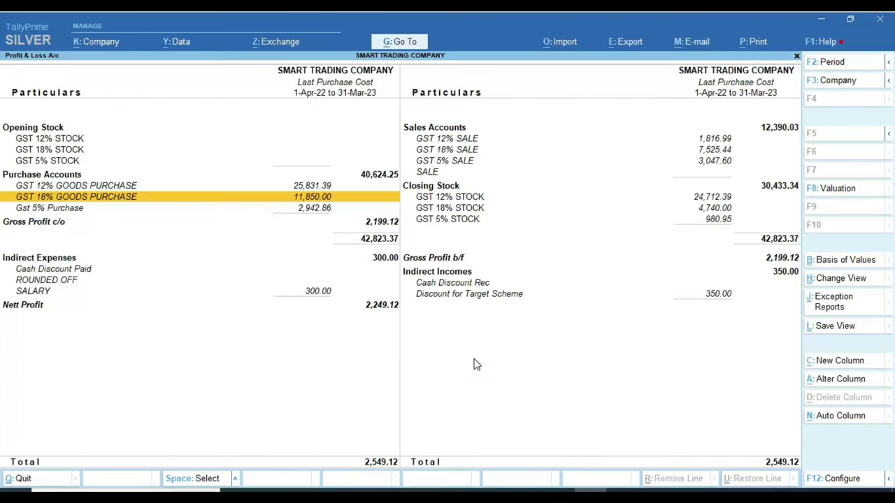
pyautogui.press('Right')
pyautogui.press('Up')
pyautogui.press('Up')
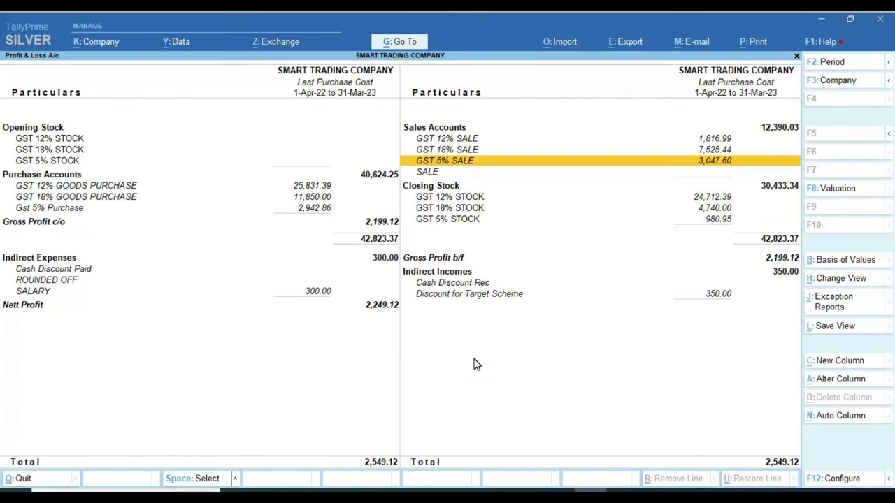
pyautogui.press('Up')
pyautogui.press('Up')
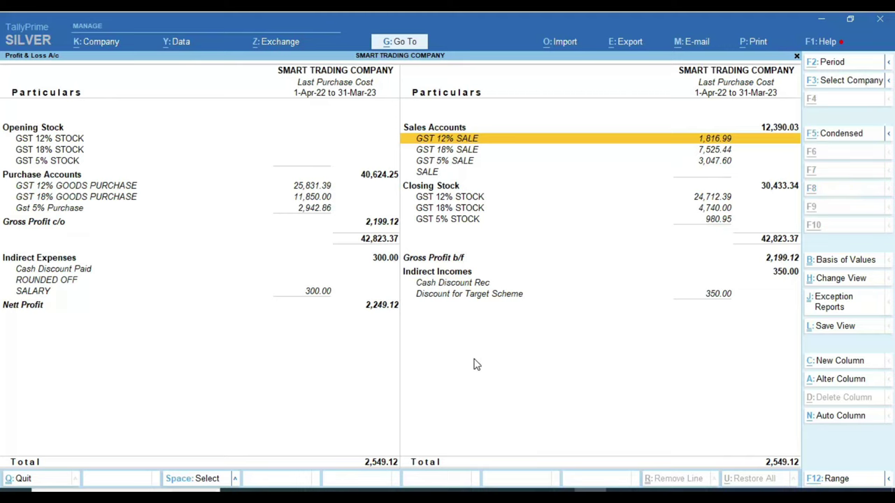
pyautogui.hotkey('alt', 'Tab')
pyautogui.write('18')
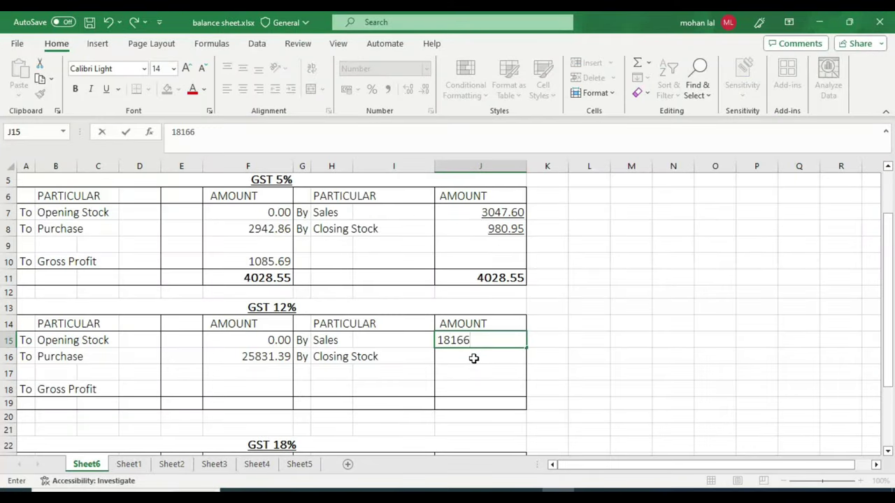
pyautogui.press('Return')
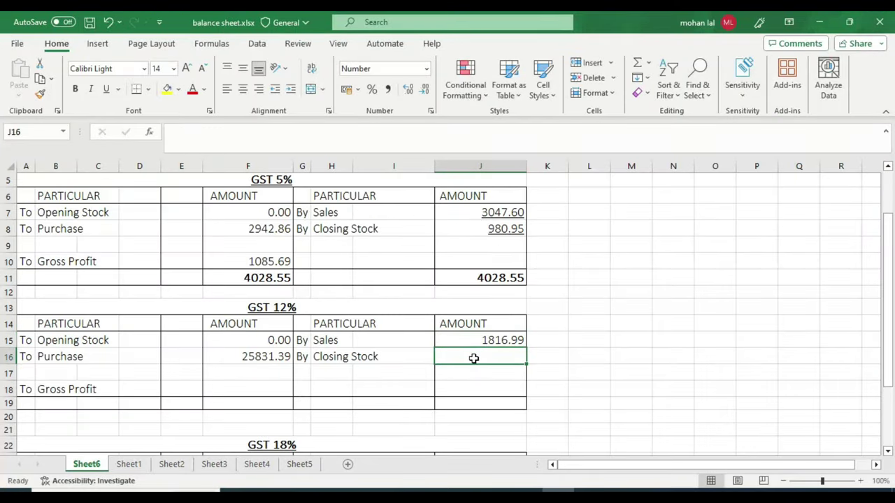
# Copy the GST 12% closing stock 24712.39 from Tally into J16, then select the sales-side amounts
pyautogui.hotkey('alt', 'Tab')
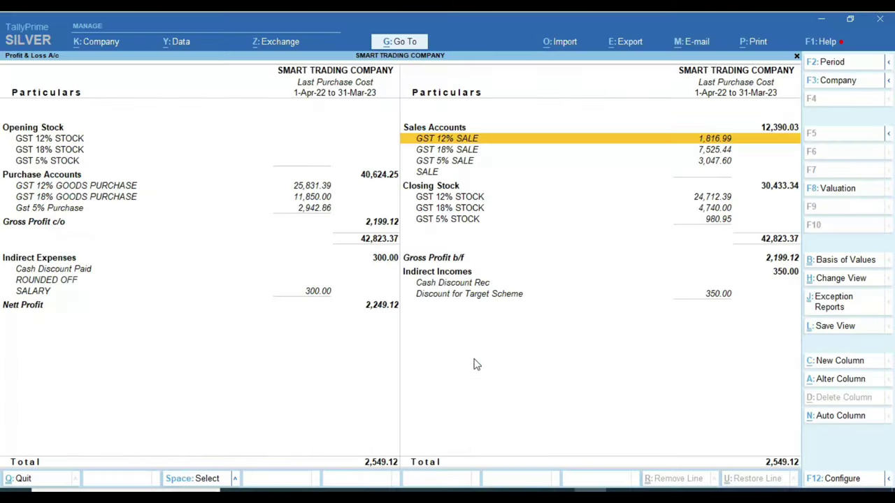
pyautogui.press('Down')
pyautogui.press('Down')
pyautogui.press('Down')
pyautogui.press('Down')
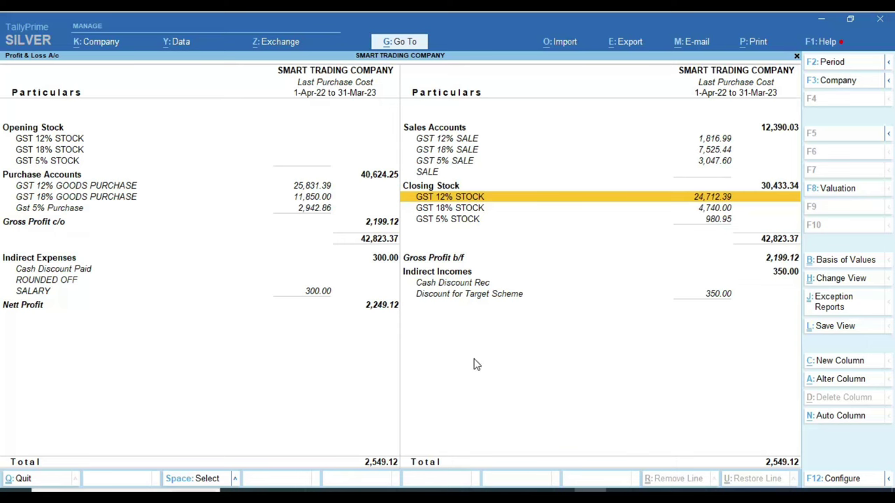
pyautogui.hotkey('alt', 'Tab')
pyautogui.write('24')
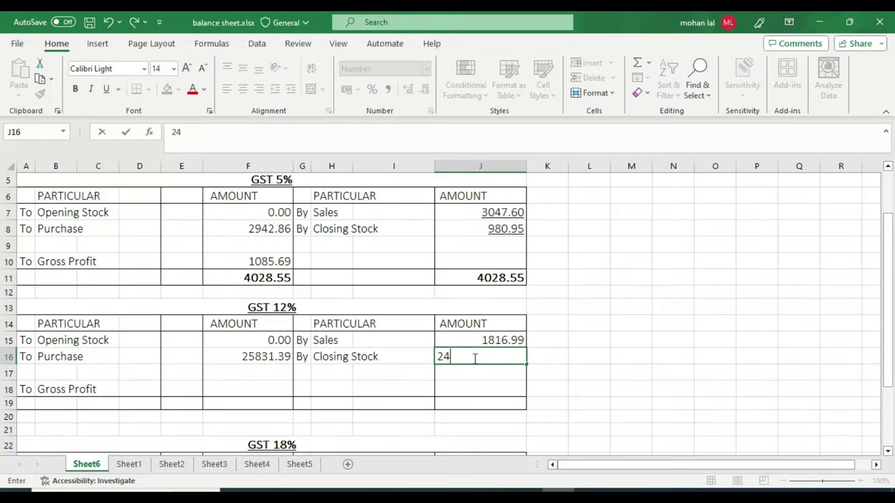
pyautogui.write('712.39')
pyautogui.press('Return')
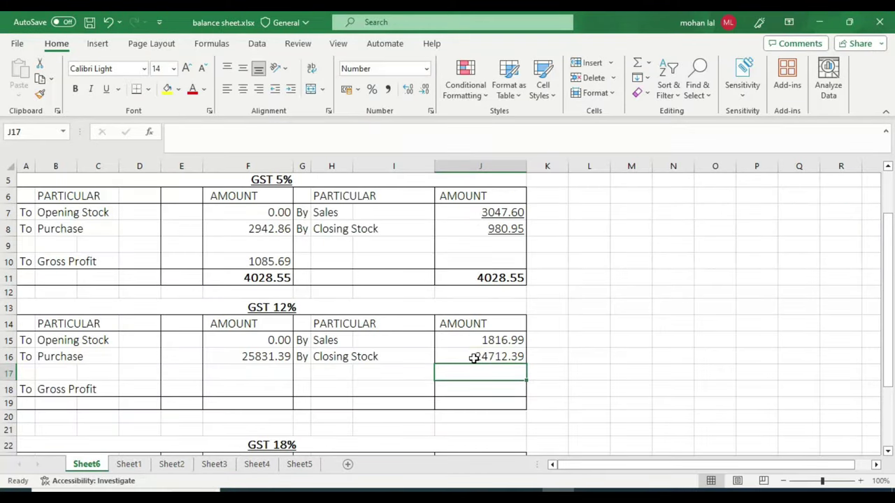
pyautogui.moveTo(492, 338); pyautogui.dragTo(483, 401)
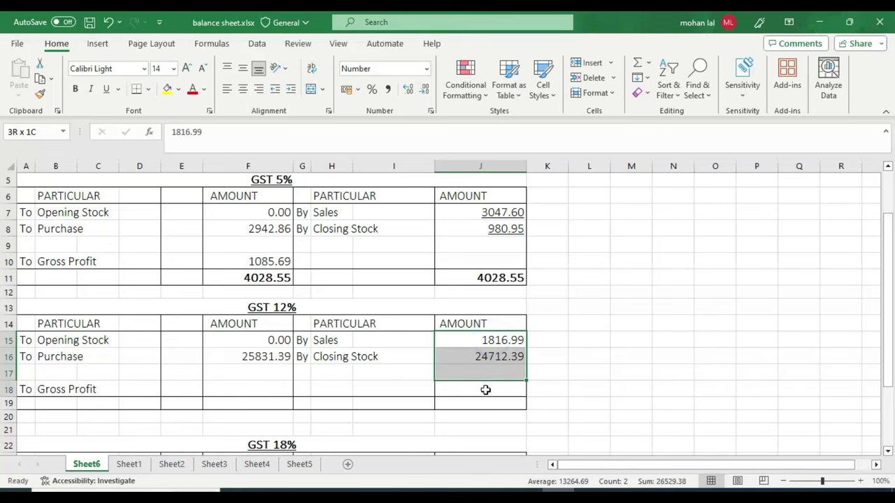
# Total the sales side in J19 and enter Gross Profit =J19-F16 in F18, giving 697.99
pyautogui.click(638, 63)
pyautogui.click(581, 346)
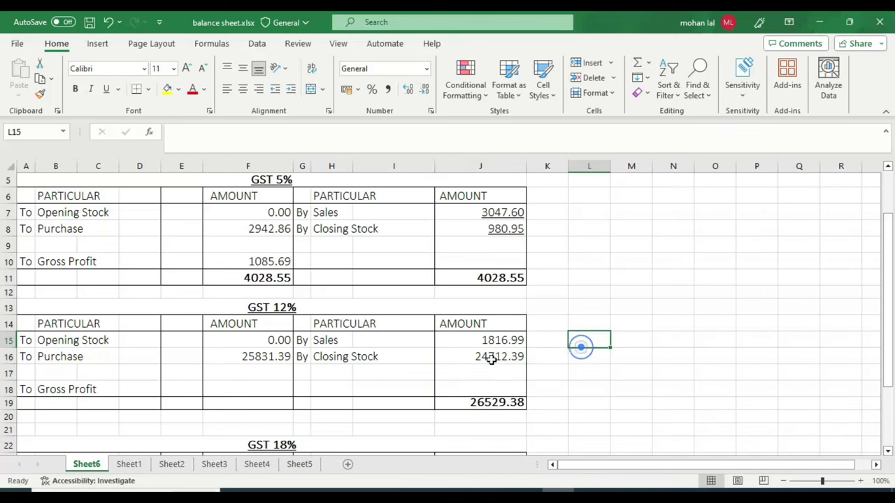
pyautogui.click(252, 384)
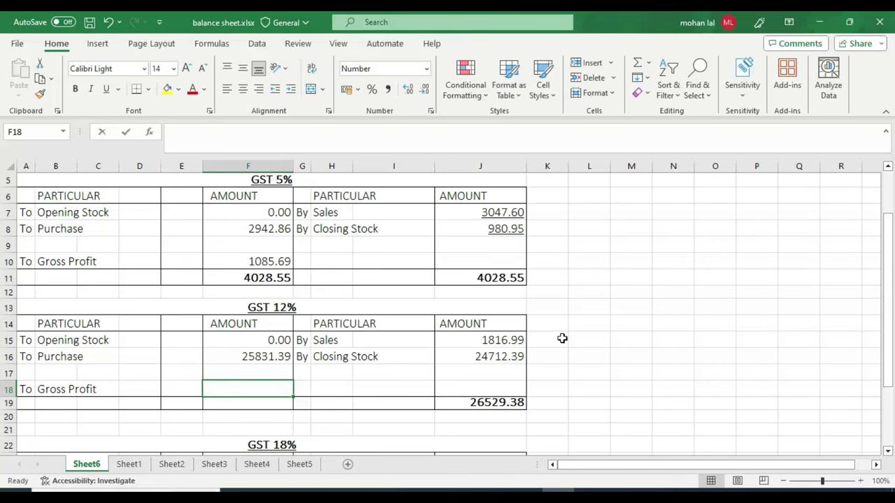
pyautogui.write('=')
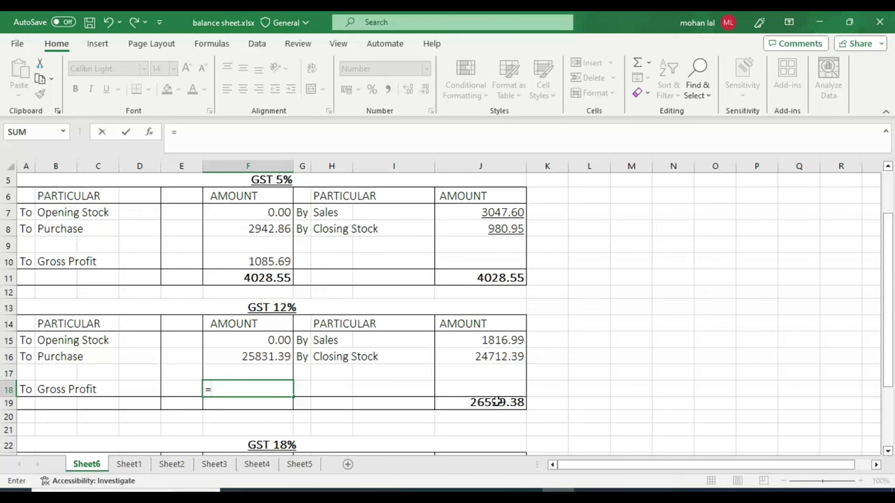
pyautogui.click(487, 403)
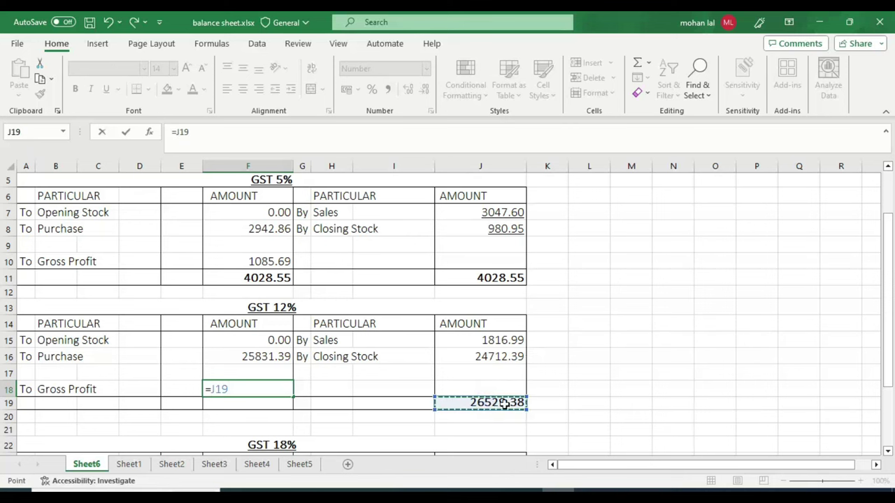
pyautogui.write('-')
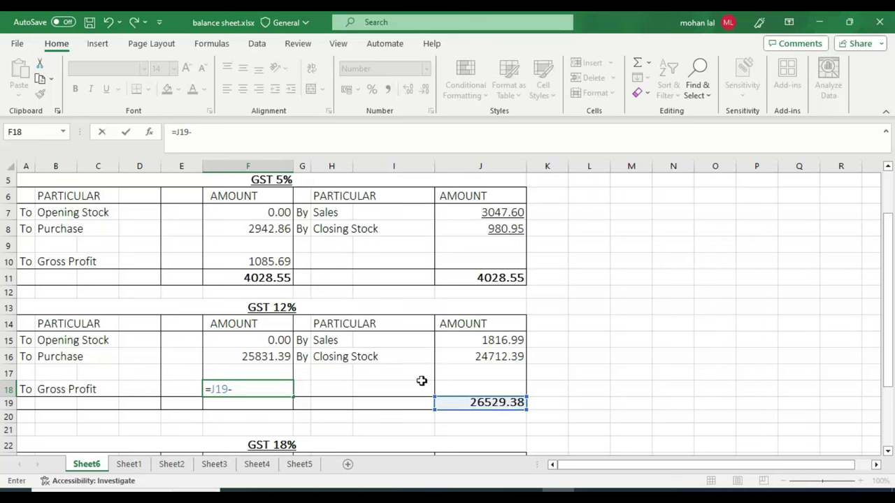
pyautogui.click(262, 357)
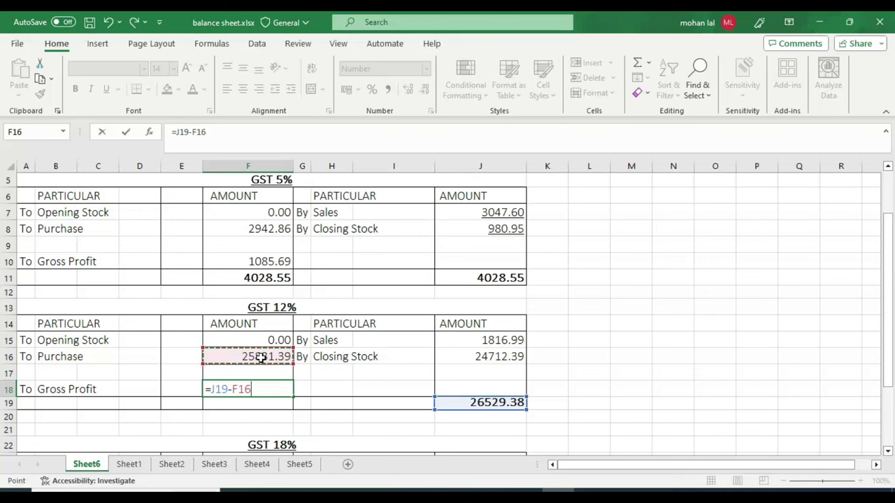
pyautogui.press('Return')
# AutoSum F15:F19 so the debit side also totals 26529.38
pyautogui.press('Up')
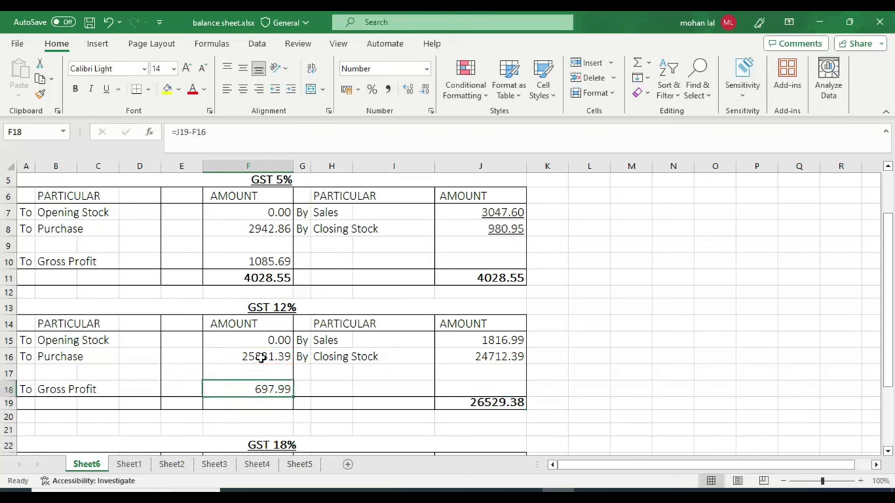
pyautogui.press('Down')
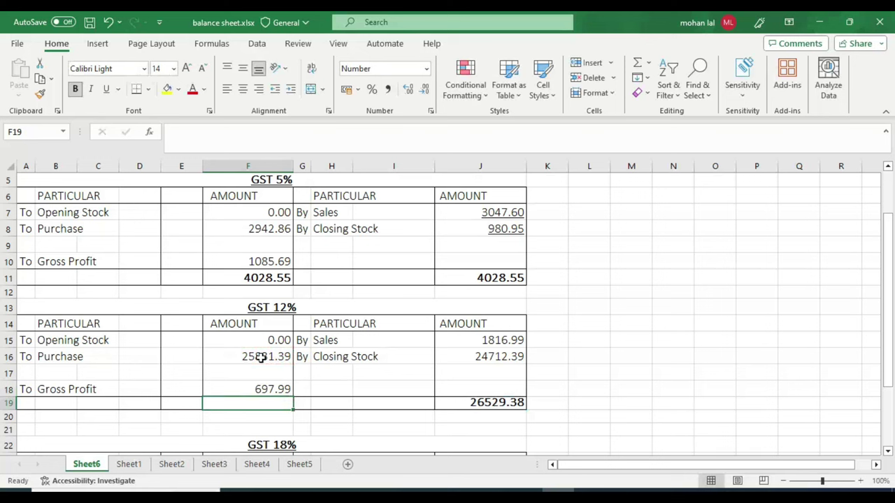
pyautogui.moveTo(251, 343); pyautogui.dragTo(246, 403)
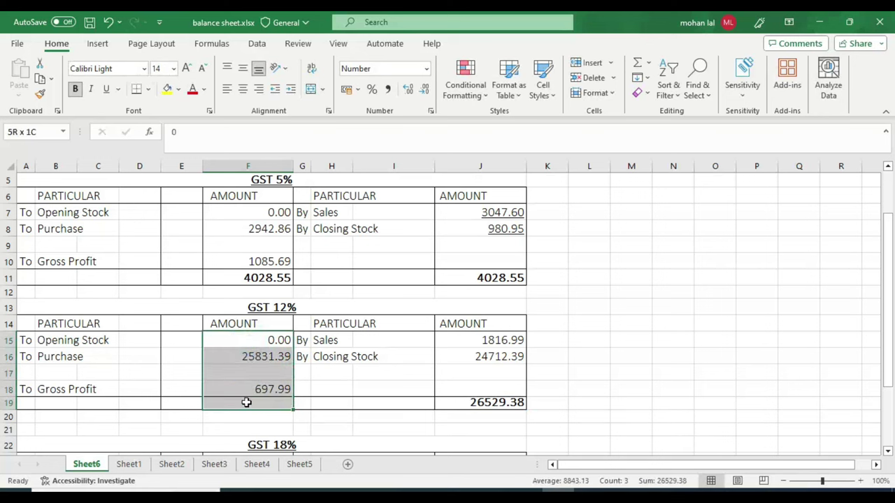
pyautogui.click(637, 64)
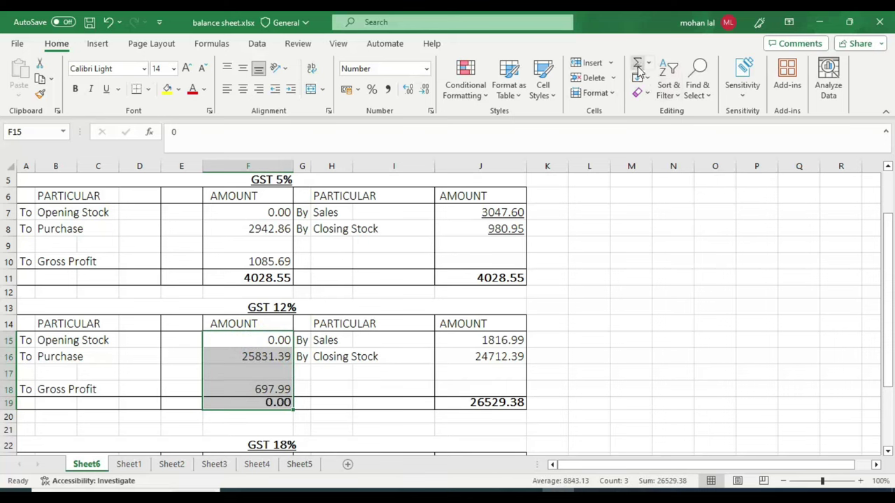
pyautogui.click(592, 360)
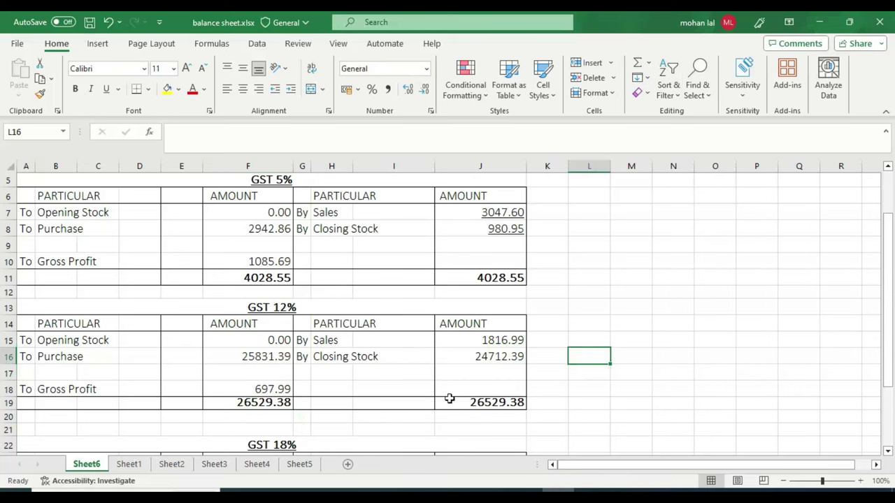
pyautogui.moveTo(890, 357); pyautogui.dragTo(889, 420)
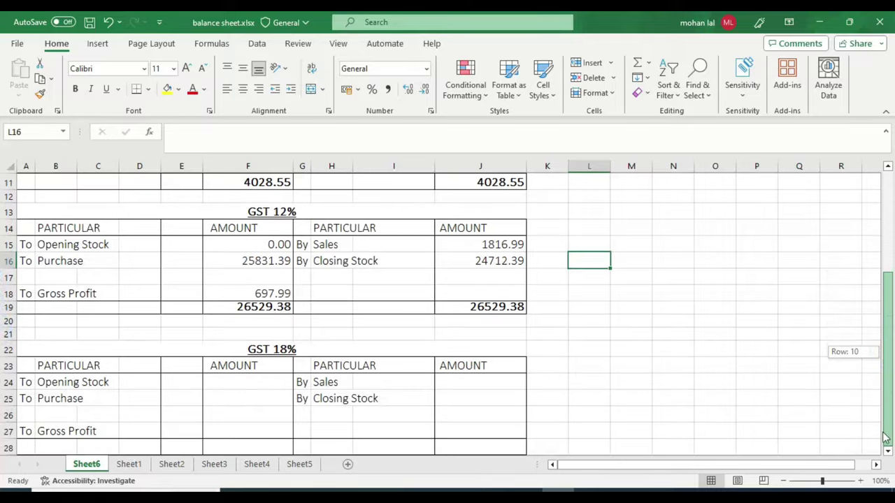
# Enter GST 18% opening stock 0 and the Tally purchase figure 11850.00 in F25
pyautogui.click(263, 383)
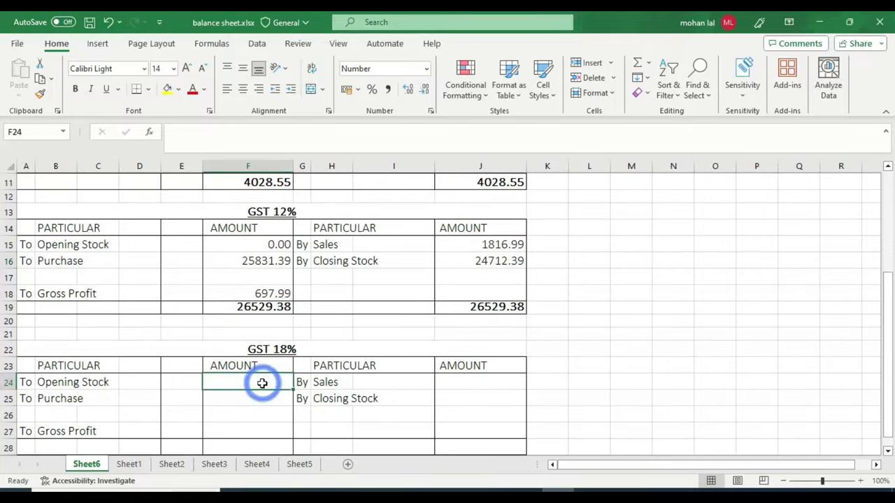
pyautogui.write('0')
pyautogui.press('Return')
pyautogui.hotkey('alt', 'Tab')
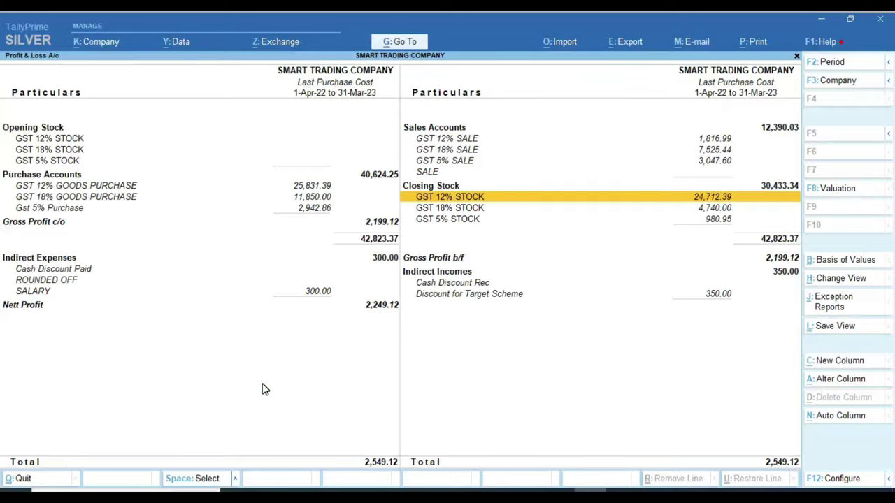
pyautogui.press('Left')
pyautogui.press('Up')
pyautogui.press('Down')
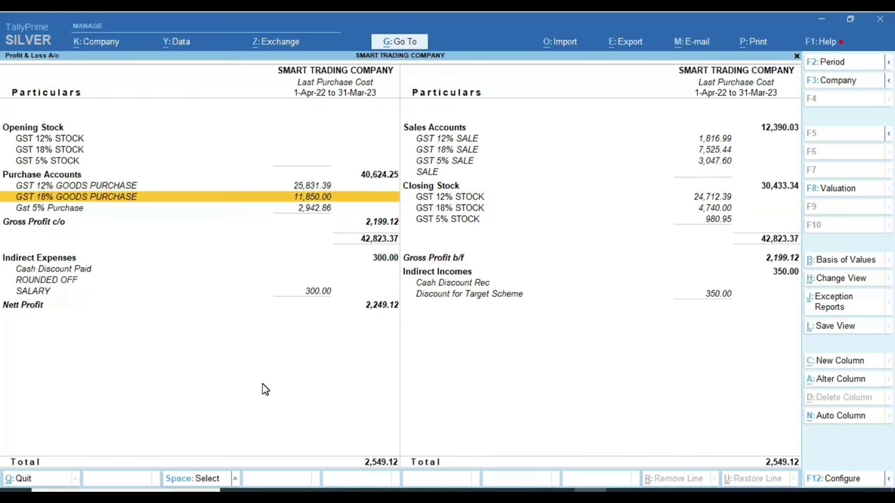
pyautogui.hotkey('alt', 'Tab')
pyautogui.write('1')
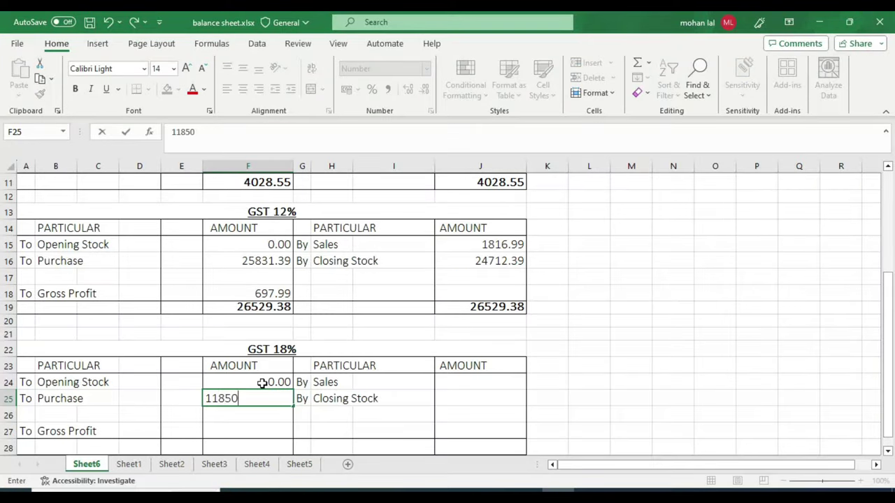
pyautogui.press('Tab')
pyautogui.press('Tab')
pyautogui.press('Up')
pyautogui.press('Right')
pyautogui.press('Right')
# Copy the GST 18% sales figure 7,525.44 from Tally into J24
pyautogui.hotkey('alt', 'Tab')
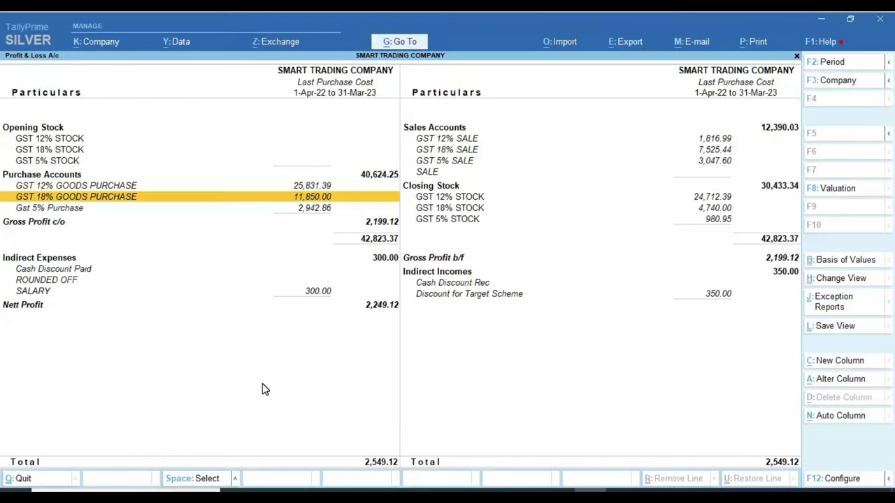
pyautogui.press('Up')
pyautogui.press('Up')
pyautogui.press('Right')
pyautogui.press('Up')
pyautogui.press('Up')
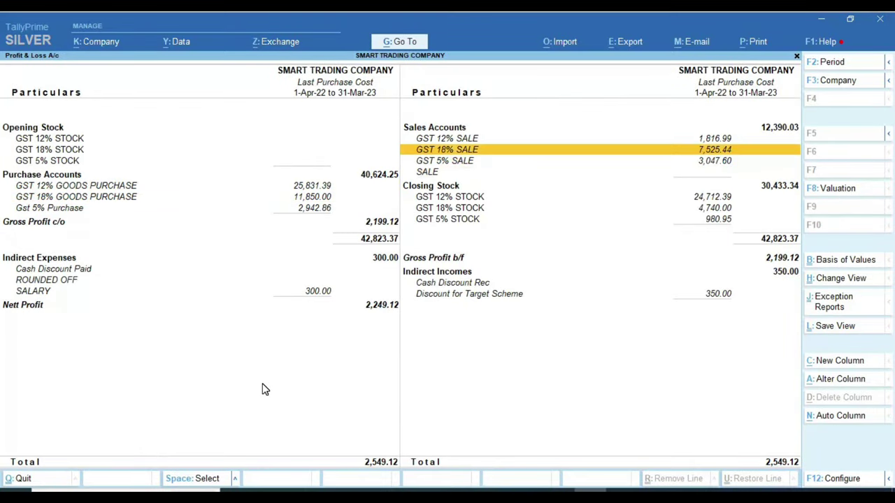
pyautogui.hotkey('alt', 'Tab')
pyautogui.write('7,525')
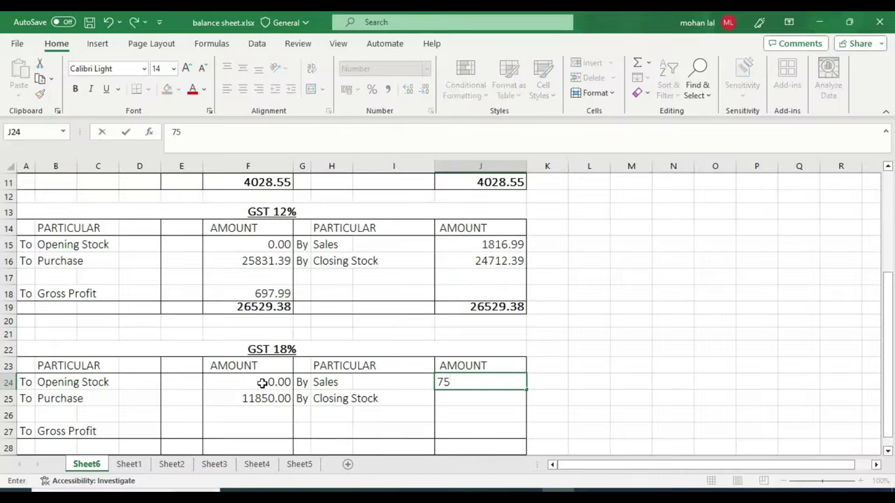
pyautogui.write('.44')
pyautogui.press('Return')
# Enter the GST 18% closing stock 4740 in J25 and select J24:J28
pyautogui.hotkey('alt', 'Tab')
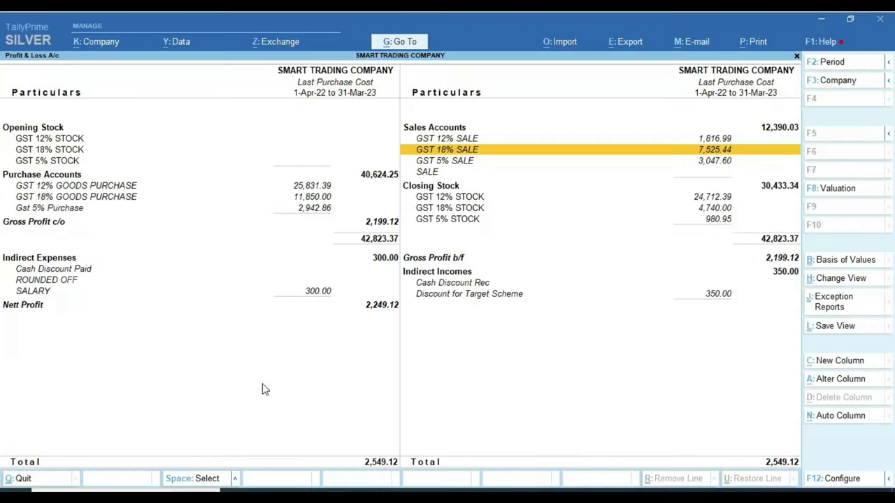
pyautogui.press('Down')
pyautogui.press('Down')
pyautogui.press('Down')
pyautogui.press('Down')
pyautogui.press('Down')
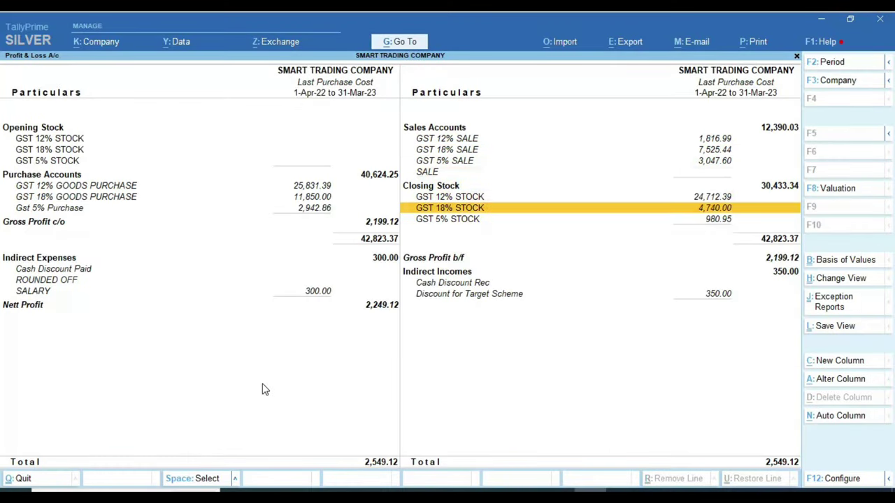
pyautogui.hotkey('alt', 'Tab')
pyautogui.write('4740')
pyautogui.press('Return')
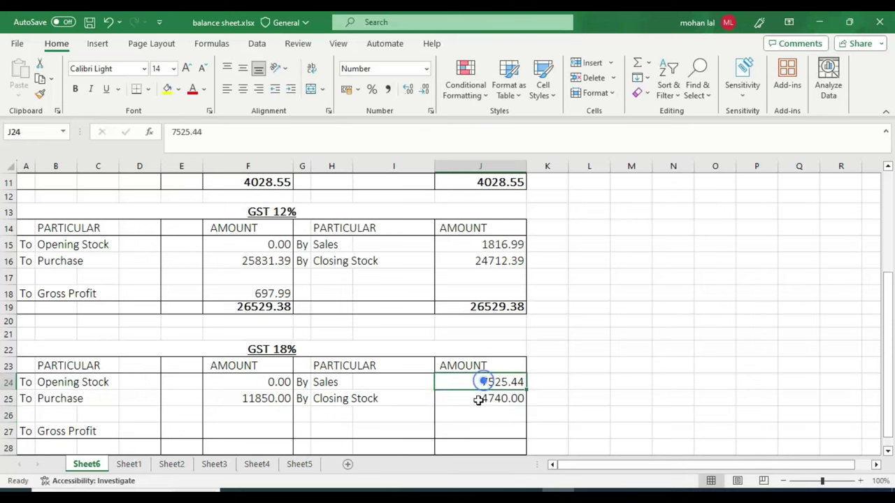
pyautogui.moveTo(490, 383); pyautogui.dragTo(482, 447)
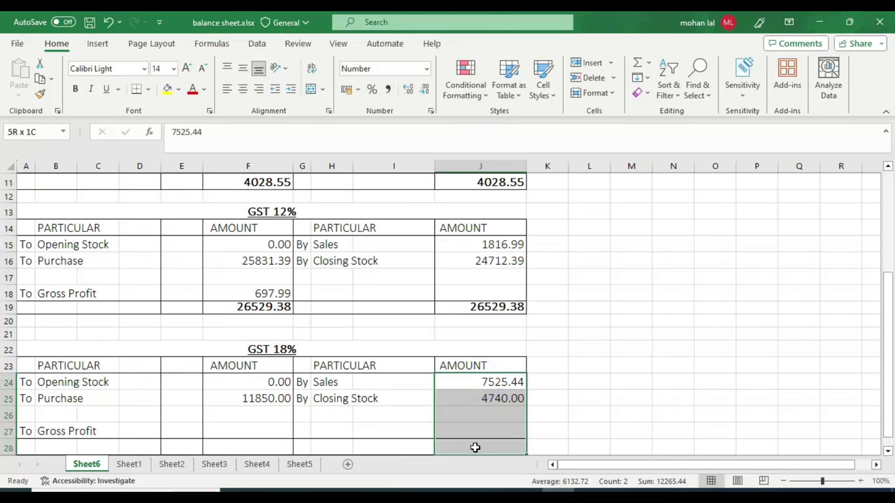
# Total the sales side in J28 and enter Gross Profit =J28-F25 in F27, giving 415.44
pyautogui.click(636, 65)
pyautogui.click(249, 428)
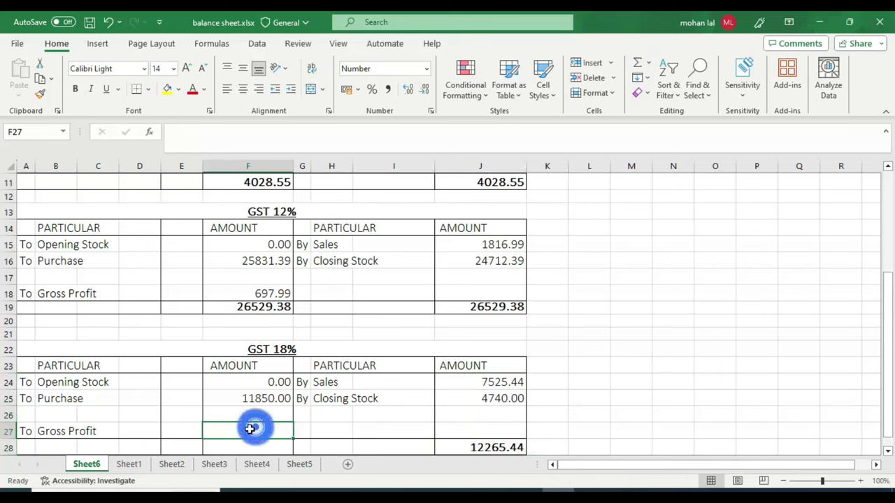
pyautogui.write('=')
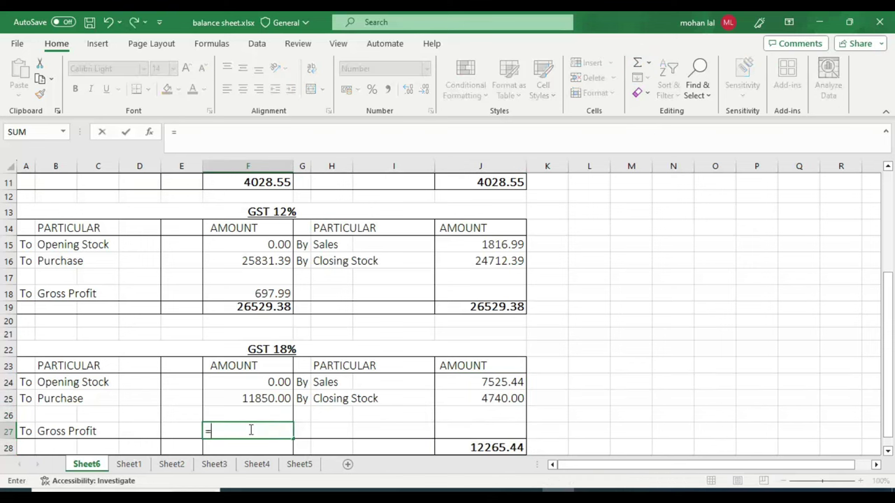
pyautogui.click(468, 444)
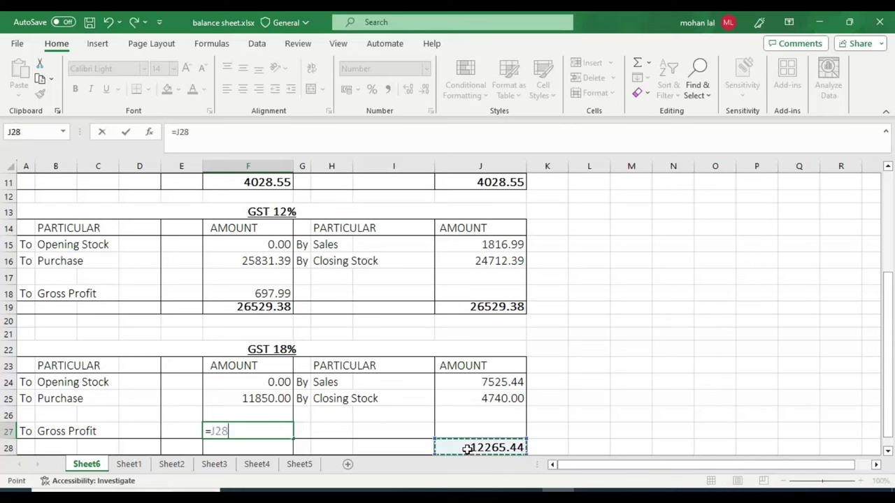
pyautogui.write('-')
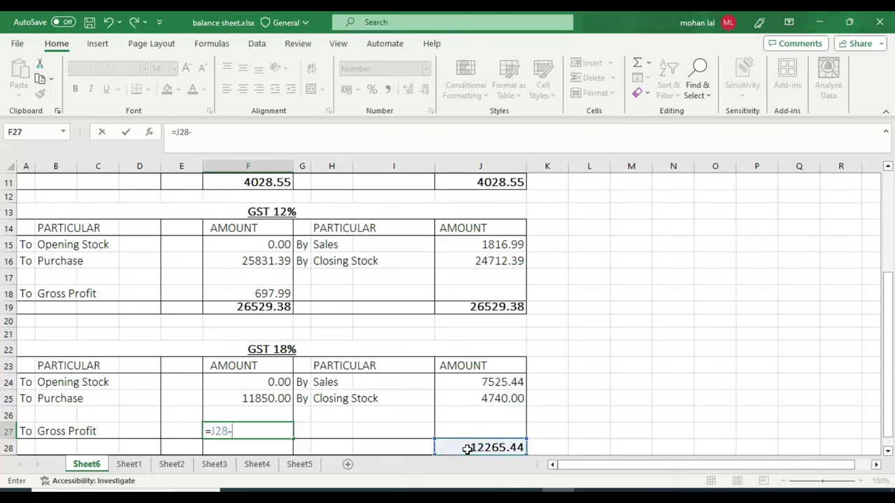
pyautogui.click(251, 399)
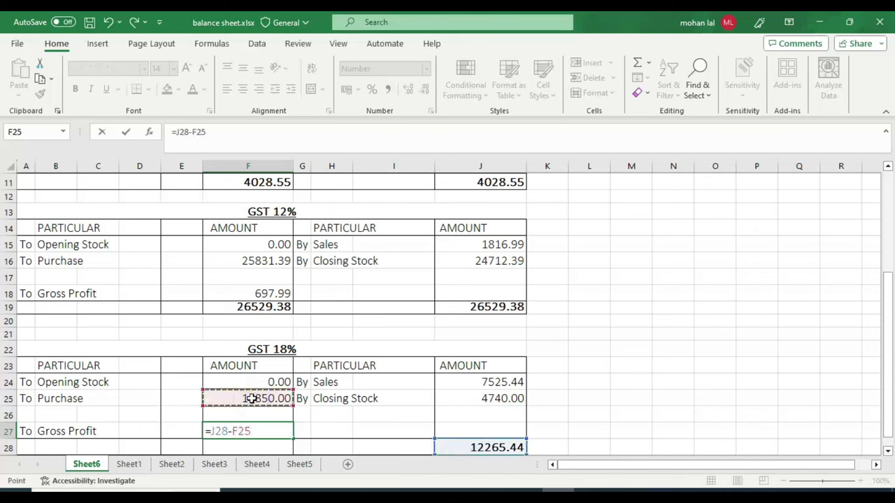
pyautogui.press('Return')
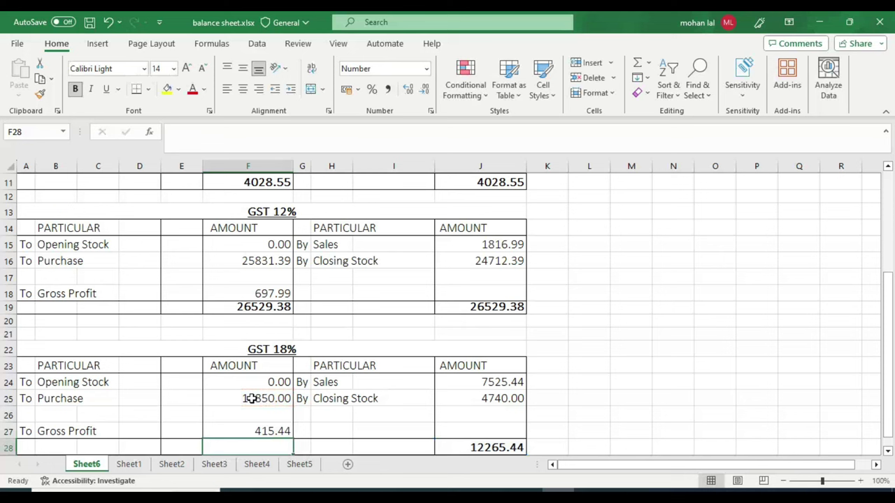
# AutoSum F24:F28 so the debit side totals 12265.44
pyautogui.moveTo(252, 382); pyautogui.dragTo(245, 447)
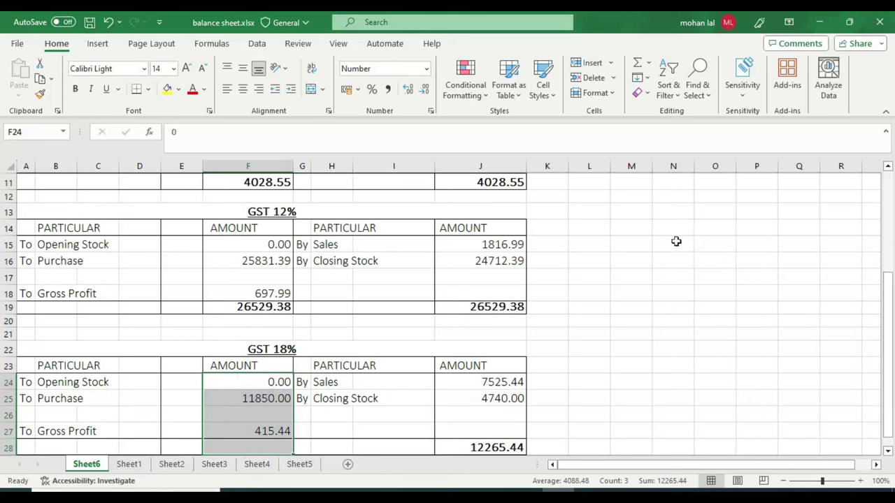
pyautogui.click(638, 64)
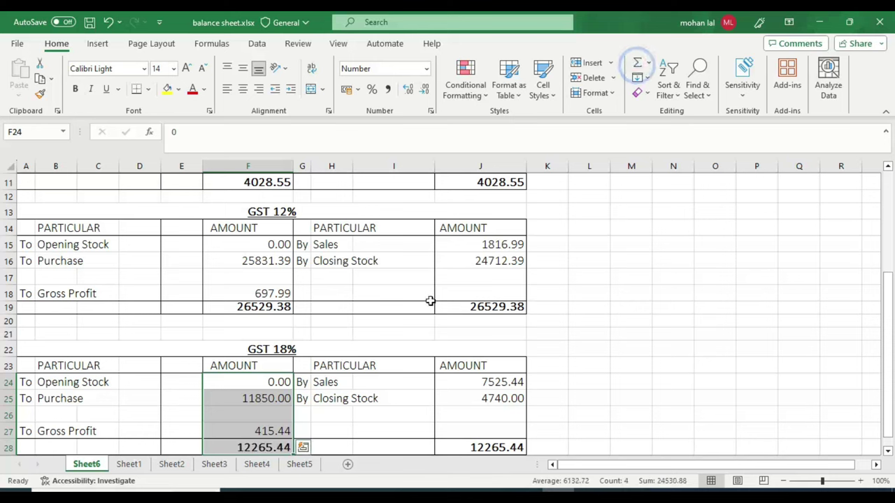
pyautogui.click(598, 395)
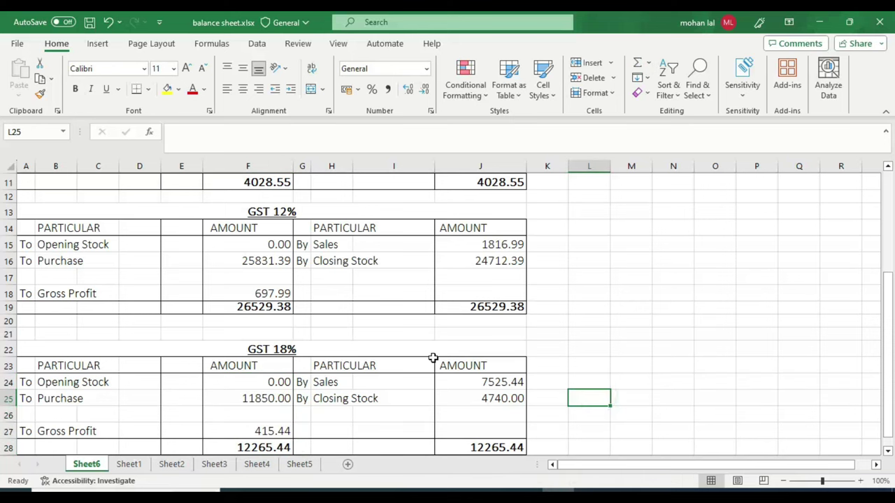
# Rename the Sheet6 tab to 'TRADING ACCOUNT', then switch to the blank Sheet1 P&L
pyautogui.scroll(2, 433, 358)
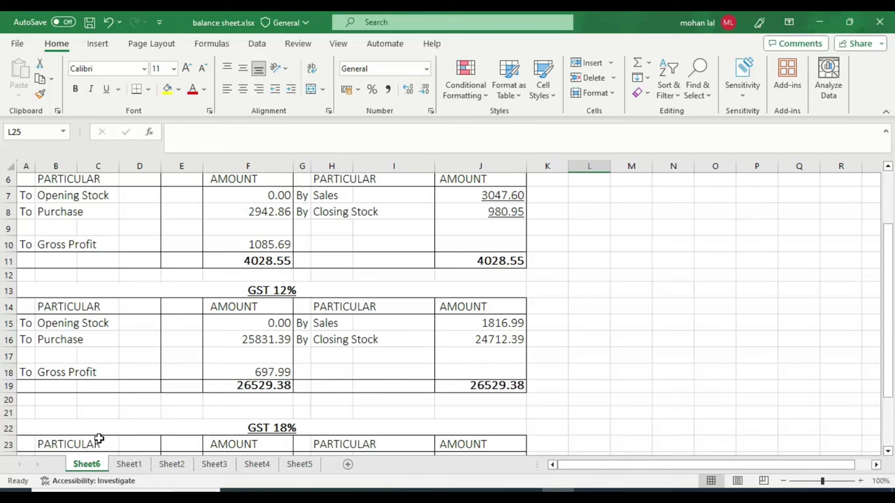
pyautogui.click(128, 465)
pyautogui.scroll(2, 210, 350)
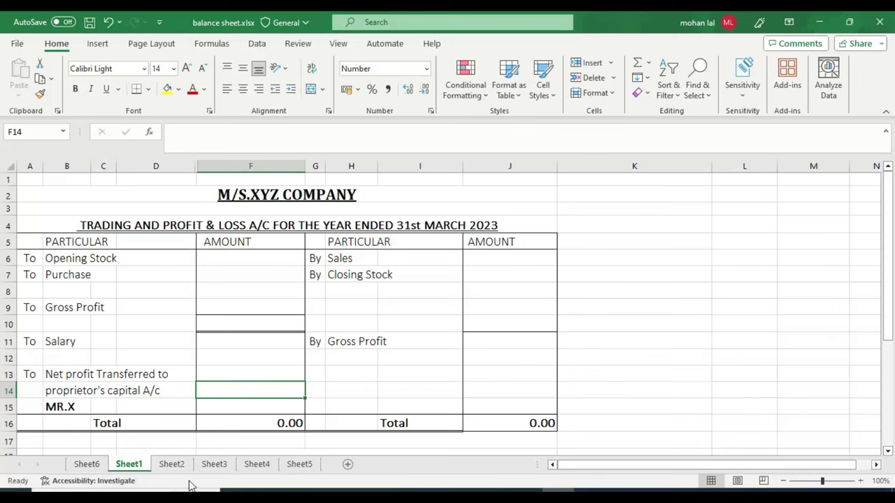
pyautogui.click(88, 466)
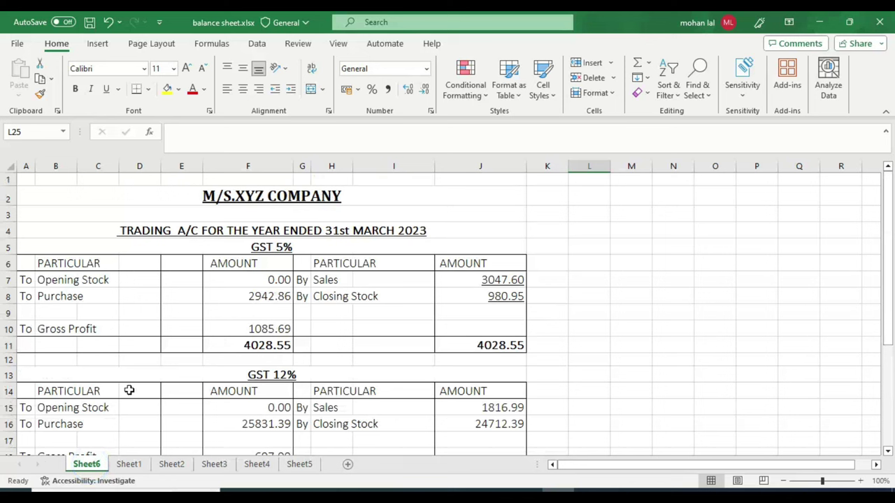
pyautogui.rightClick(89, 467)
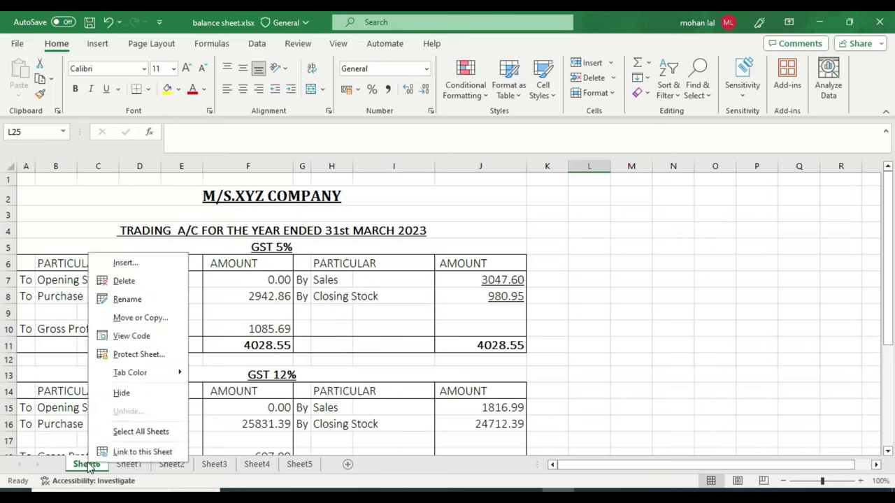
pyautogui.click(127, 299)
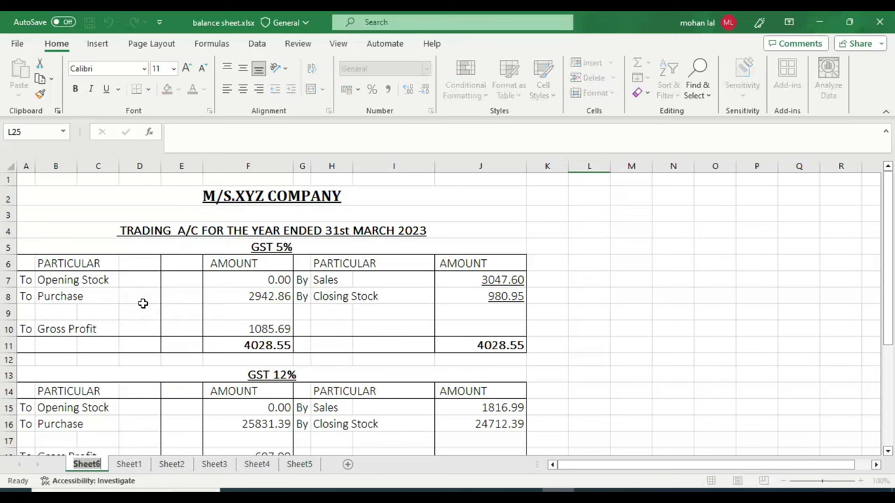
pyautogui.write('TR')
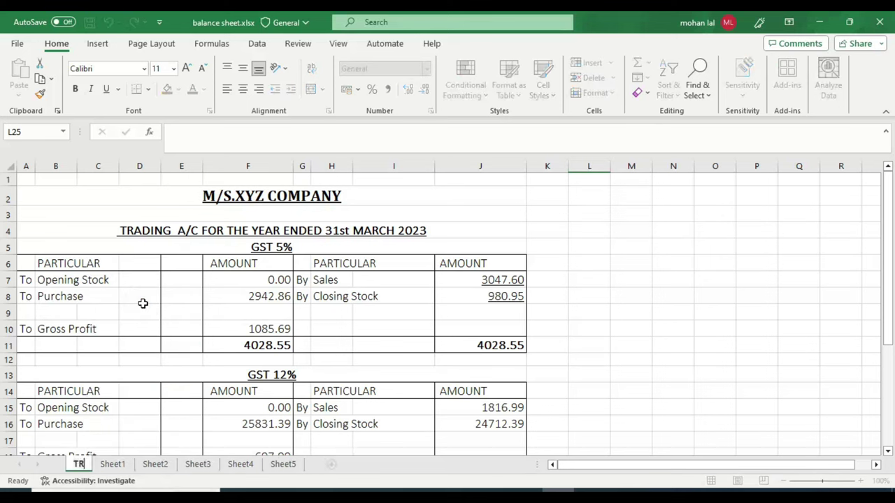
pyautogui.write('ADING A')
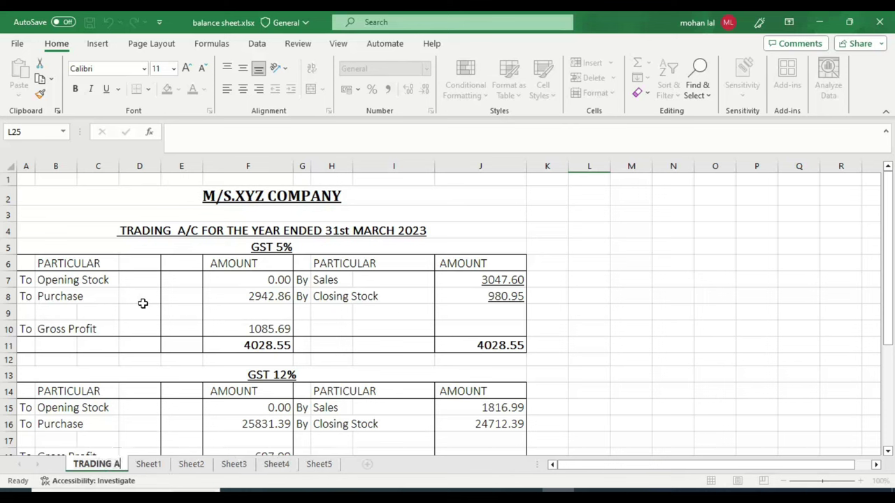
pyautogui.write('CCOUN')
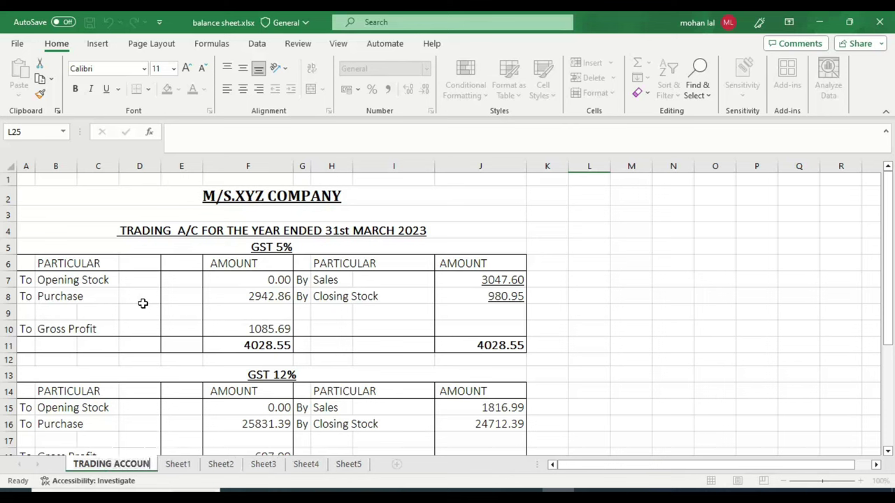
pyautogui.write('T')
pyautogui.press('Return')
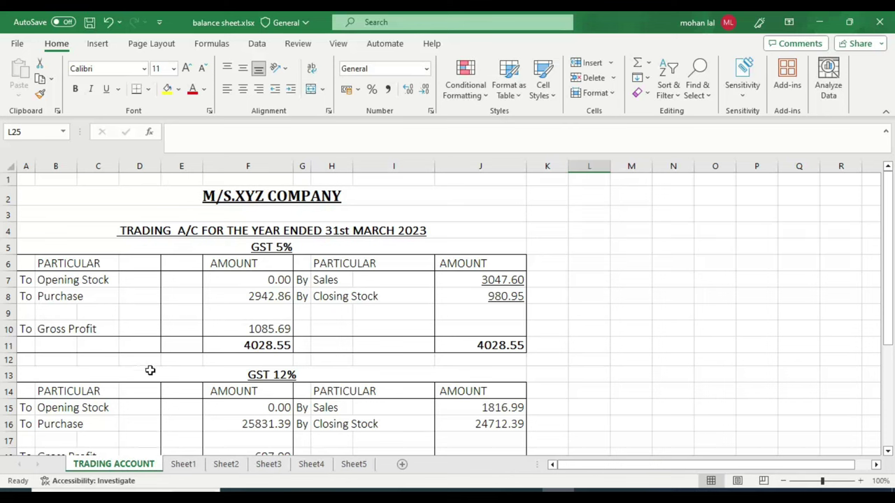
pyautogui.click(256, 360)
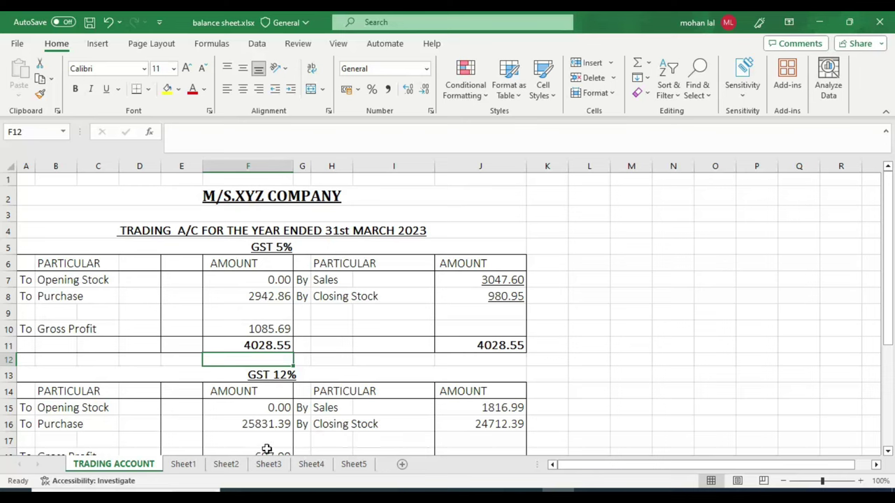
pyautogui.click(186, 465)
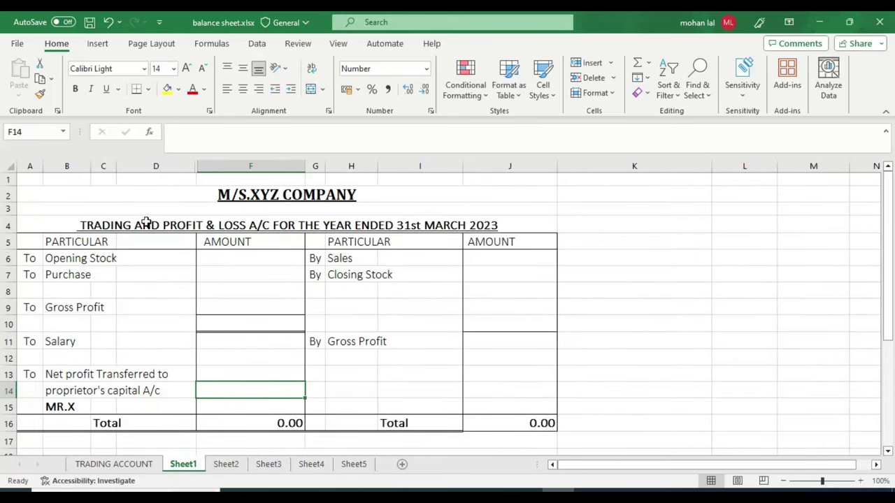
# Rename the Sheet1 tab to 'PROFIT AND LOSS'
pyautogui.rightClick(191, 467)
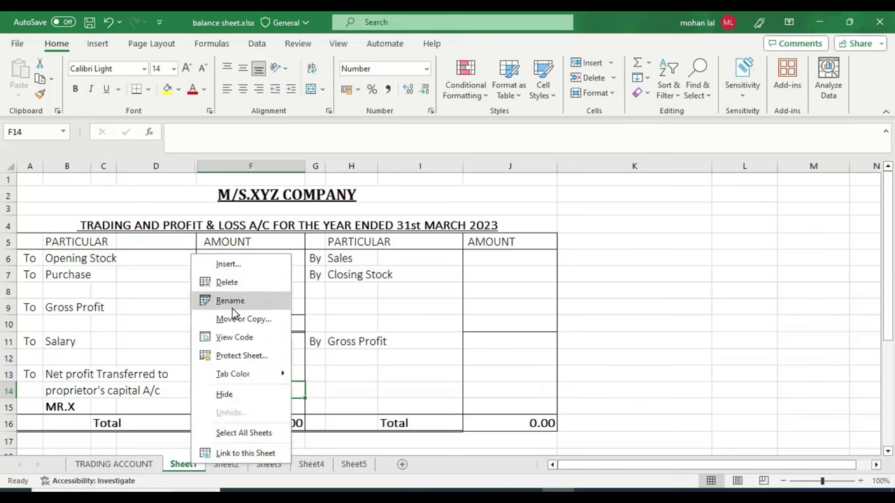
pyautogui.click(239, 306)
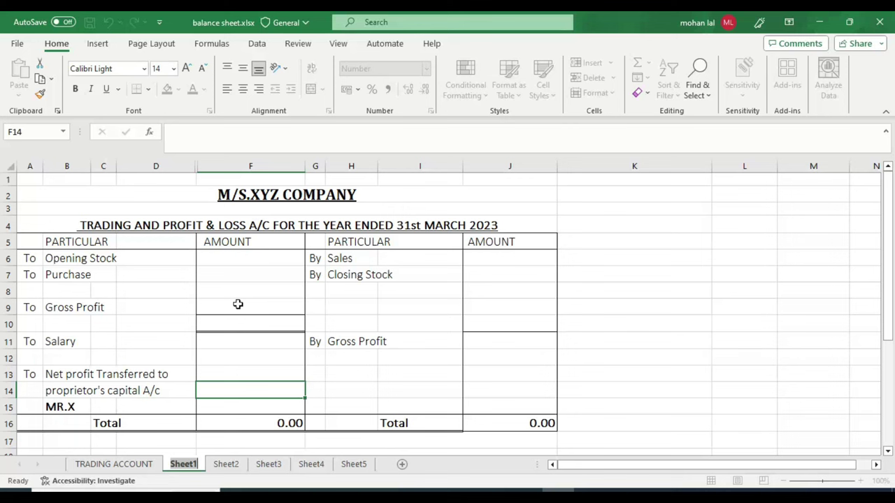
pyautogui.write('TRA')
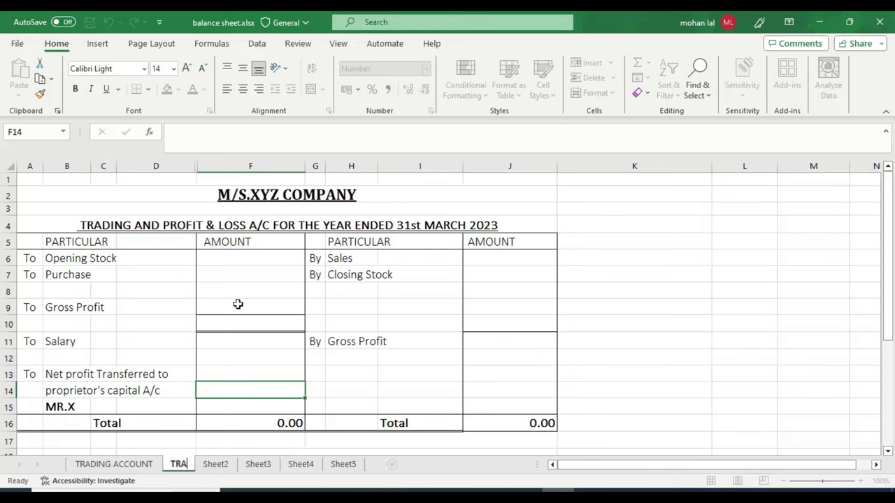
pyautogui.press('BackSpace')
pyautogui.press('BackSpace')
pyautogui.press('BackSpace')
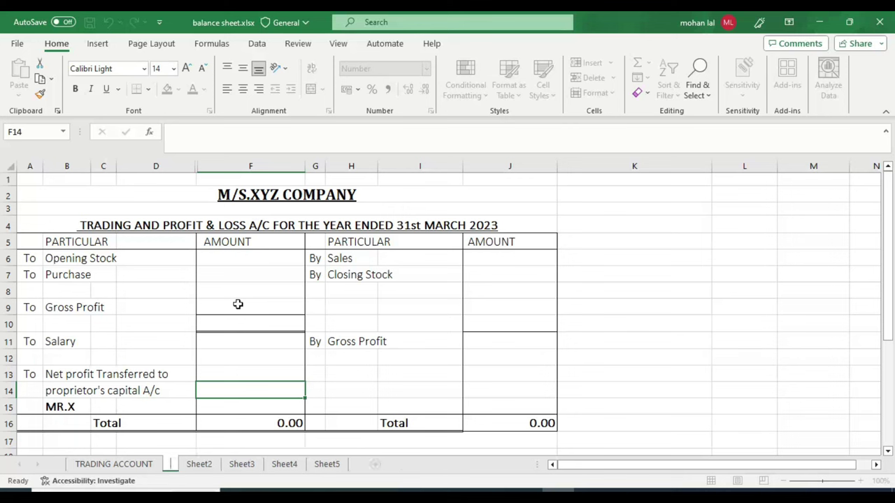
pyautogui.write('PROFIT A')
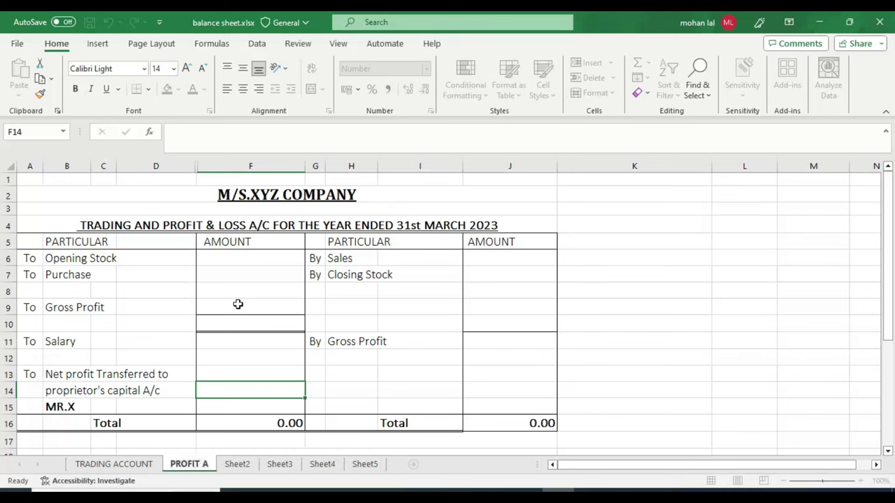
pyautogui.write('ND LOSS')
pyautogui.press('Return')
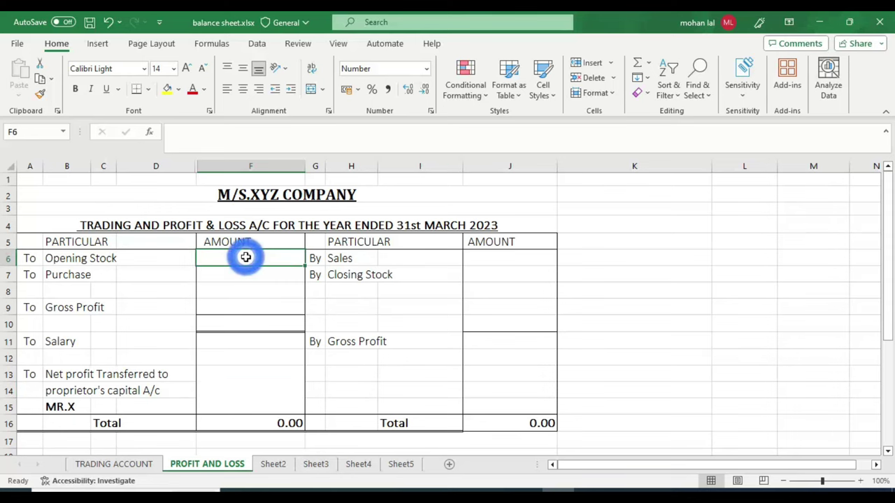
# Check the Tally report, then enter a placeholder 0 as Opening Stock in PROFIT AND LOSS F6
pyautogui.click(591, 489)
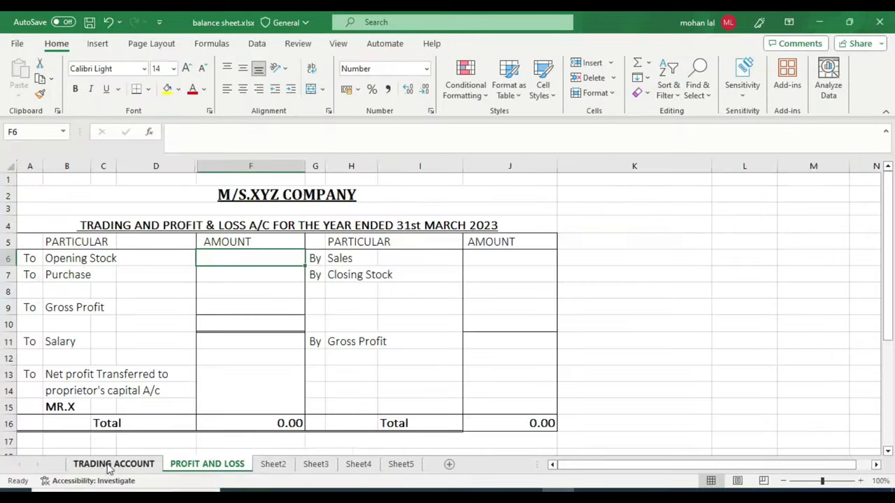
pyautogui.click(111, 464)
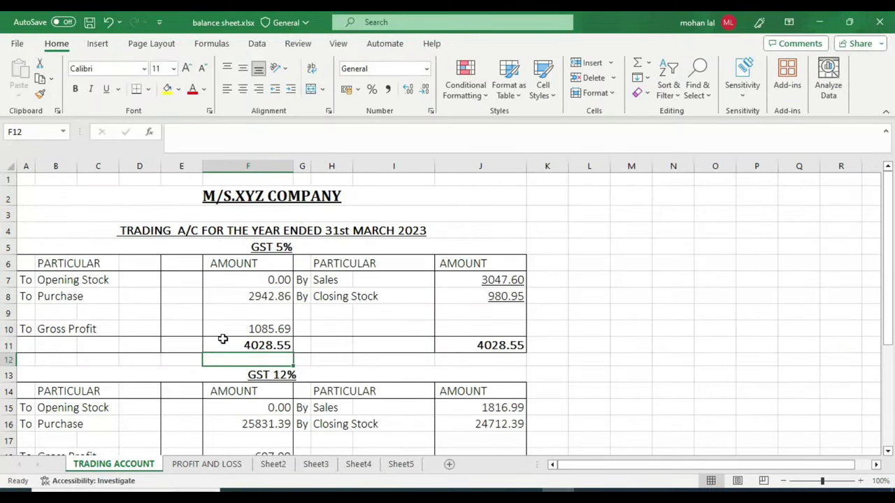
pyautogui.click(207, 464)
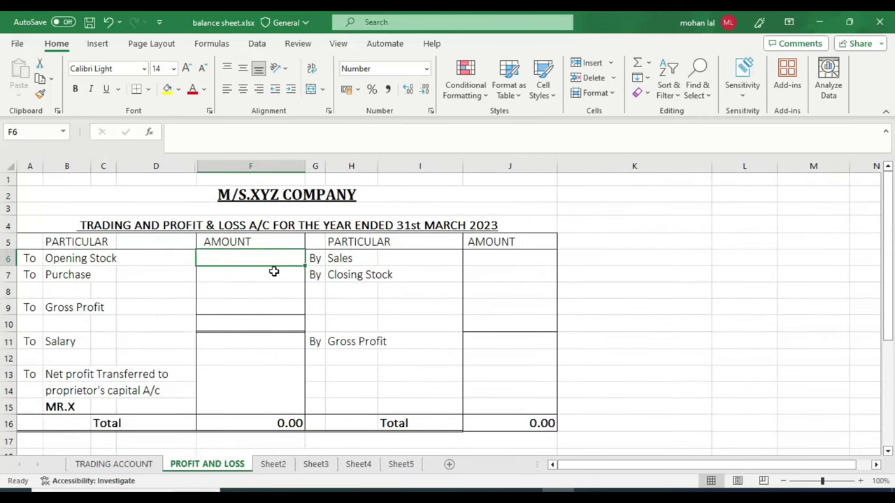
pyautogui.write('0')
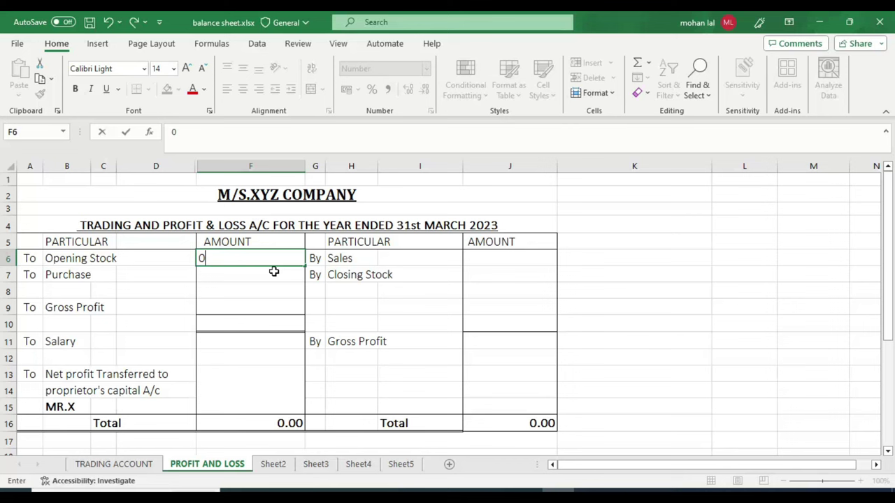
pyautogui.press('Return')
pyautogui.press('Up')
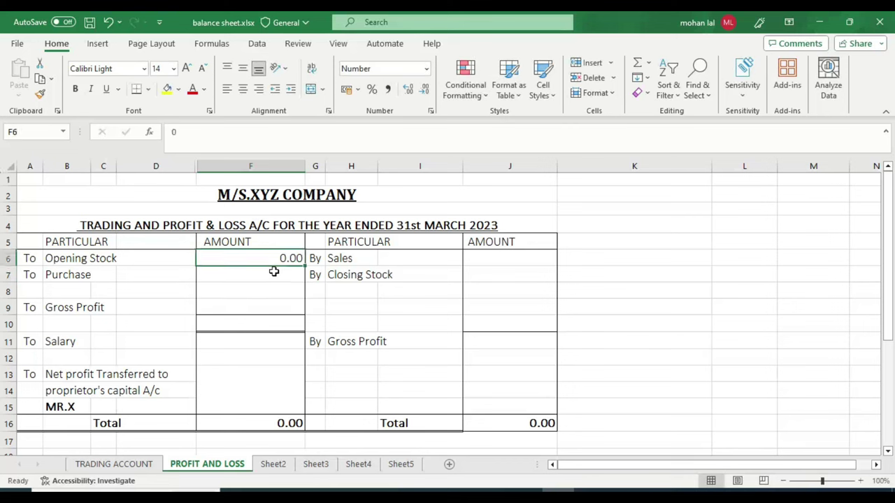
# Set F6 to sum TRADING ACCOUNT opening stocks F7, F15 and F24
pyautogui.write('=')
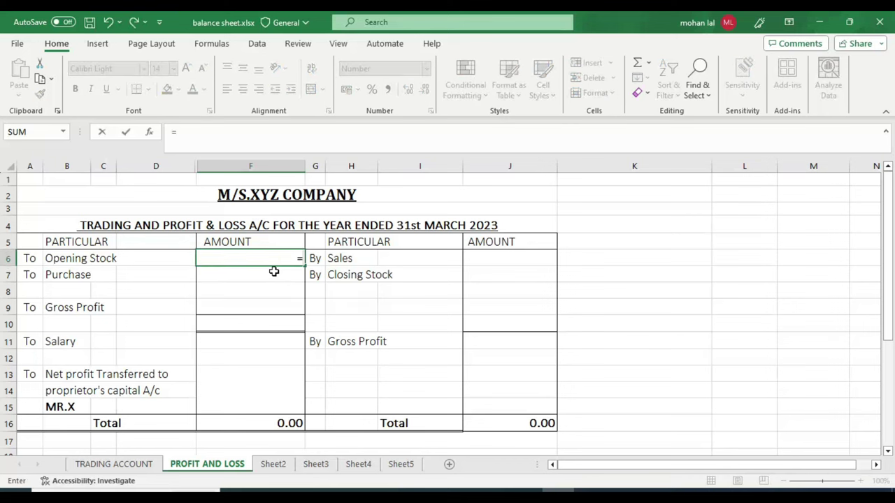
pyautogui.click(114, 464)
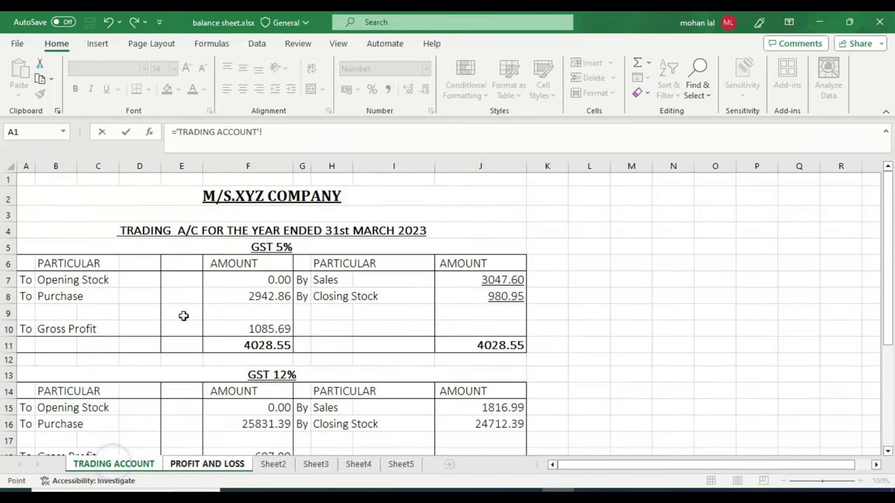
pyautogui.click(248, 280)
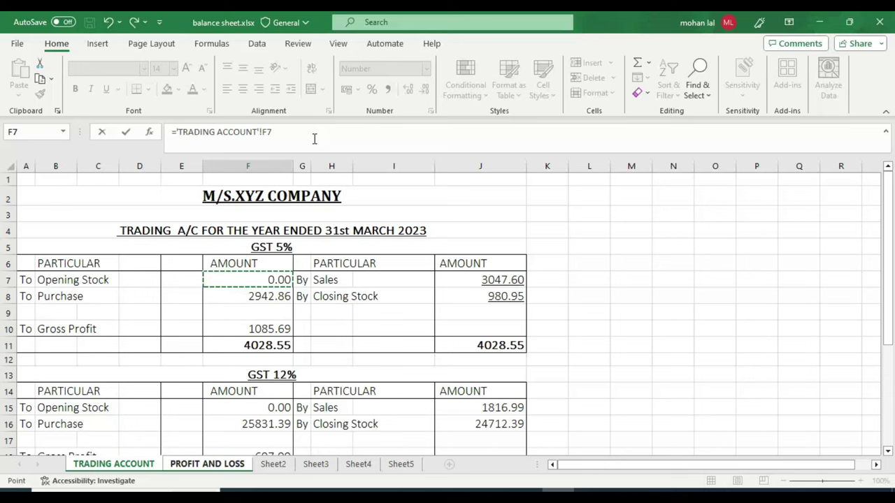
pyautogui.write('+')
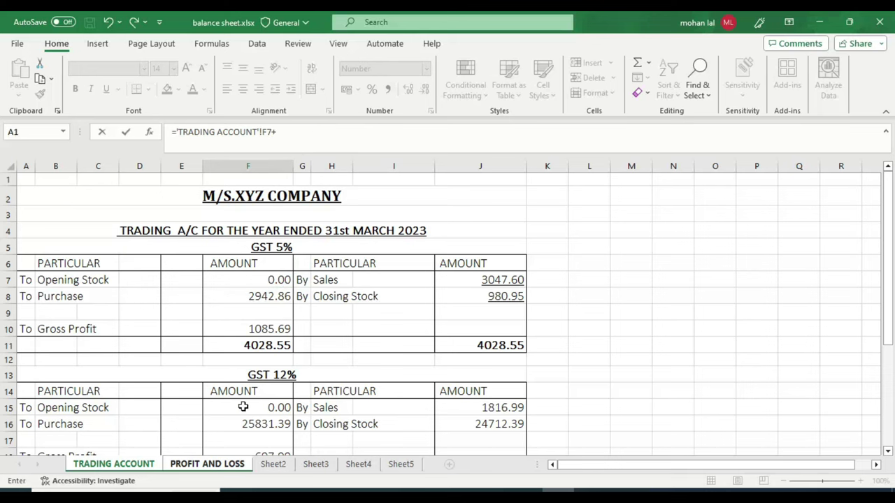
pyautogui.click(242, 407)
pyautogui.write('+')
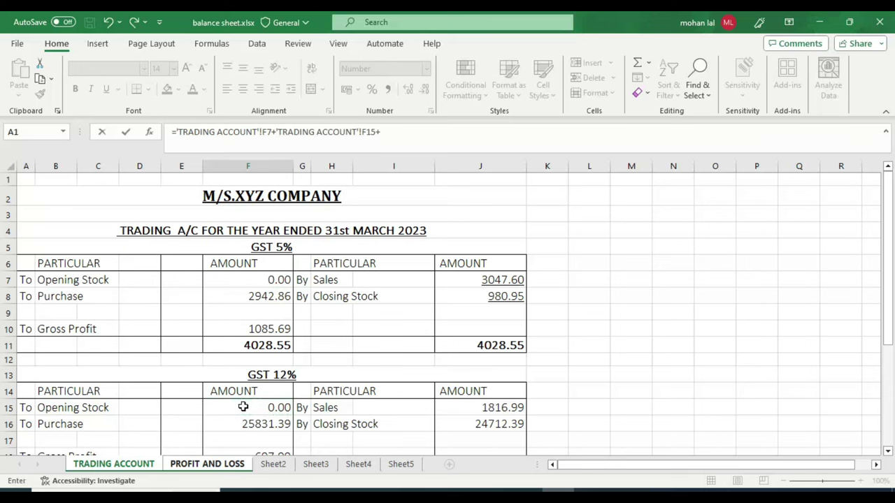
pyautogui.scroll(-2, 301, 394)
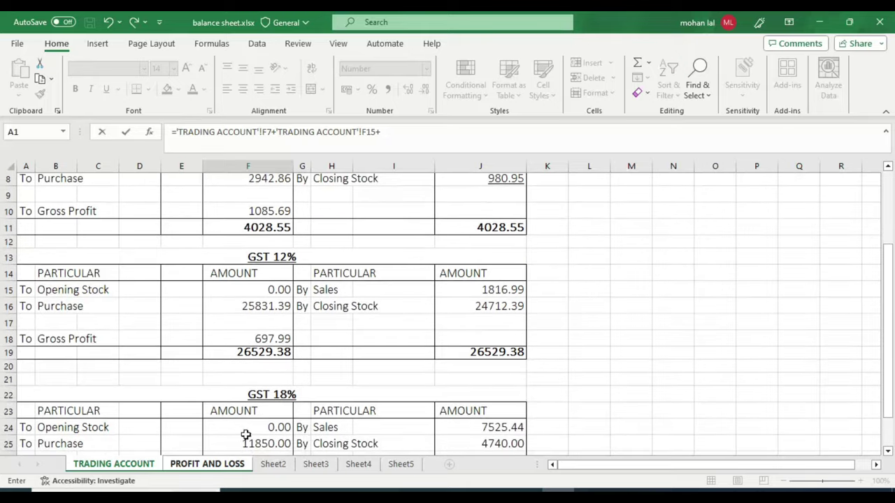
pyautogui.click(258, 426)
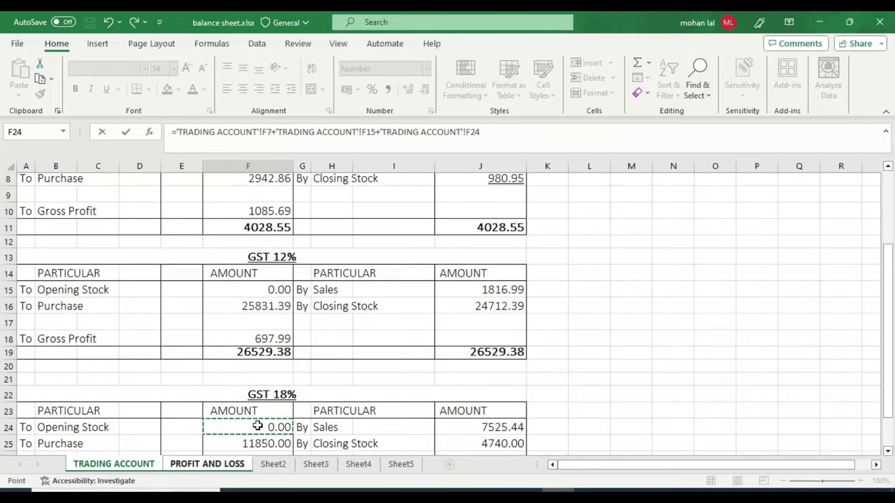
pyautogui.press('Return')
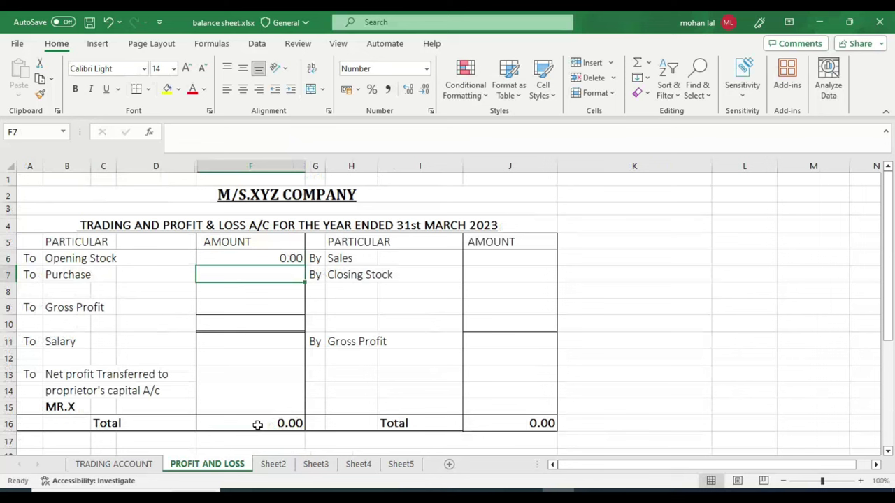
# Copy the F6 formula into F7 so Purchase shows the combined 40624.25
pyautogui.press('Up')
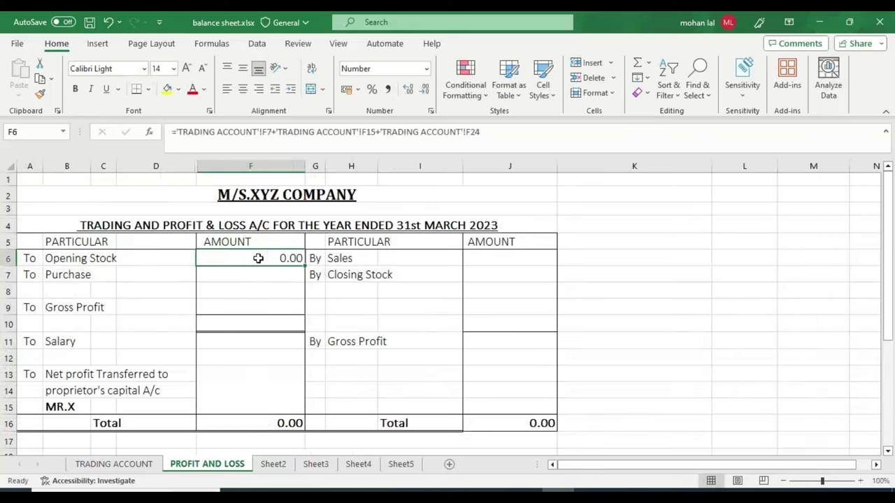
pyautogui.hotkey('ctrl', 'c')
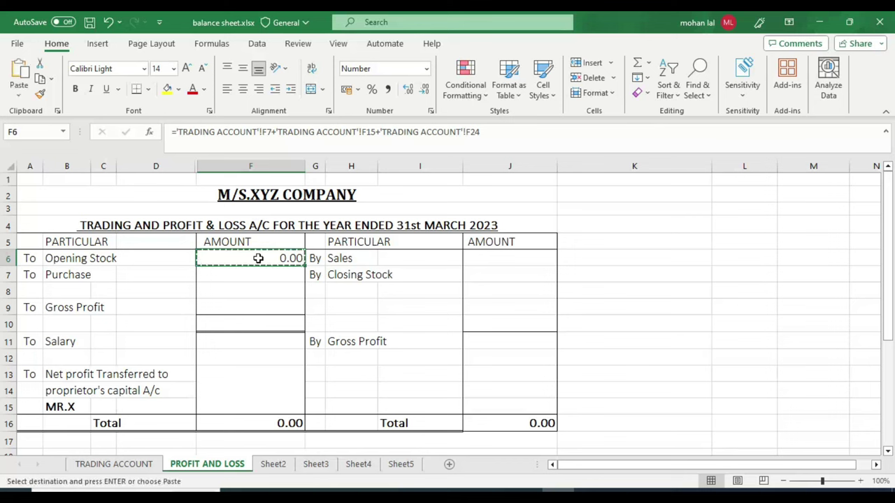
pyautogui.click(243, 276)
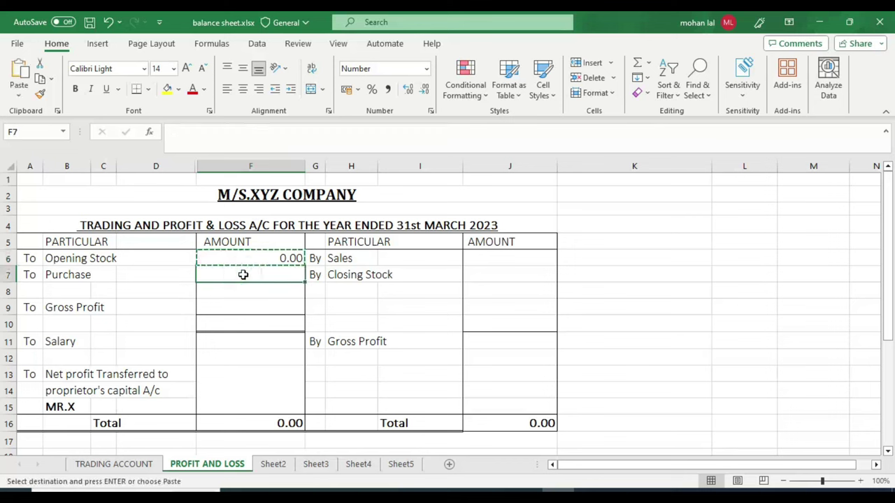
pyautogui.hotkey('ctrl', 'v')
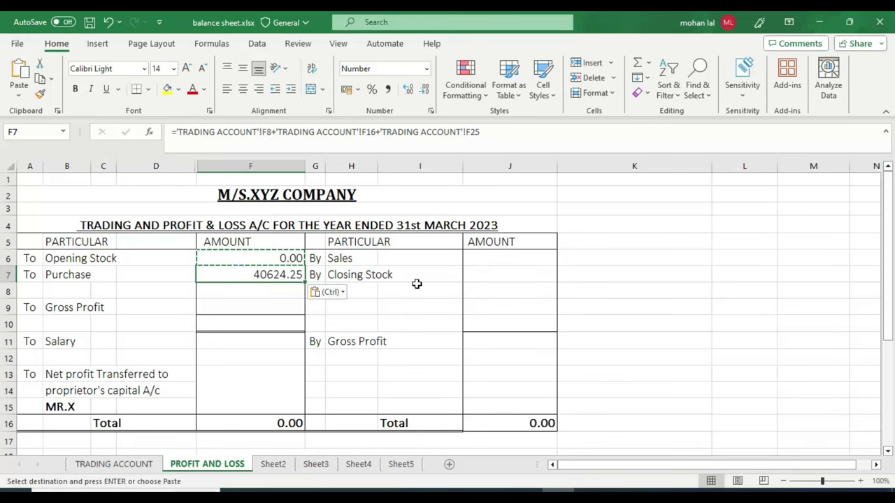
pyautogui.press('Escape')
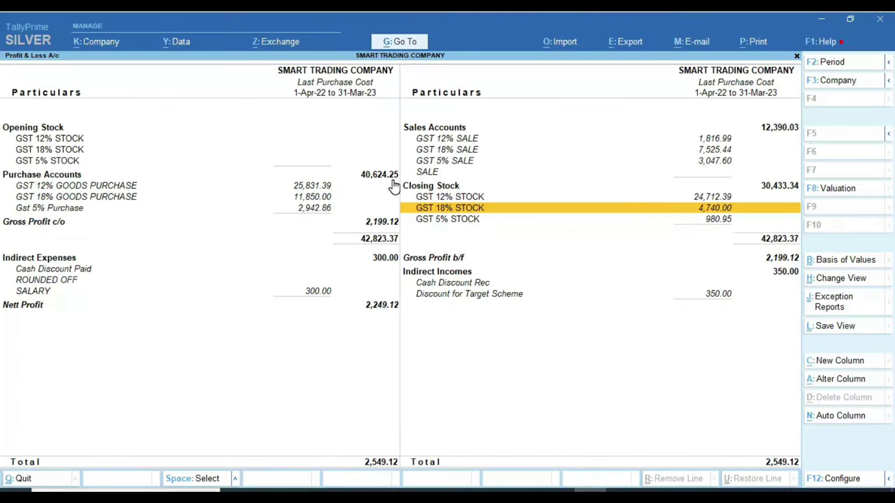
# Review the GST 5%, 12% and 18% purchase figures on the TRADING ACCOUNT sheet
pyautogui.click(560, 490)
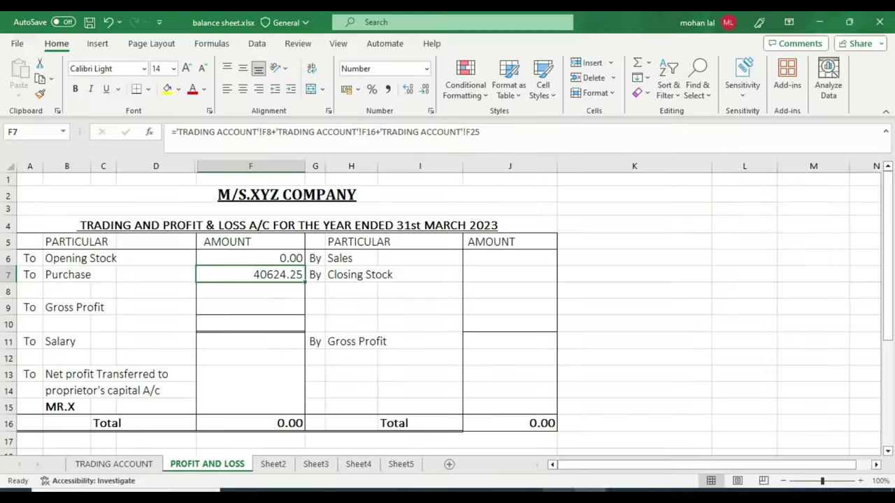
pyautogui.click(144, 464)
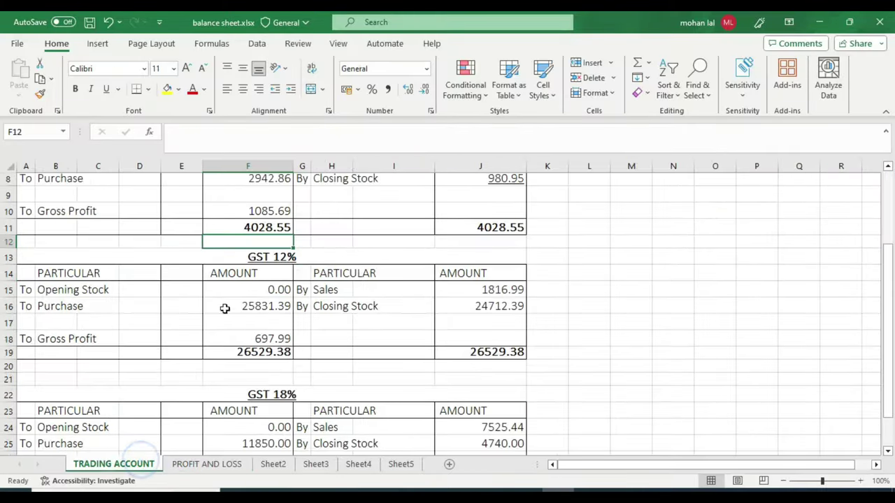
pyautogui.scroll(1, 242, 280)
pyautogui.click(242, 219)
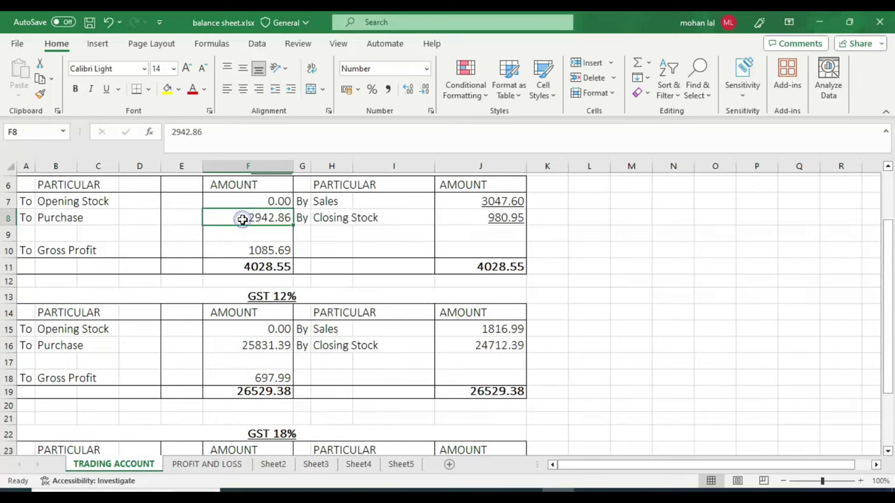
pyautogui.click(262, 343)
pyautogui.scroll(-1, 253, 384)
pyautogui.scroll(-2, 253, 383)
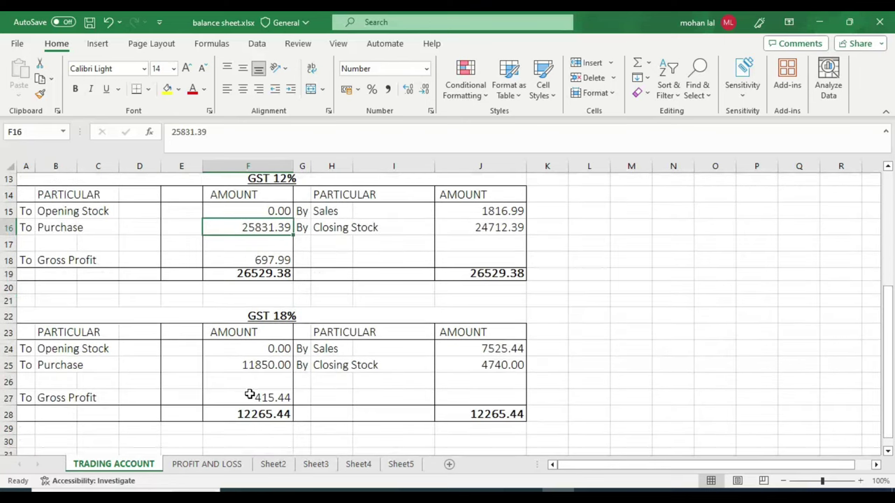
pyautogui.click(259, 365)
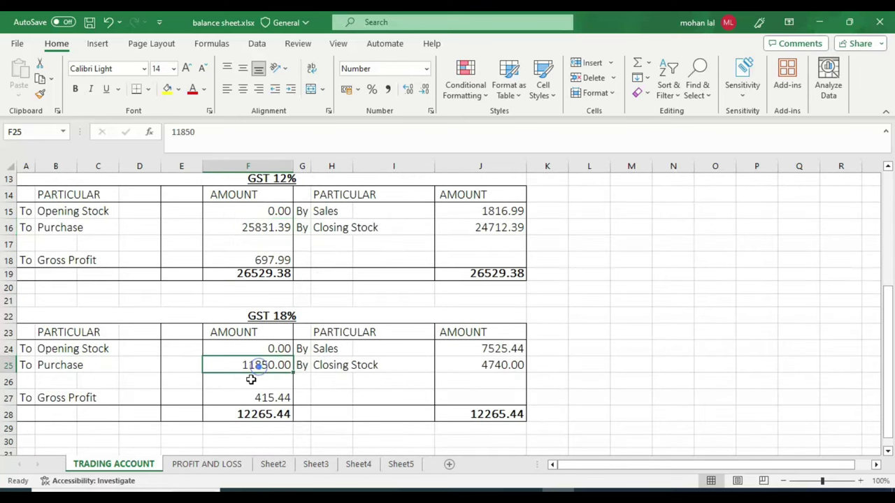
# Compare the Opening Stock formula in PROFIT AND LOSS against the GST 5% opening stock and purchase figures
pyautogui.click(207, 464)
pyautogui.click(257, 258)
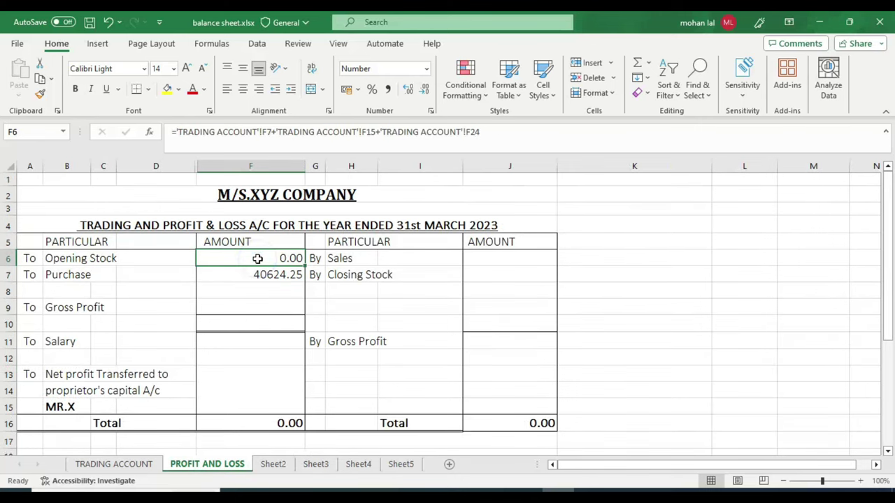
pyautogui.click(144, 465)
pyautogui.scroll(2, 252, 246)
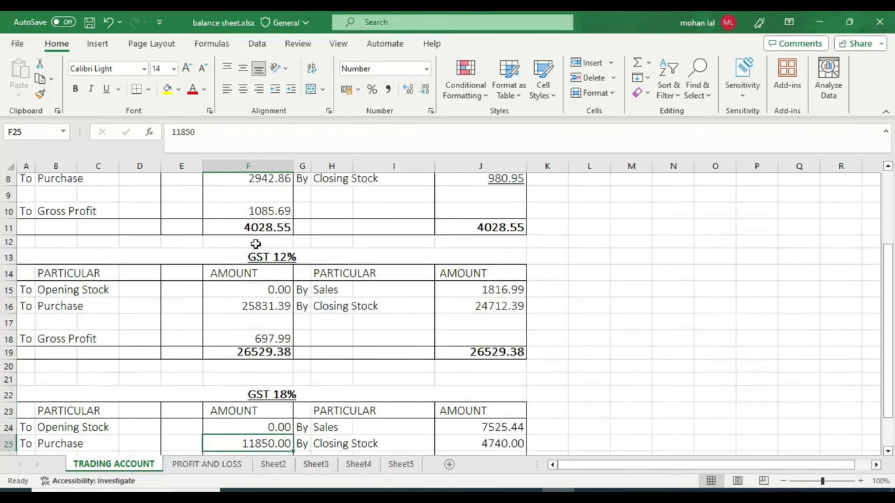
pyautogui.scroll(2, 252, 286)
pyautogui.click(261, 239)
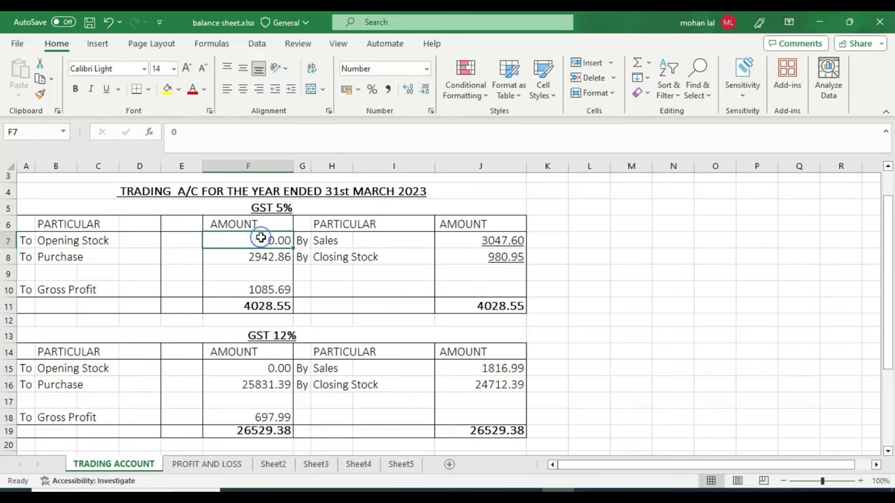
pyautogui.click(252, 258)
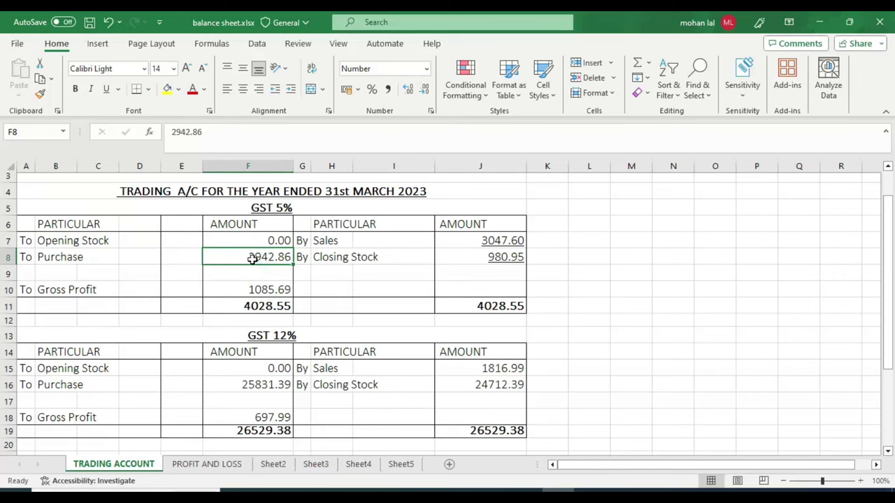
pyautogui.scroll(-2, 249, 403)
pyautogui.scroll(-1, 249, 410)
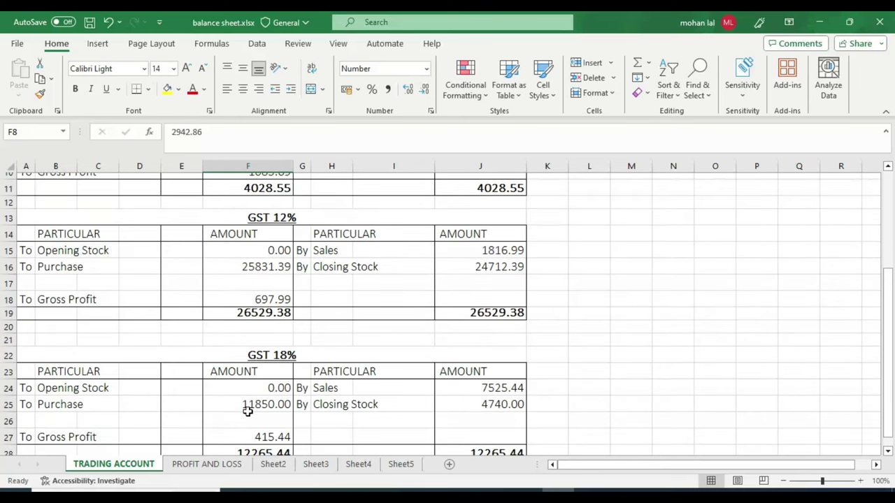
# Copy the Opening Stock linking formula from F6 and select J6 for Sales
pyautogui.click(207, 465)
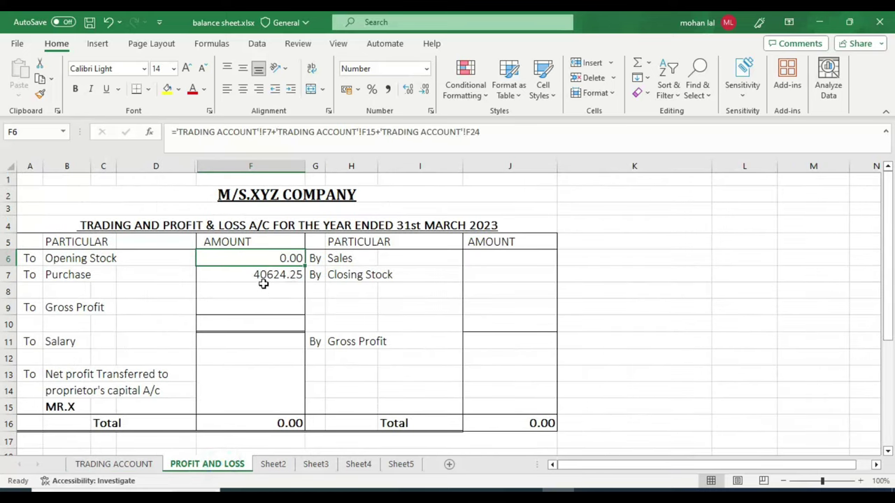
pyautogui.click(273, 258)
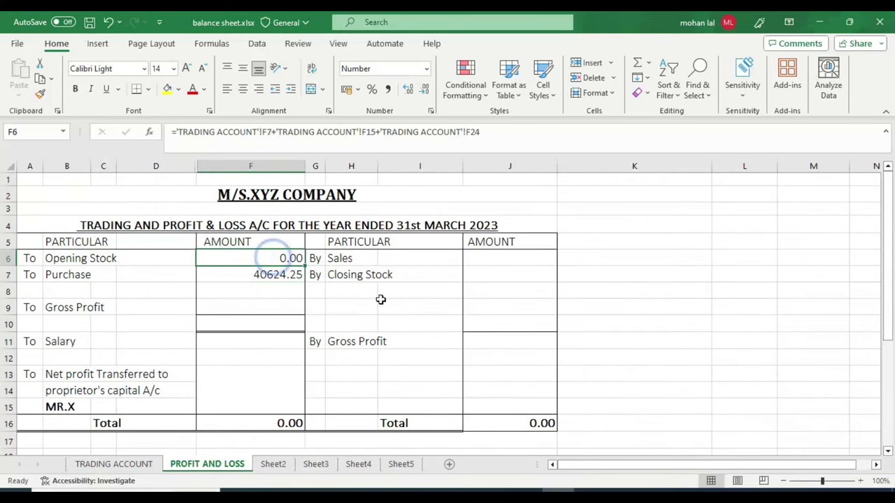
pyautogui.hotkey('ctrl', 'c')
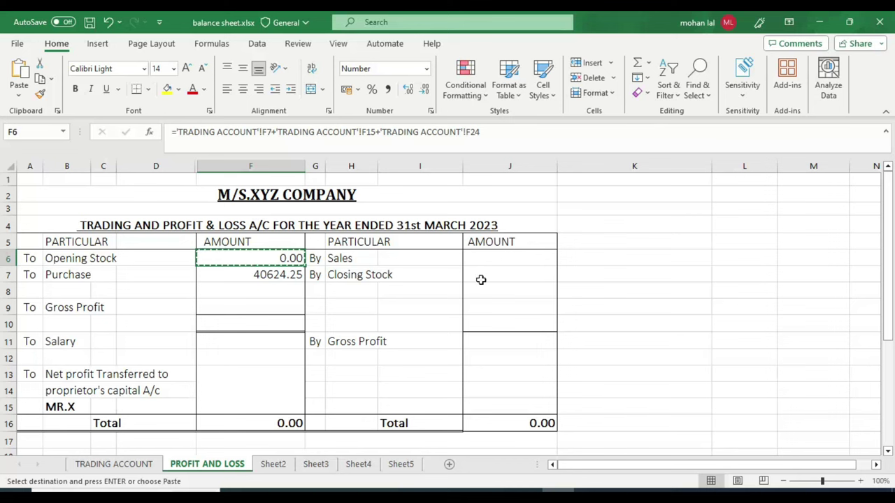
pyautogui.click(493, 260)
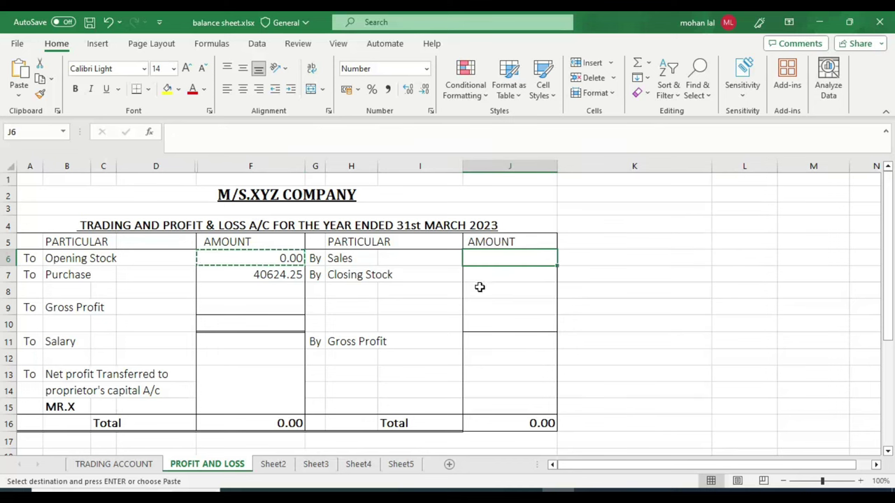
# Paste the linking formula into J6 so Sales reads 12390.03
pyautogui.hotkey('ctrl', 'v')
pyautogui.click(564, 306)
pyautogui.click(521, 262)
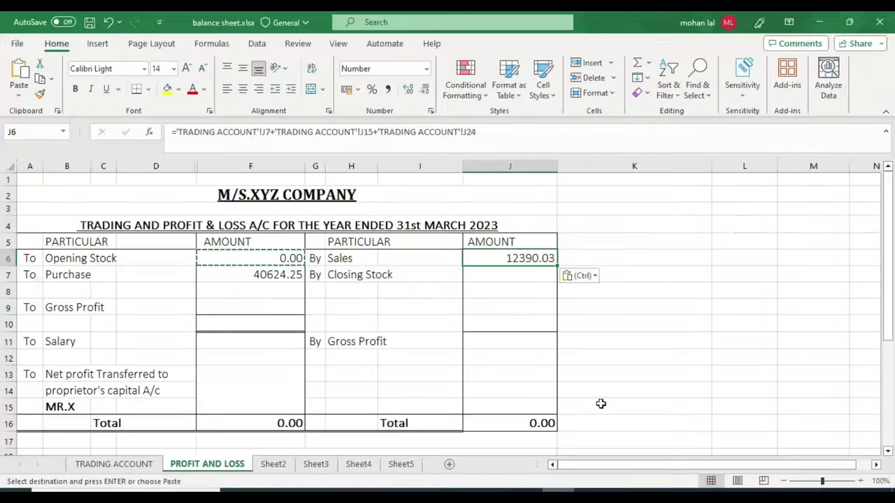
pyautogui.click(635, 209)
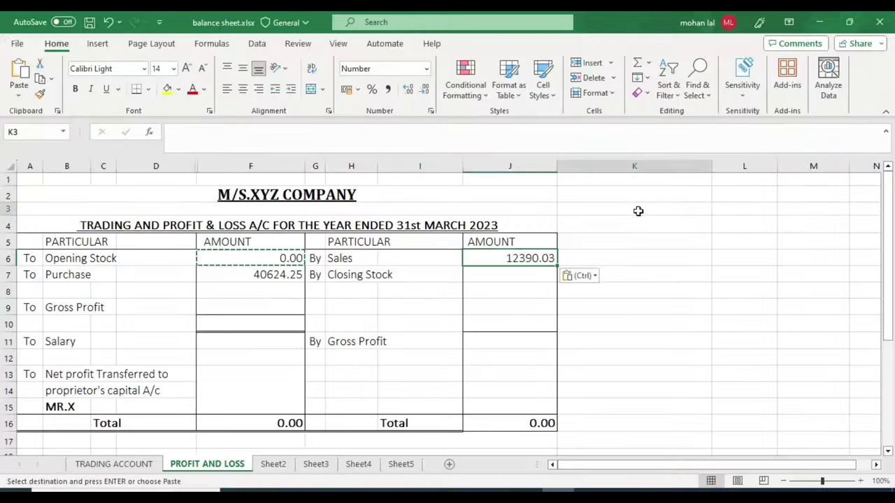
pyautogui.click(509, 258)
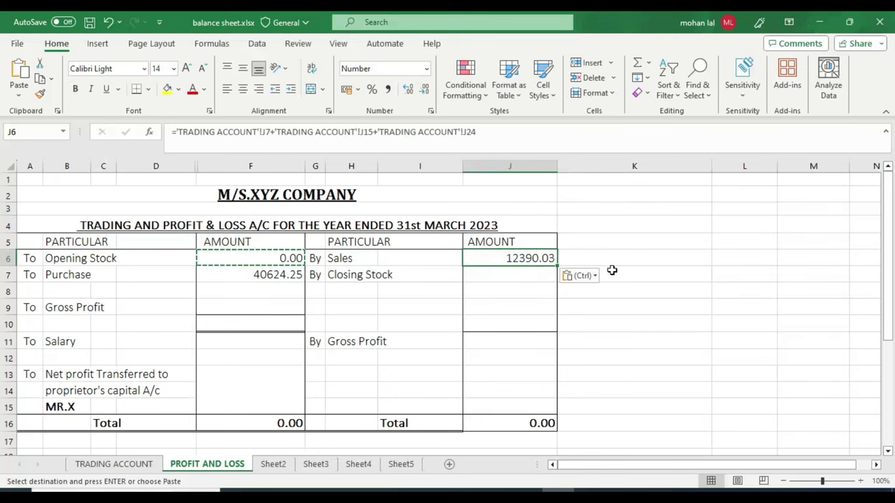
# Copy the Sales formula into J7 for Closing Stock 30433.34 and compare it with TallyPrime
pyautogui.hotkey('ctrl', 'c')
pyautogui.click(509, 278)
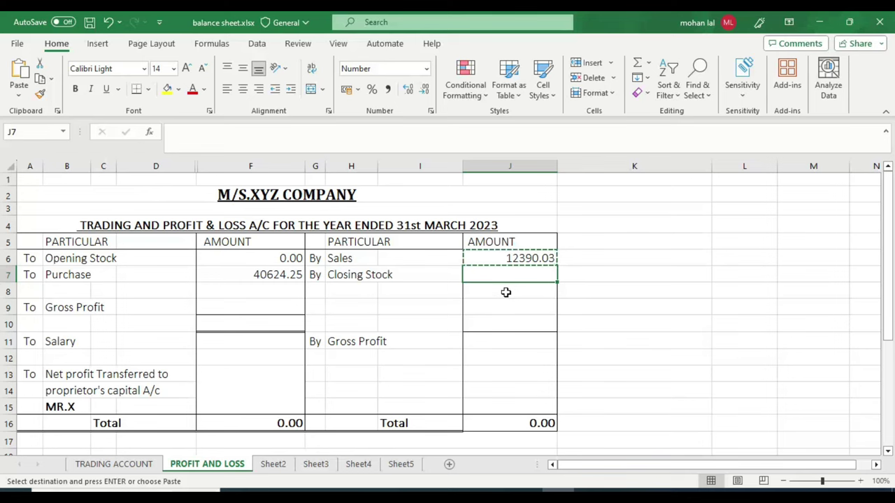
pyautogui.hotkey('ctrl', 'v')
pyautogui.press('Escape')
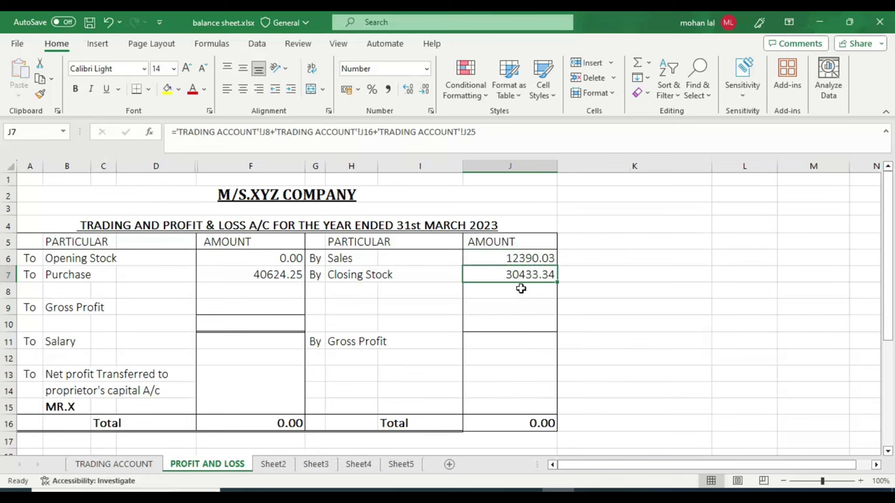
pyautogui.hotkey('alt', 'Tab')
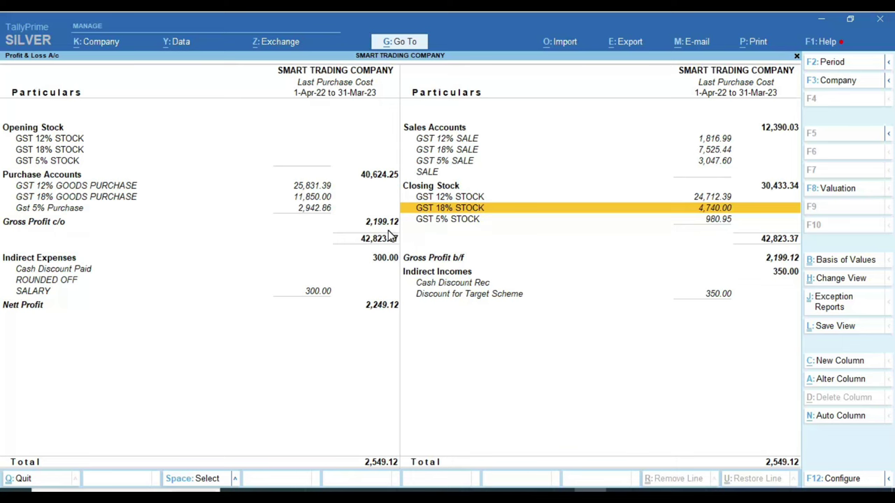
pyautogui.hotkey('alt', 'Tab')
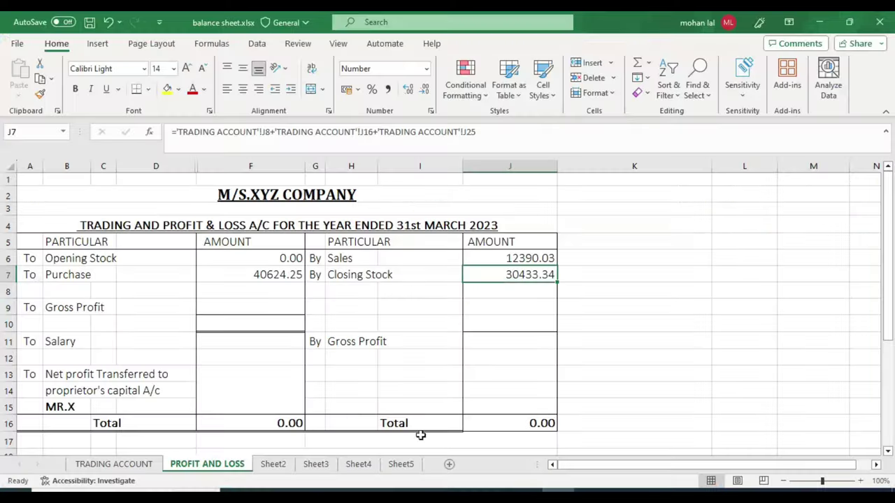
pyautogui.click(230, 307)
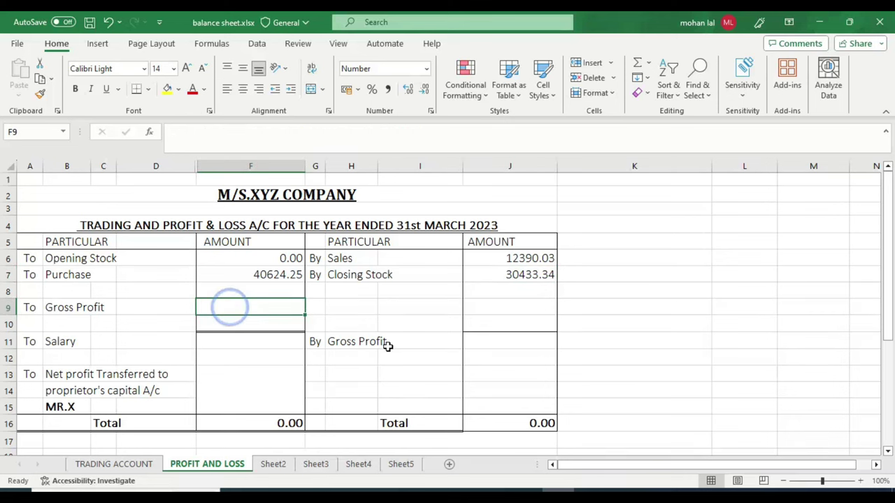
# AutoSum the credit amounts J6:J9 into J10, giving 42823.37
pyautogui.click(527, 326)
pyautogui.click(280, 302)
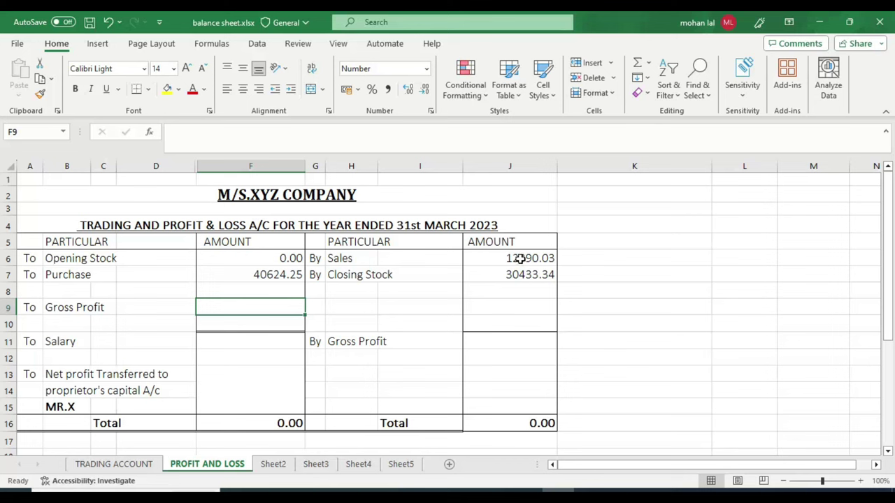
pyautogui.moveTo(520, 259); pyautogui.dragTo(510, 320)
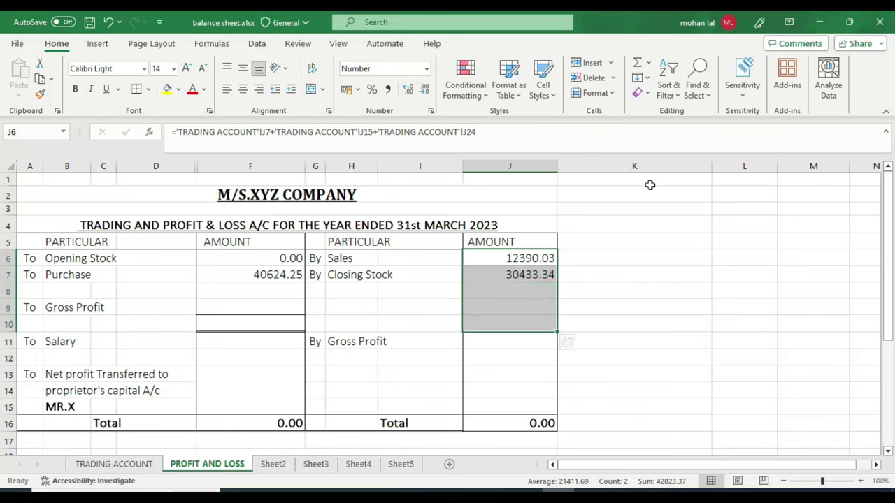
pyautogui.click(638, 70)
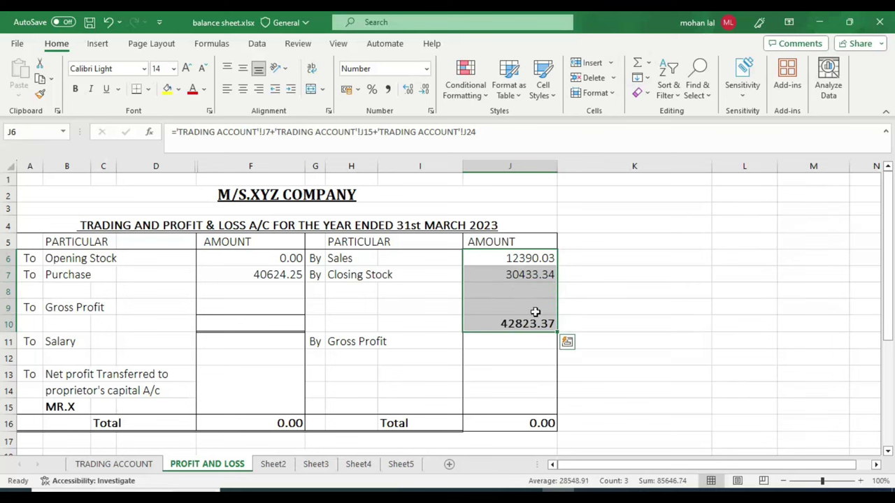
pyautogui.click(514, 322)
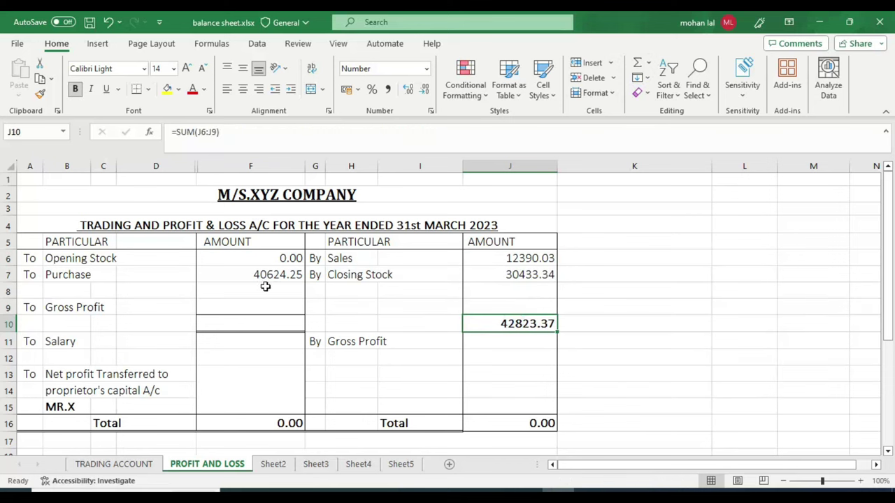
# Enter =J10-F7 in F9 so Gross Profit reads 2199.12
pyautogui.click(249, 303)
pyautogui.write('=')
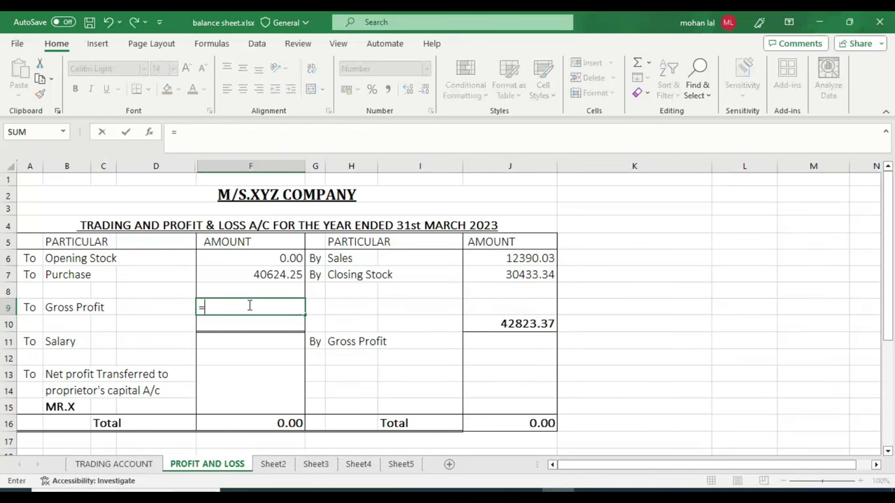
pyautogui.click(514, 327)
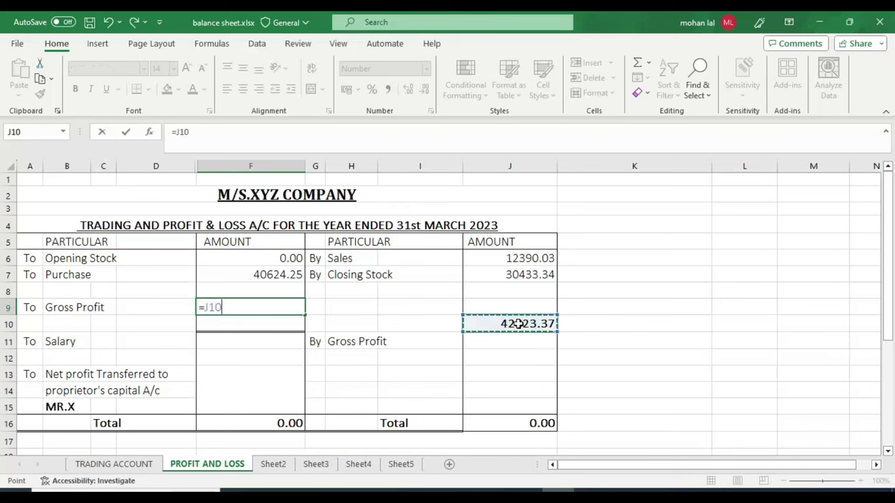
pyautogui.write('-')
pyautogui.click(274, 274)
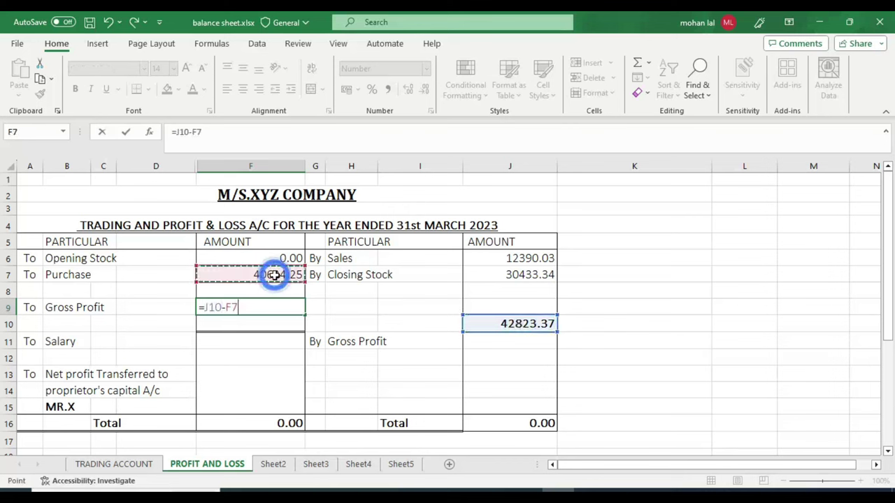
pyautogui.press('Return')
pyautogui.click(264, 309)
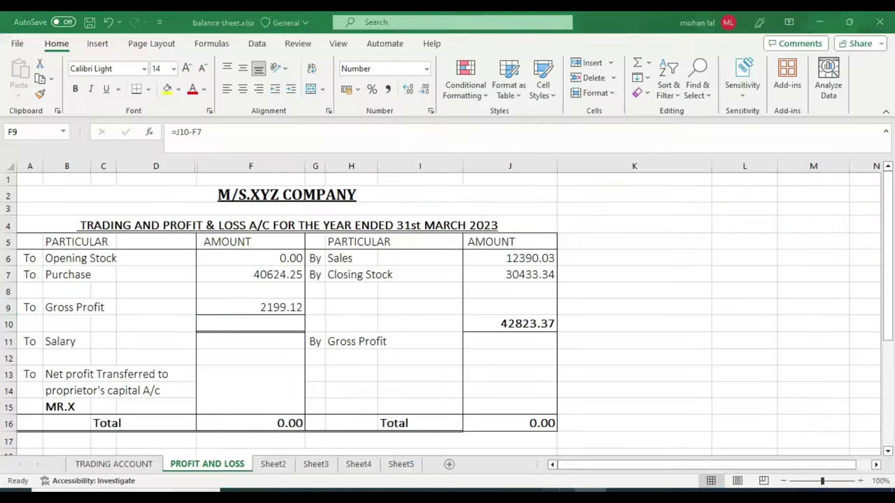
pyautogui.click(146, 464)
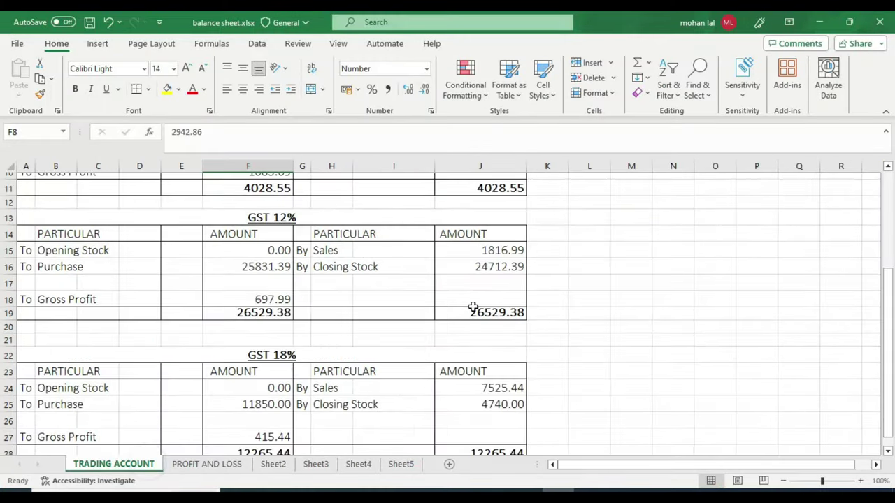
# Check the Closing Stock formula in J7 on the PROFIT AND LOSS sheet
pyautogui.scroll(-1, 482, 320)
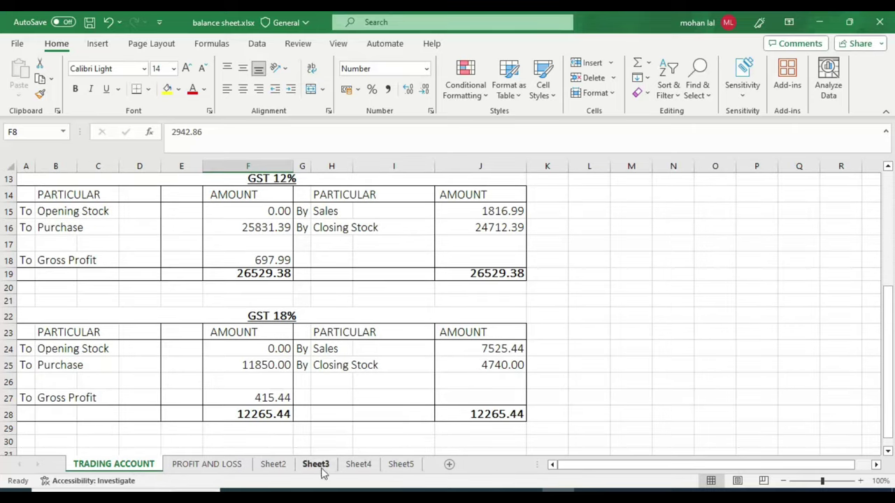
pyautogui.click(222, 465)
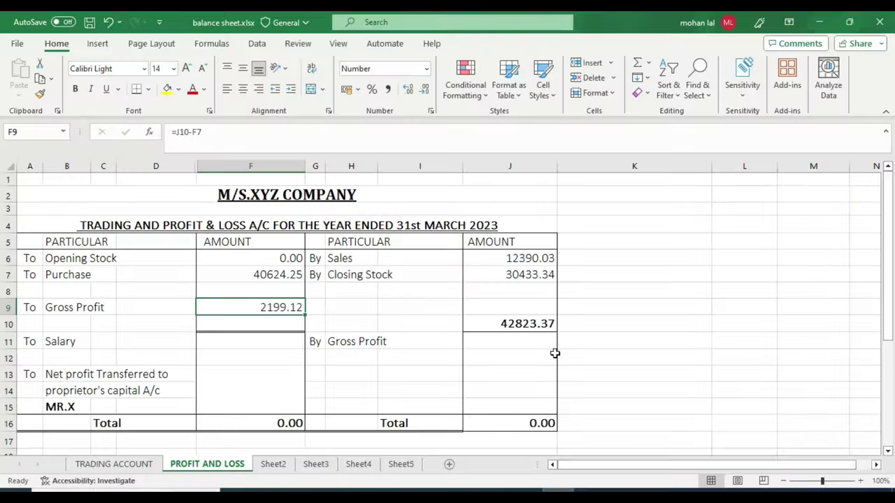
pyautogui.click(525, 280)
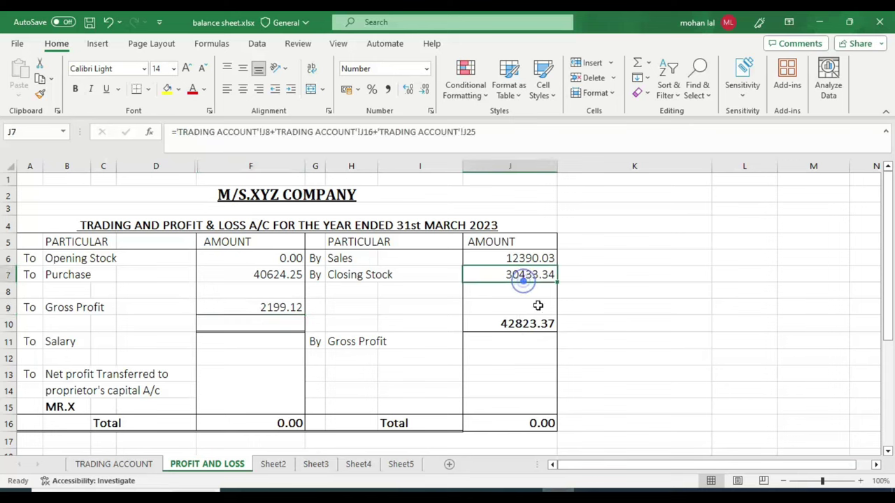
pyautogui.click(138, 464)
# Change the GST 18% Closing Stock in J25 to 47400 and review the updated Gross Profit in F9
pyautogui.click(487, 367)
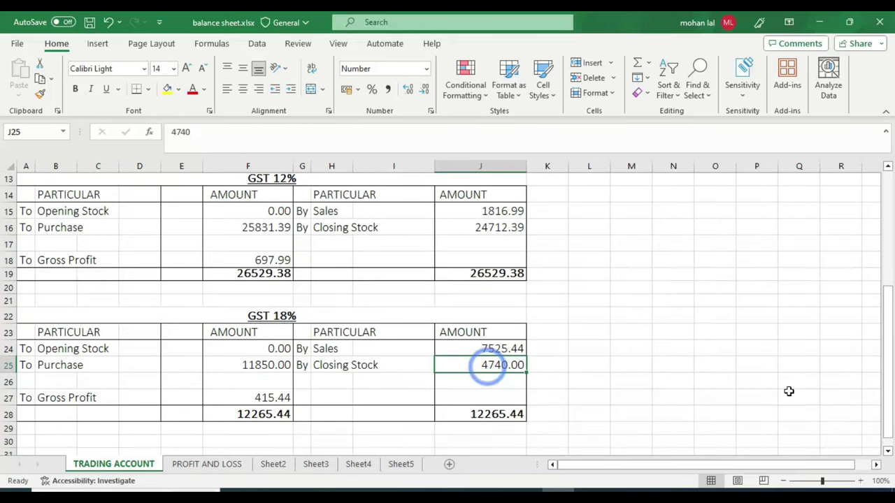
pyautogui.press('F2')
pyautogui.write('0')
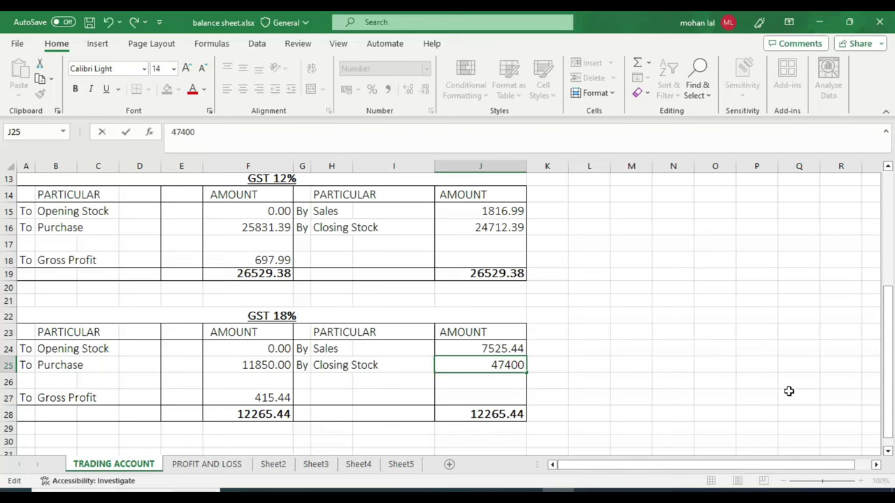
pyautogui.press('Return')
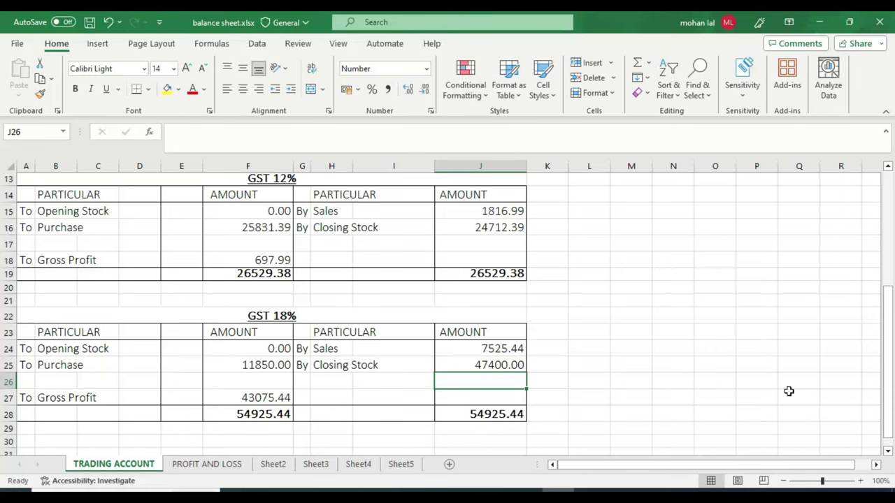
pyautogui.click(210, 464)
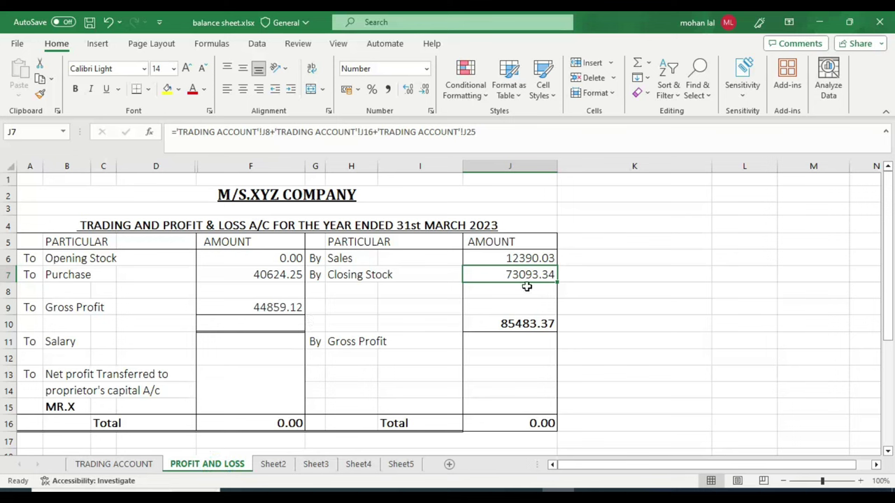
pyautogui.click(271, 314)
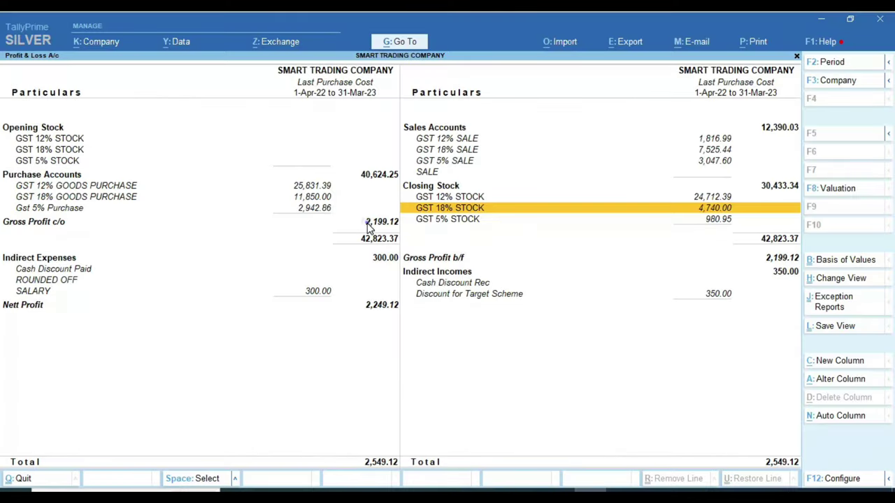
# Note Tally's Gross Profit c/o of 2,199.12 and bring the Excel workbook back
pyautogui.click(369, 221)
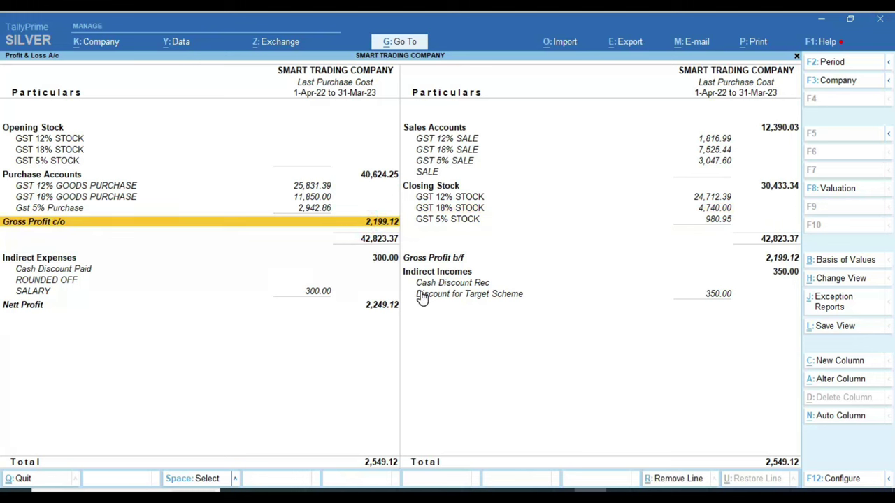
pyautogui.click(559, 491)
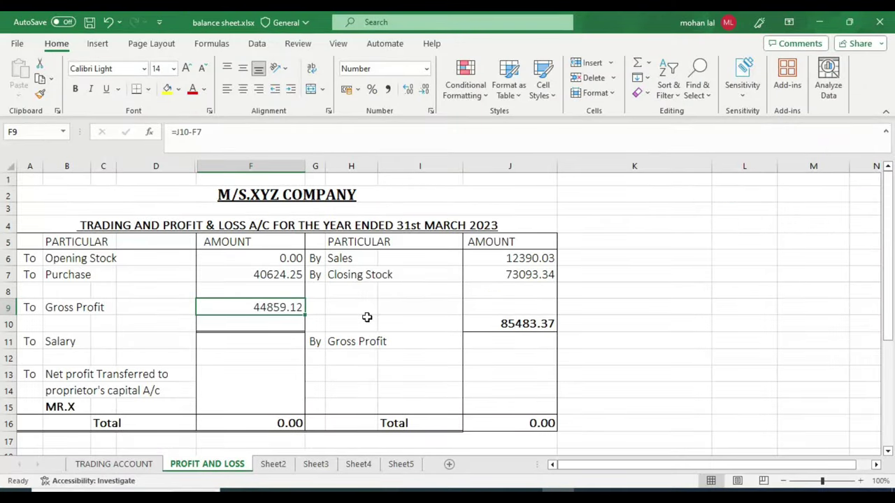
# Try editing the GST 18% closing stock, undo it, and inspect the Purchase formula in F7
pyautogui.click(126, 463)
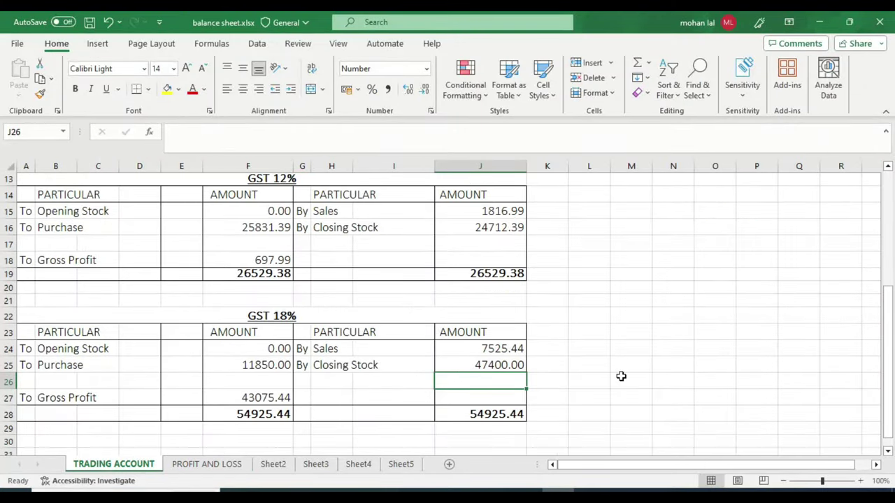
pyautogui.press('Up')
pyautogui.press('F2')
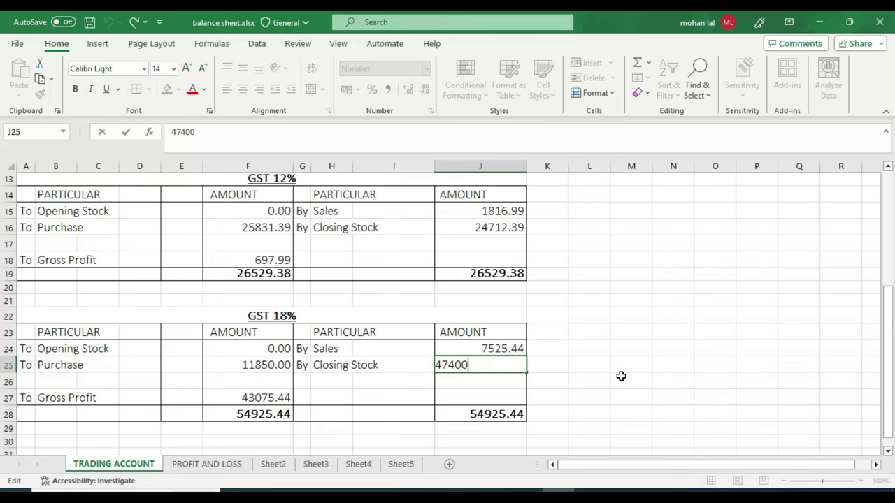
pyautogui.press('Return')
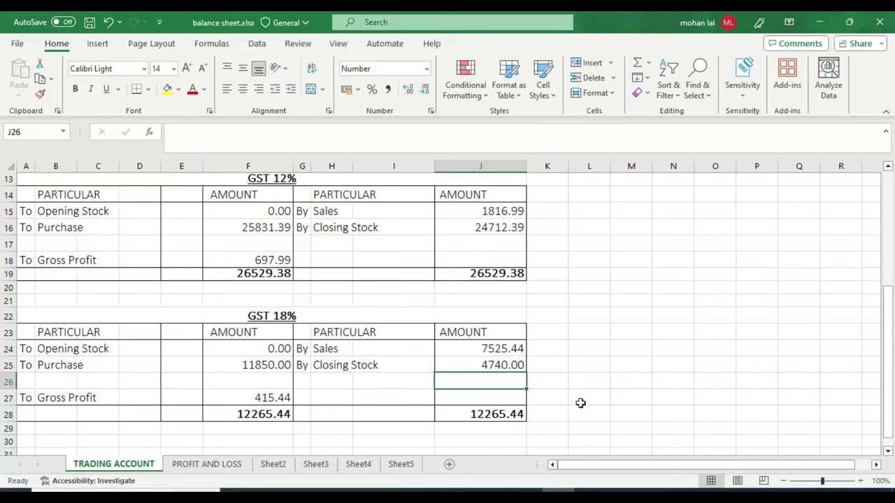
pyautogui.hotkey('ctrl', 'z')
pyautogui.click(207, 464)
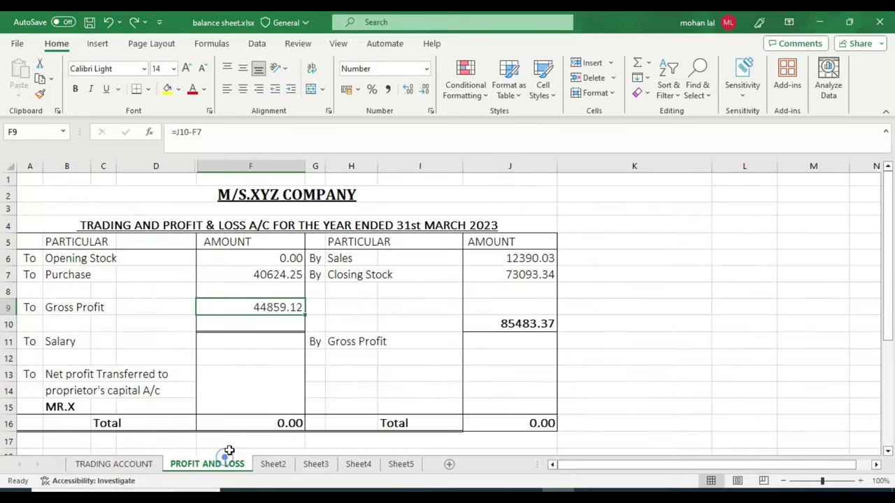
pyautogui.click(250, 277)
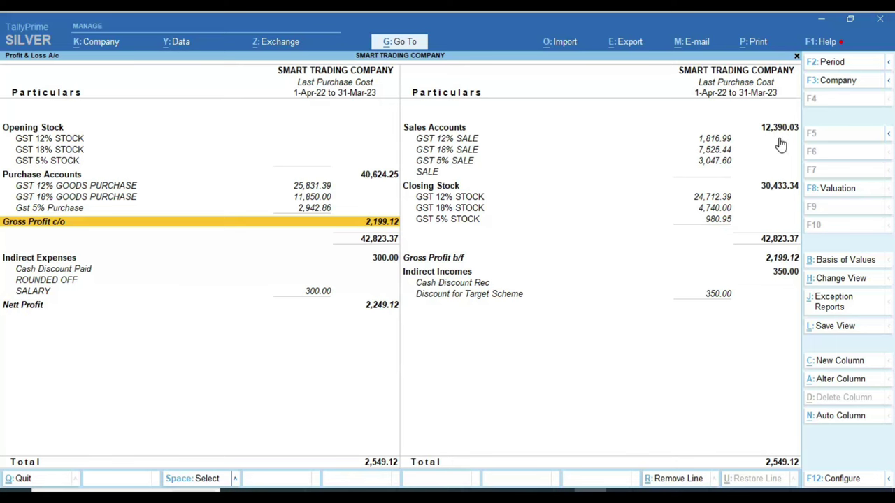
# Check the Sales formula in J6 and Closing Stock formula in J7 against TallyPrime's report
pyautogui.click(558, 490)
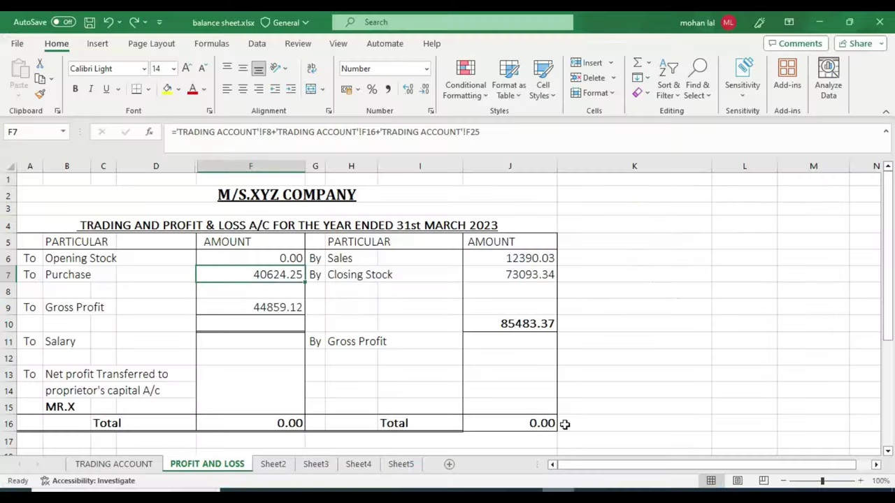
pyautogui.click(521, 261)
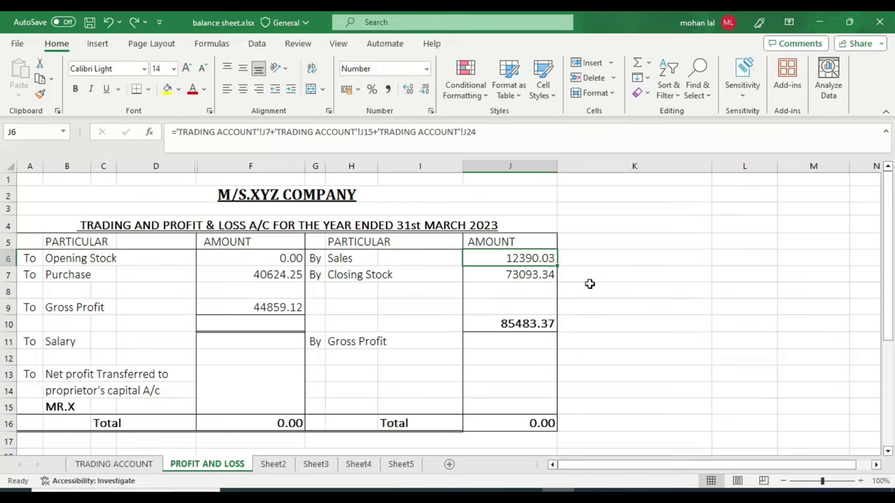
pyautogui.click(542, 274)
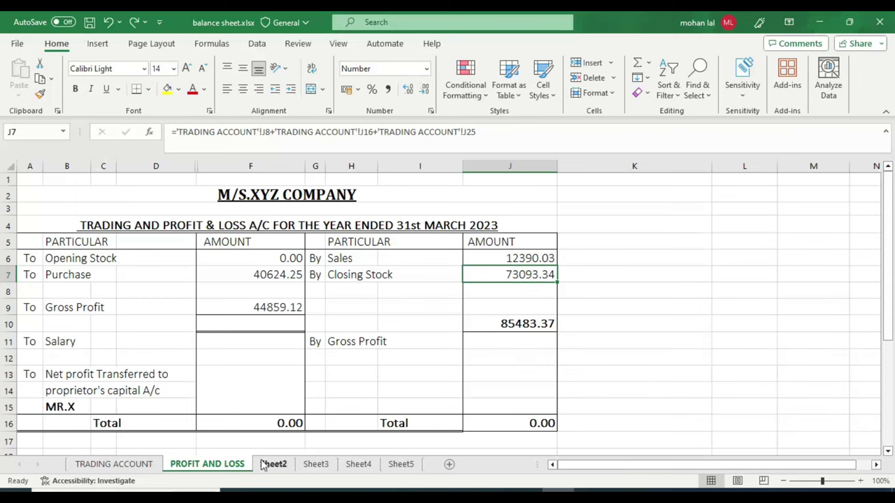
pyautogui.click(590, 490)
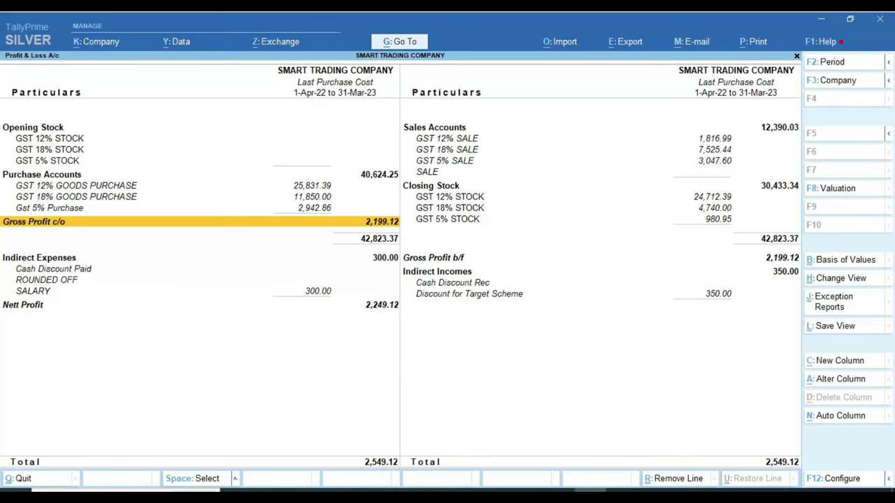
pyautogui.click(558, 489)
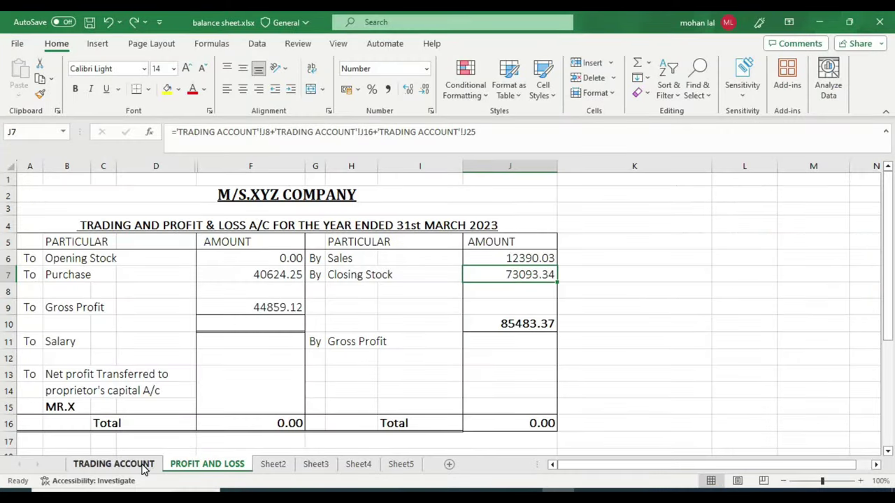
# Compare the GST 5% and GST 12% closing stock figures with TallyPrime's stock values
pyautogui.click(114, 464)
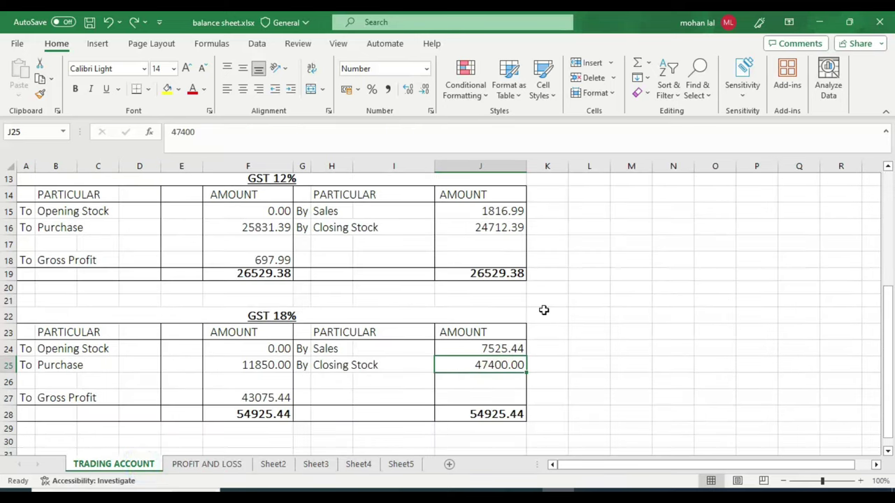
pyautogui.scroll(3, 540, 303)
pyautogui.click(503, 217)
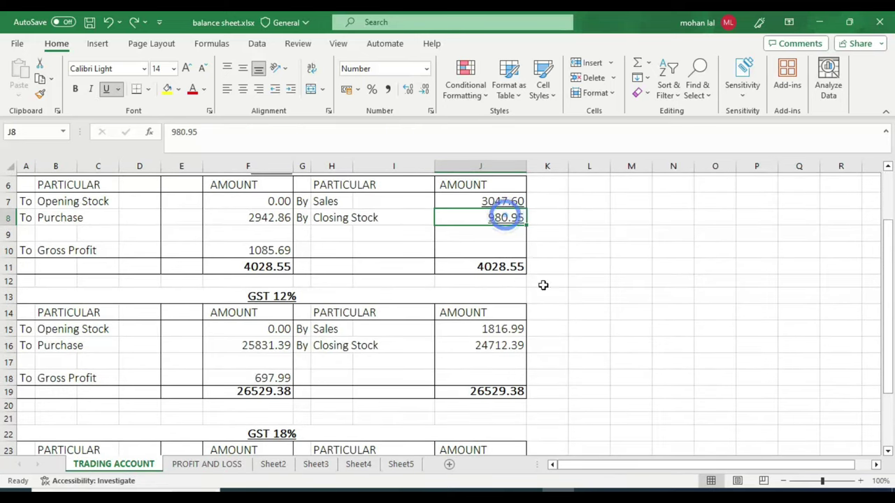
pyautogui.hotkey('alt', 'Tab')
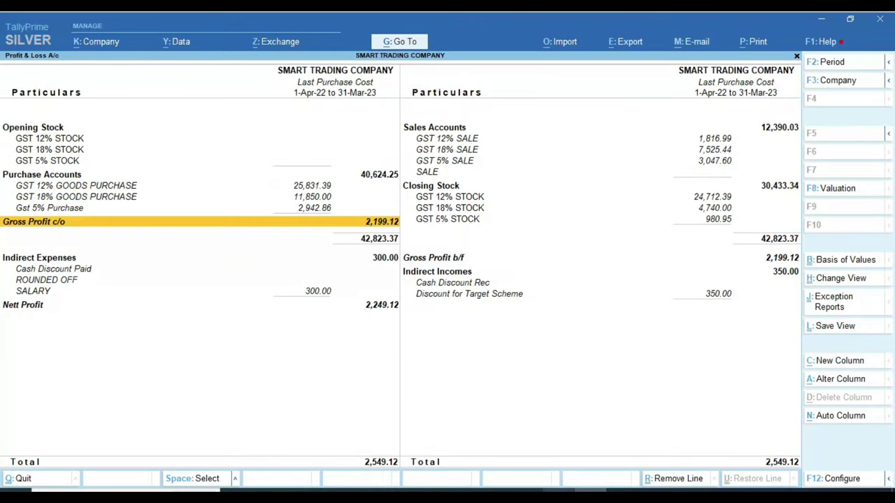
pyautogui.hotkey('alt', 'Tab')
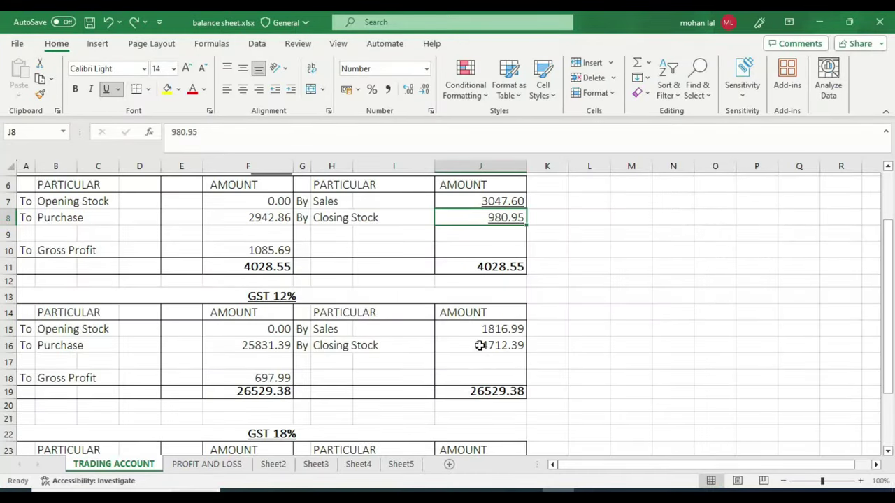
pyautogui.click(479, 345)
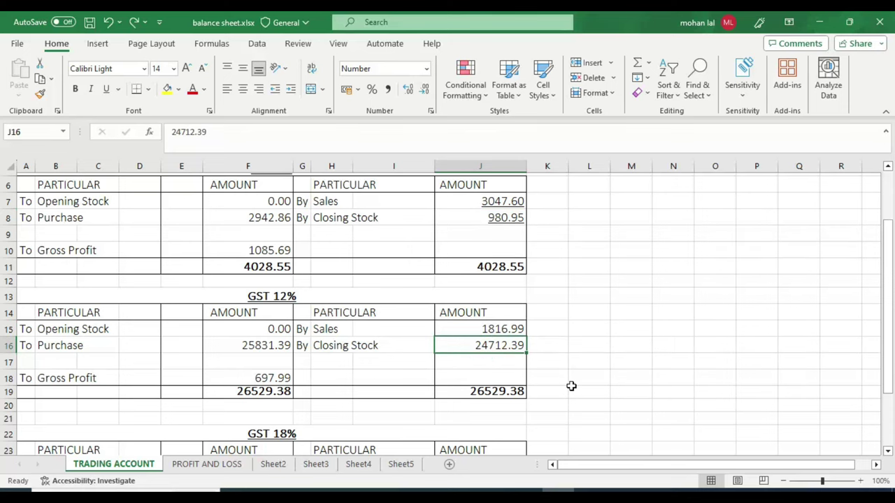
pyautogui.hotkey('alt', 'Tab')
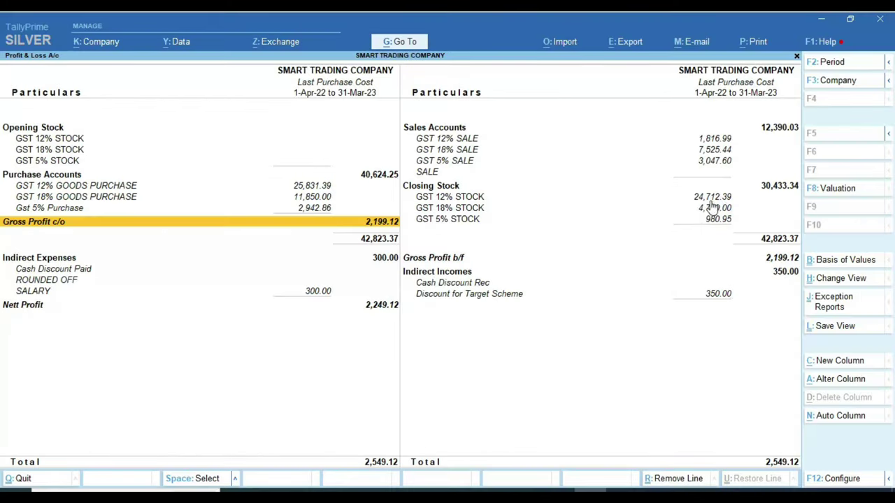
pyautogui.click(572, 485)
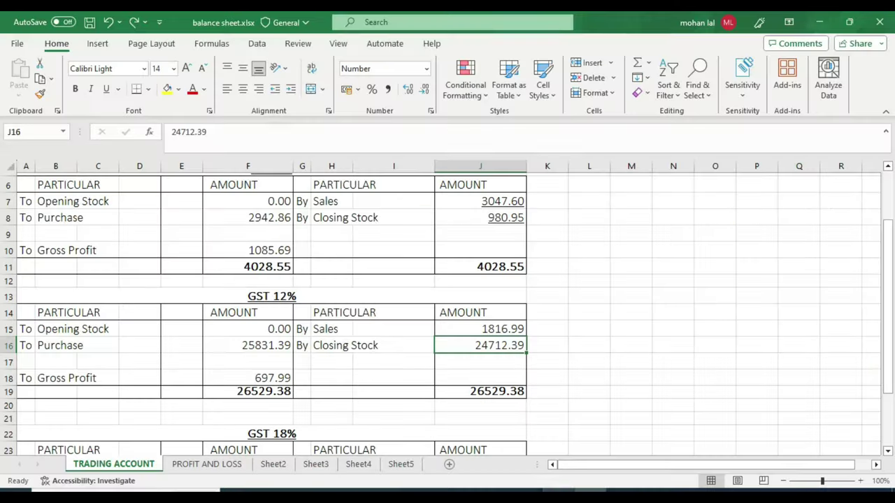
# Correct GST 18% closing stock in J25 from 47400 to 4740 and recheck Gross Profit in F9
pyautogui.scroll(-1, 528, 403)
pyautogui.click(466, 404)
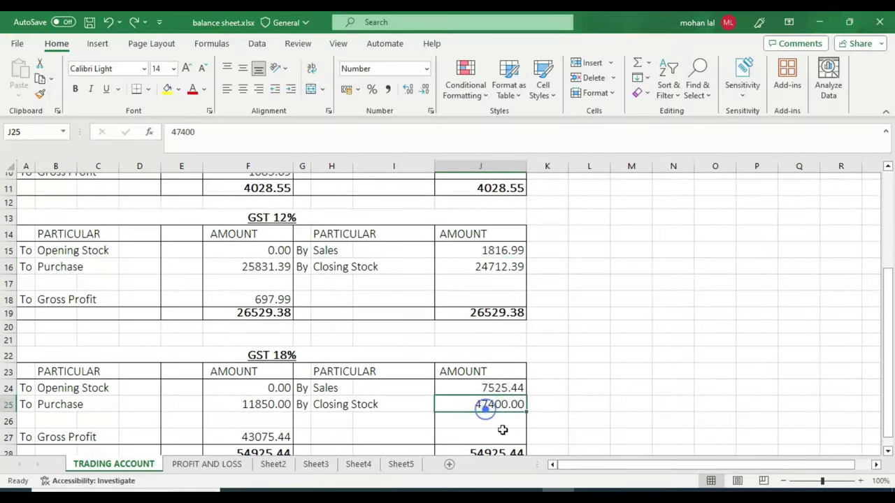
pyautogui.click(587, 489)
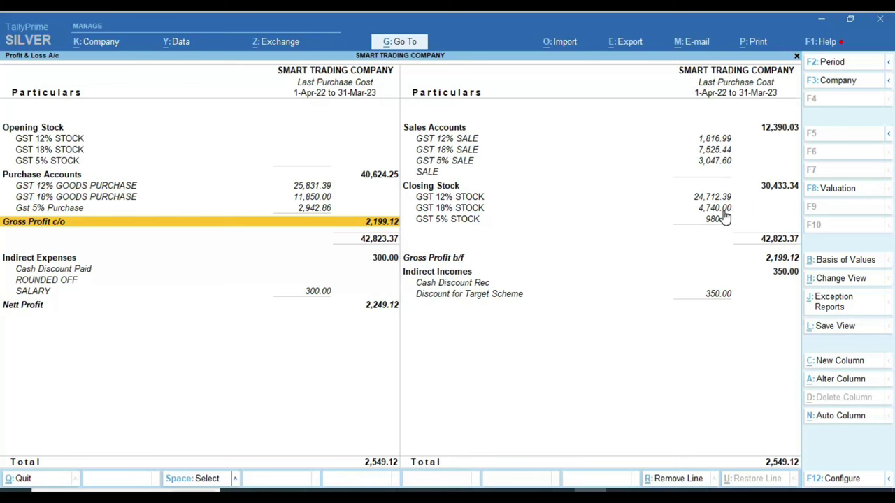
pyautogui.click(549, 484)
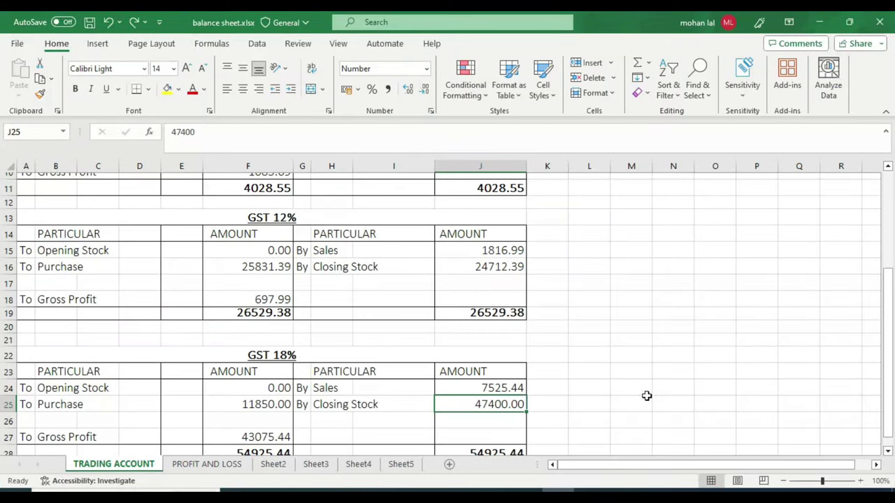
pyautogui.press('F2')
pyautogui.press('BackSpace')
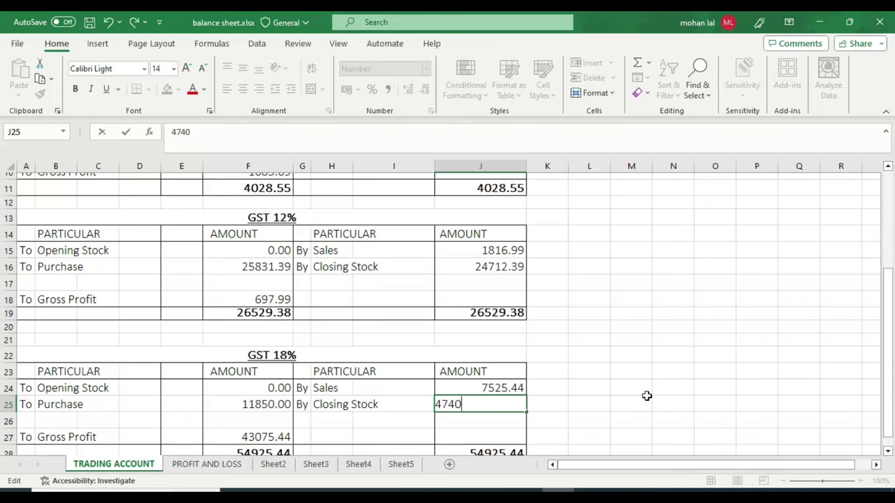
pyautogui.press('Return')
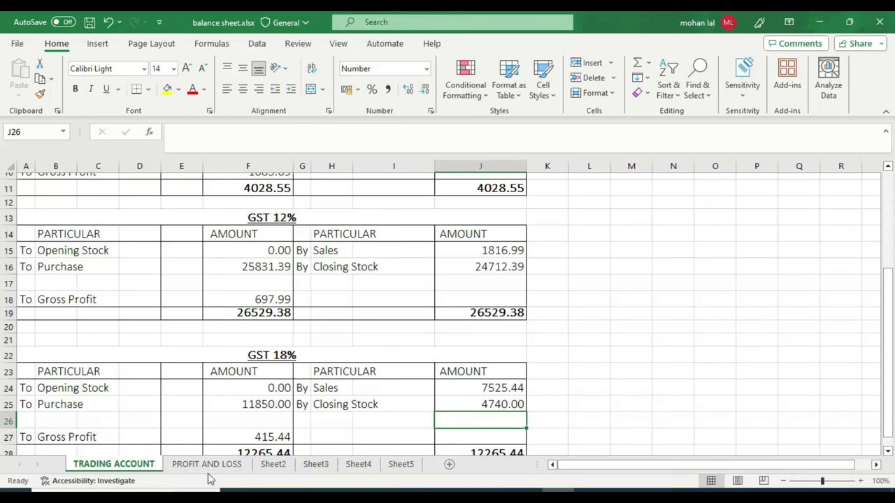
pyautogui.click(208, 464)
pyautogui.click(263, 305)
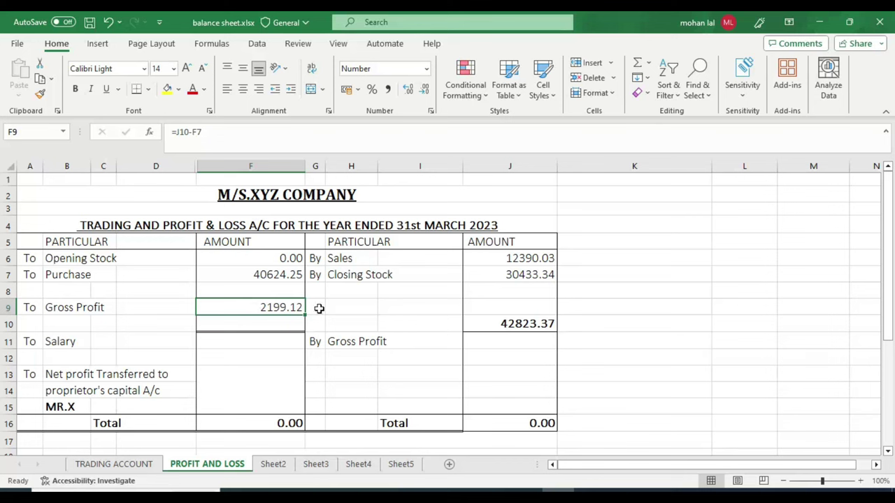
# AutoSum the debit amounts F6:F9 into F10, totalling 42823.37
pyautogui.moveTo(253, 258); pyautogui.dragTo(240, 322)
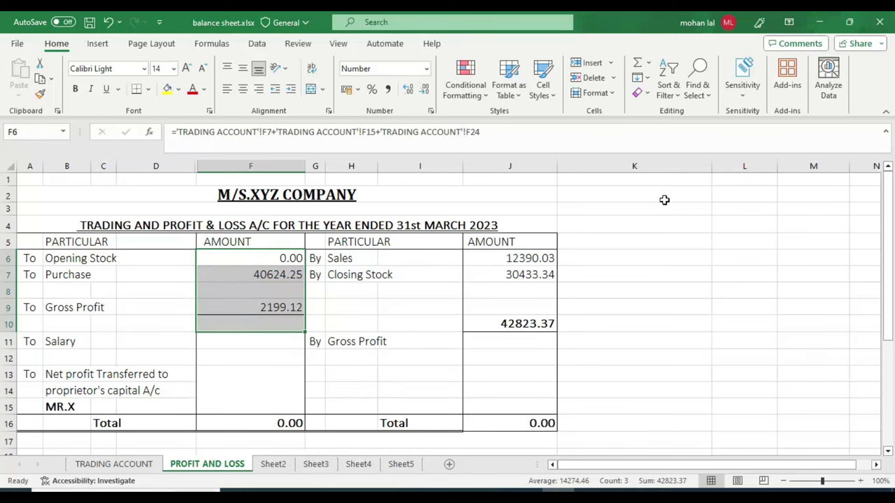
pyautogui.click(637, 63)
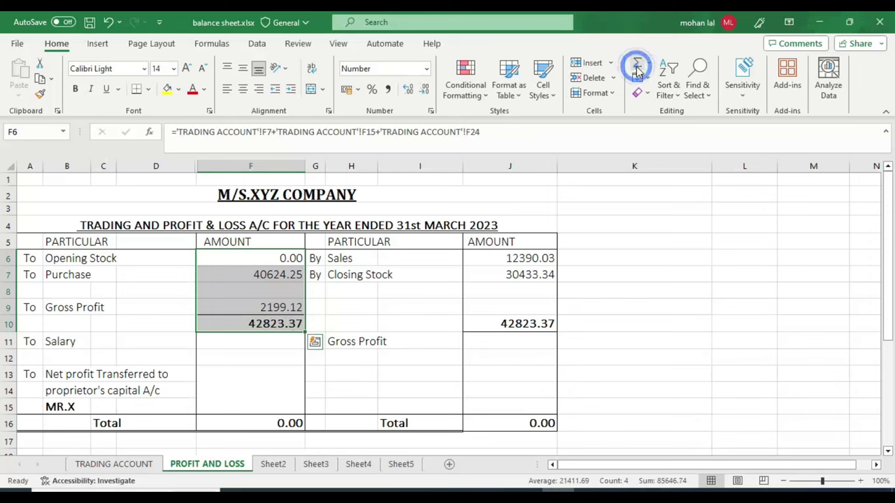
pyautogui.click(286, 355)
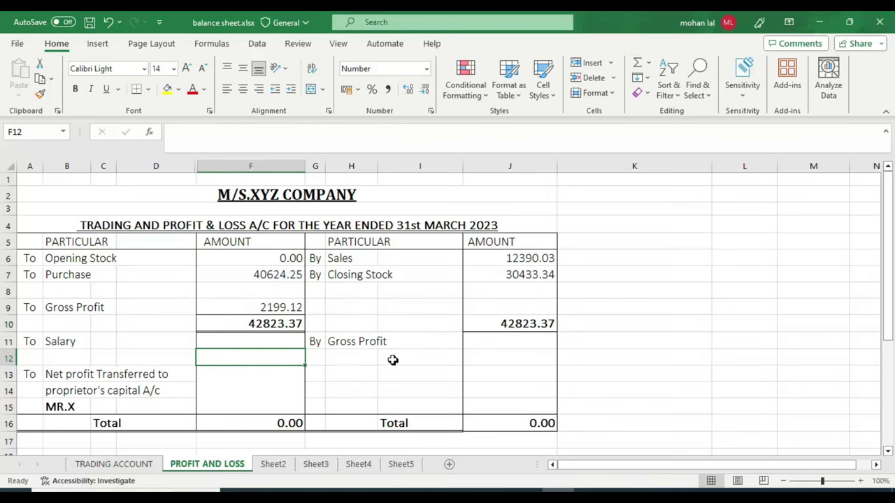
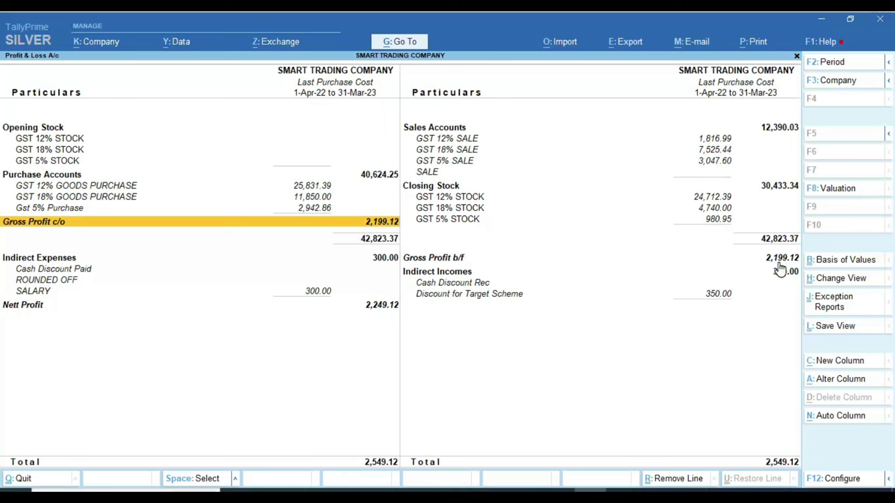
# Bring the Excel workbook with the PROFIT AND LOSS sheet to the front from the taskbar
pyautogui.click(559, 484)
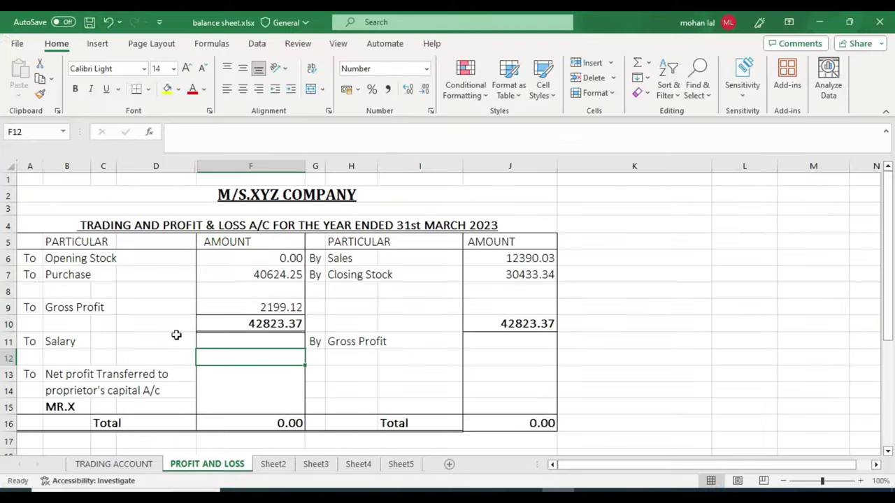
# Link the By Gross Profit amount in J11 to F9 so it shows 2199.12
pyautogui.click(501, 343)
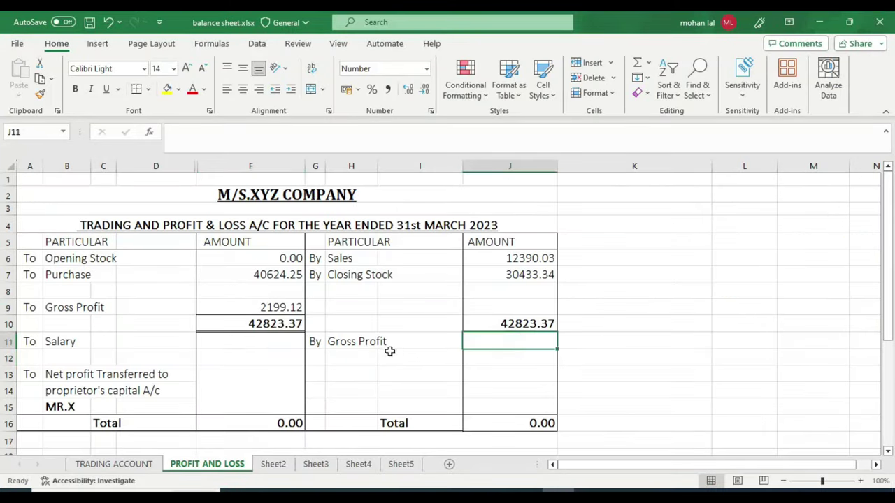
pyautogui.click(273, 305)
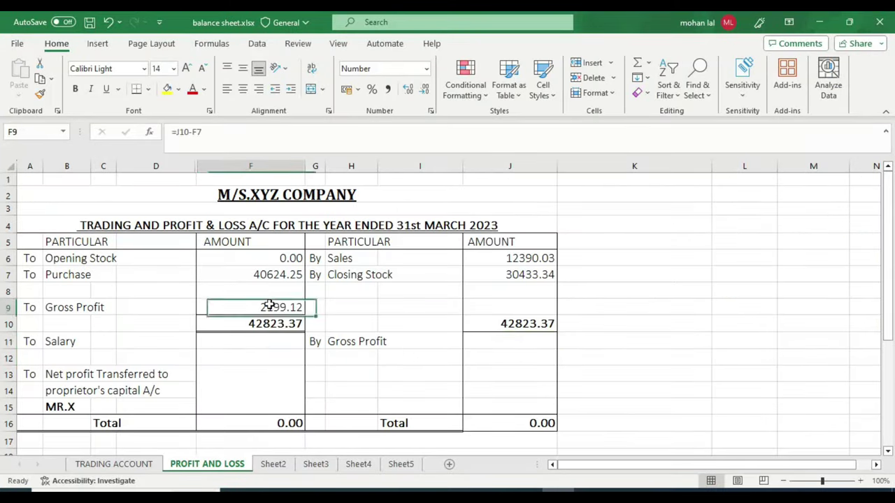
pyautogui.click(508, 342)
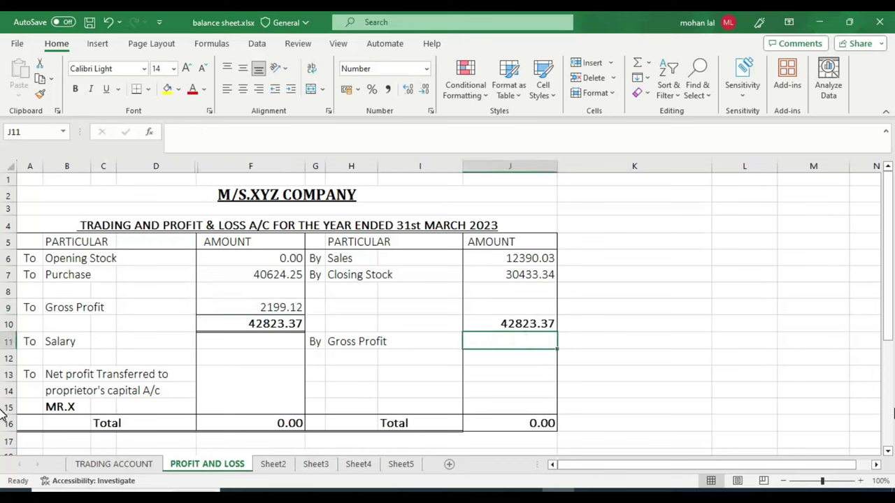
pyautogui.write('=')
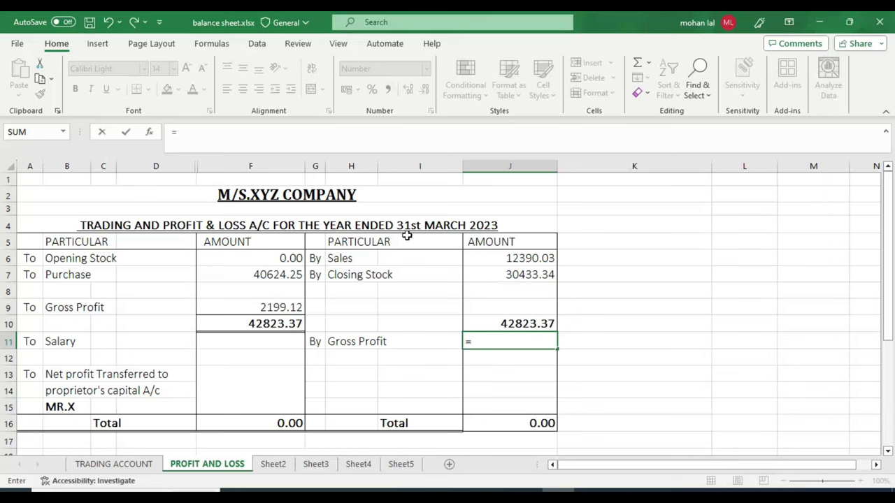
pyautogui.click(247, 306)
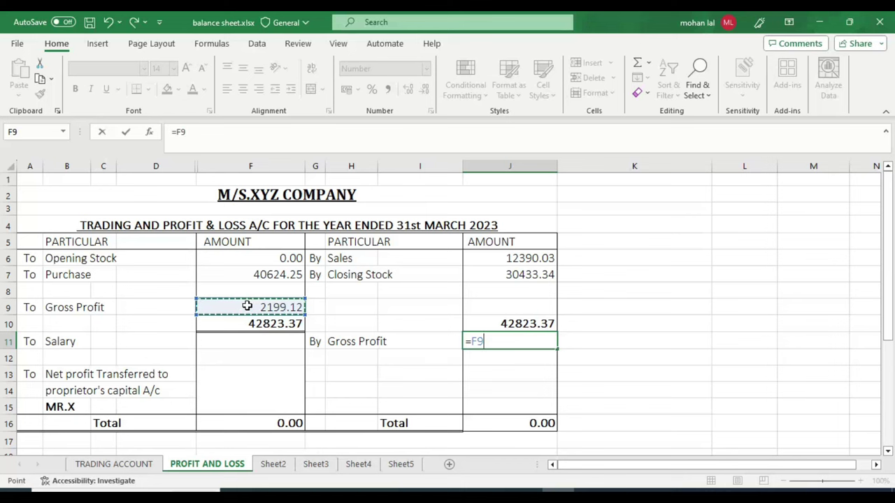
pyautogui.press('Return')
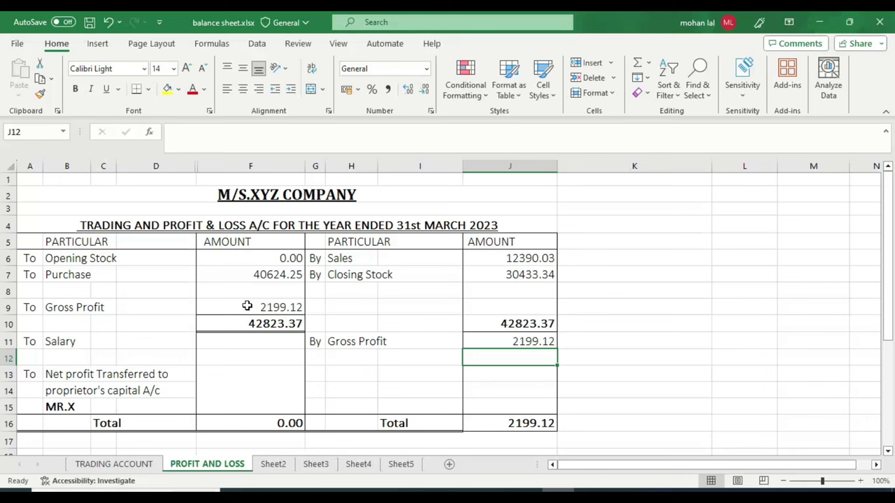
pyautogui.click(282, 306)
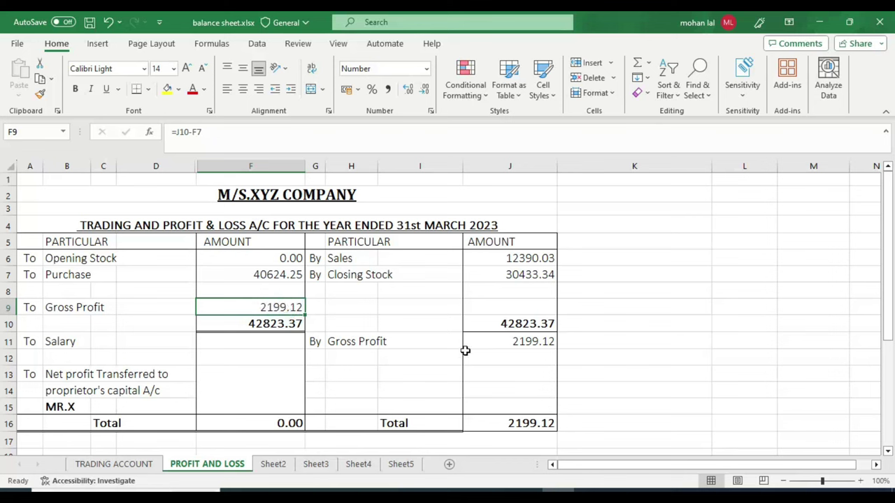
pyautogui.click(538, 342)
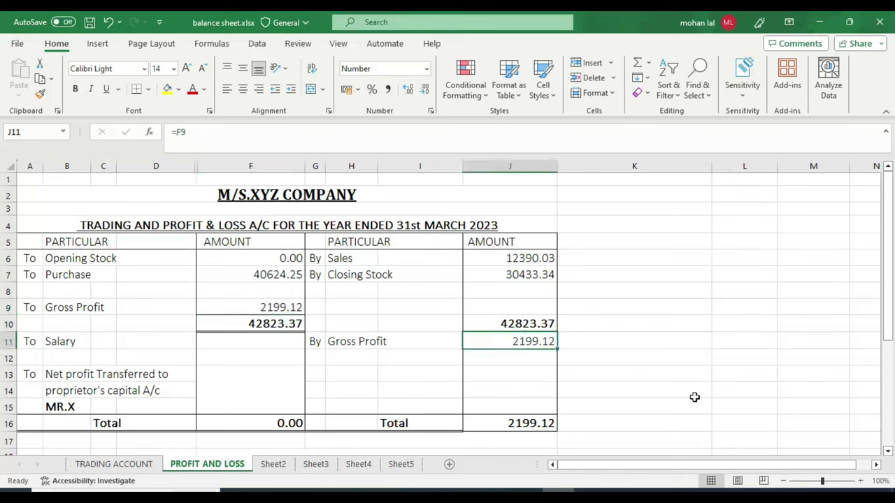
pyautogui.click(149, 464)
pyautogui.doubleClick(480, 406)
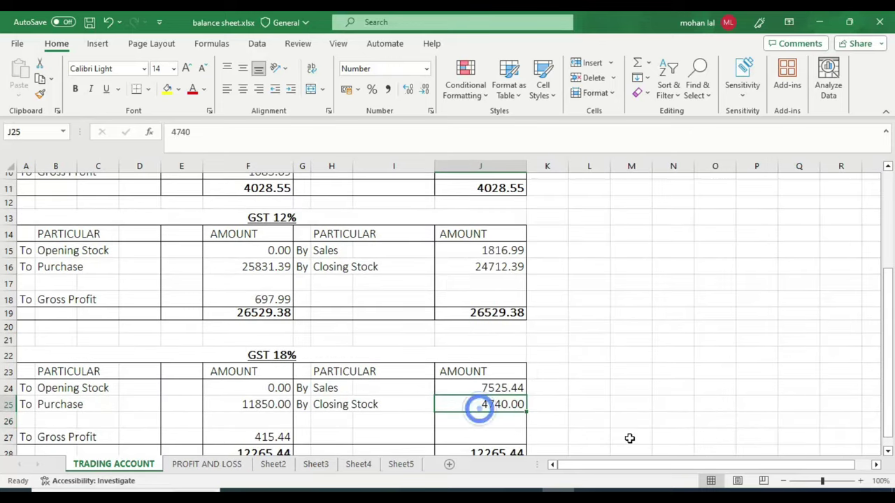
pyautogui.write('0')
pyautogui.press('Return')
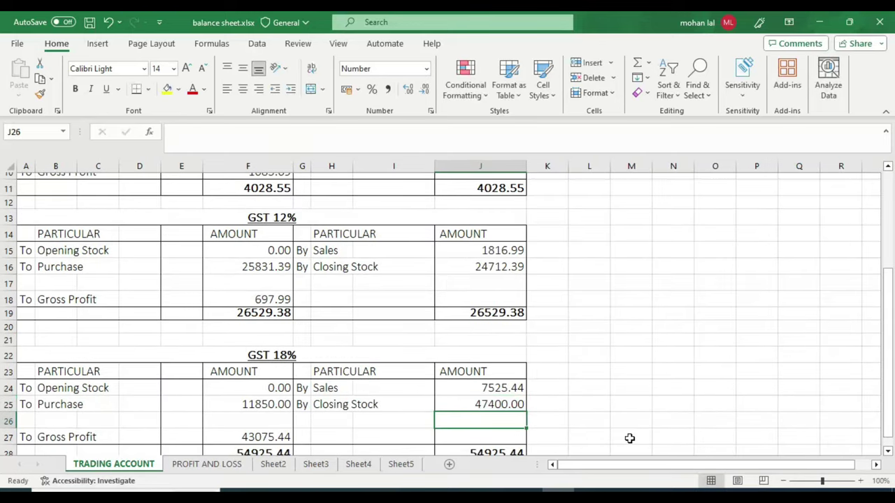
pyautogui.click(207, 464)
pyautogui.click(247, 308)
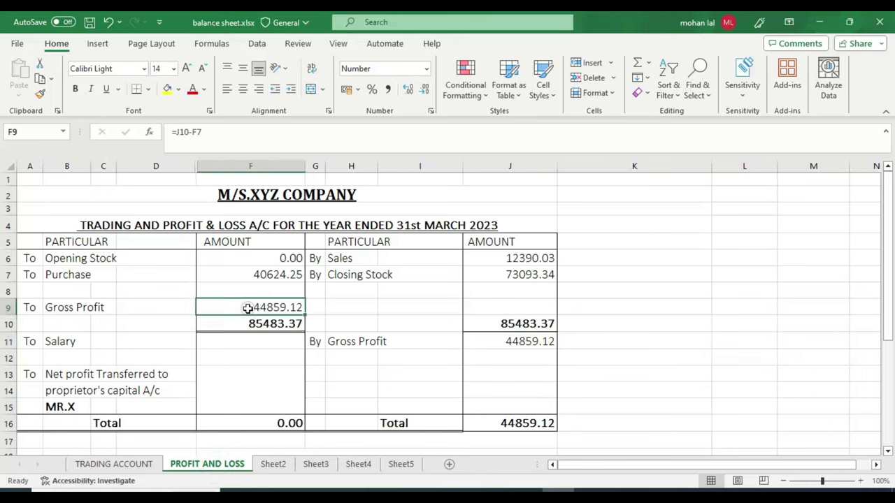
pyautogui.click(510, 342)
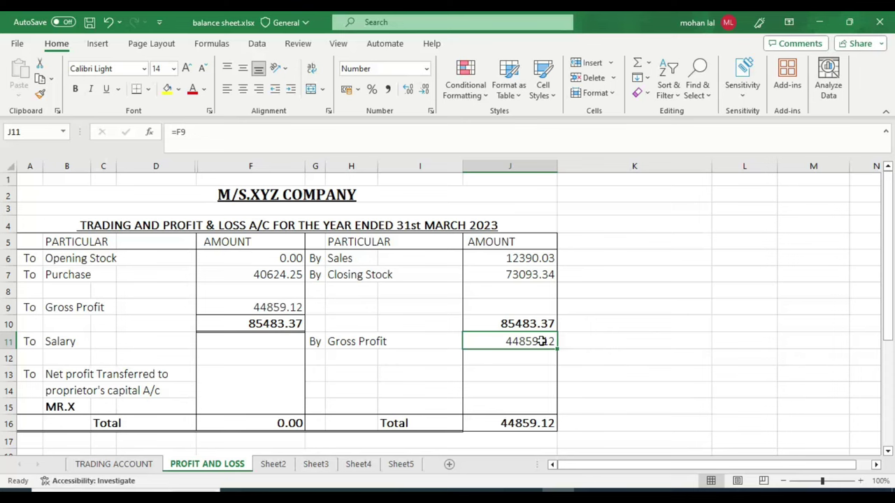
pyautogui.click(114, 465)
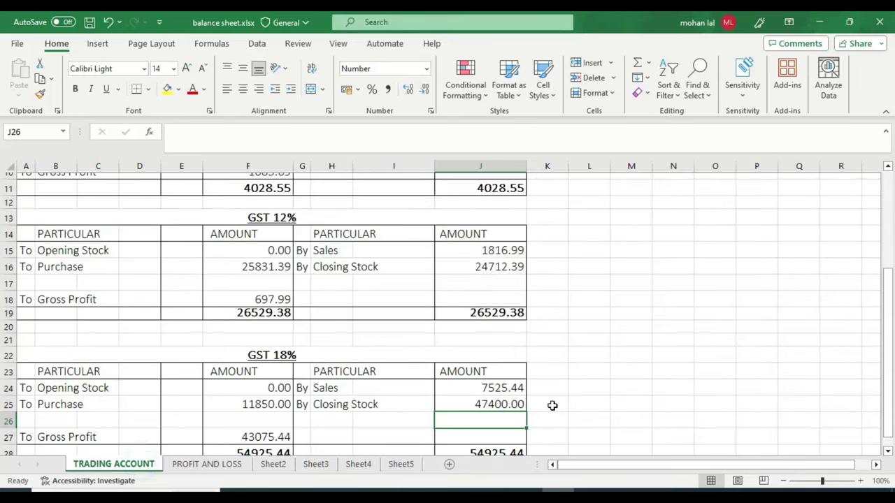
pyautogui.press('Up')
pyautogui.press('F2')
pyautogui.press('BackSpace')
pyautogui.press('Return')
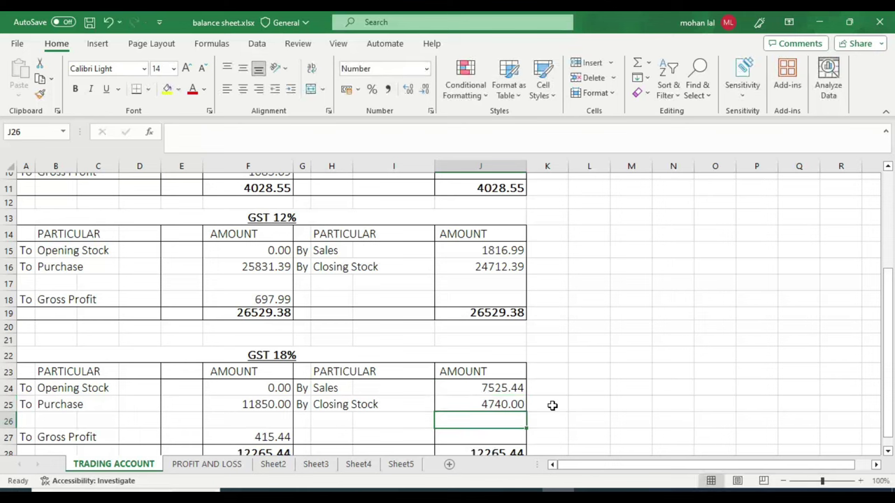
pyautogui.click(207, 464)
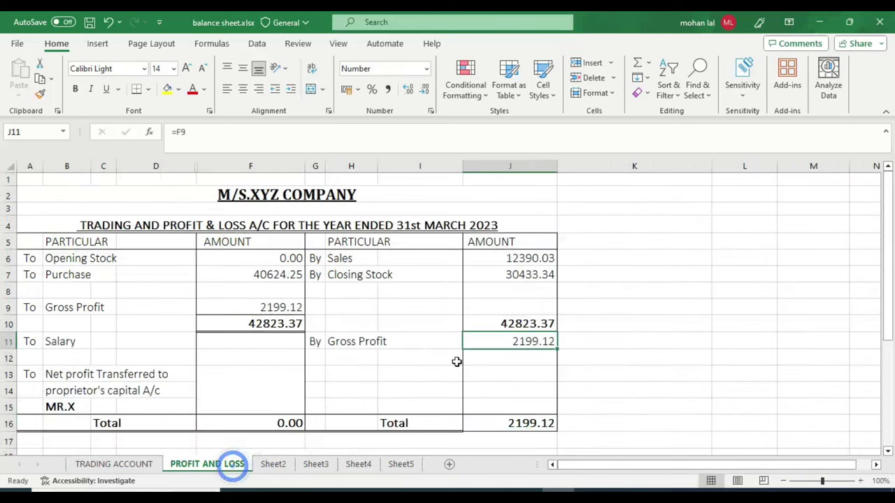
pyautogui.click(579, 333)
pyautogui.click(517, 340)
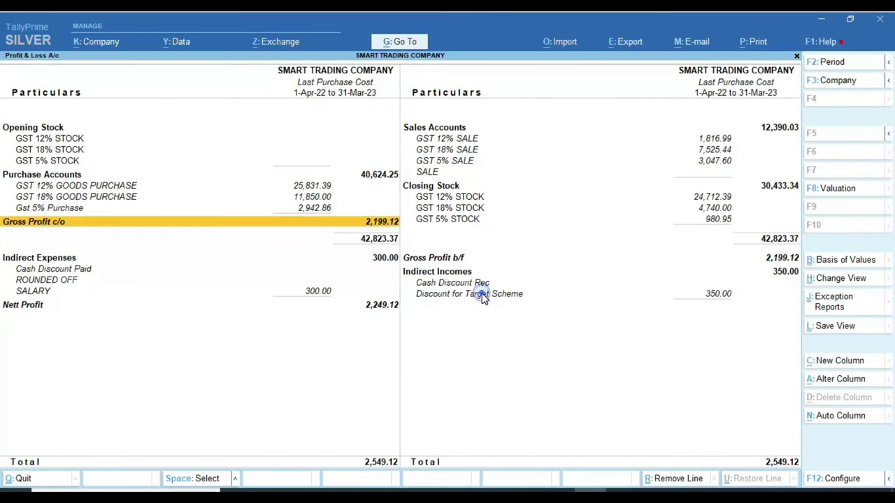
pyautogui.click(482, 294)
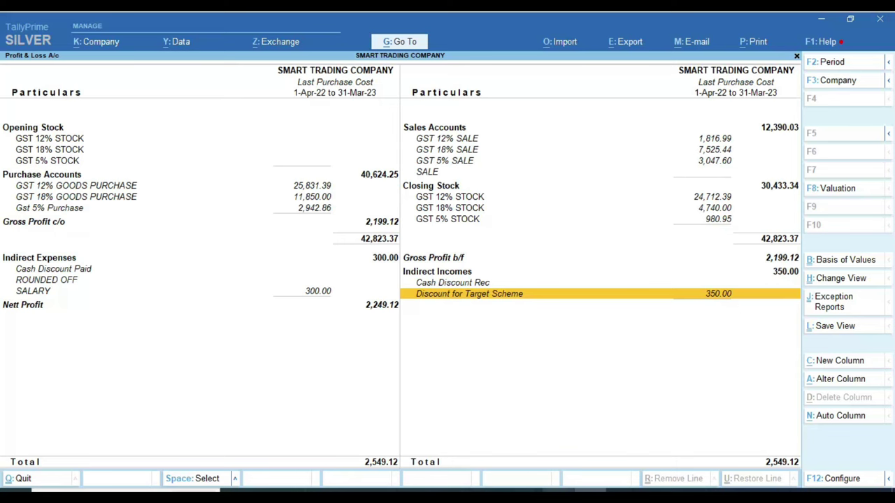
pyautogui.click(559, 489)
pyautogui.click(353, 359)
# Add a row 12 credit line 'By OTHER Income' of 350, bringing the credit total to 2549.12
pyautogui.click(317, 358)
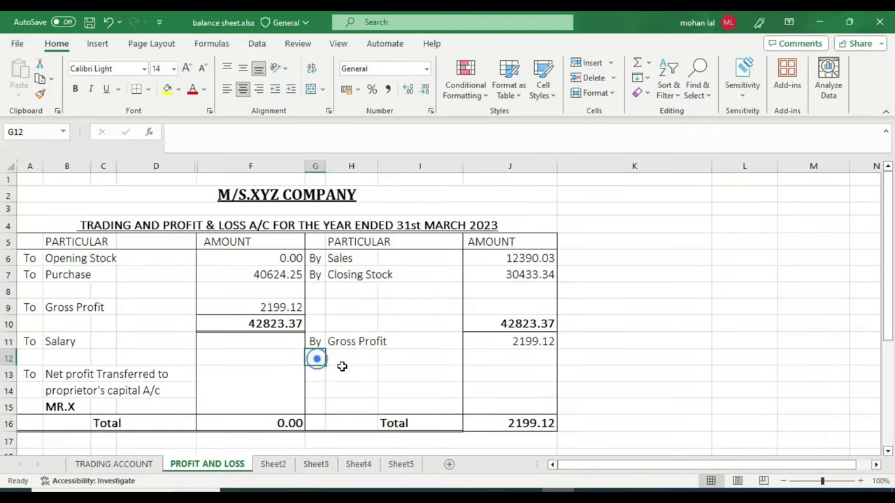
pyautogui.write('By')
pyautogui.click(342, 367)
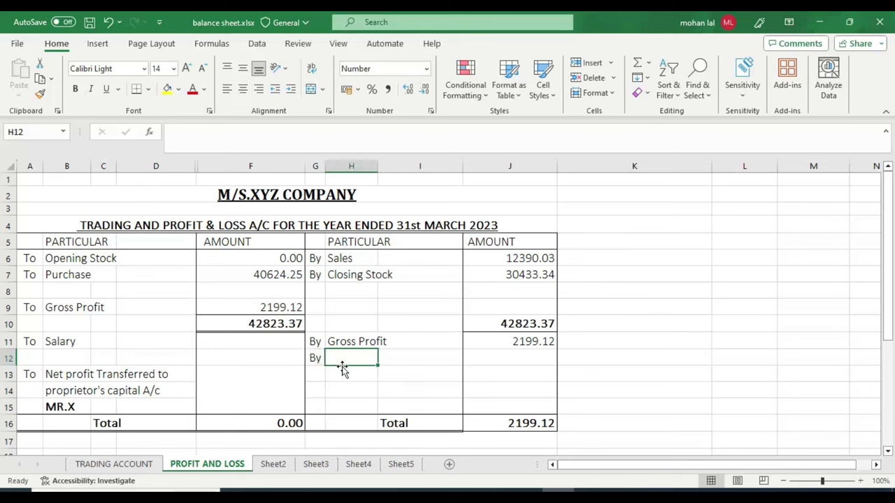
pyautogui.write('OT')
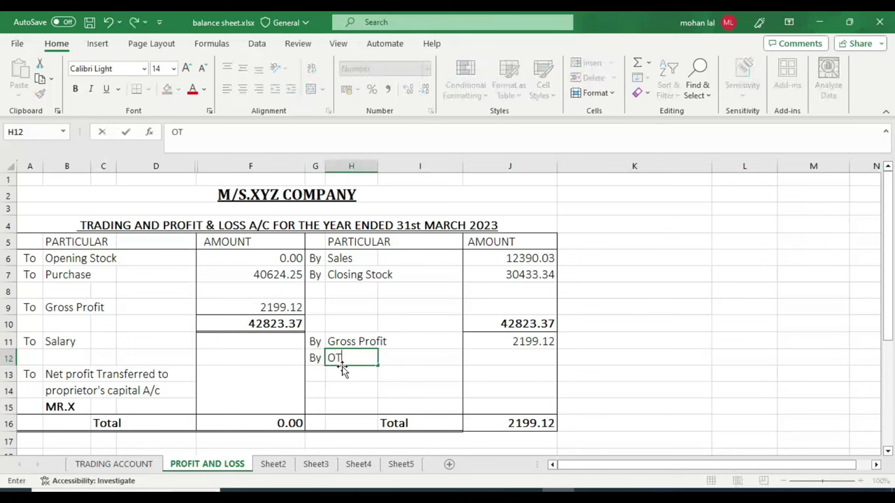
pyautogui.write('OME')
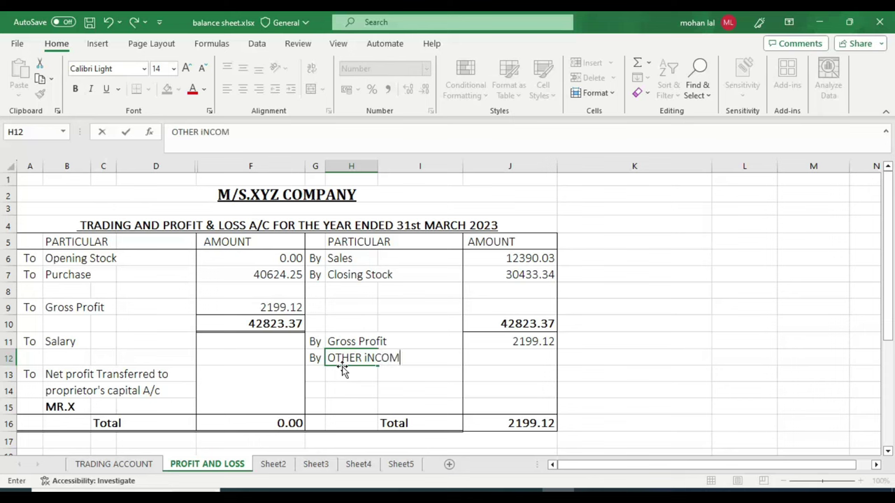
pyautogui.press('Return')
pyautogui.click(342, 366)
pyautogui.press('Right')
pyautogui.press('Right')
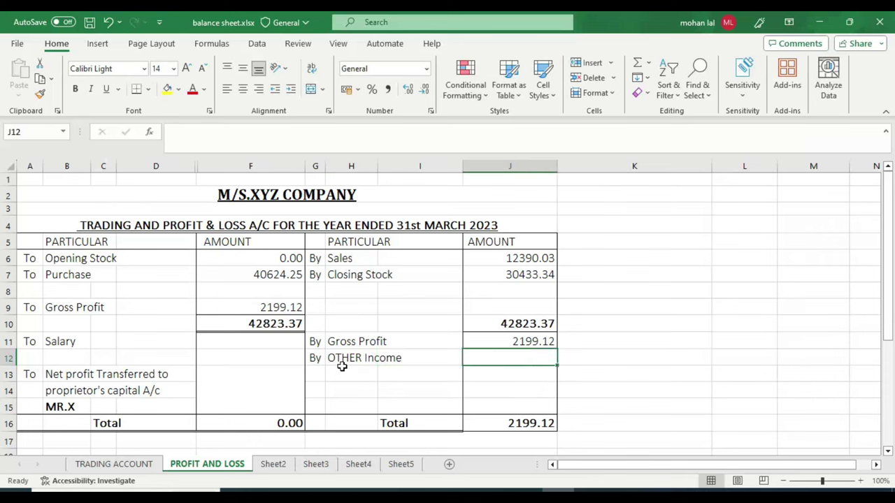
pyautogui.write('350')
pyautogui.press('Return')
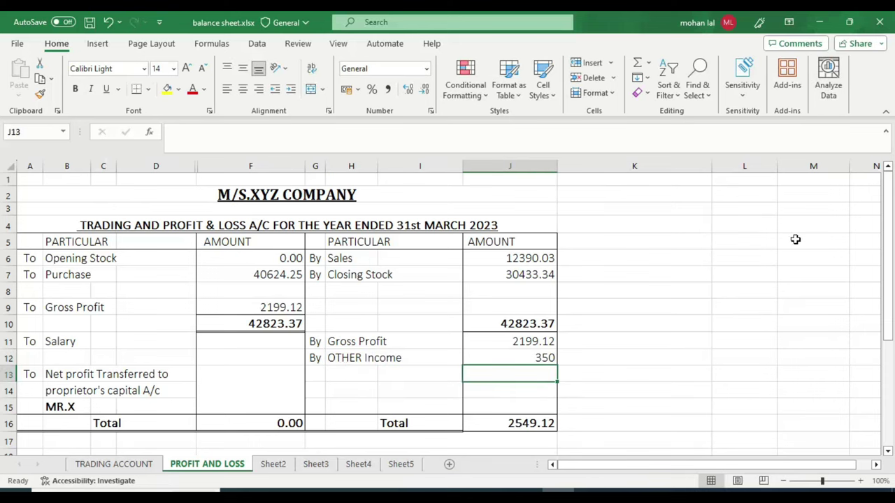
pyautogui.click(621, 368)
pyautogui.click(526, 425)
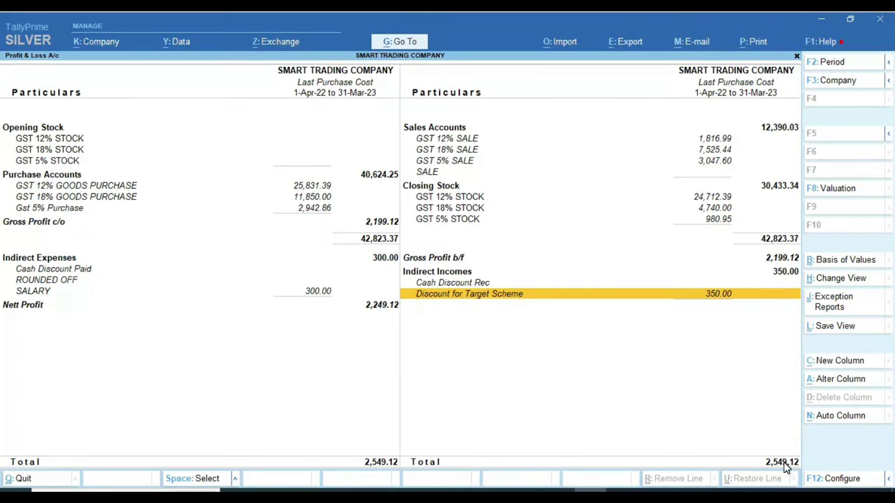
pyautogui.click(130, 297)
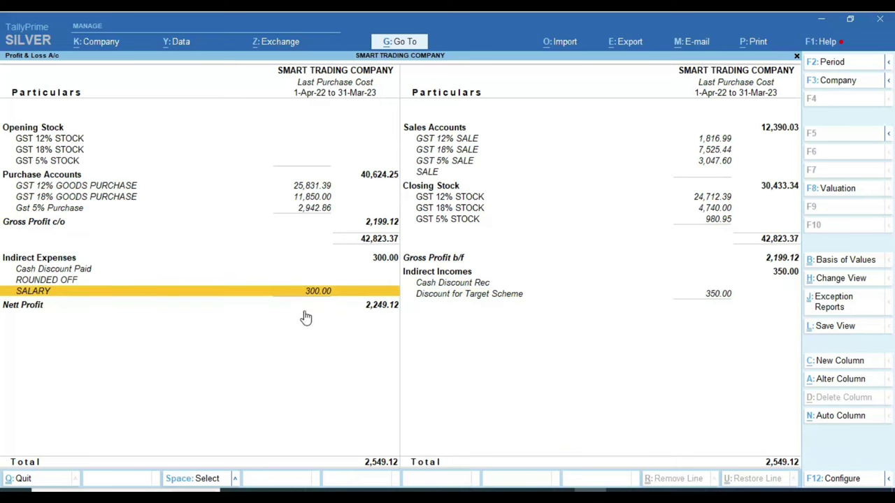
pyautogui.press('alt')
pyautogui.hotkey('alt', 'Tab')
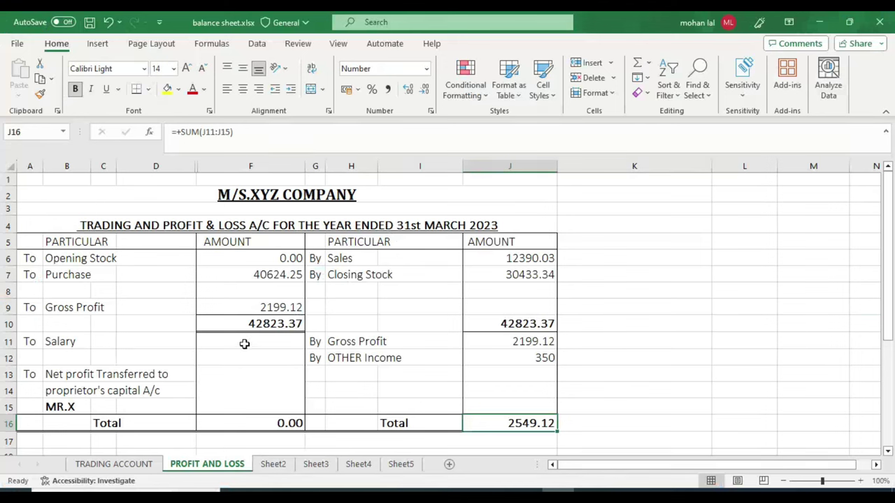
# Enter 300 as the Salary amount in F11, then compare against Tally's Nett Profit of 2,249.12
pyautogui.click(244, 344)
pyautogui.write('300')
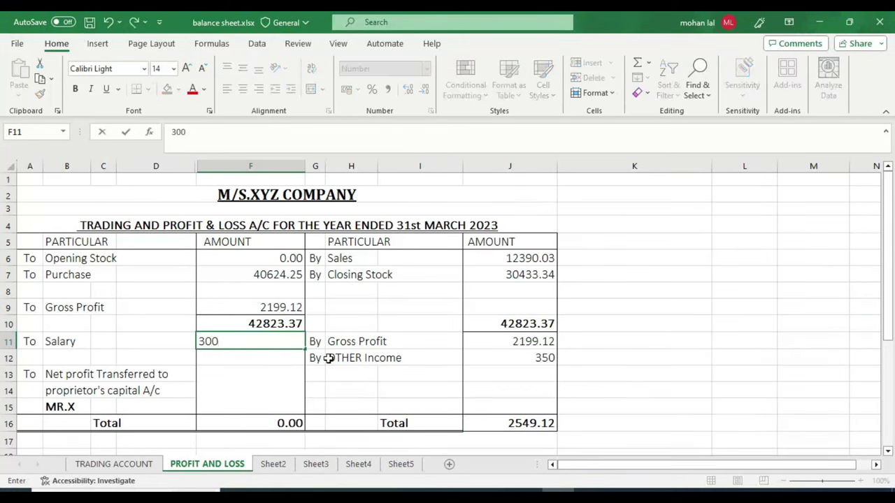
pyautogui.press('Return')
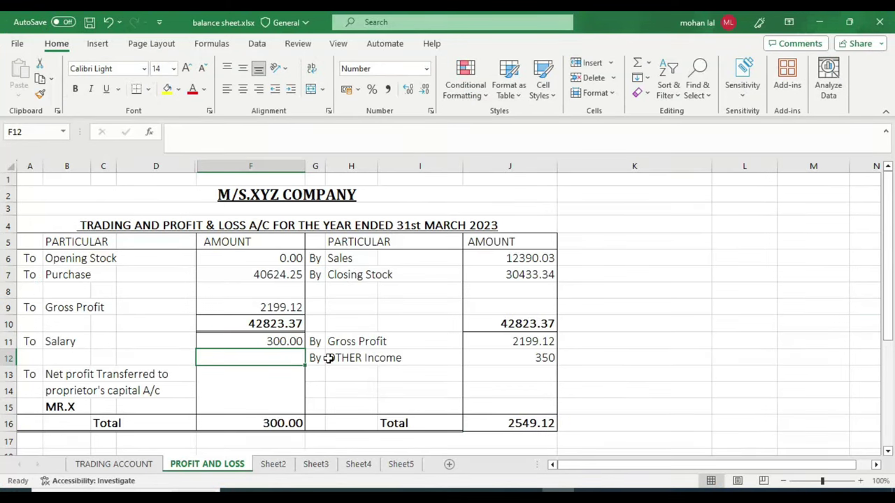
pyautogui.press('Up')
pyautogui.press('Right')
pyautogui.press('Down')
pyautogui.press('Down')
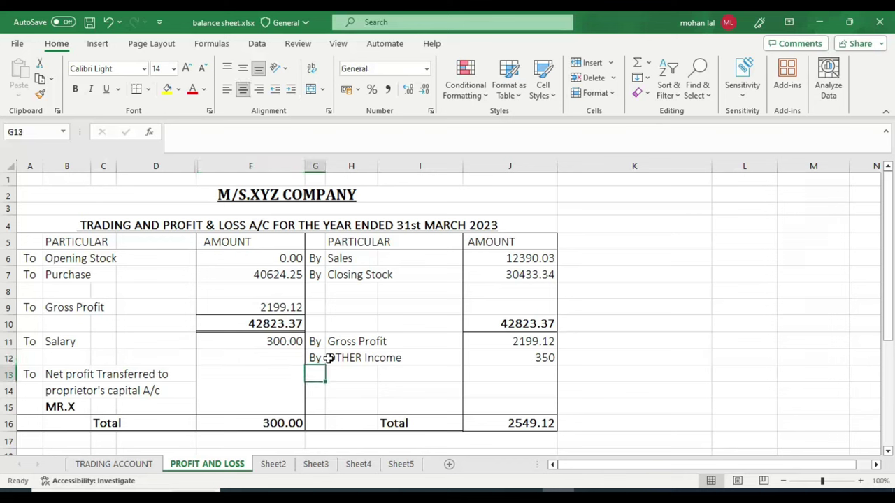
pyautogui.press('Down')
pyautogui.press('Left')
pyautogui.press('Left')
pyautogui.press('Right')
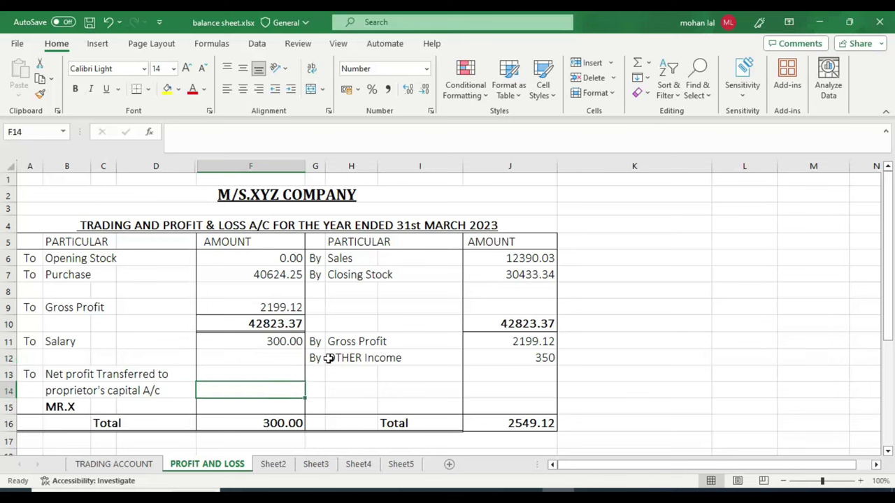
pyautogui.hotkey('alt', 'Tab')
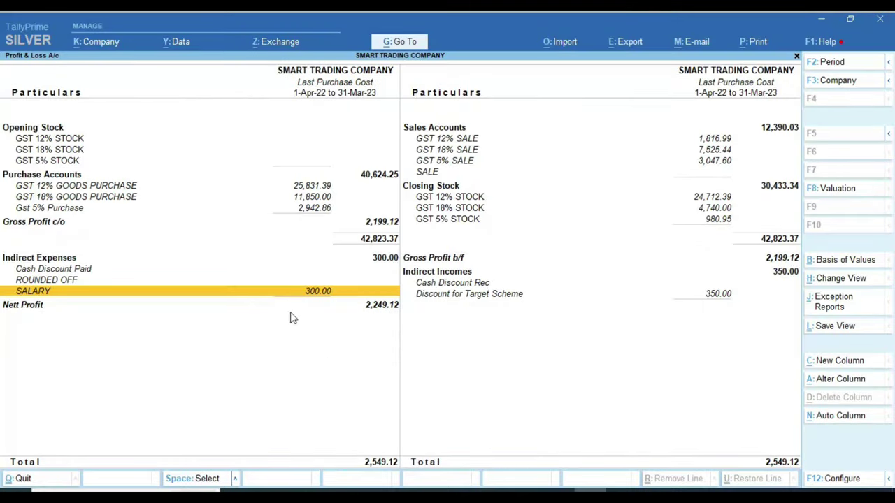
# Return from Tally's Nett Profit figure to the Excel PROFIT AND LOSS sheet
pyautogui.hotkey('alt', 'Tab')
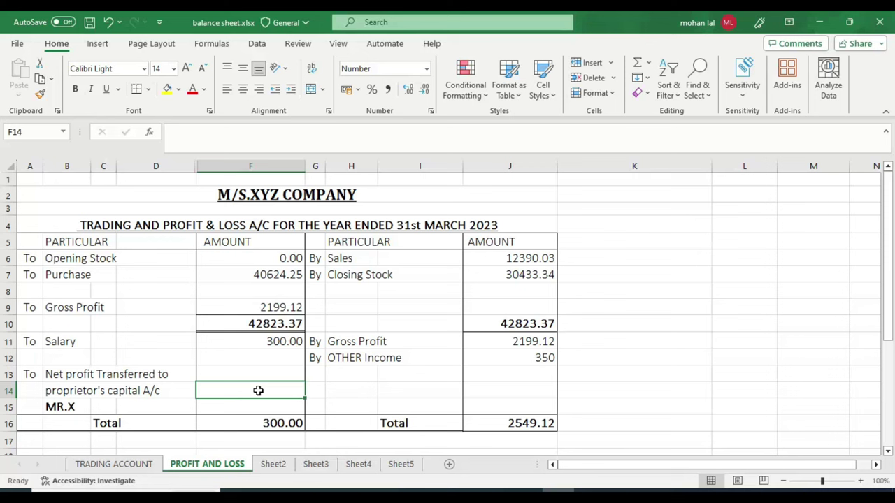
# Compute net profit in F14 as =J16-F11 (2249.12) and compare it with Tally's Nett Profit
pyautogui.write('=')
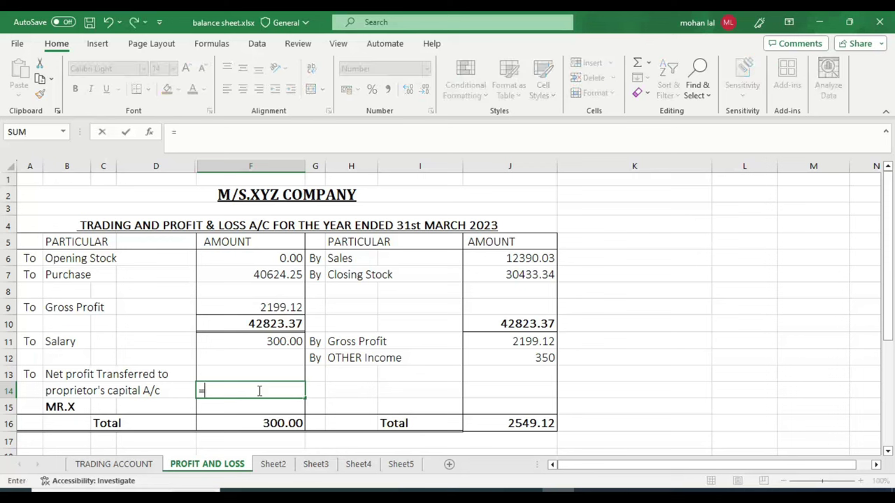
pyautogui.click(509, 423)
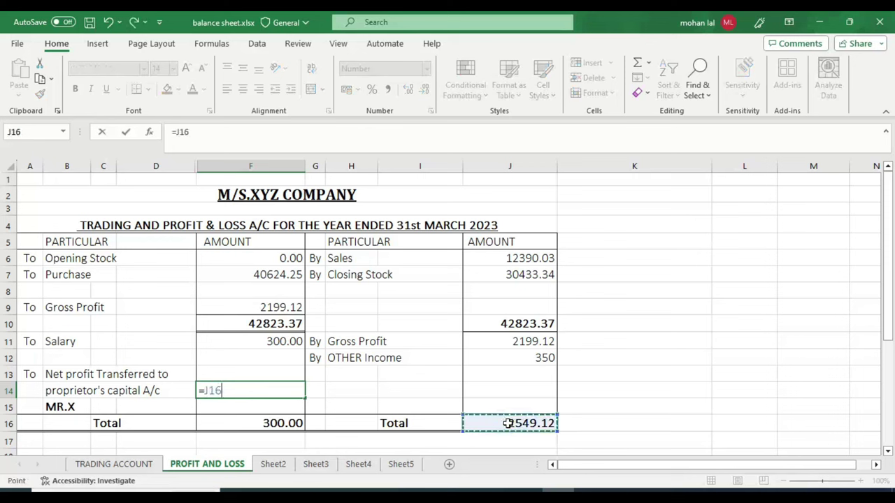
pyautogui.write('-')
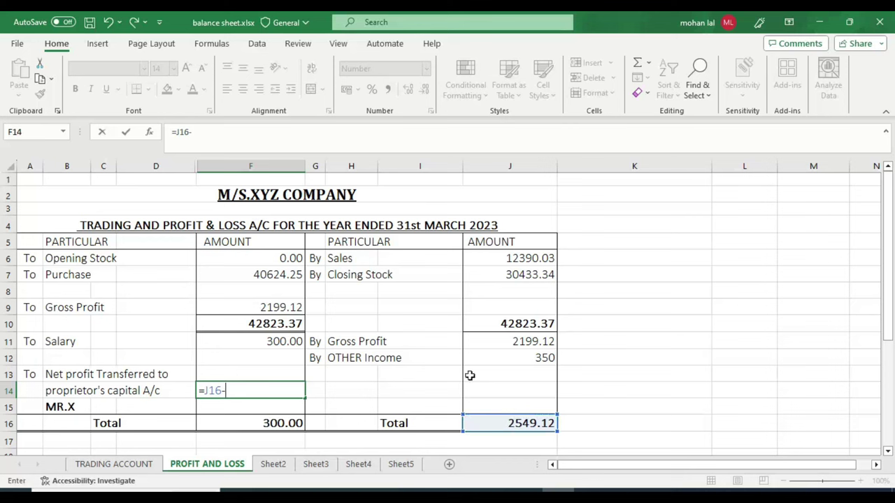
pyautogui.click(288, 341)
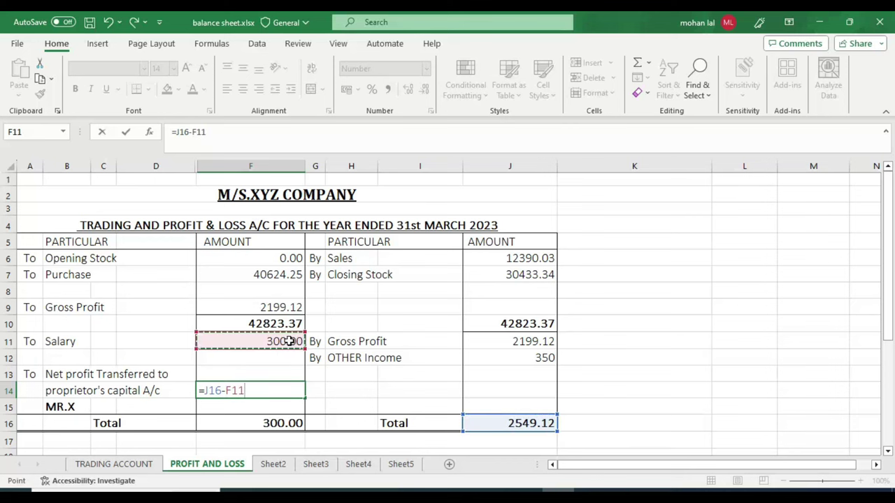
pyautogui.press('Return')
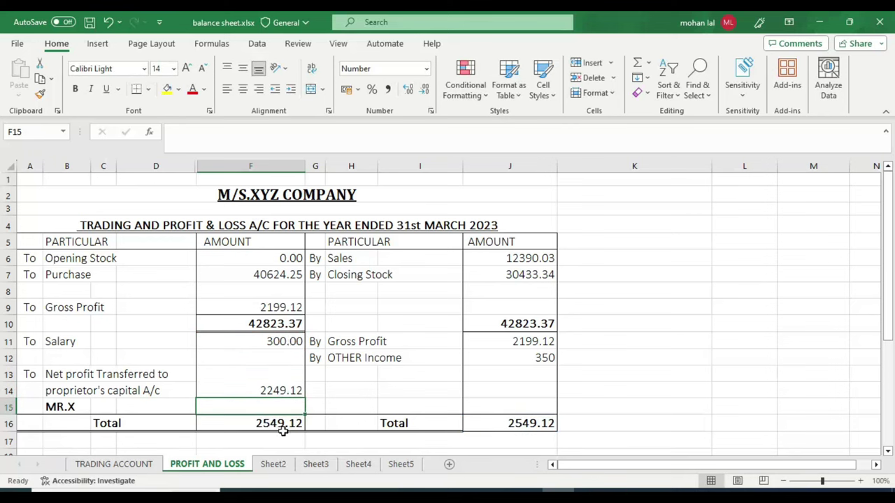
pyautogui.click(258, 389)
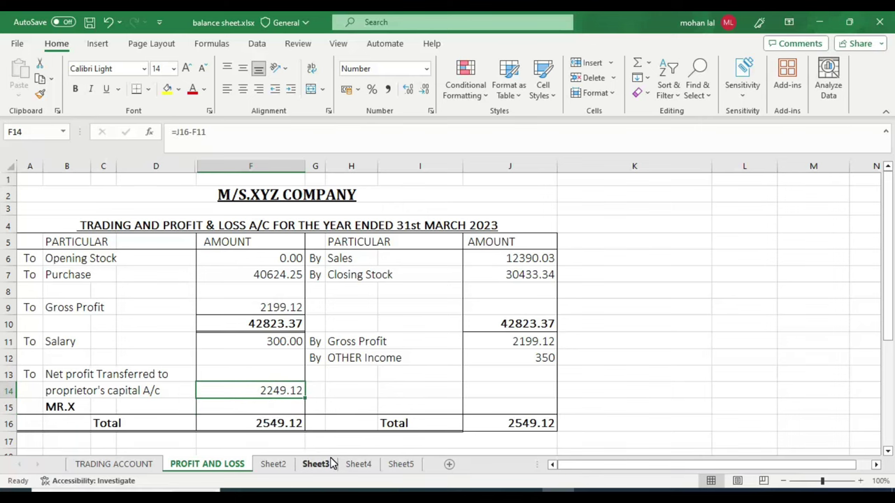
pyautogui.hotkey('alt', 'Tab')
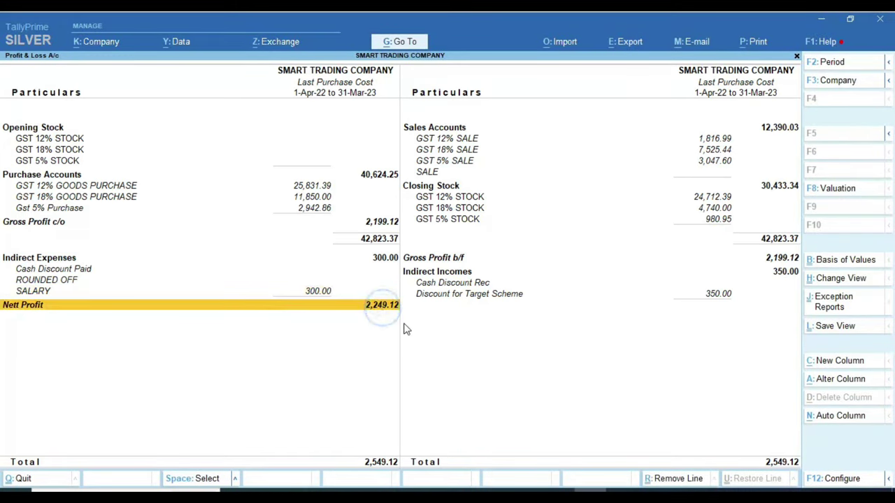
pyautogui.hotkey('alt', 'Tab')
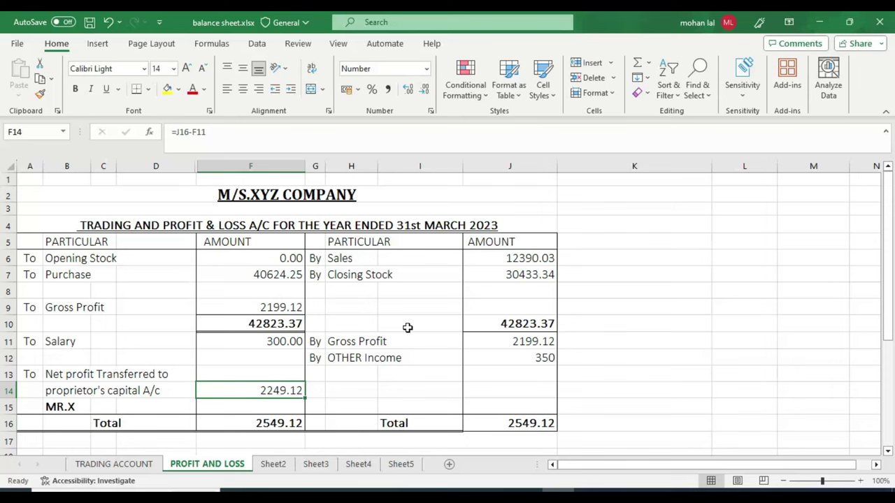
# Rename Sheet2 to 'balance sheet'
pyautogui.click(281, 465)
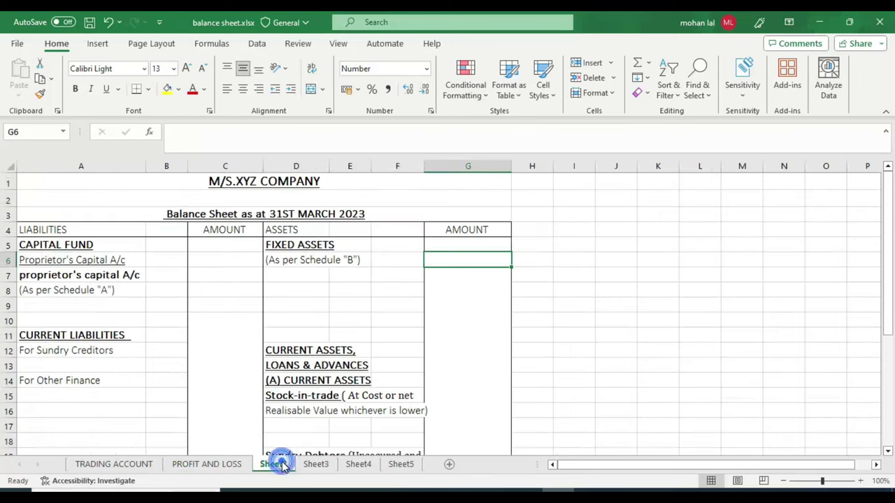
pyautogui.rightClick(276, 465)
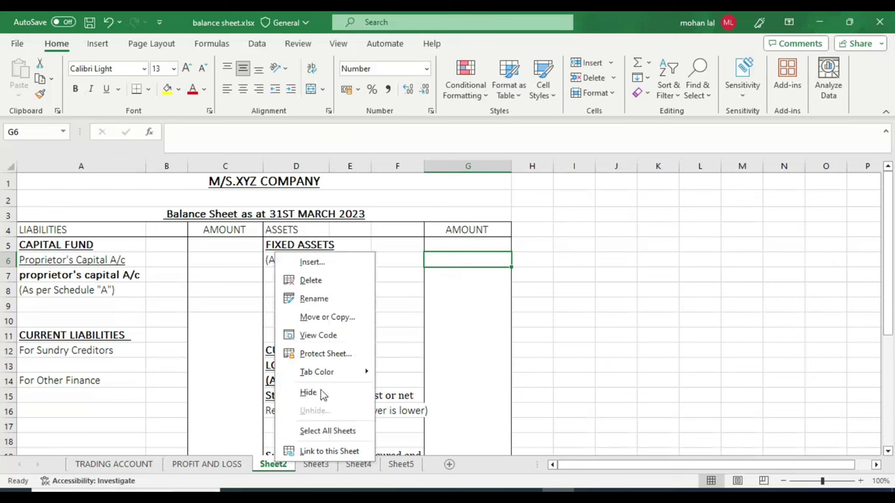
pyautogui.click(352, 300)
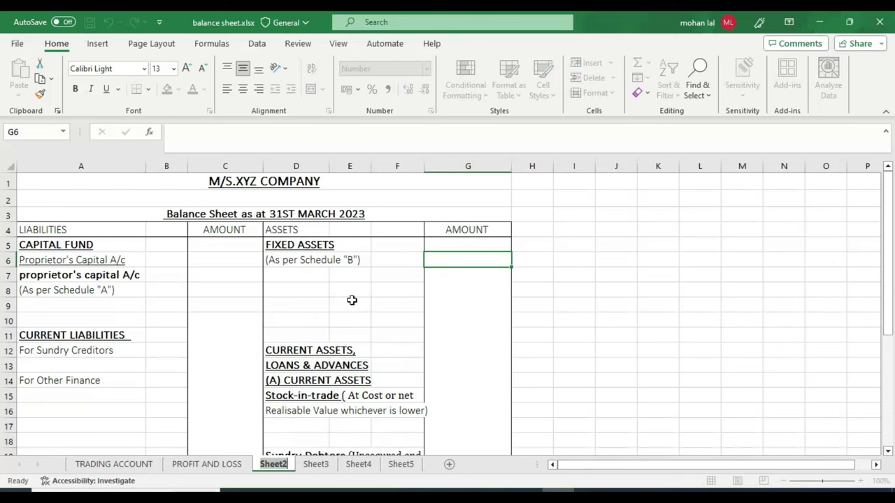
pyautogui.write('balance s')
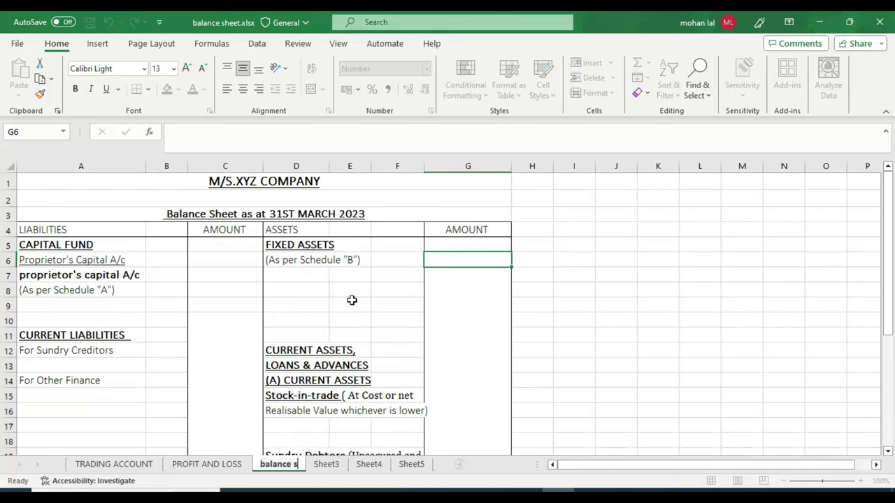
pyautogui.write('heet')
pyautogui.press('Return')
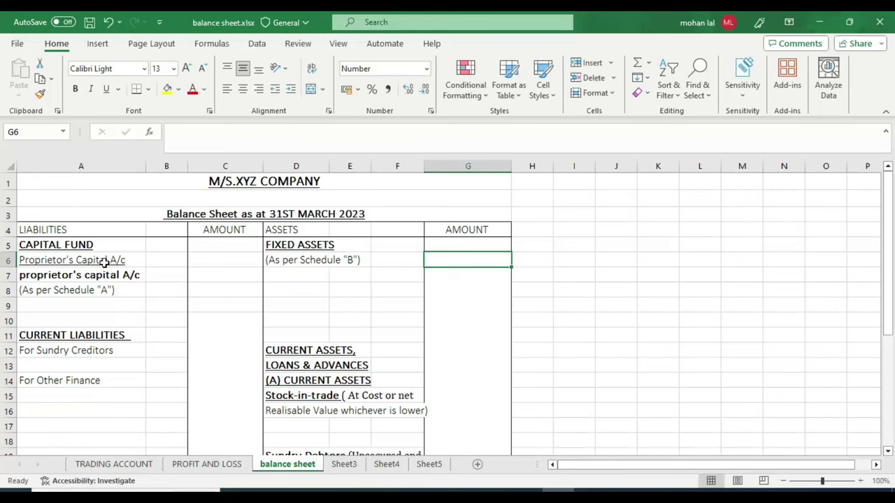
# Review the proprietor's capital entry and Sheet3's Schedule A capital account, selecting amount cell F5
pyautogui.click(214, 275)
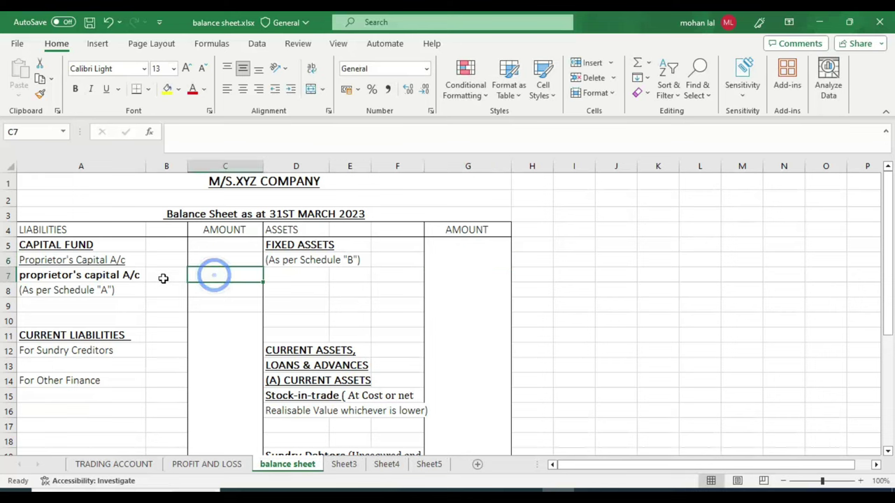
pyautogui.click(98, 290)
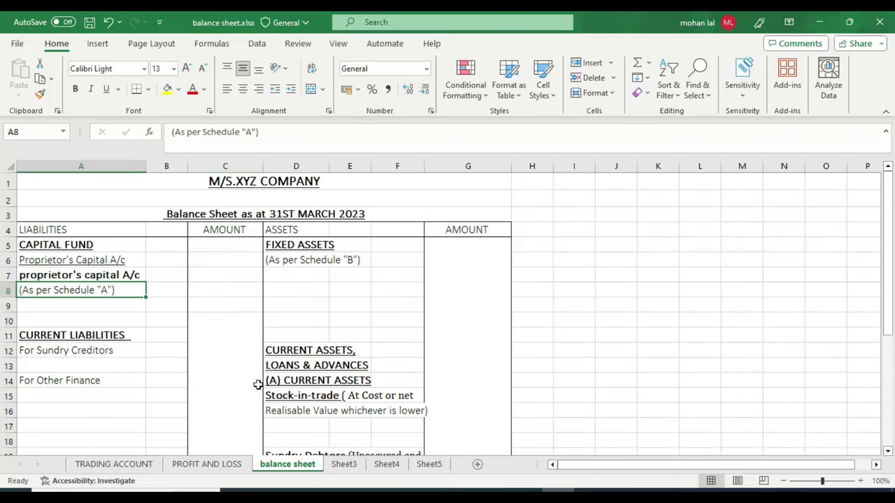
pyautogui.click(357, 467)
pyautogui.scroll(1, 232, 268)
pyautogui.scroll(3, 231, 268)
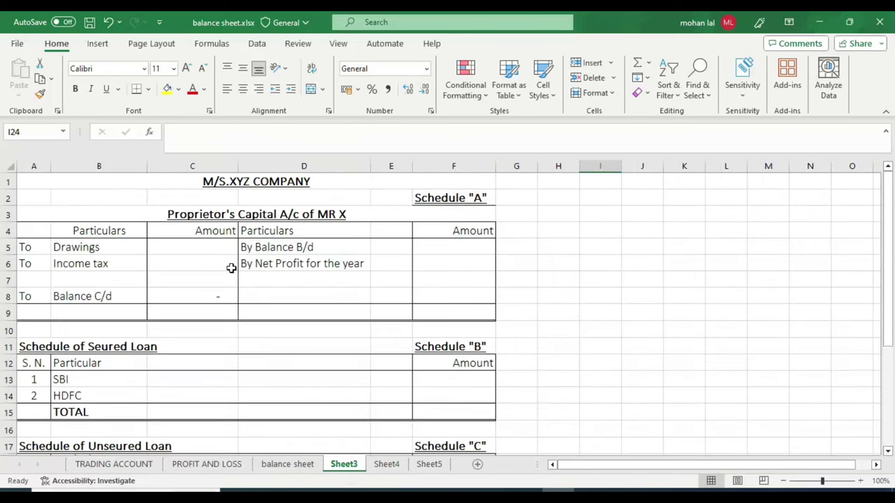
pyautogui.click(291, 214)
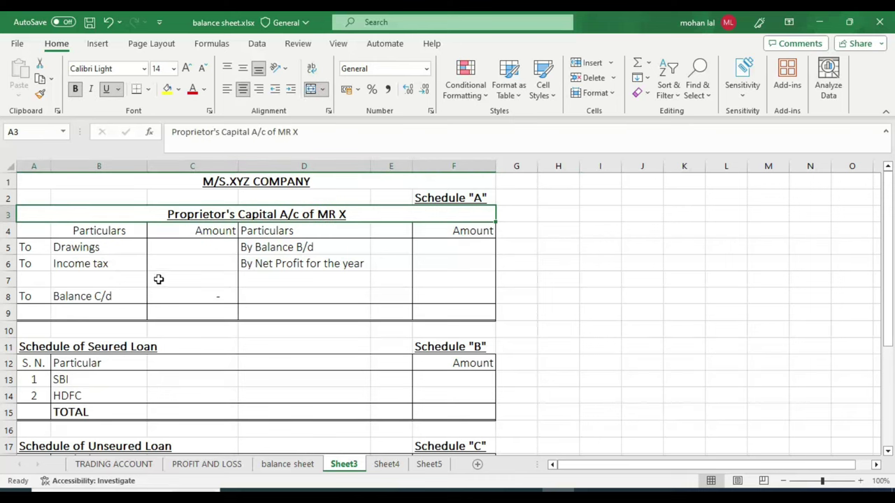
pyautogui.click(451, 247)
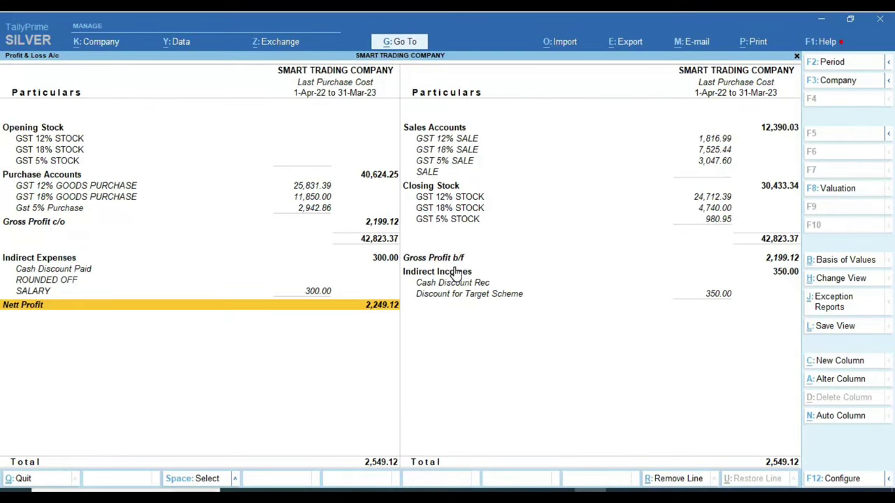
# View Tally's detailed Balance Sheet to read the 50,000.00 proprietor's capital
pyautogui.press('Escape')
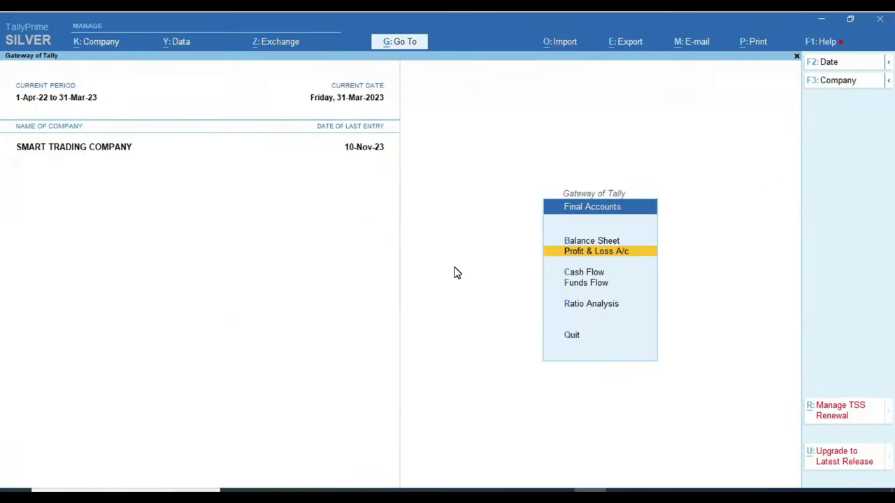
pyautogui.press('Up')
pyautogui.press('Return')
pyautogui.press('alt')
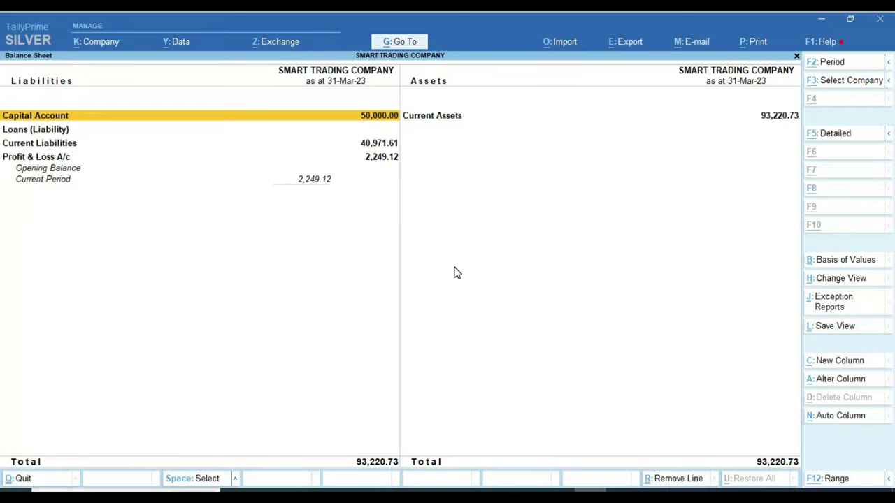
pyautogui.hotkey('alt', 'F5')
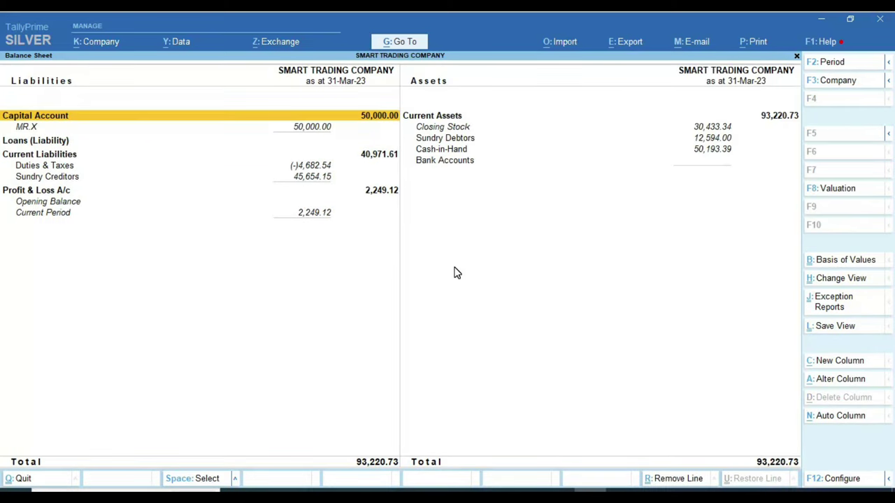
pyautogui.press('Down')
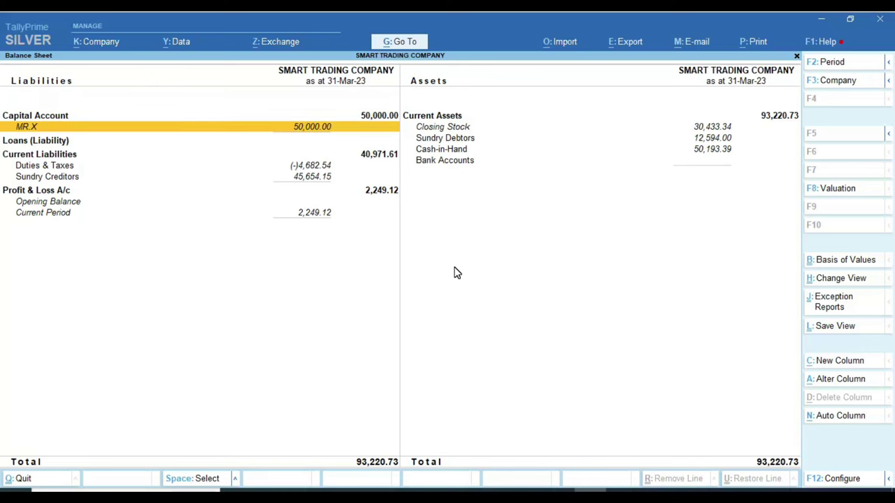
pyautogui.hotkey('alt', 'Tab')
pyautogui.press('Left')
# Enter 50000 as opening capital in F5 and relabel the line 'By Capital Intro'
pyautogui.press('Right')
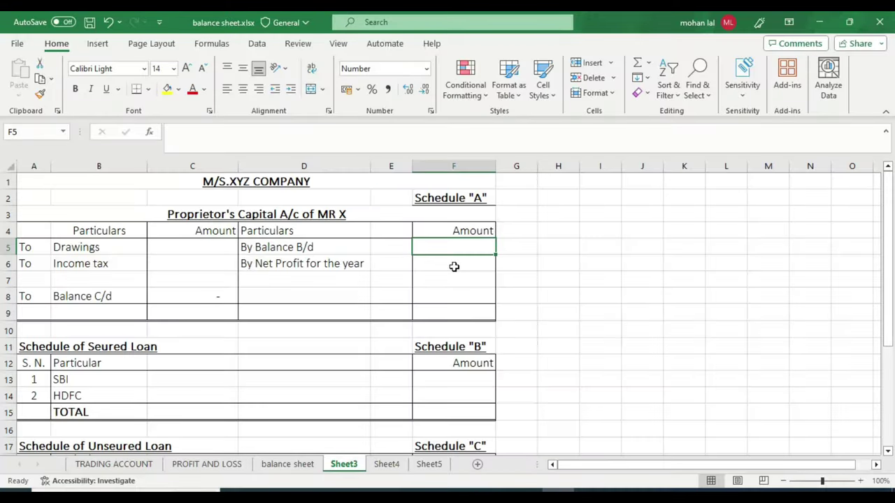
pyautogui.write('50000')
pyautogui.press('Return')
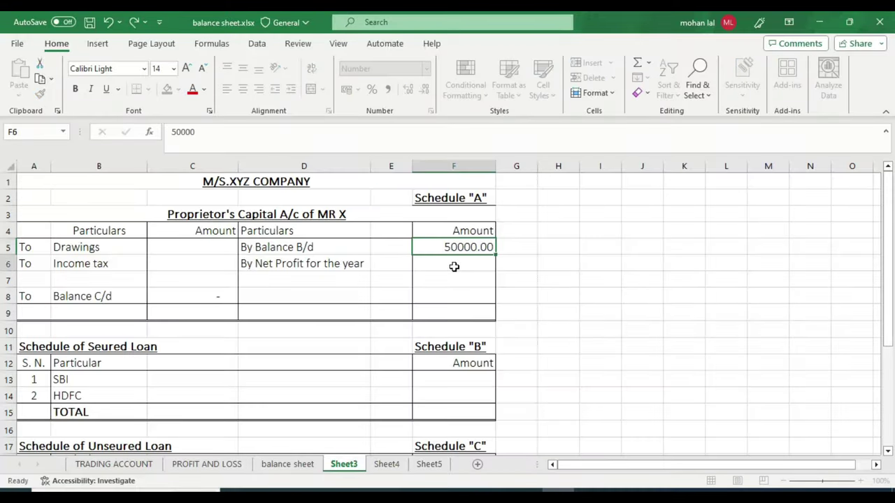
pyautogui.press('Up')
pyautogui.press('Left')
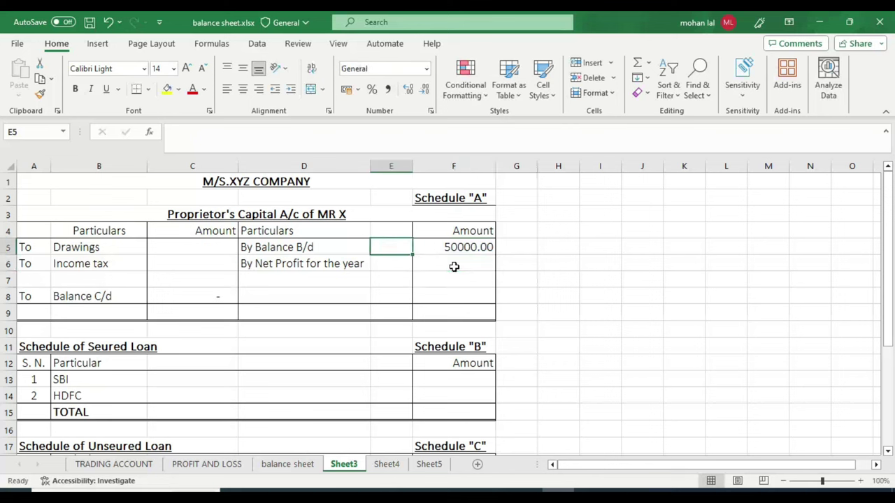
pyautogui.press('Left')
pyautogui.press('F2')
pyautogui.press('BackSpace')
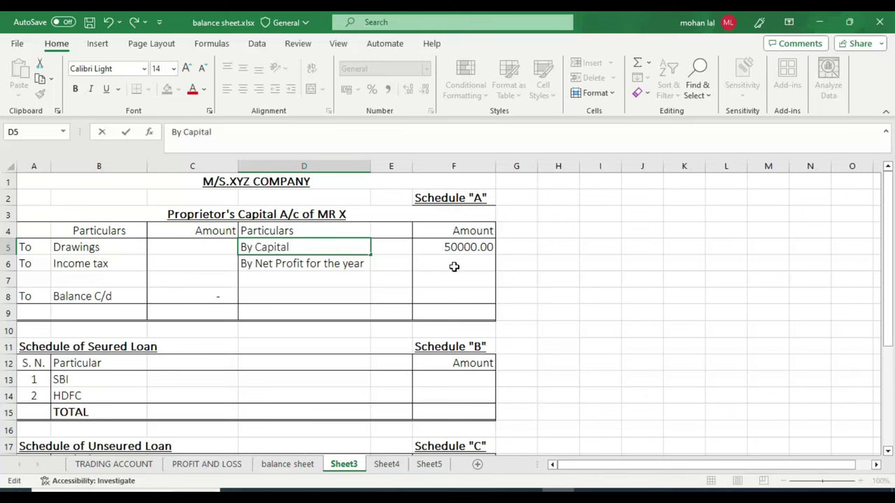
pyautogui.write(' Intro')
pyautogui.press('Return')
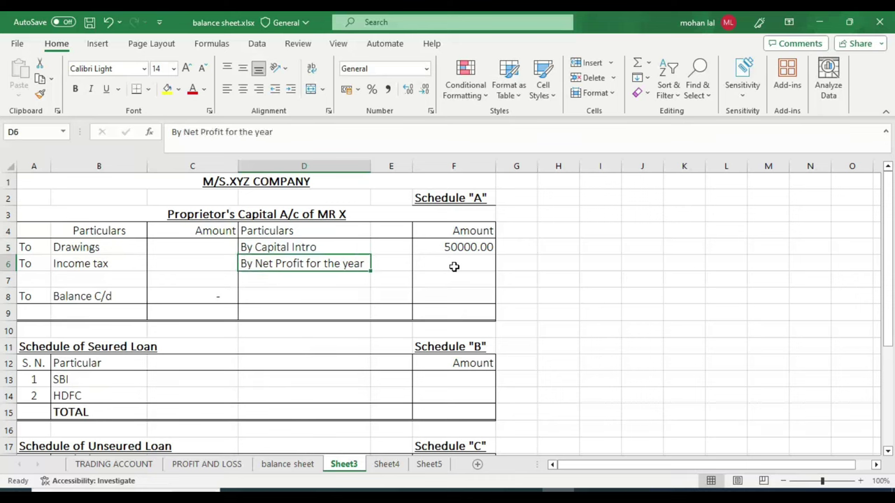
# Select the net profit cell F6 and view the PROFIT AND LOSS sheet's net profit 2249.12
pyautogui.click(454, 266)
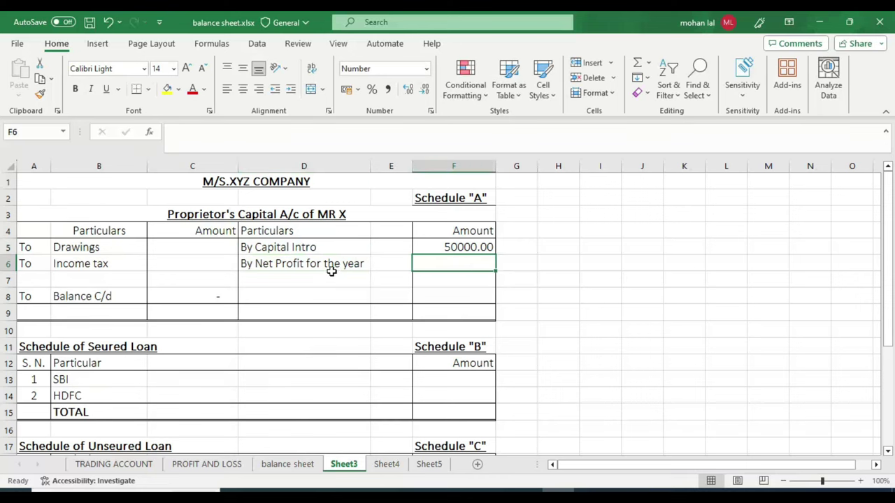
pyautogui.click(235, 463)
pyautogui.scroll(-1, 278, 406)
pyautogui.scroll(-1, 278, 406)
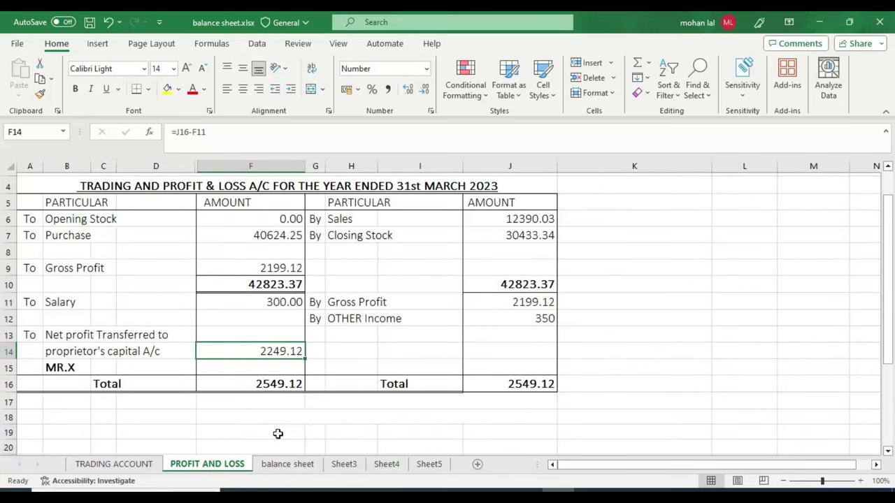
# Link Schedule A's By Net Profit for the year (F6) to PROFIT AND LOSS F14, showing 2249.12
pyautogui.click(281, 465)
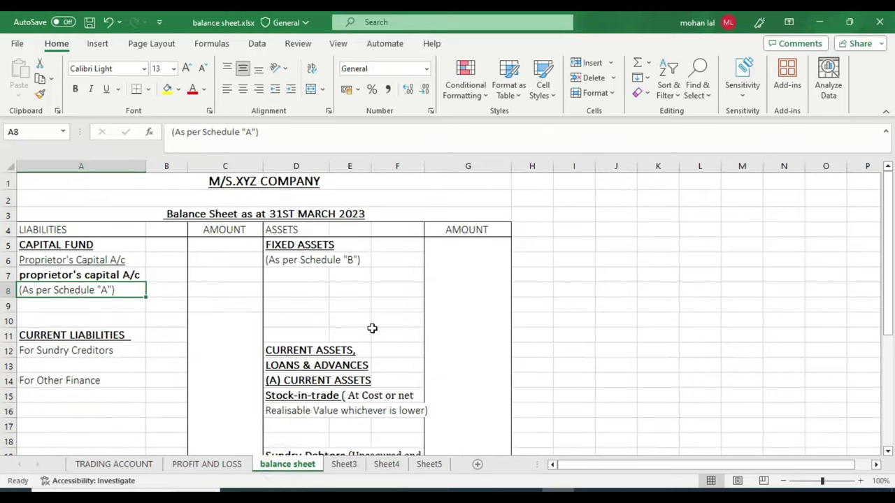
pyautogui.click(343, 464)
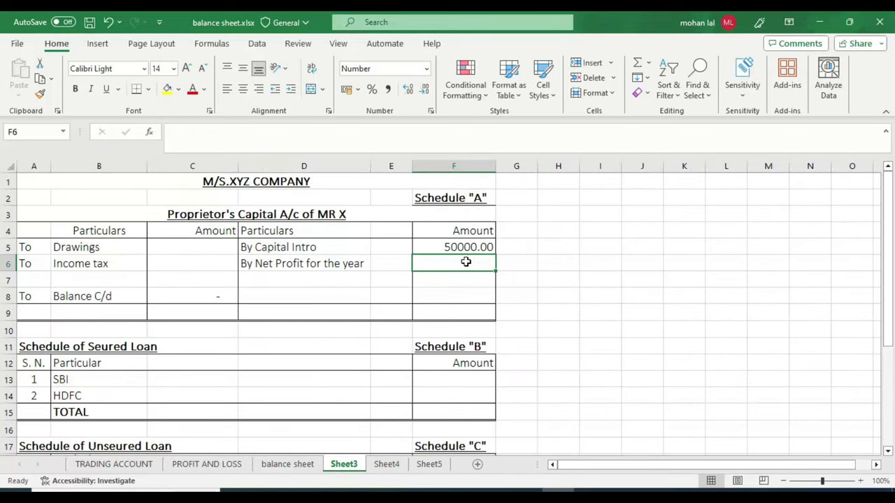
pyautogui.write('=')
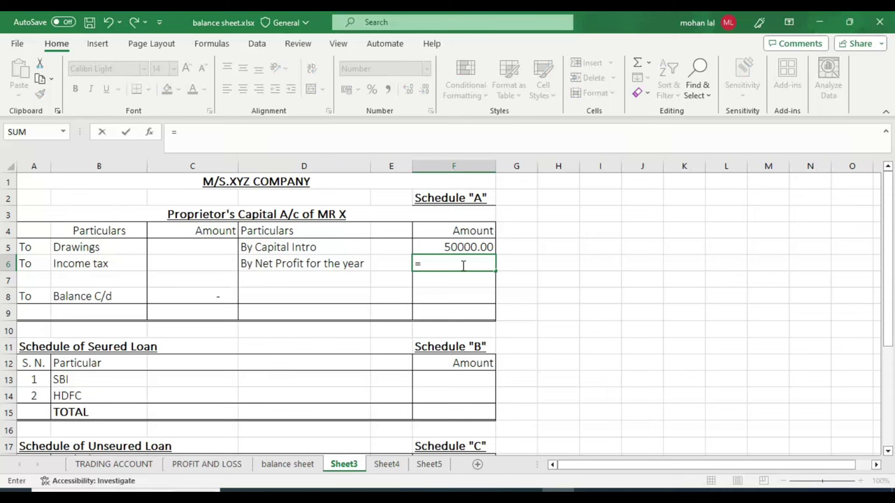
pyautogui.click(216, 465)
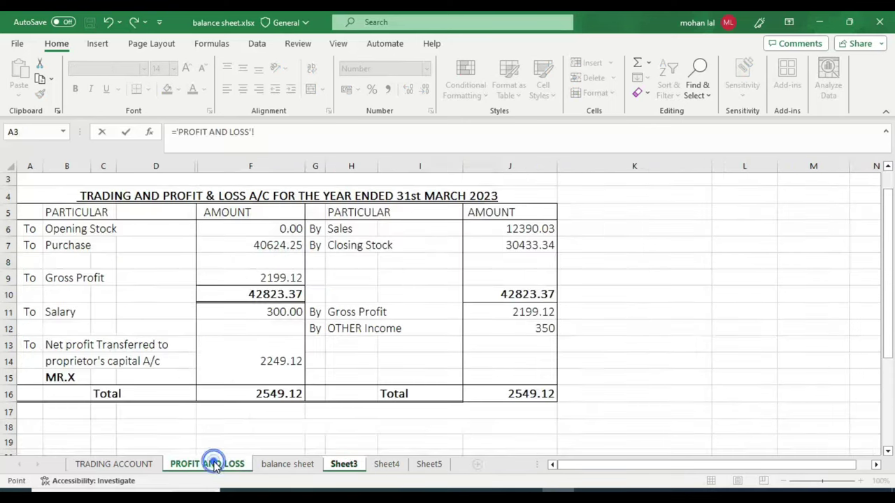
pyautogui.click(252, 360)
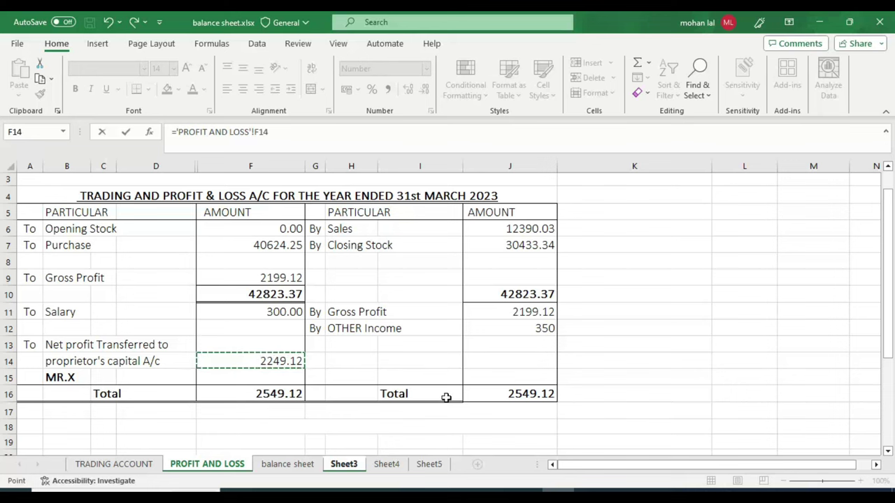
pyautogui.press('Return')
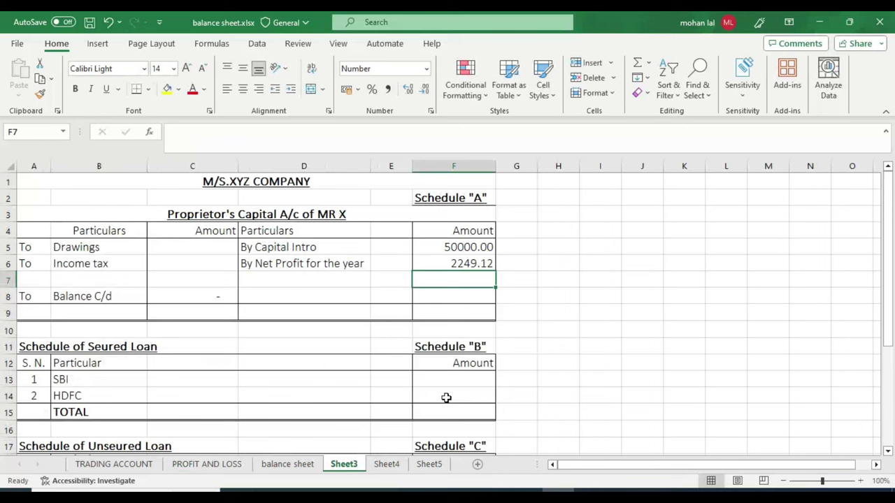
pyautogui.click(447, 260)
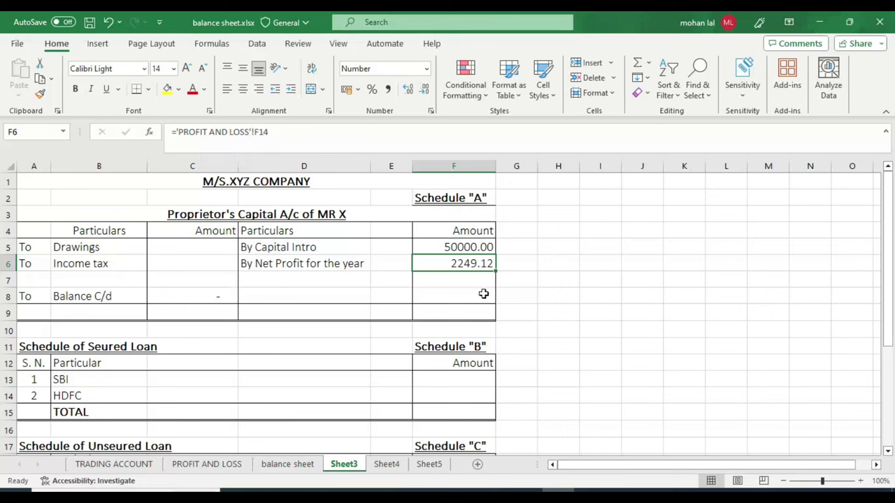
# AutoSum the credit-side amounts F5:F9 of the capital account
pyautogui.moveTo(445, 248); pyautogui.dragTo(443, 311)
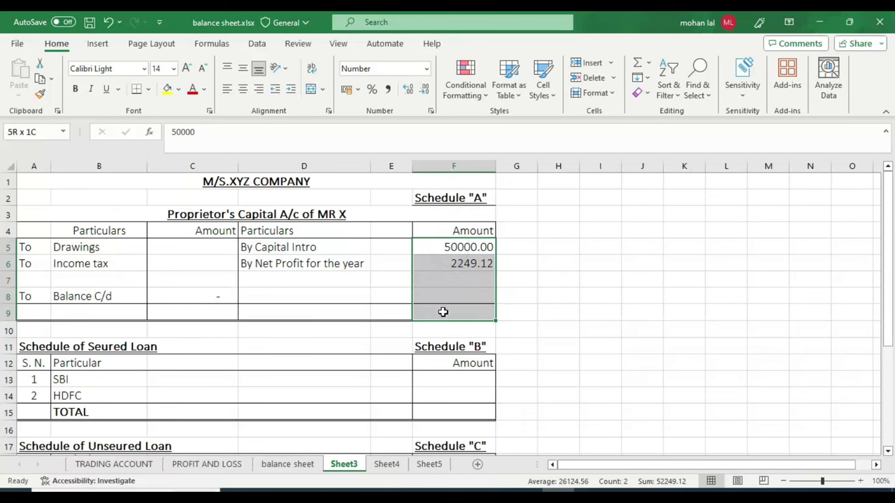
pyautogui.click(637, 63)
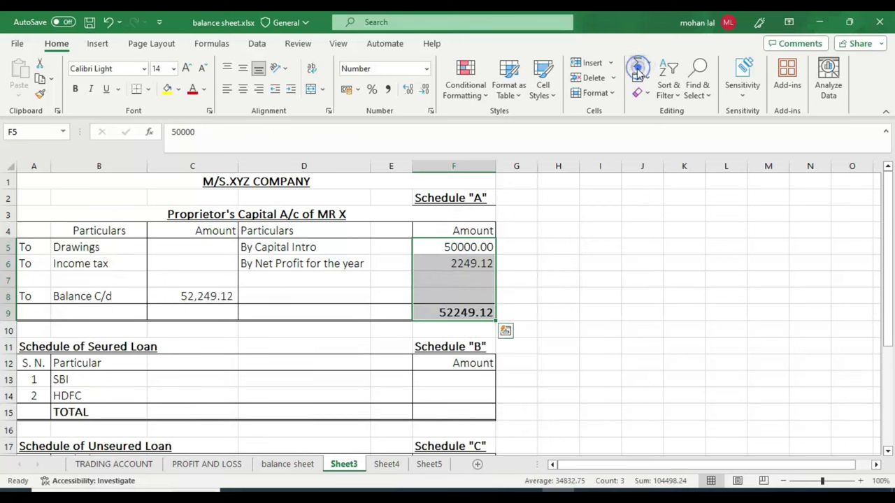
pyautogui.click(197, 295)
# AutoSum the debit side C5:C9 so both sides total 52249.12 with Balance C/d 52,249.12
pyautogui.moveTo(200, 246); pyautogui.dragTo(197, 260)
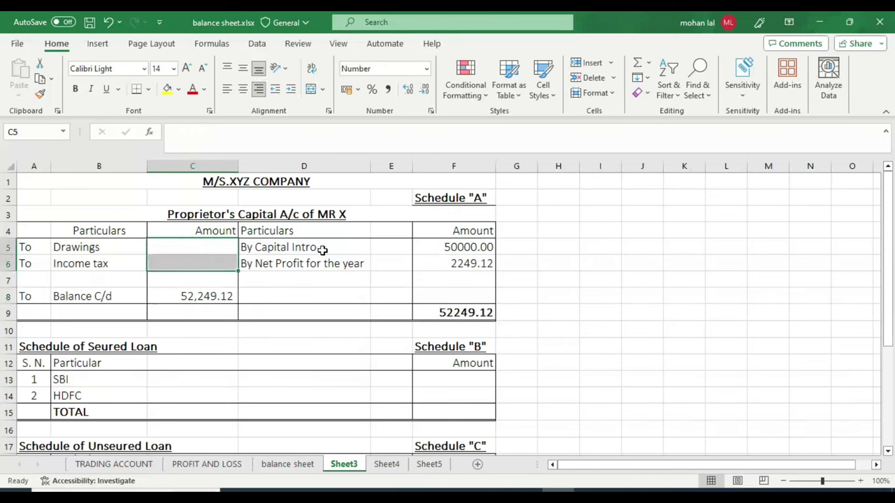
pyautogui.click(205, 296)
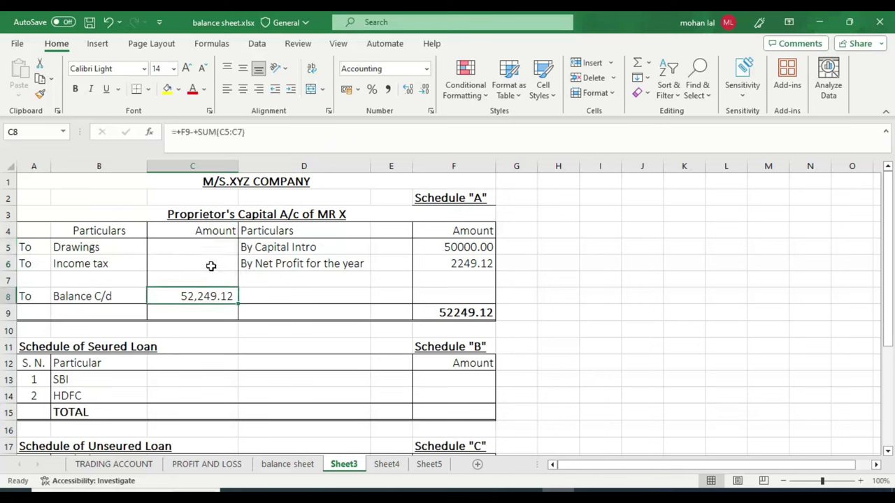
pyautogui.moveTo(213, 247); pyautogui.dragTo(202, 312)
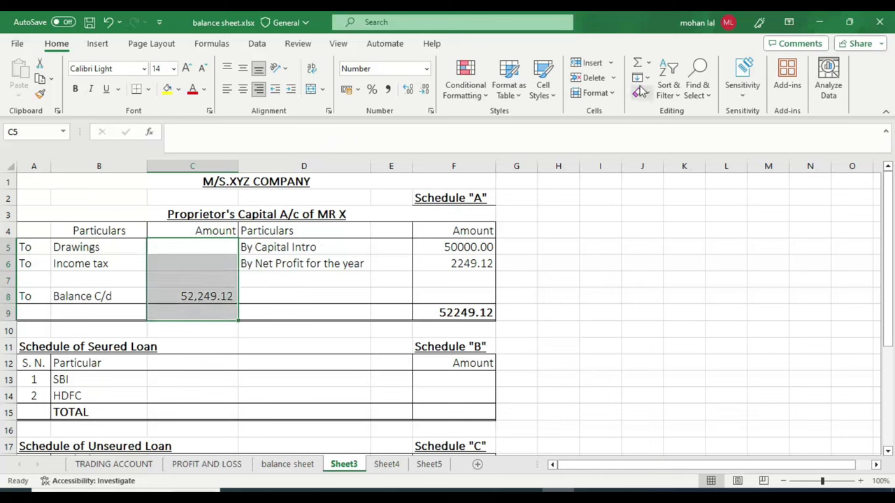
pyautogui.click(637, 63)
pyautogui.click(218, 301)
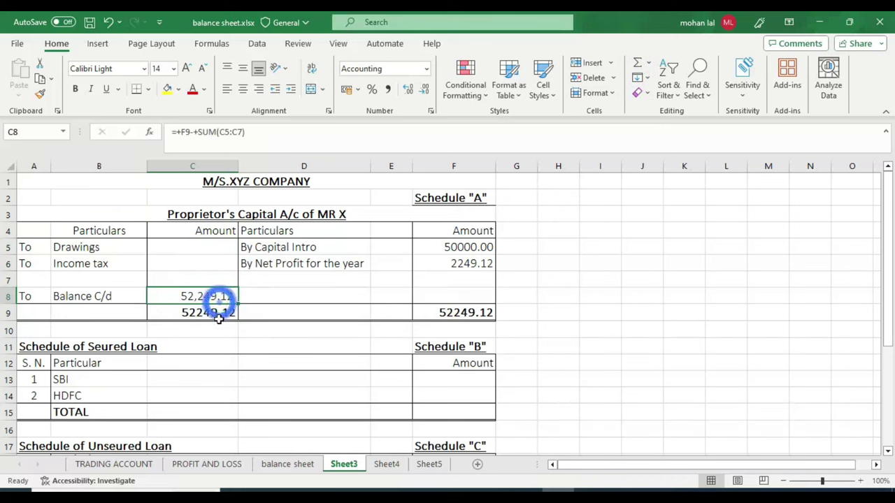
pyautogui.click(216, 316)
pyautogui.click(233, 347)
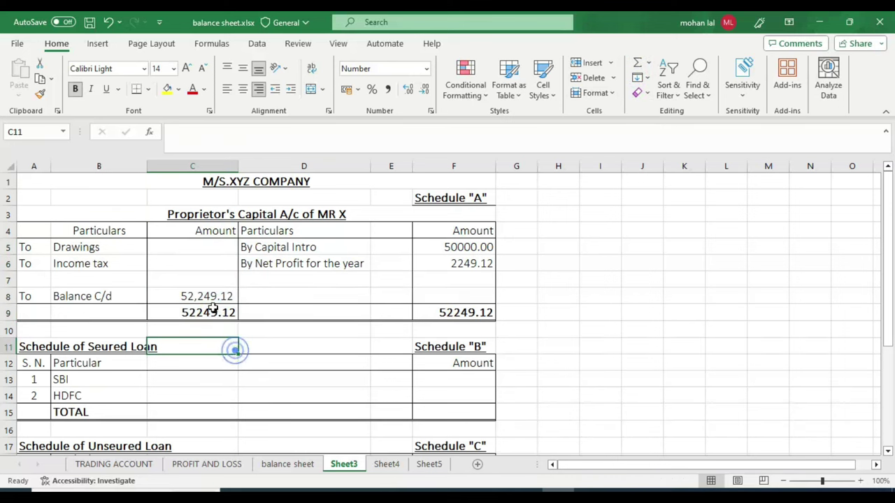
pyautogui.click(215, 297)
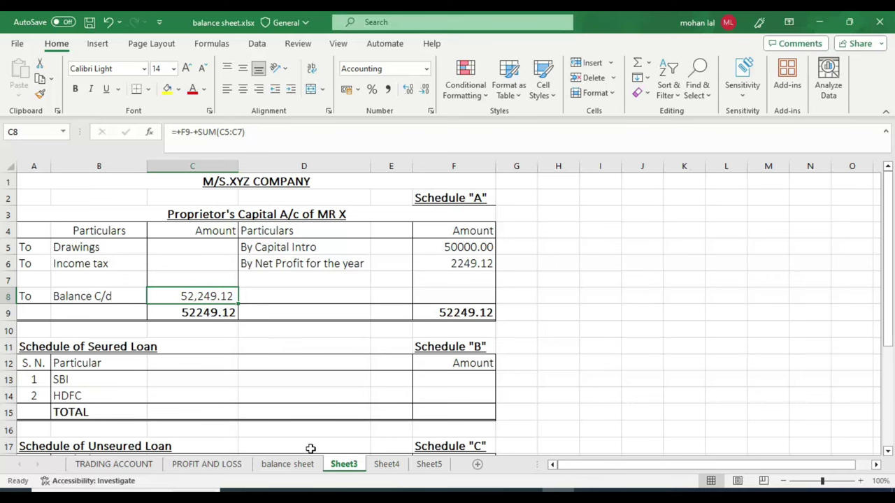
pyautogui.click(295, 465)
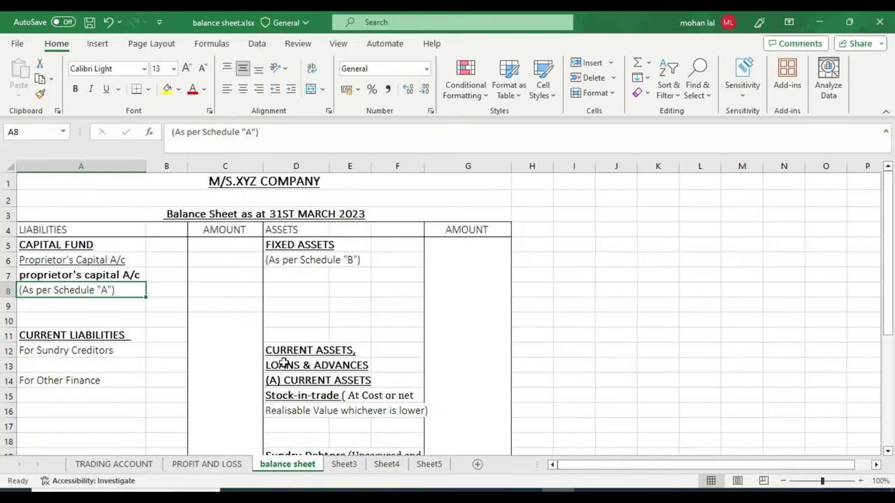
# Link balance sheet C8 to =Sheet3!C8 so the proprietor's capital shows 52249.12
pyautogui.click(229, 285)
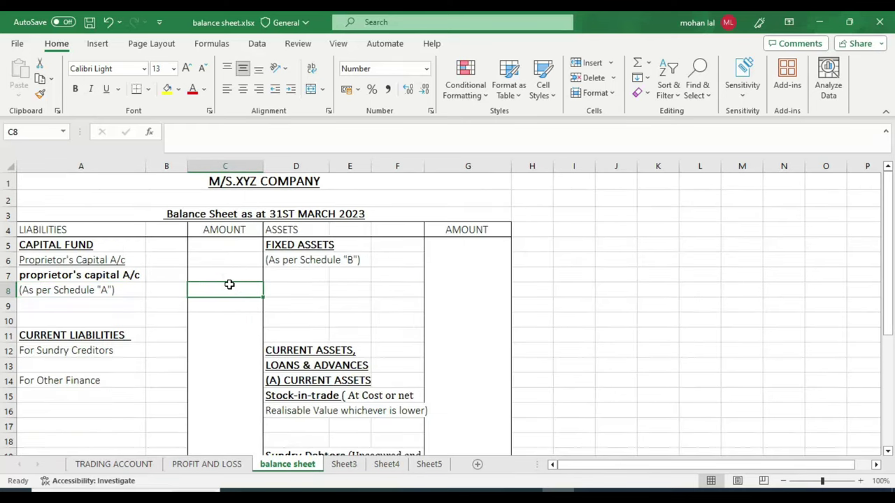
pyautogui.write('=')
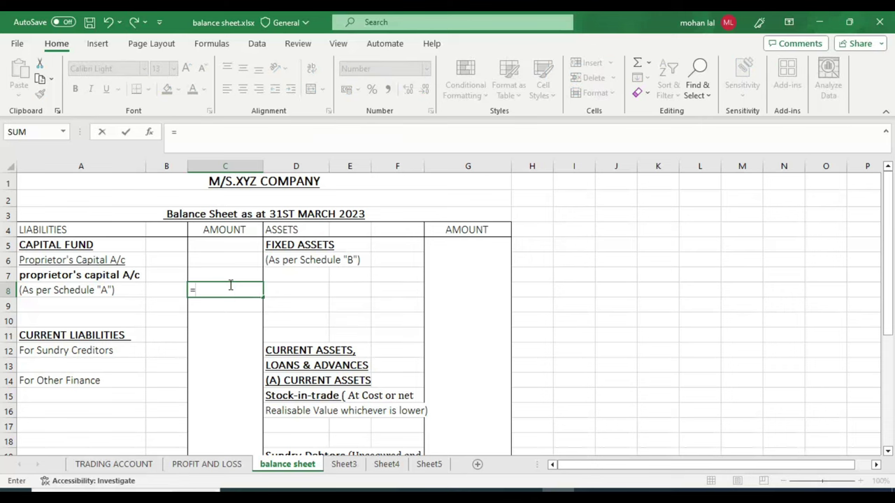
pyautogui.click(344, 464)
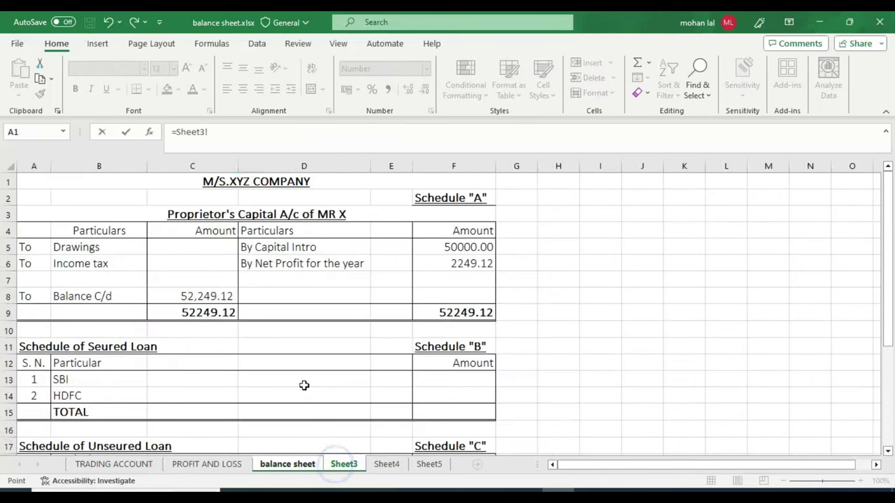
pyautogui.click(210, 293)
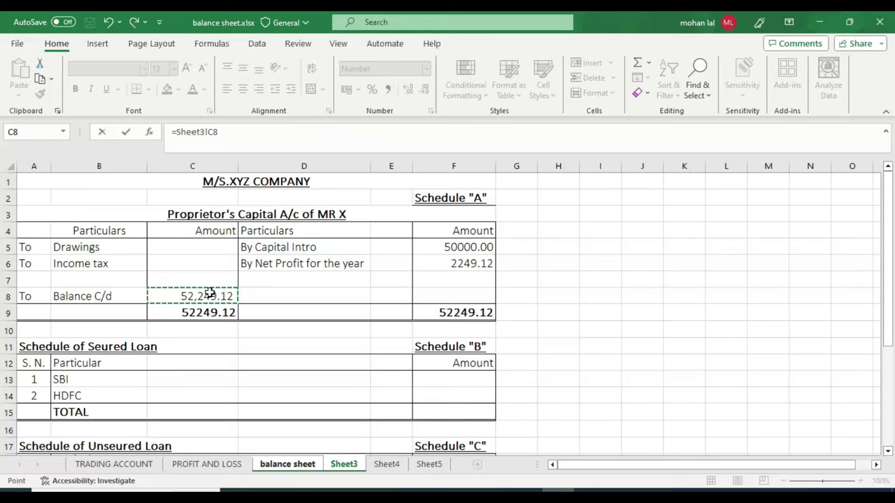
pyautogui.press('Return')
pyautogui.click(218, 290)
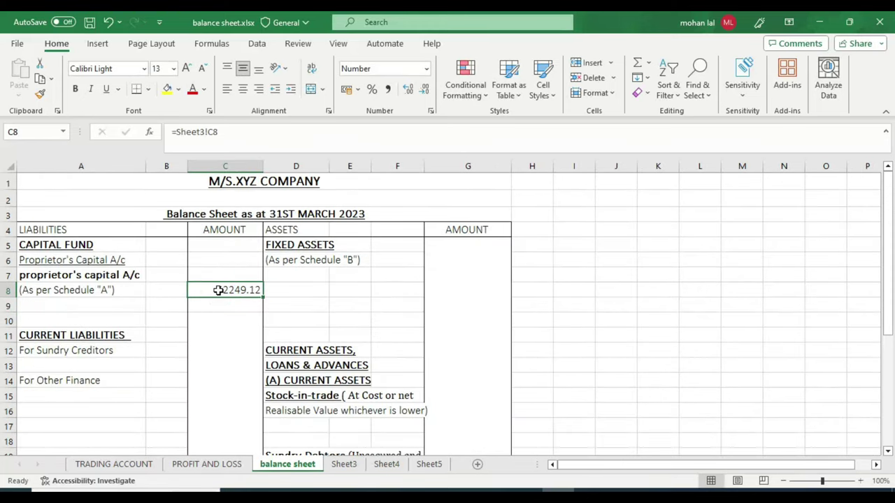
# Rename Sheet3 to 'capital and other liab.' and bring back TallyPrime's Balance Sheet
pyautogui.click(343, 465)
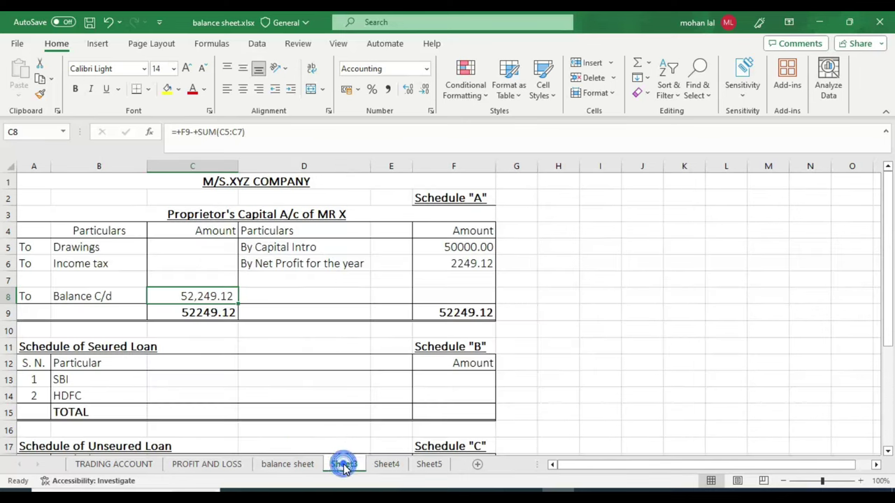
pyautogui.rightClick(343, 466)
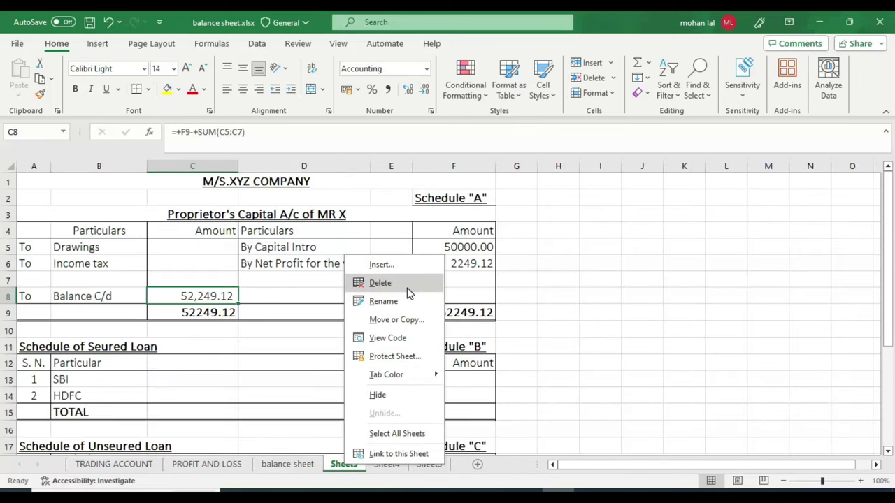
pyautogui.click(390, 302)
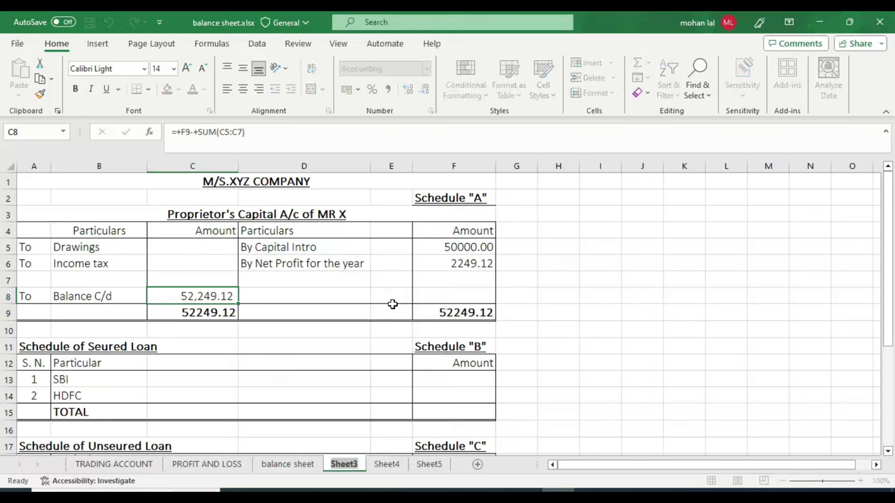
pyautogui.write('capit')
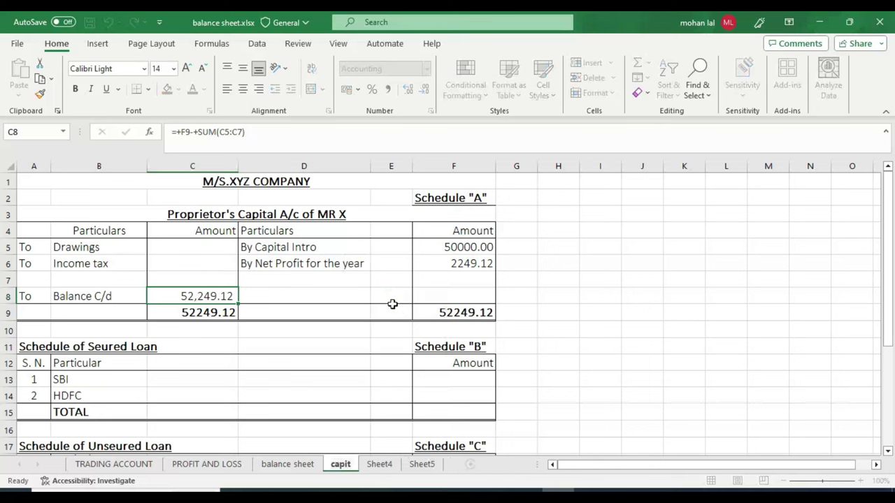
pyautogui.write('al')
pyautogui.press('Return')
pyautogui.write('a')
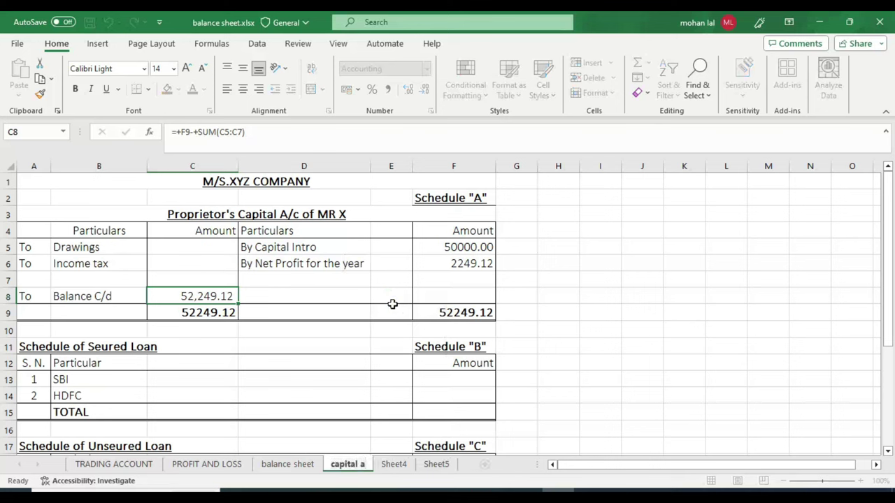
pyautogui.write('nd other')
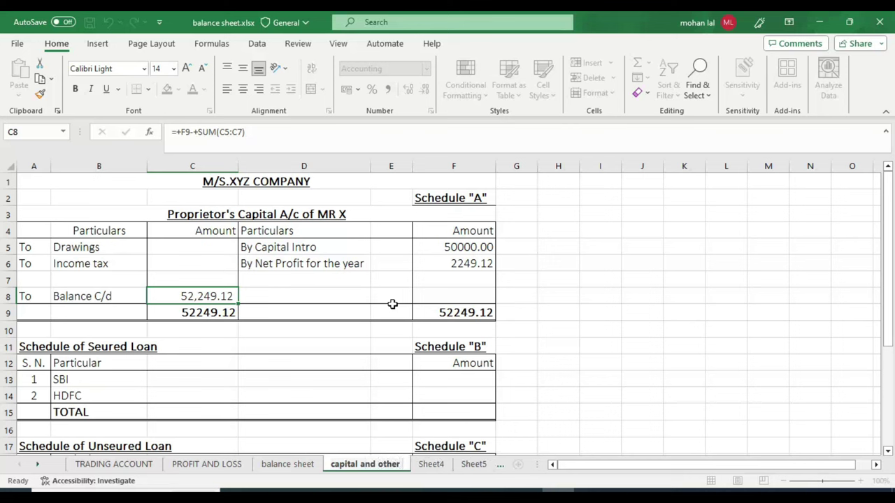
pyautogui.write(' liab')
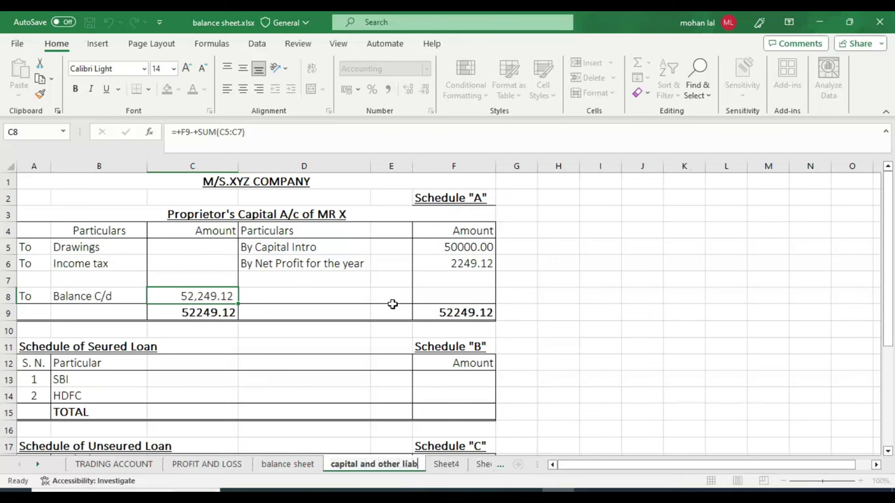
pyautogui.write('.')
pyautogui.press('Return')
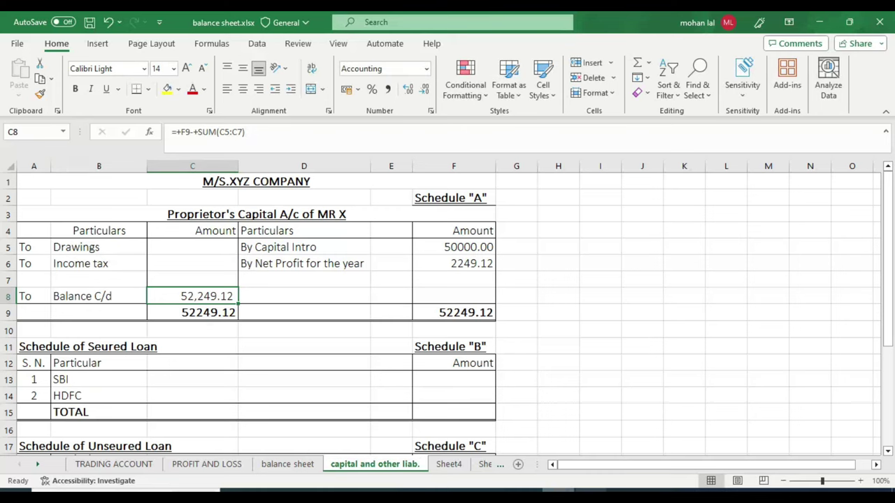
pyautogui.click(592, 490)
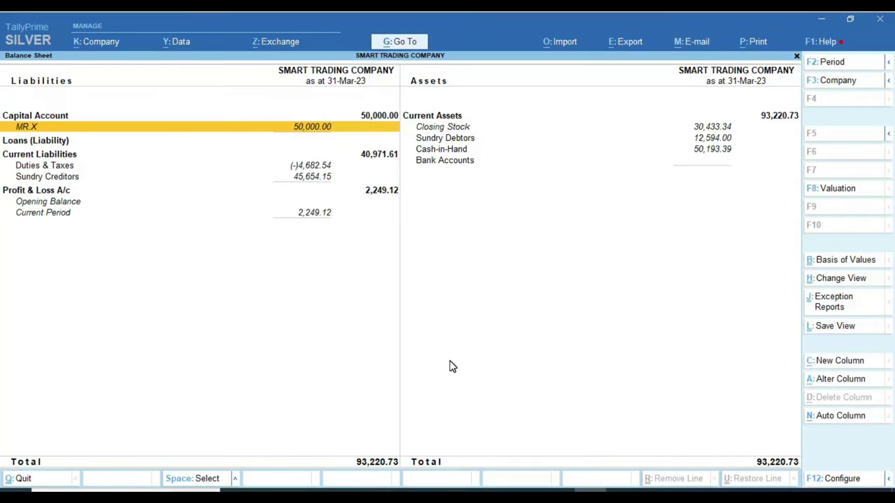
# Review TallyPrime's Duties & Taxes breakdown, then return to Excel's balance sheet worksheet
pyautogui.press('Down')
pyautogui.press('Down')
pyautogui.press('Down')
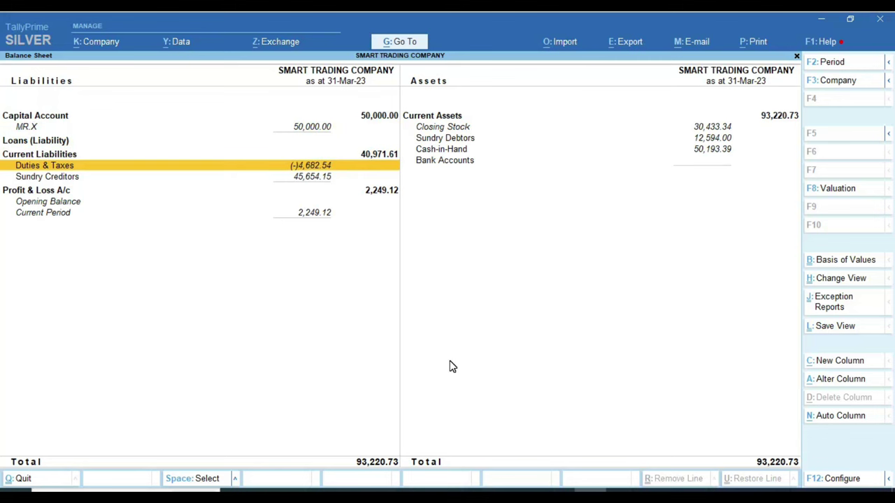
pyautogui.press('Return')
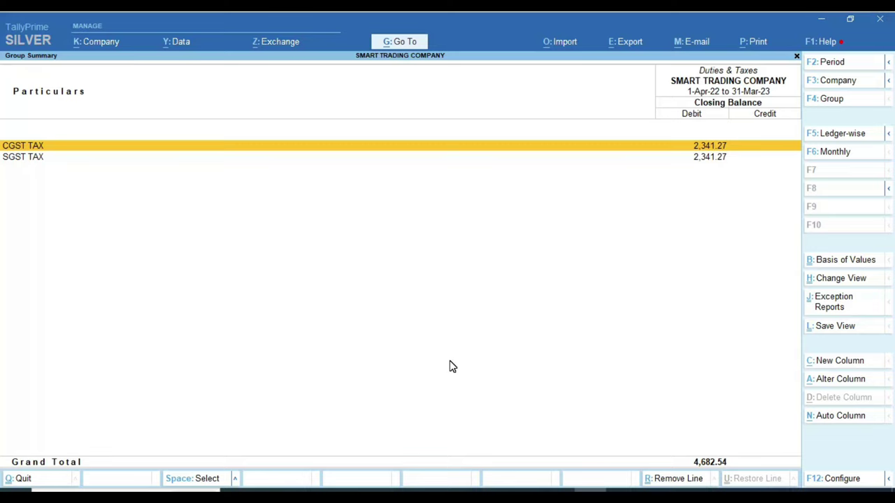
pyautogui.hotkey('alt', 'Tab')
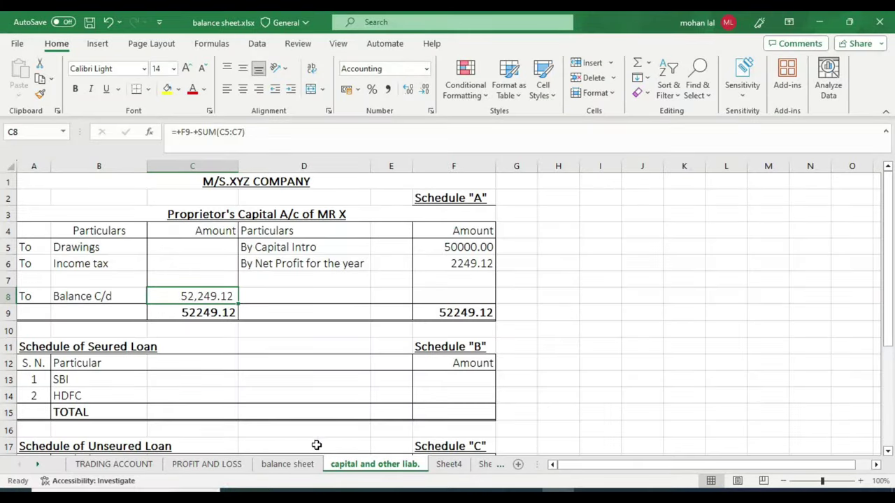
pyautogui.click(285, 468)
pyautogui.scroll(-2, 400, 325)
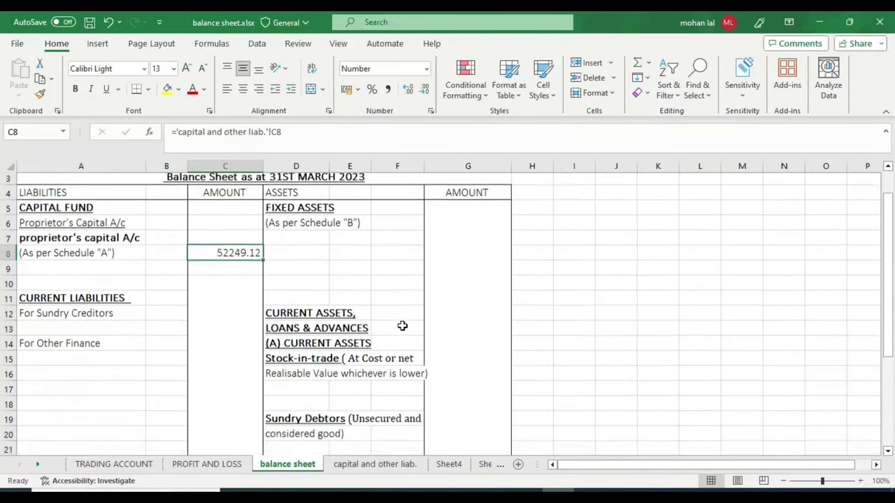
pyautogui.scroll(-2, 448, 311)
pyautogui.scroll(1, 439, 318)
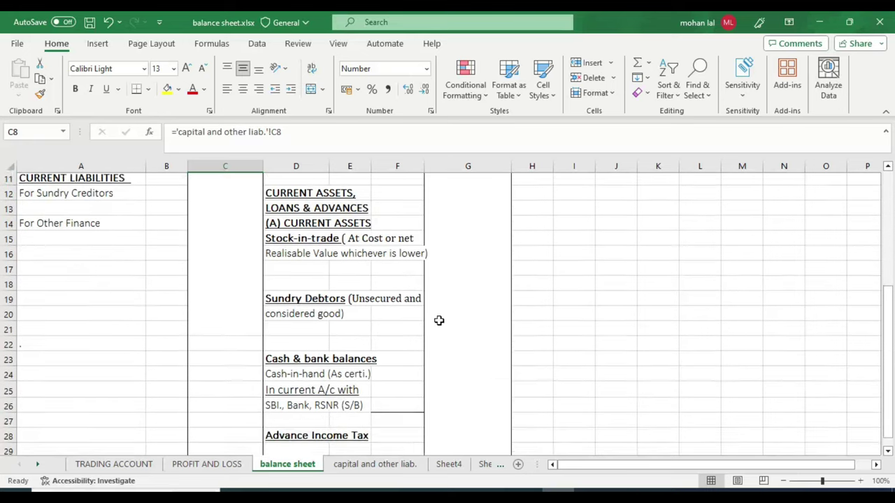
pyautogui.scroll(3, 416, 332)
# Copy the FIXED ASSETS heading format into D8 and label it CGST INPUT
pyautogui.click(290, 251)
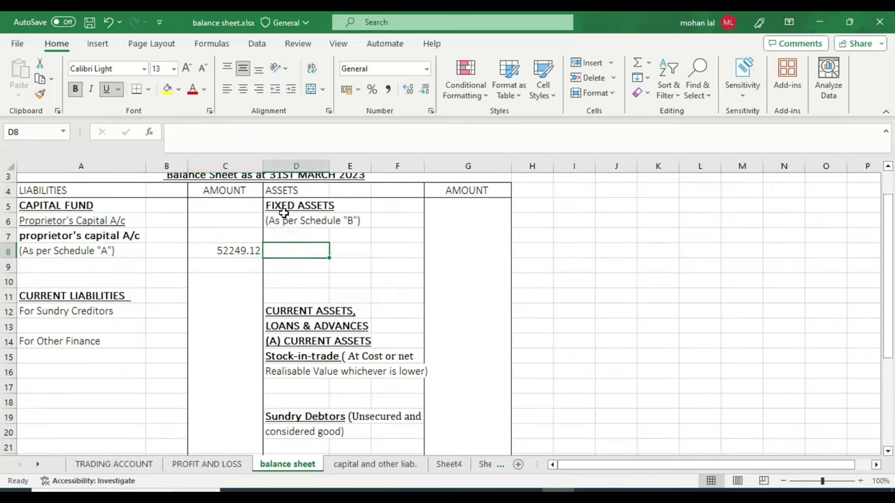
pyautogui.press('Up')
pyautogui.press('Up')
pyautogui.press('Up')
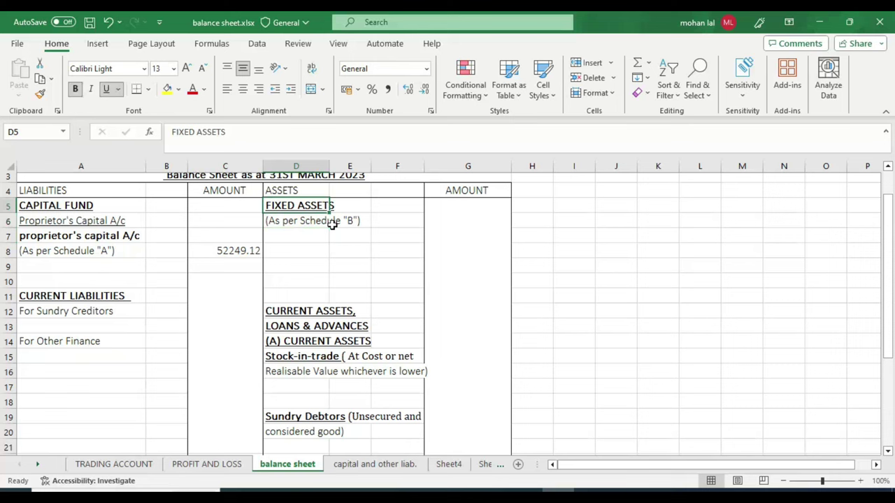
pyautogui.hotkey('ctrl', 'c')
pyautogui.press('Down')
pyautogui.press('Down')
pyautogui.press('Down')
pyautogui.press('Down')
pyautogui.press('Up')
pyautogui.press('Return')
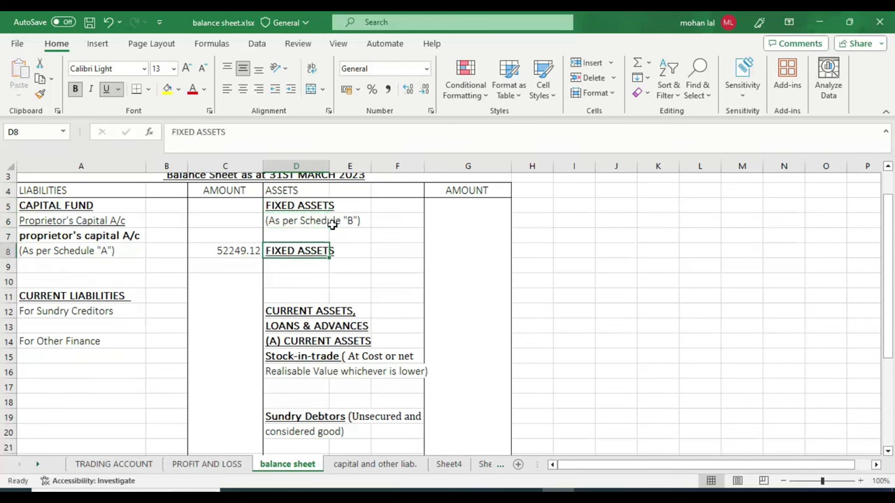
pyautogui.write('c')
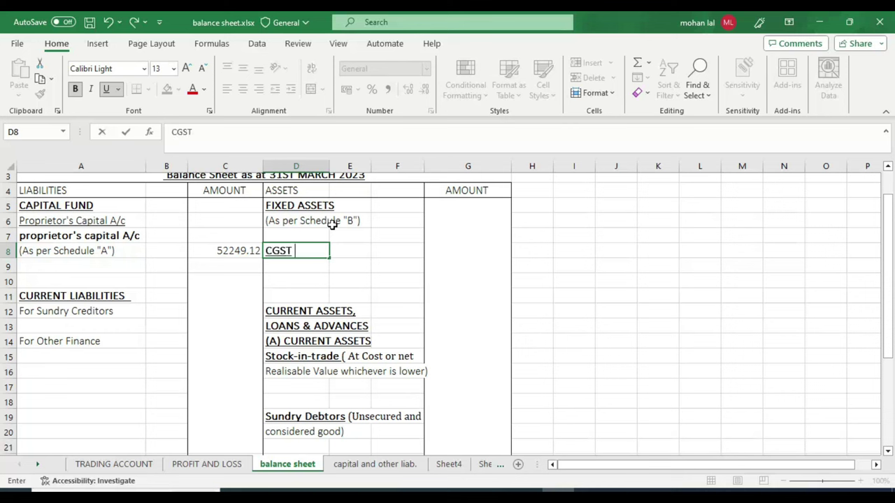
pyautogui.write('NPUT')
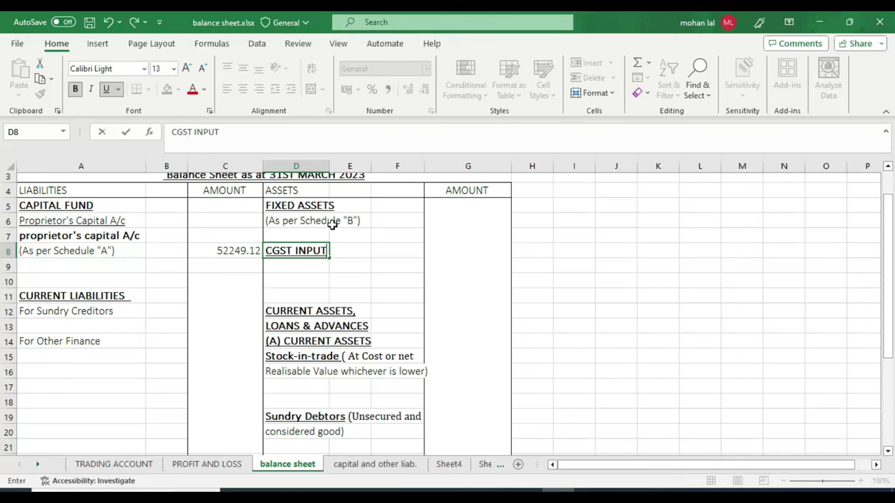
pyautogui.press('Return')
# Copy the label down to D9 and change it to SGST INPUT
pyautogui.hotkey('ctrl', 's')
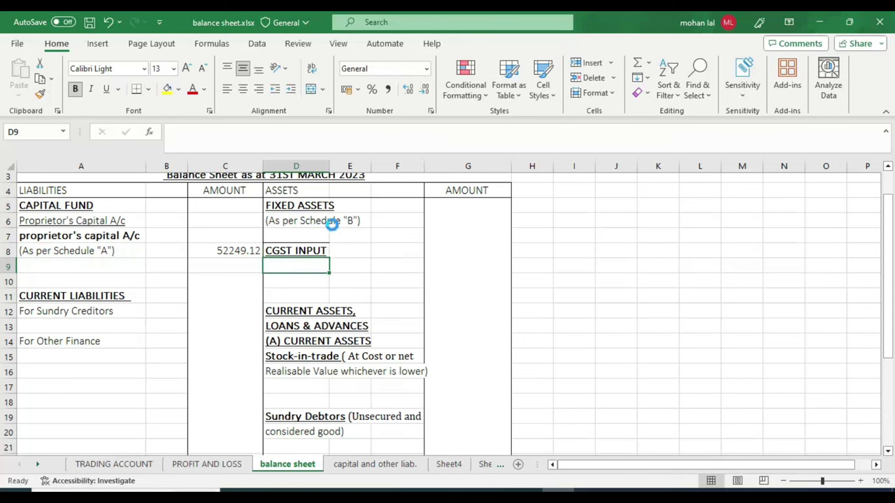
pyautogui.hotkey('ctrl', 'd')
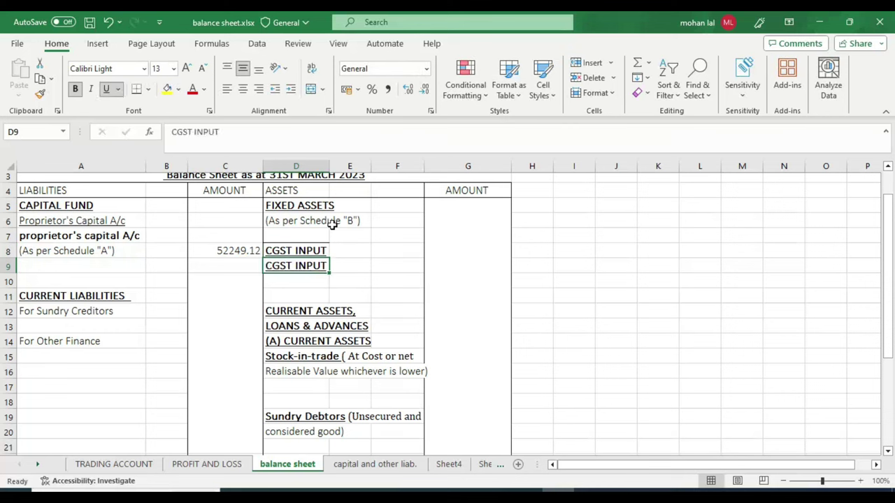
pyautogui.press('F2')
pyautogui.press('Home')
pyautogui.press('Delete')
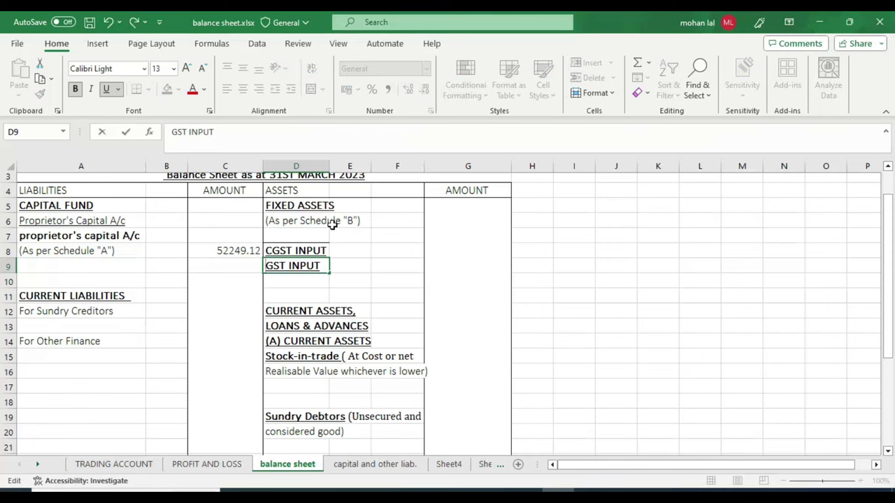
pyautogui.write('S')
pyautogui.press('Return')
pyautogui.press('Up')
pyautogui.press('Up')
pyautogui.press('Up')
pyautogui.press('Right')
pyautogui.press('Down')
pyautogui.press('Right')
pyautogui.press('Right')
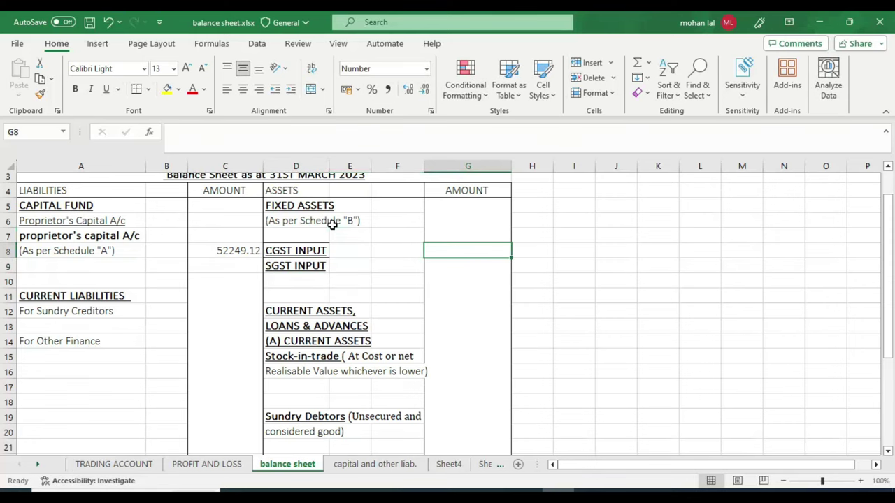
# Enter 2341.27 in G8 and G9 for CGST and SGST, checking TallyPrime's figure
pyautogui.press('alt')
pyautogui.hotkey('alt', 'Tab')
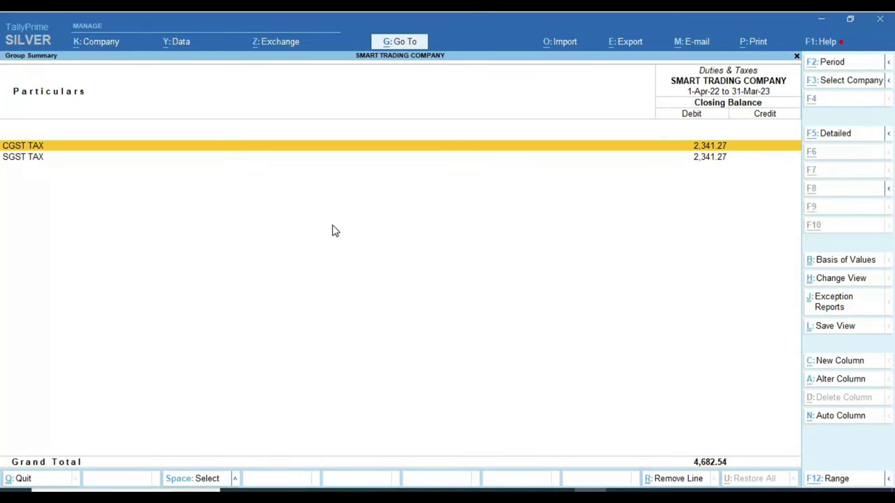
pyautogui.hotkey('alt', 'Tab')
pyautogui.write('2')
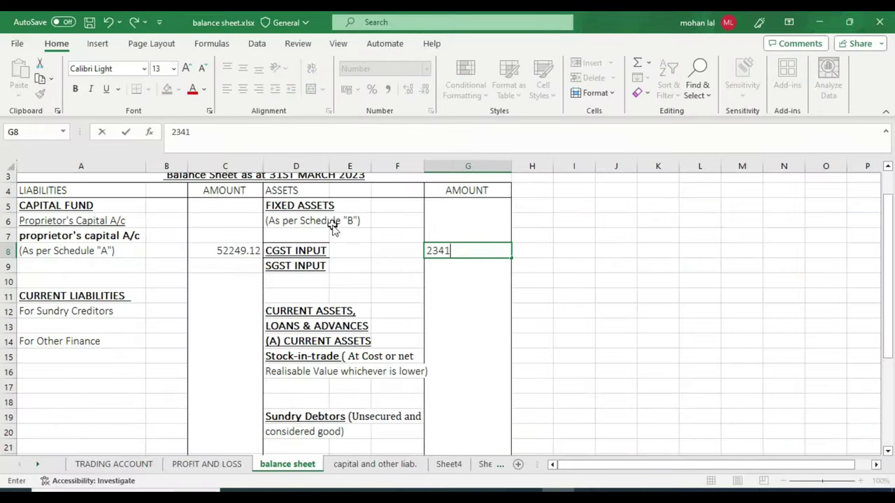
pyautogui.hotkey('alt', 'Tab')
pyautogui.hotkey('alt', 'Tab')
pyautogui.write('.2')
pyautogui.press('Return')
pyautogui.hotkey('ctrl', 'd')
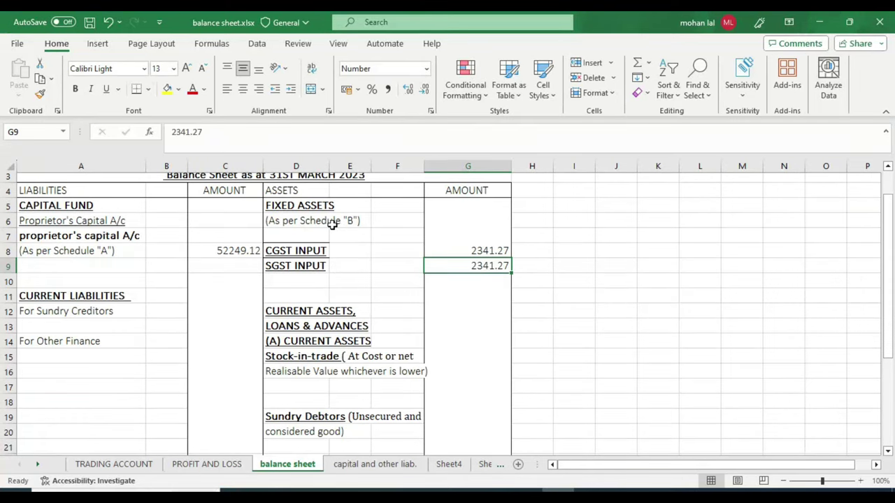
pyautogui.press('Left')
pyautogui.press('Left')
pyautogui.press('Left')
pyautogui.press('Left')
pyautogui.press('Down')
pyautogui.press('Down')
pyautogui.hotkey('alt', 'Tab')
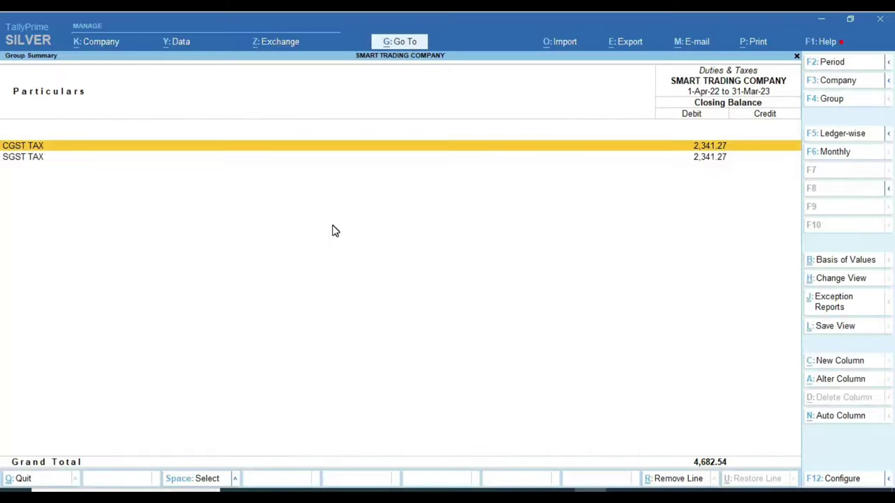
pyautogui.press('Escape')
# In TallyPrime, open the Sundry Creditors breakdown and inspect the debit-balance creditor
pyautogui.click(310, 177)
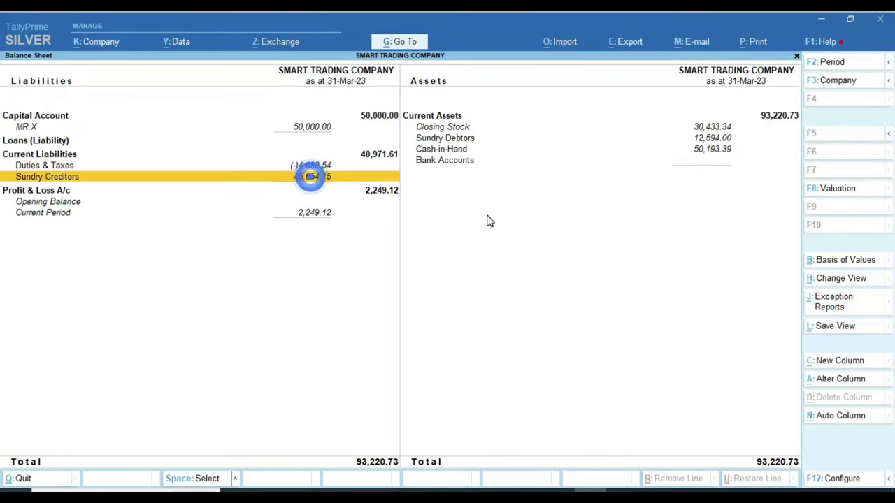
pyautogui.press('Return')
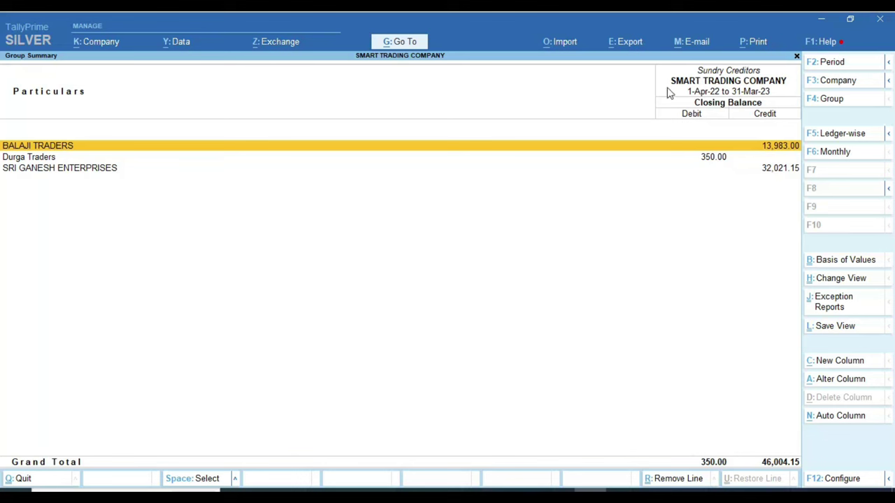
pyautogui.click(715, 157)
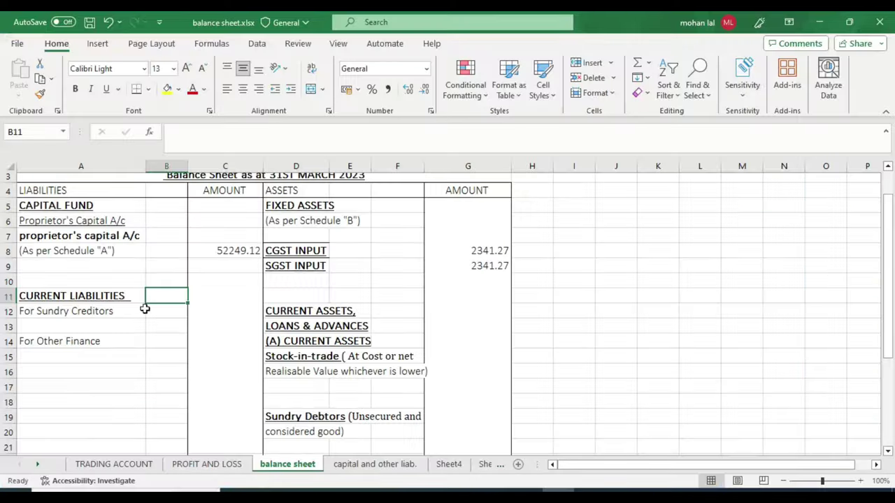
# Enter 46004.15 as Sundry Creditors in Excel's C12, then return to TallyPrime's Balance Sheet
pyautogui.click(217, 315)
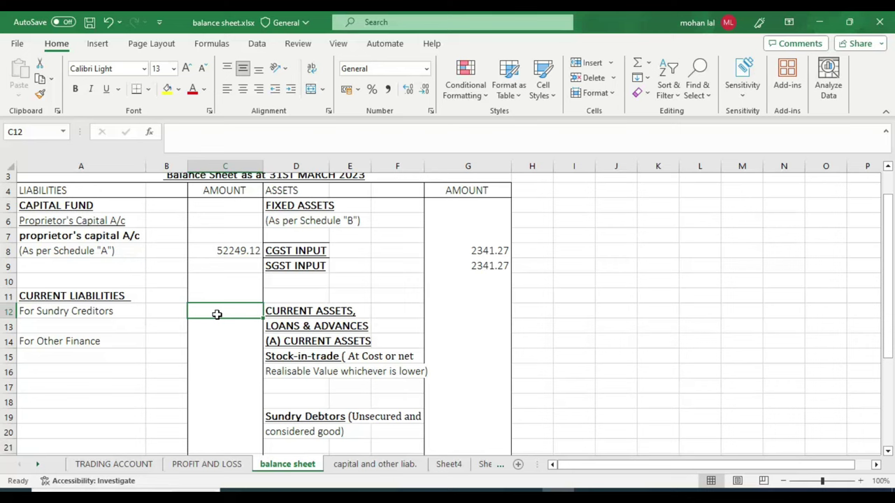
pyautogui.write('46004')
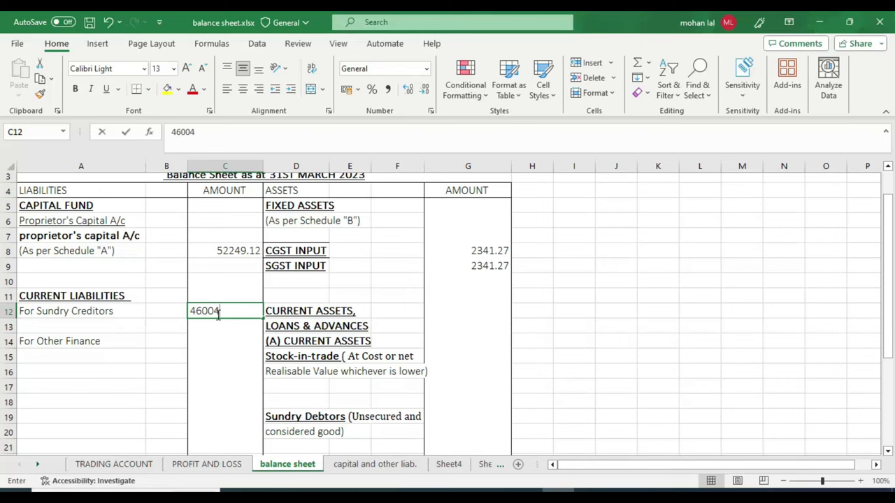
pyautogui.hotkey('alt', 'Tab')
pyautogui.hotkey('alt', 'Tab')
pyautogui.write('.')
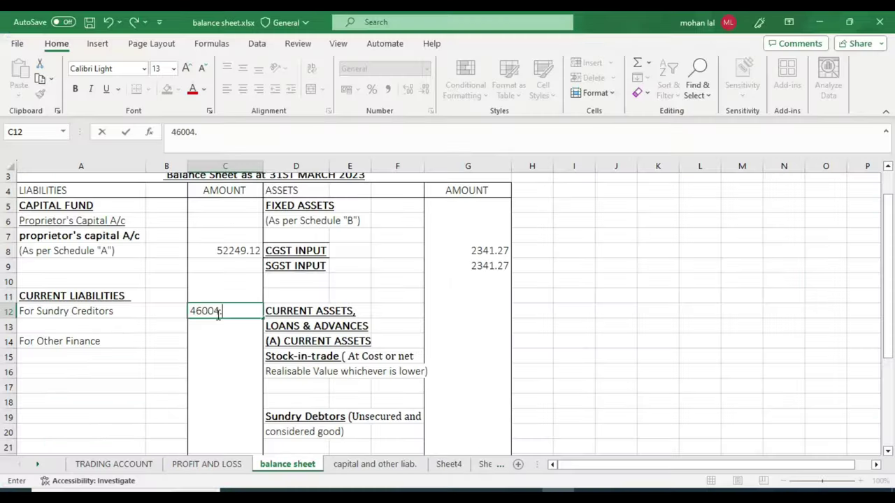
pyautogui.press('Return')
pyautogui.press('Down')
pyautogui.press('Left')
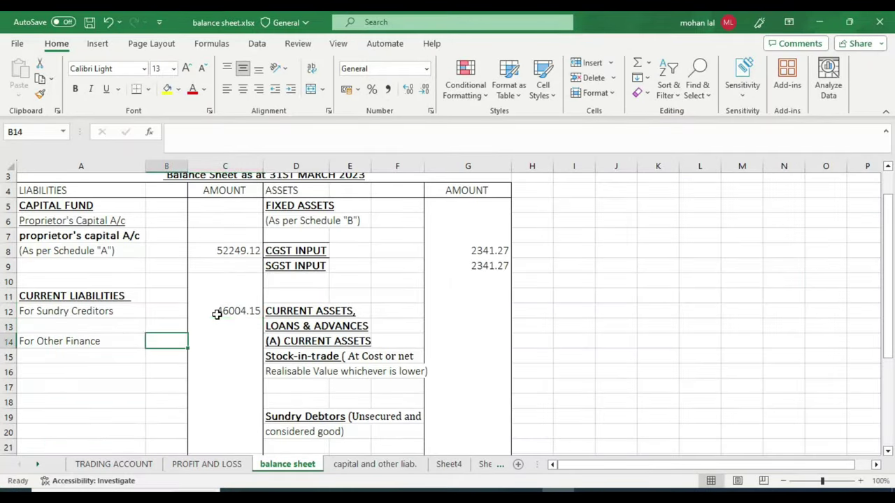
pyautogui.hotkey('alt', 'Tab')
pyautogui.press('Escape')
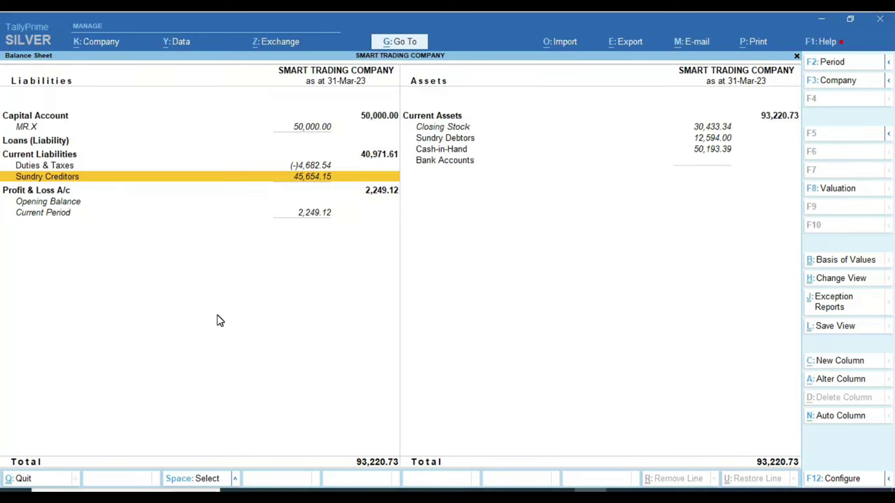
pyautogui.press('Up')
pyautogui.press('Up')
pyautogui.press('Up')
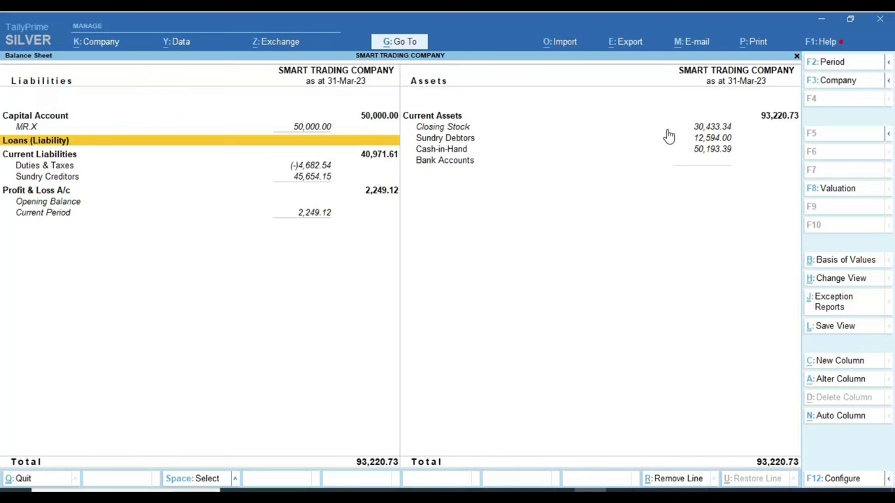
# Compare TallyPrime's Closing Stock with the J7 figure on the PROFIT AND LOSS sheet
pyautogui.click(692, 126)
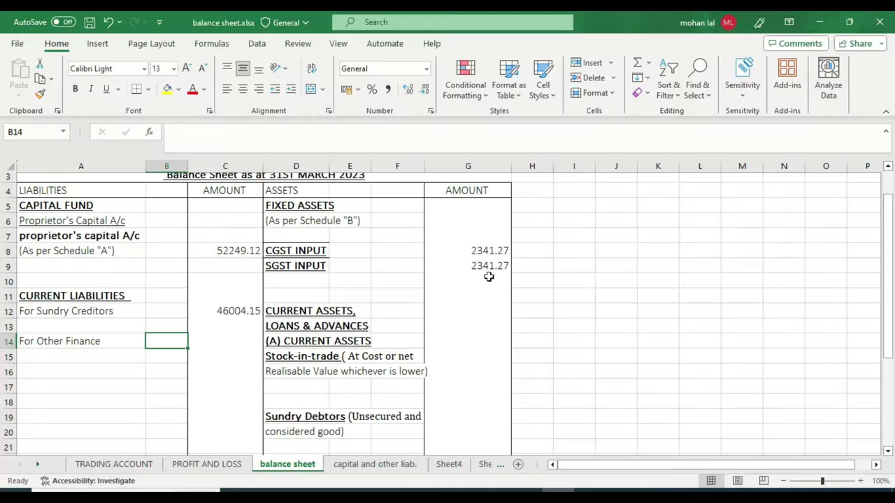
pyautogui.scroll(1, 388, 296)
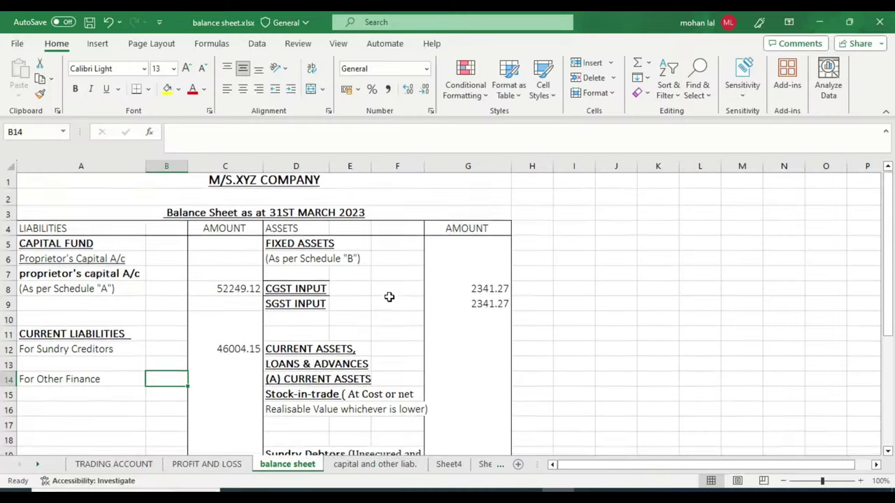
pyautogui.scroll(-1, 382, 319)
pyautogui.scroll(-1, 381, 341)
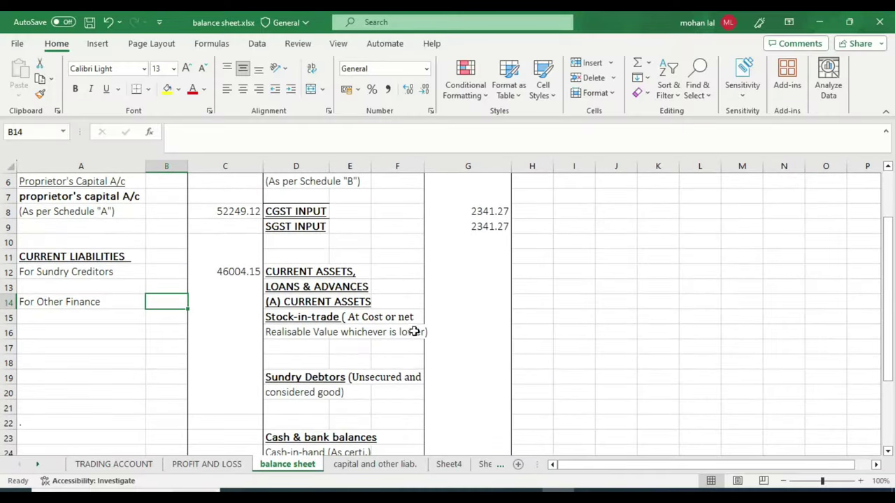
pyautogui.click(482, 315)
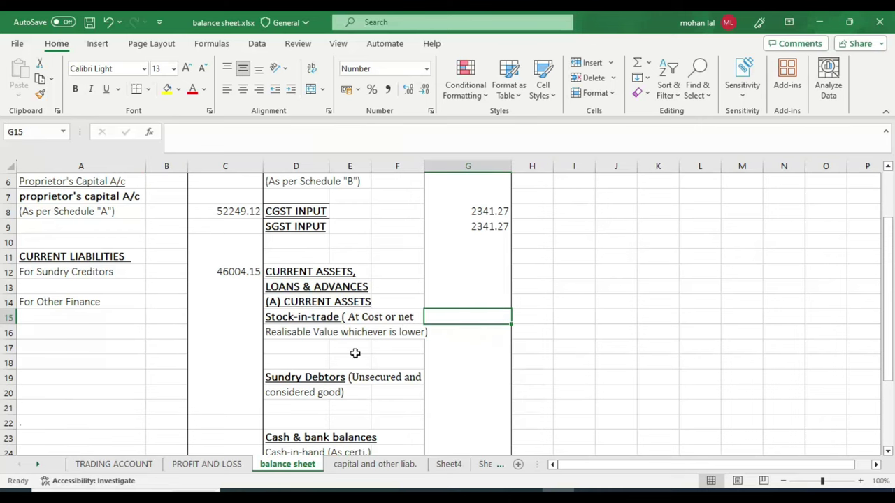
pyautogui.click(190, 470)
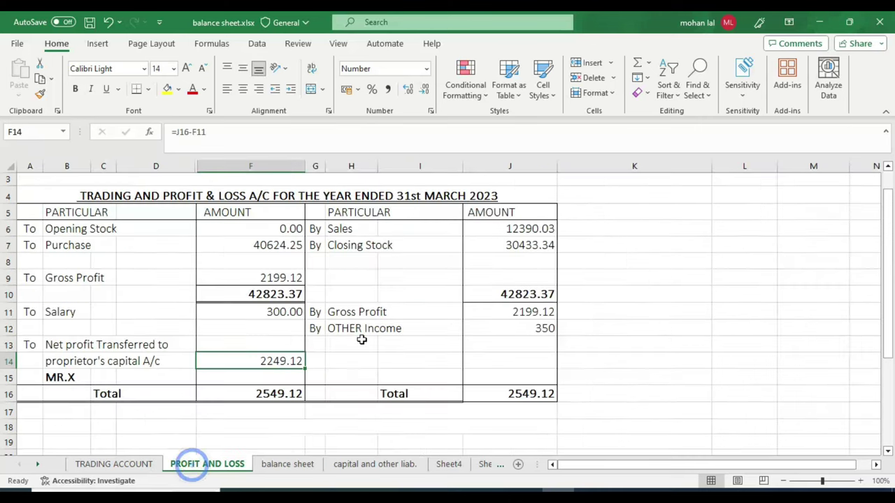
pyautogui.click(518, 246)
pyautogui.click(287, 465)
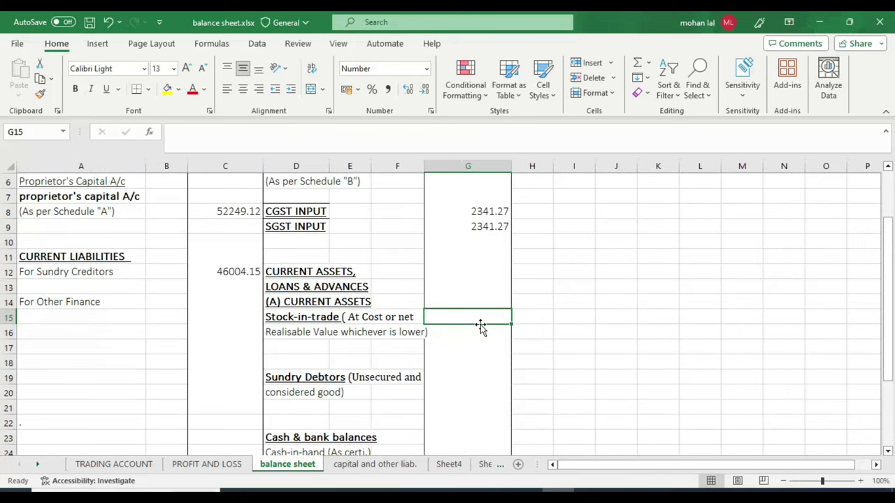
# Link Stock-in-trade G15 to ='PROFIT AND LOSS'!J7 (30433.34) and open TallyPrime's Sundry Debtors breakdown
pyautogui.write('=')
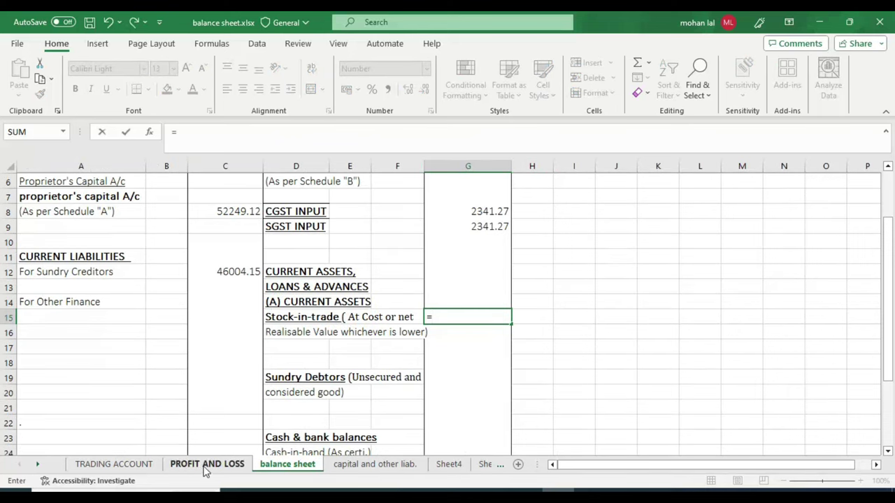
pyautogui.click(205, 470)
pyautogui.click(510, 243)
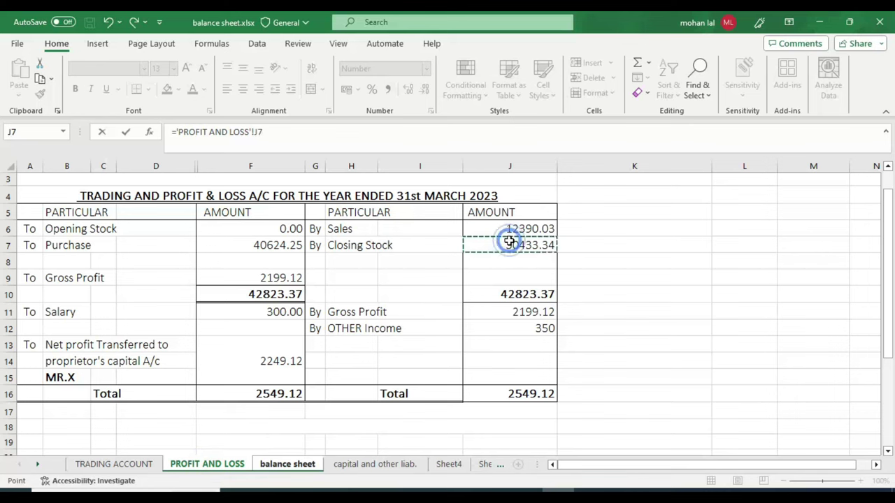
pyautogui.press('Return')
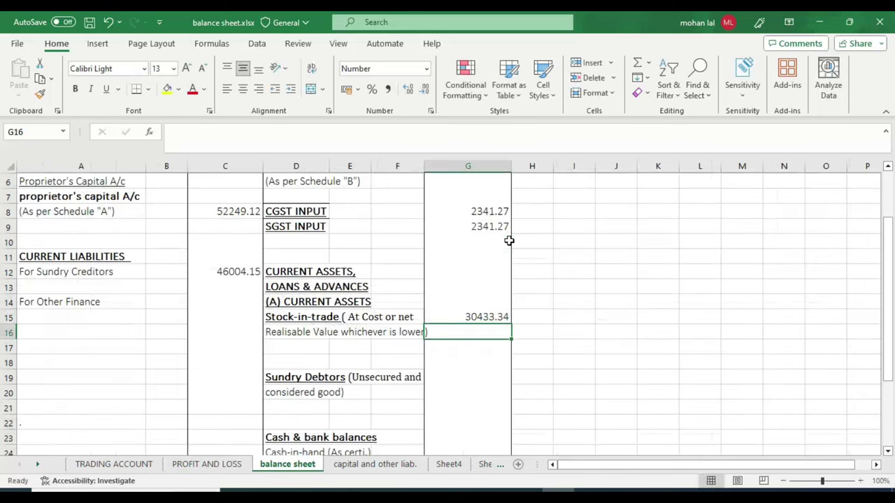
pyautogui.press('Up')
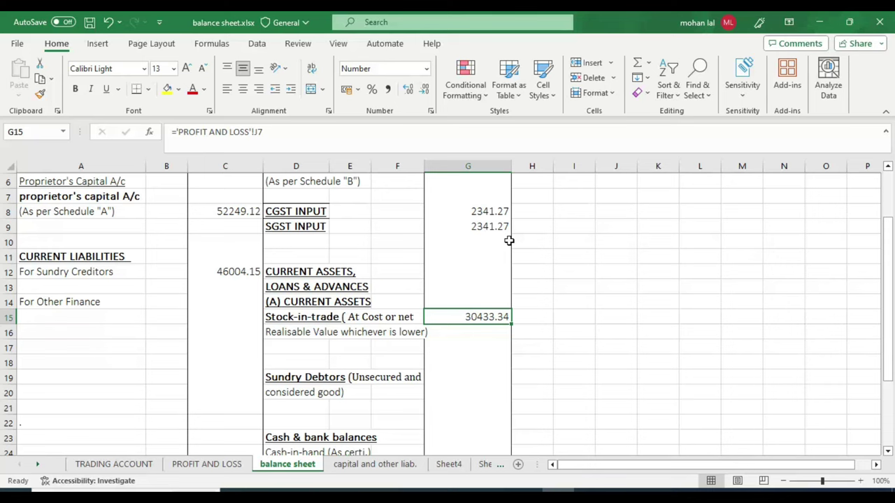
pyautogui.press('Down')
pyautogui.press('Down')
pyautogui.press('Down')
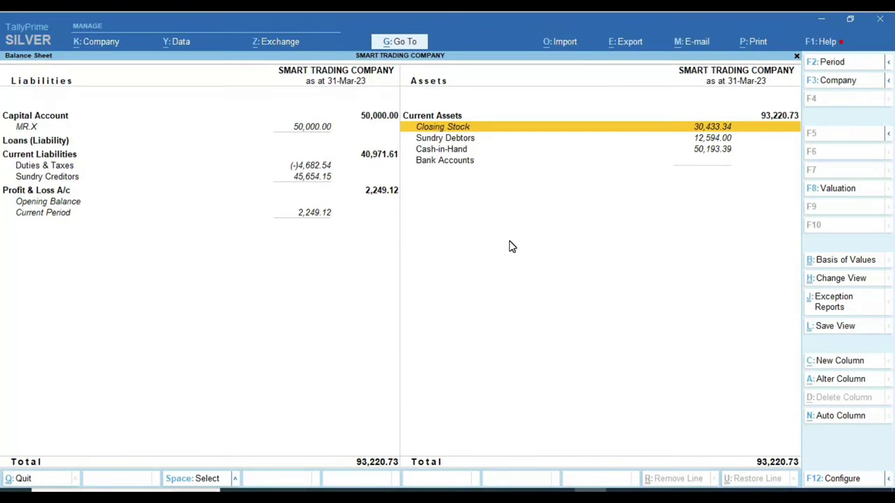
pyautogui.press('Down')
pyautogui.press('Return')
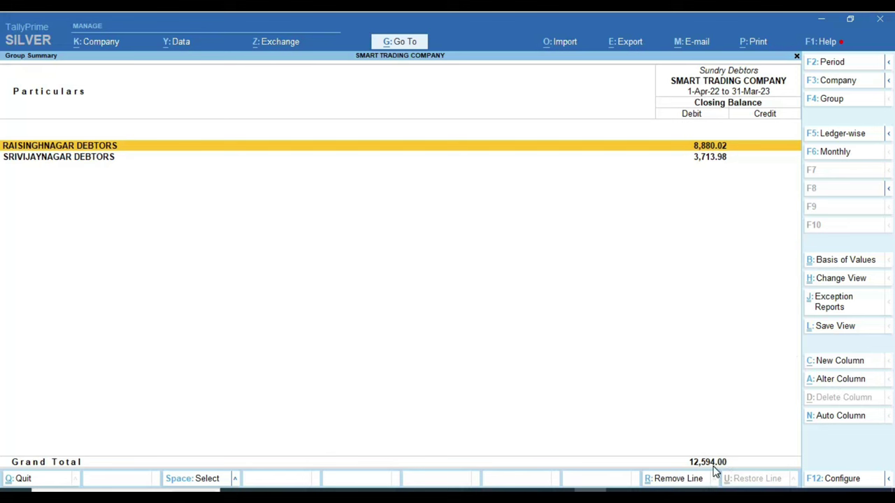
# Drill from the Balance Sheet into Sundry Creditors down to Durga Traders' entries
pyautogui.press('Escape')
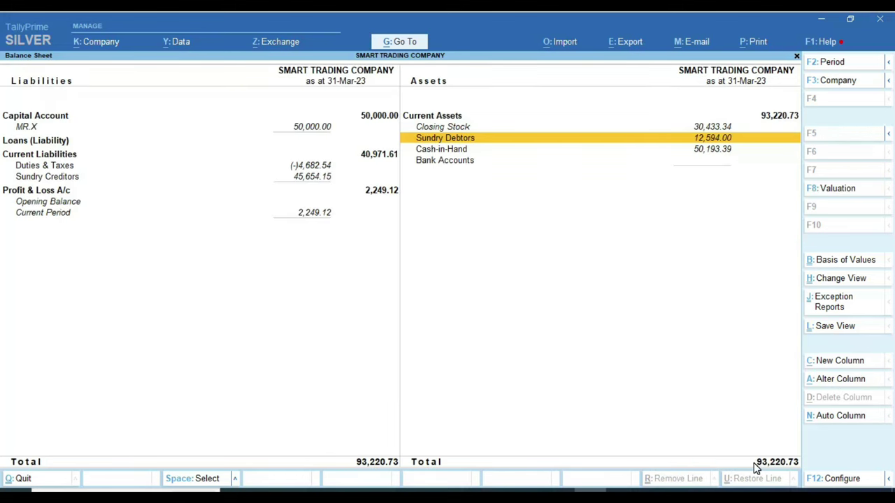
pyautogui.press('Left')
pyautogui.press('Down')
pyautogui.press('Down')
pyautogui.press('Down')
pyautogui.press('Return')
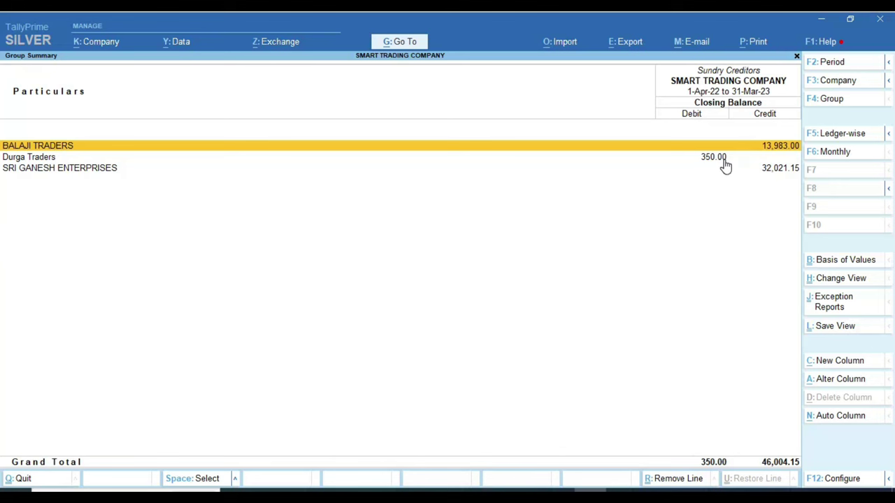
pyautogui.press('Escape')
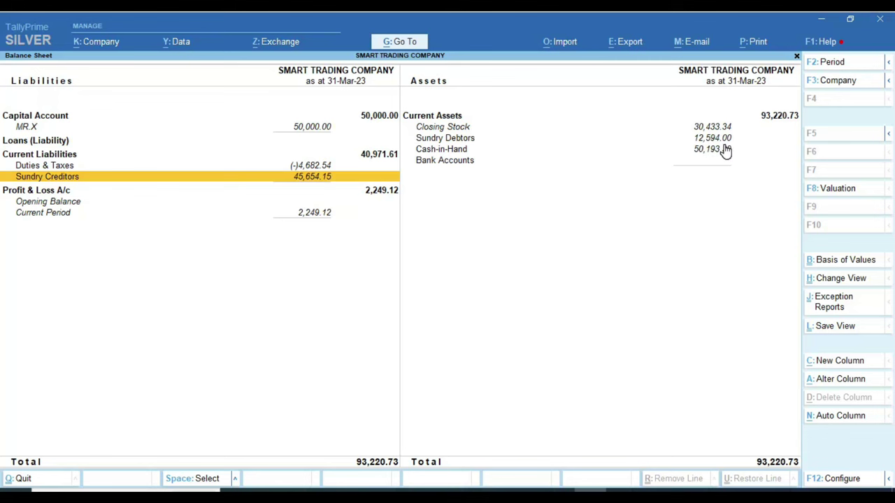
pyautogui.press('Return')
pyautogui.press('Down')
pyautogui.press('Return')
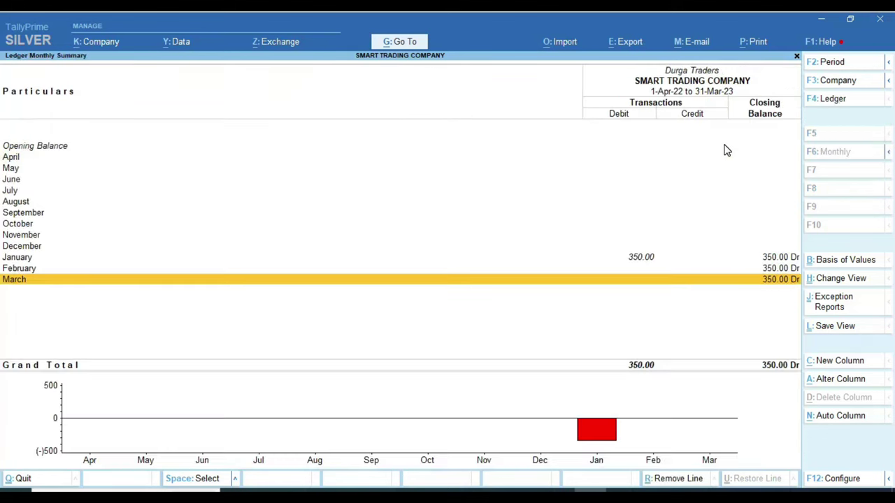
pyautogui.press('Up')
pyautogui.press('Up')
# Regroup the Durga Traders ledger under Sundry Debtors, raising the debtors total to 12,944.00
pyautogui.press('Return')
pyautogui.press('Return')
pyautogui.press('Return')
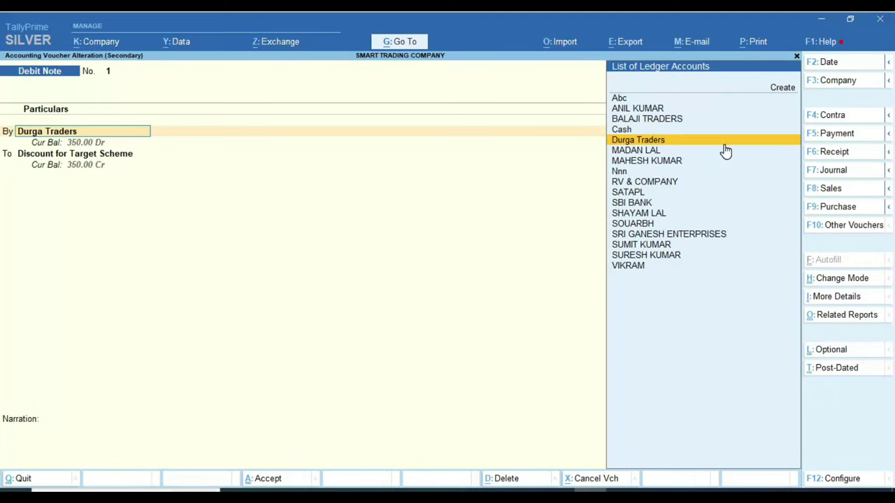
pyautogui.hotkey('ctrl', 'Return')
pyautogui.press('Return')
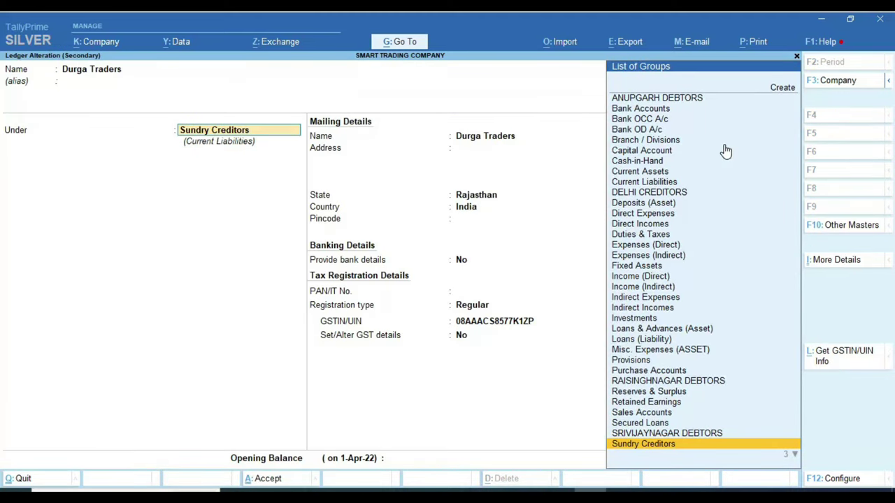
pyautogui.press('Down')
pyautogui.press('Return')
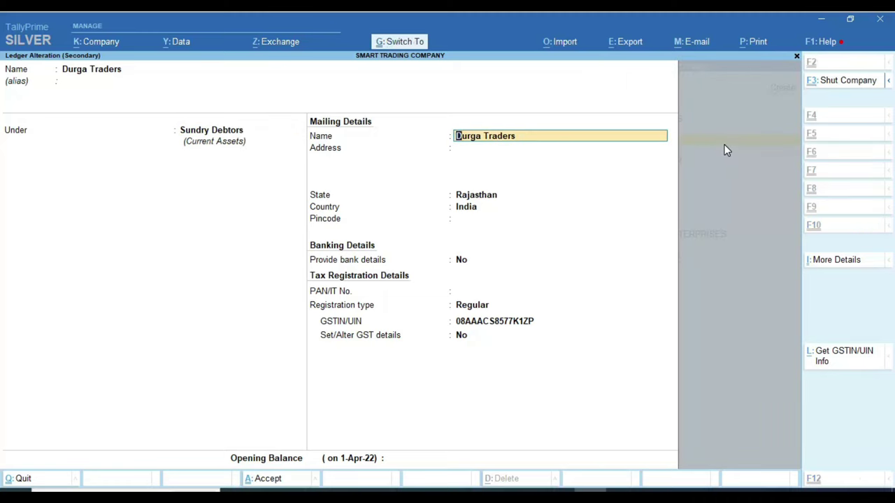
pyautogui.hotkey('ctrl', 'a')
pyautogui.hotkey('ctrl', 'a')
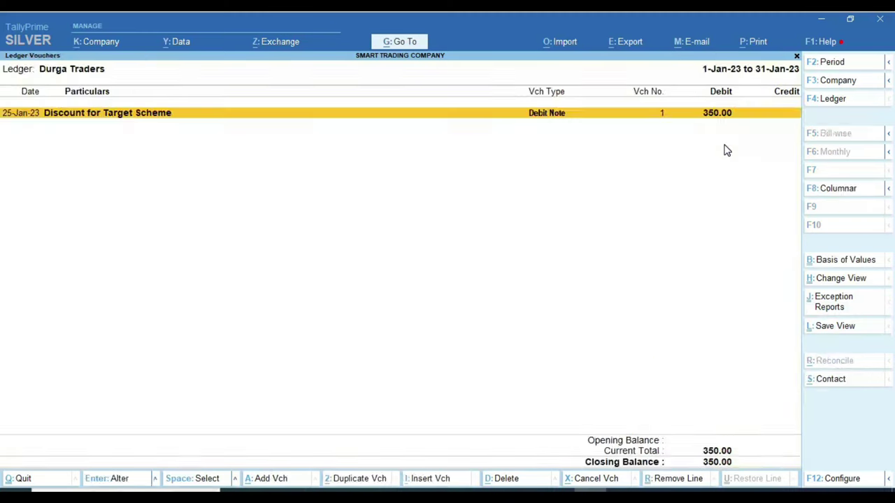
pyautogui.press('Escape')
pyautogui.press('Escape')
pyautogui.press('Escape')
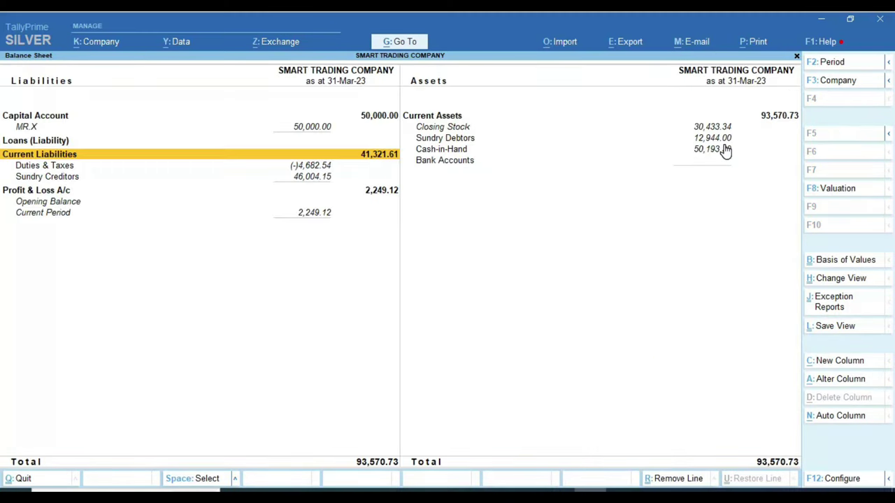
pyautogui.press('Right')
pyautogui.press('Up')
pyautogui.press('Up')
pyautogui.press('Return')
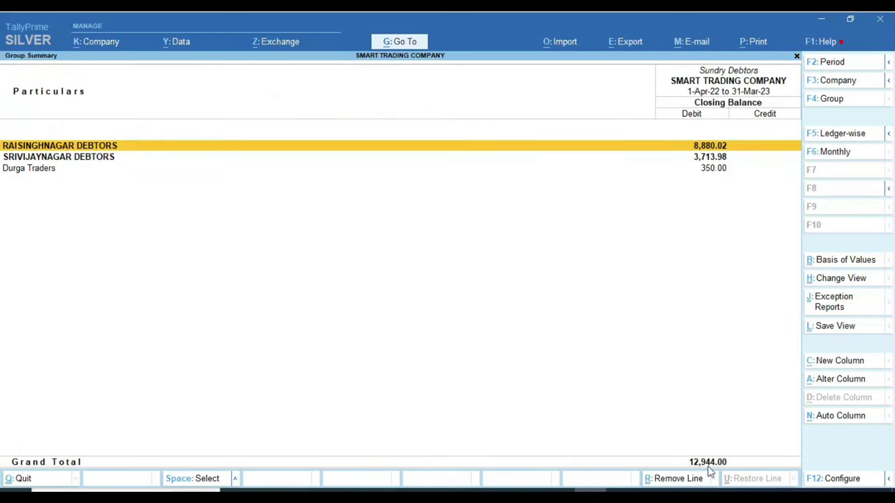
# Enter 12944 as the Sundry Debtors amount on Excel's balance sheet
pyautogui.hotkey('alt', 'Tab')
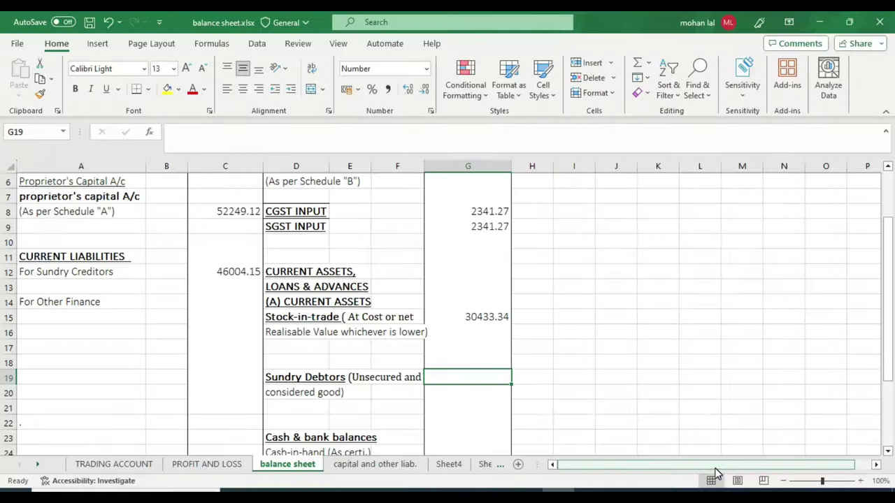
pyautogui.write('12944')
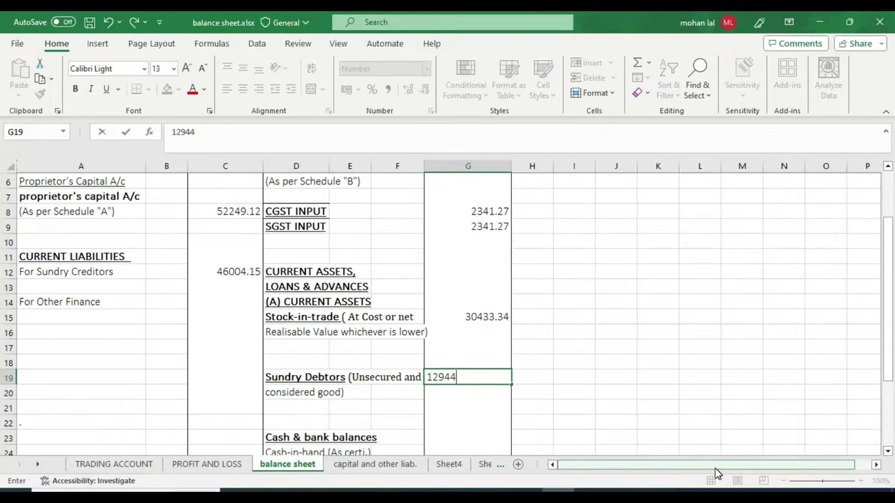
pyautogui.press('Return')
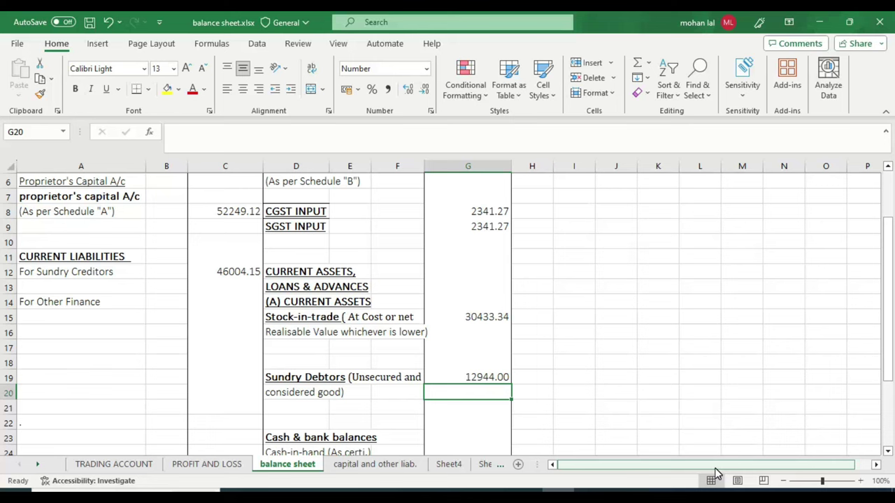
# Review Sheet4 and the Schedule C amounts, then return to TallyPrime's Balance Sheet
pyautogui.click(448, 464)
pyautogui.click(383, 466)
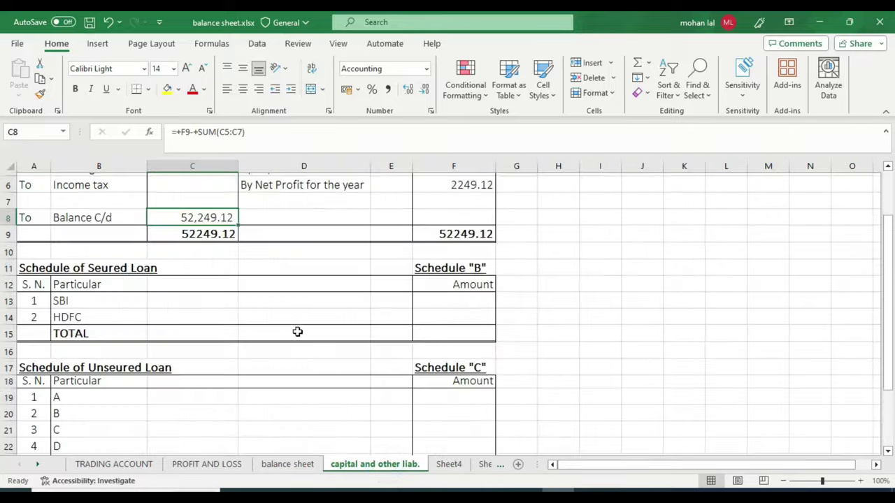
pyautogui.scroll(-2, 187, 333)
pyautogui.scroll(-1, 187, 333)
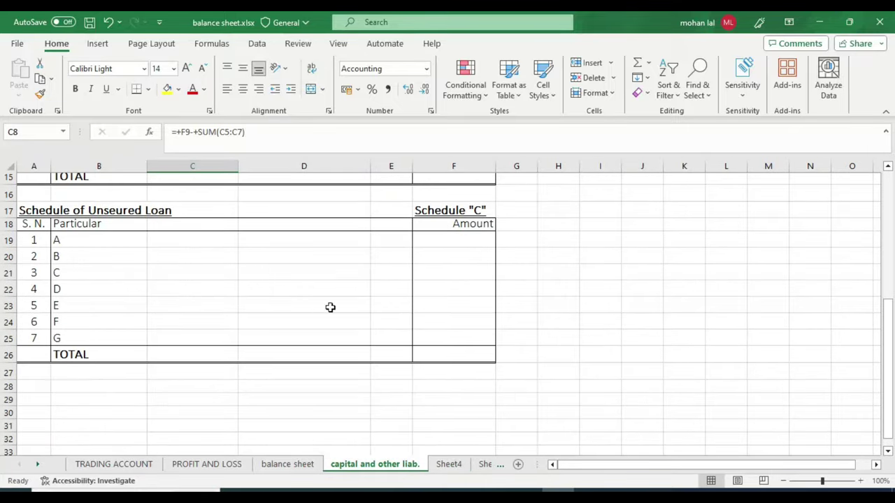
pyautogui.click(447, 242)
pyautogui.click(448, 257)
pyautogui.click(451, 273)
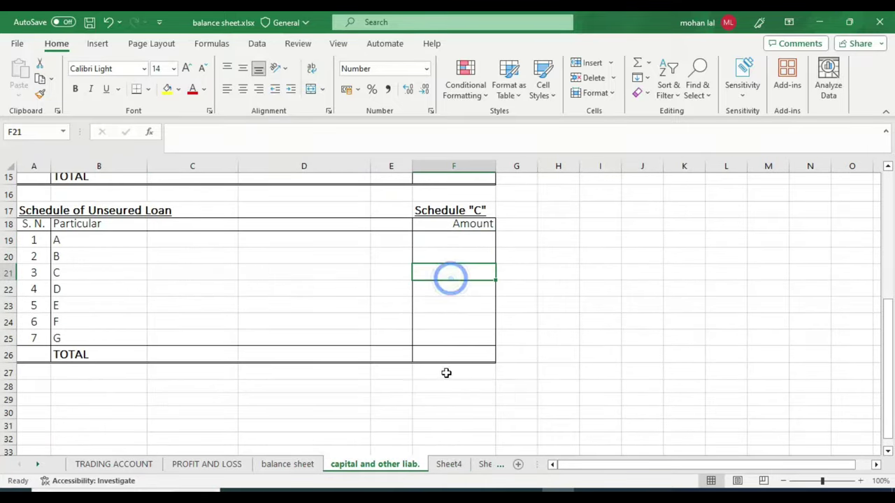
pyautogui.click(457, 356)
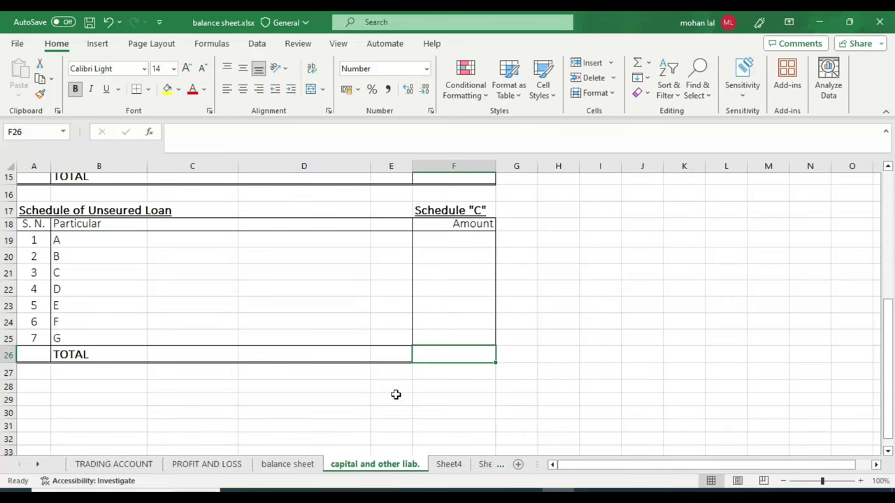
pyautogui.click(296, 466)
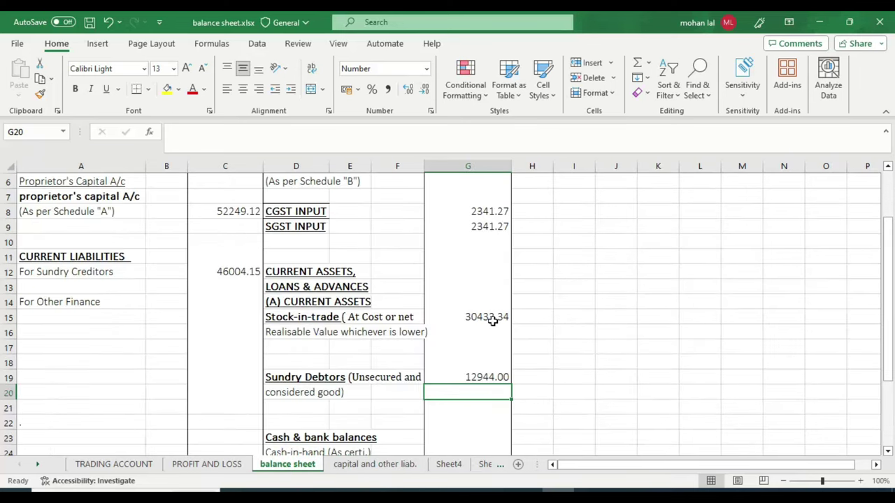
pyautogui.click(474, 376)
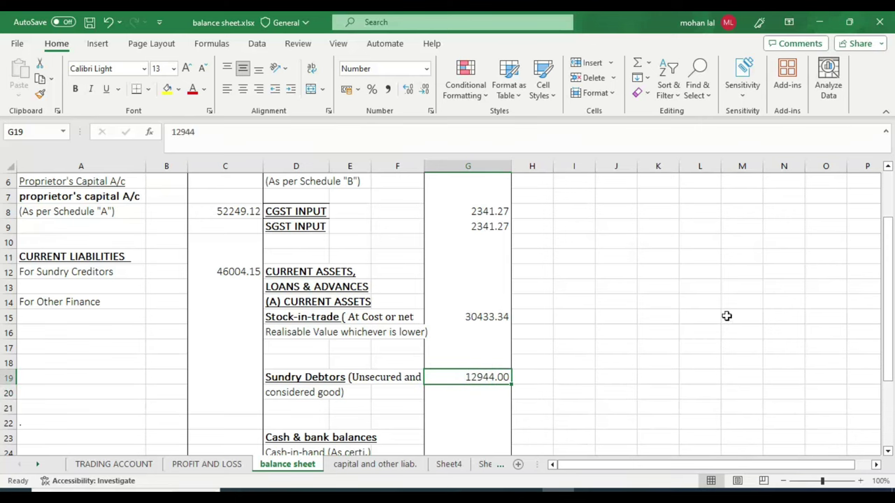
pyautogui.hotkey('alt', 'Tab')
pyautogui.press('Escape')
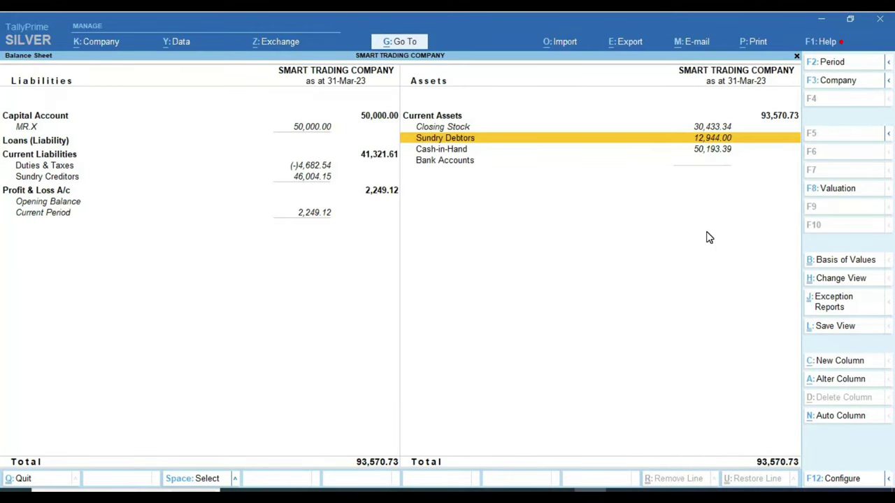
# Copy TallyPrime's Cash-in-Hand balance into Excel cell G24 as 50193.39
pyautogui.press('Down')
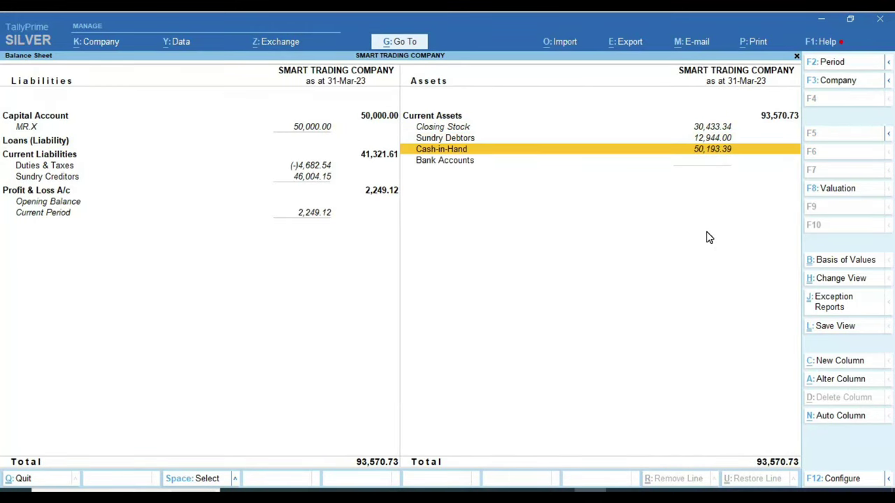
pyautogui.hotkey('alt', 'Tab')
pyautogui.press('Down')
pyautogui.press('Down')
pyautogui.press('Down')
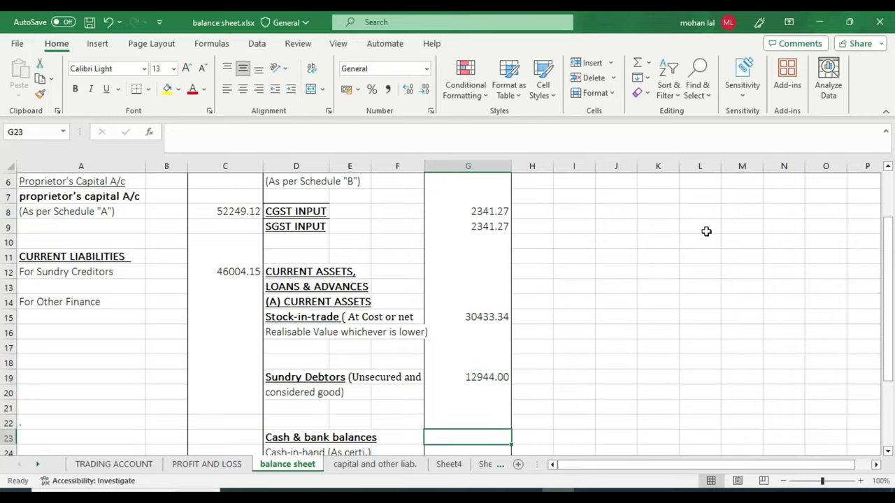
pyautogui.press('Down')
pyautogui.press('Down')
pyautogui.press('Down')
pyautogui.press('Up')
pyautogui.press('Up')
pyautogui.write('5')
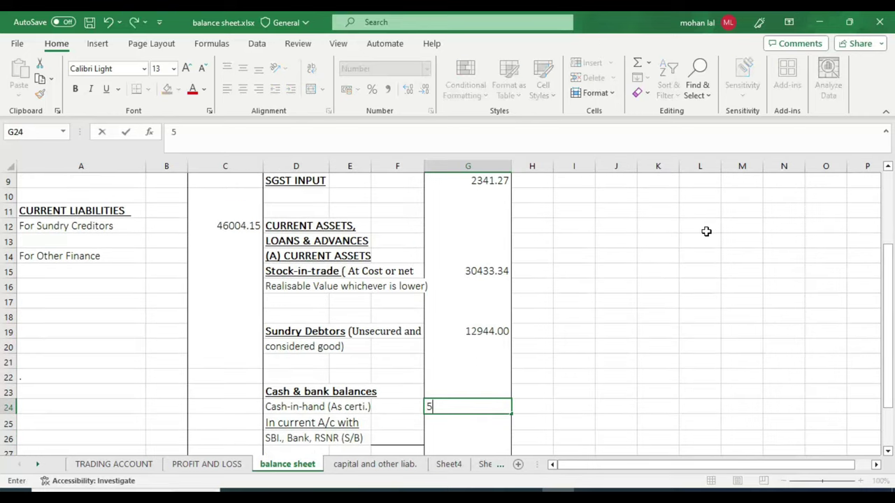
pyautogui.hotkey('alt', 'Tab')
pyautogui.hotkey('alt', 'Tab')
pyautogui.write('01')
pyautogui.write('93.3')
pyautogui.press('Return')
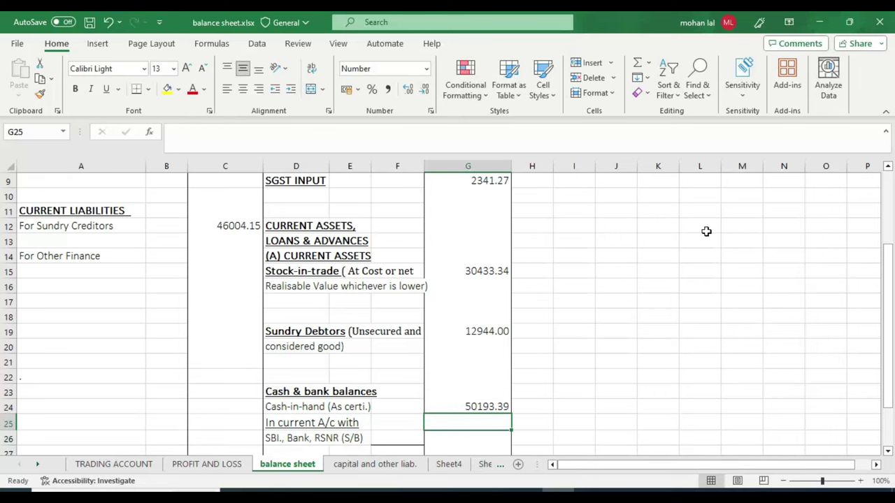
# Review the balance sheet's Capital Fund and the still-blank liabilities total area
pyautogui.scroll(-1, 569, 275)
pyautogui.scroll(-2, 570, 303)
pyautogui.scroll(3, 549, 315)
pyautogui.scroll(3, 497, 287)
pyautogui.scroll(-3, 476, 237)
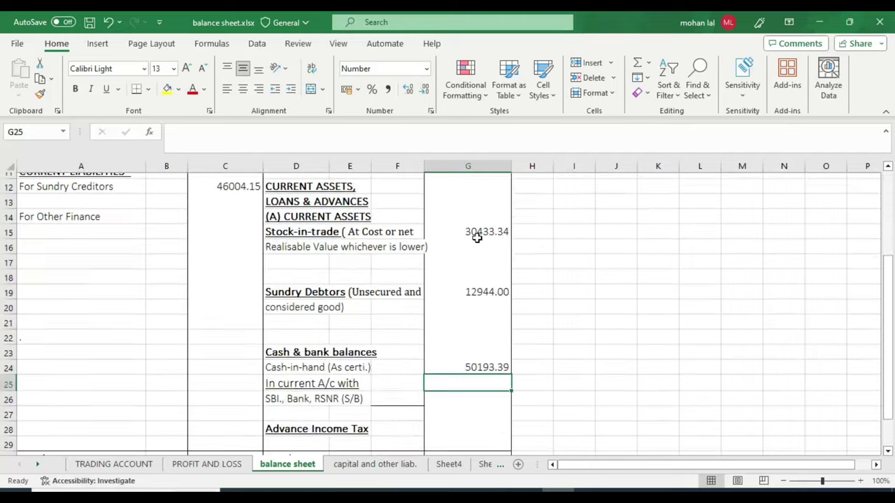
pyautogui.scroll(-2, 499, 342)
pyautogui.scroll(4, 465, 357)
pyautogui.scroll(2, 465, 341)
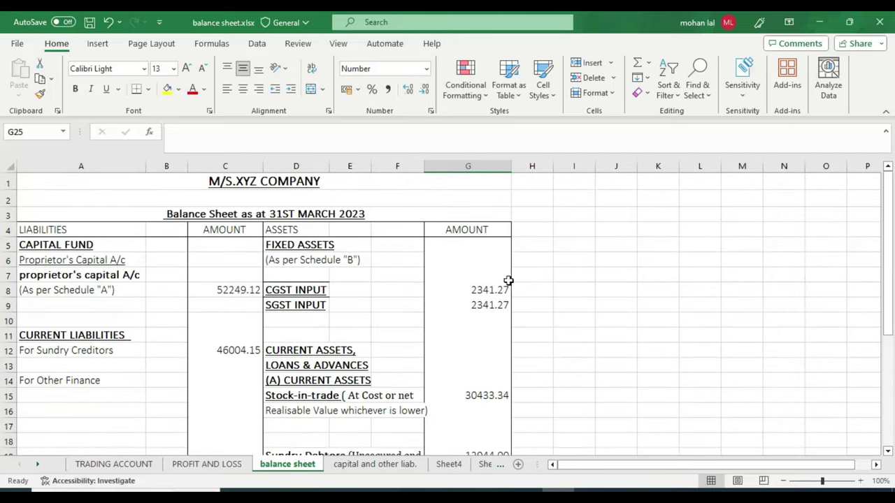
pyautogui.scroll(-3, 260, 366)
pyautogui.scroll(-2, 222, 426)
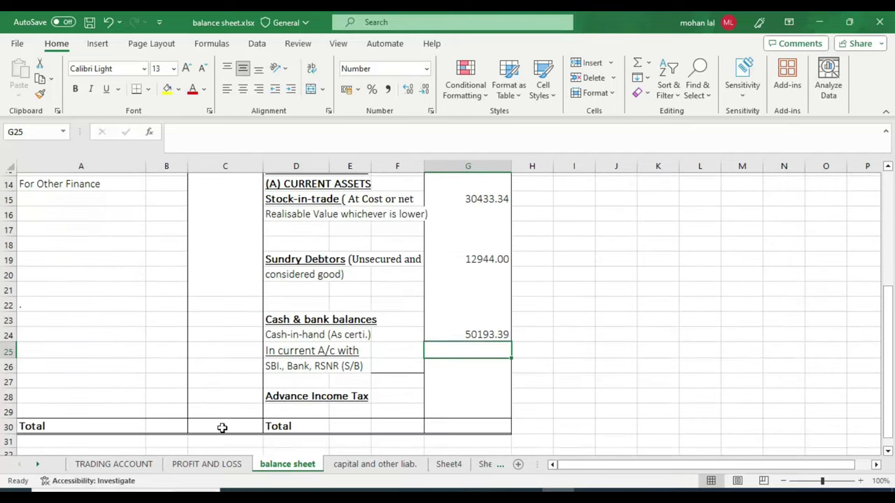
pyautogui.click(219, 424)
pyautogui.scroll(4, 260, 334)
pyautogui.scroll(1, 260, 335)
pyautogui.click(234, 245)
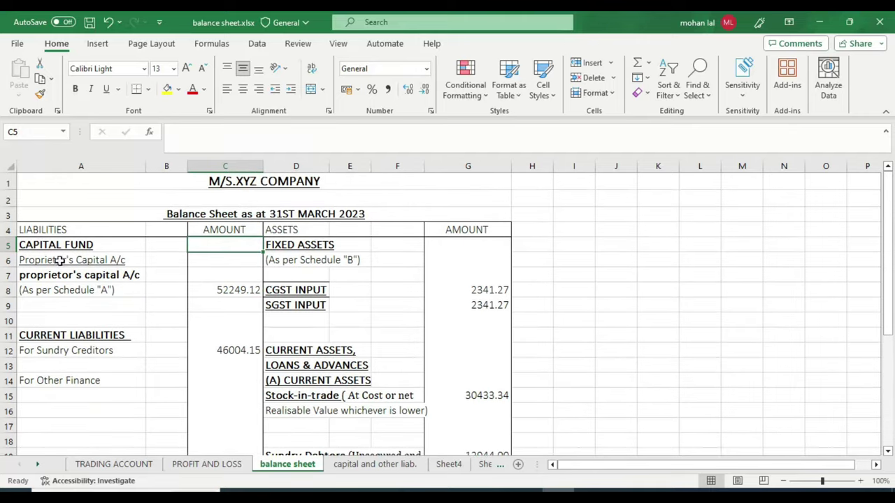
pyautogui.scroll(-3, 186, 322)
pyautogui.scroll(-3, 196, 342)
pyautogui.click(219, 329)
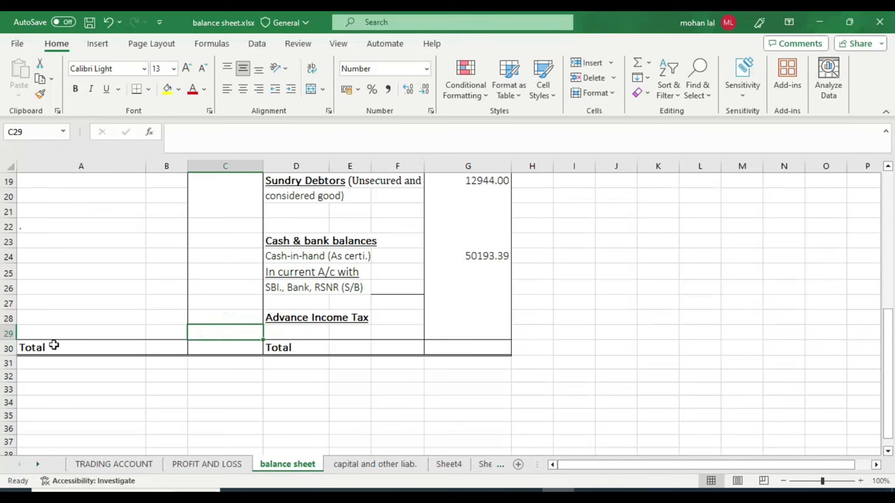
# Total the liabilities in C30 with =SUM(C5:C29), then copy the formula to G30
pyautogui.press('Down')
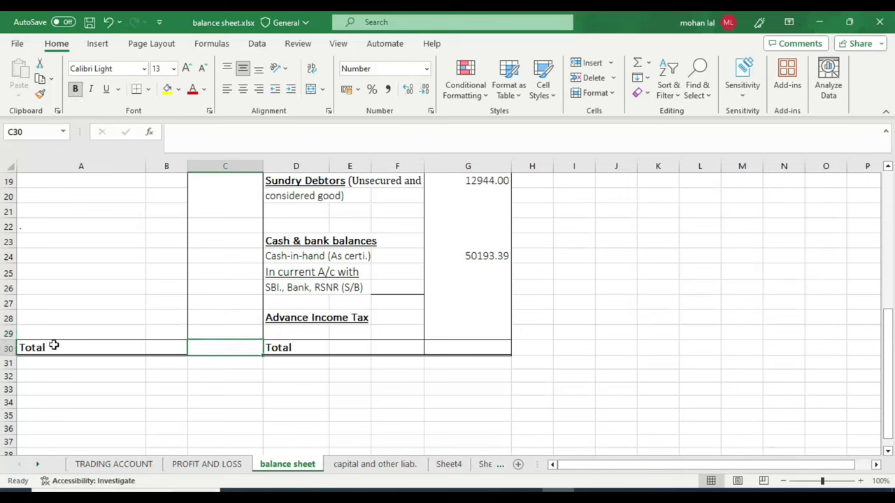
pyautogui.write('=S')
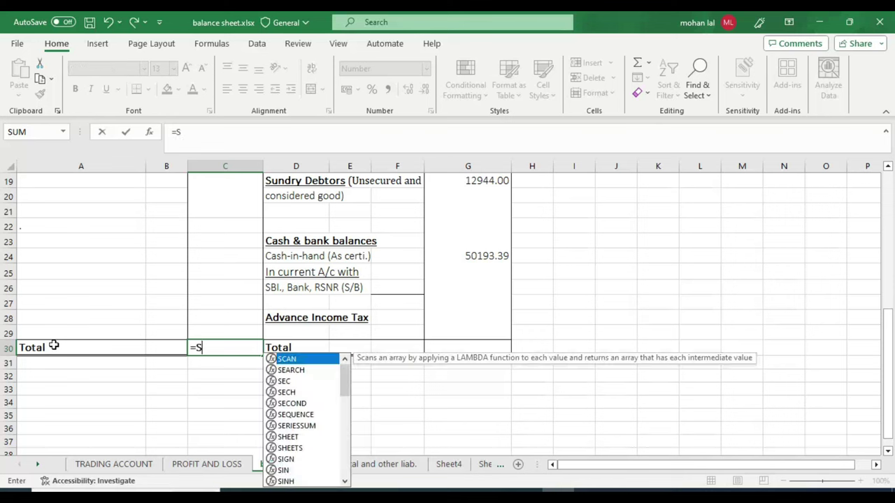
pyautogui.write('UM')
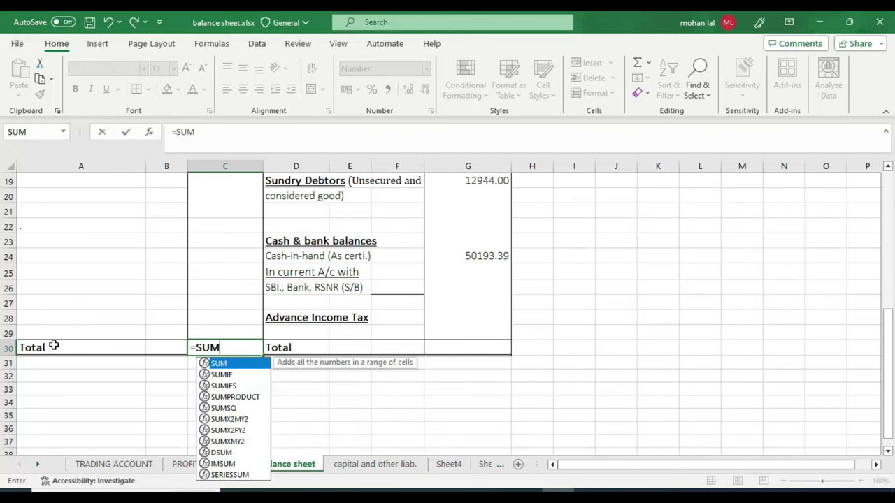
pyautogui.write('(')
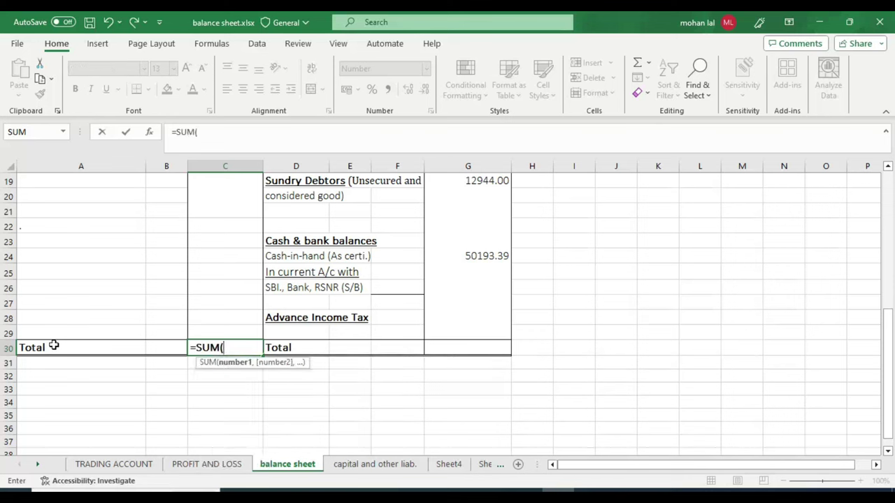
pyautogui.write('C5:')
pyautogui.write('C')
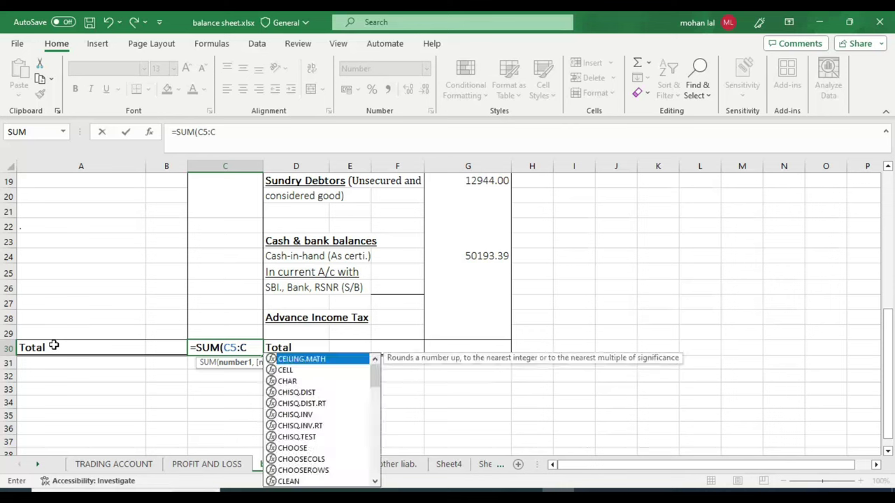
pyautogui.write('29')
pyautogui.press('Return')
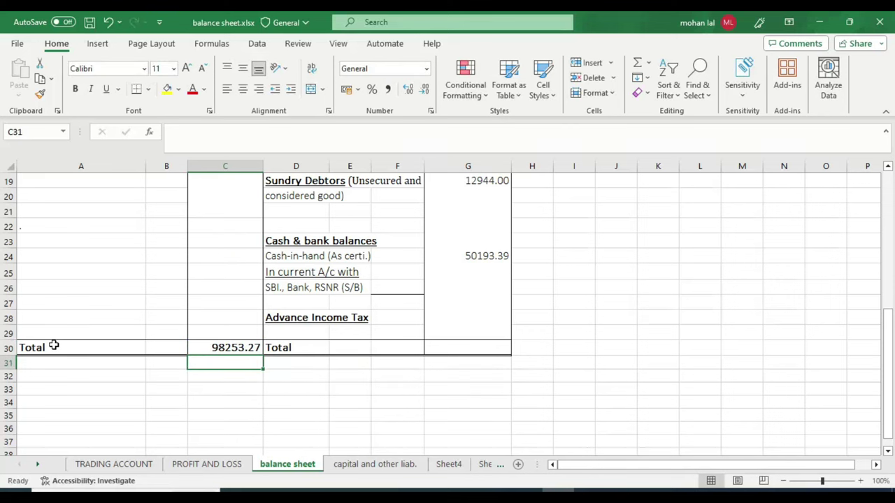
pyautogui.press('Up')
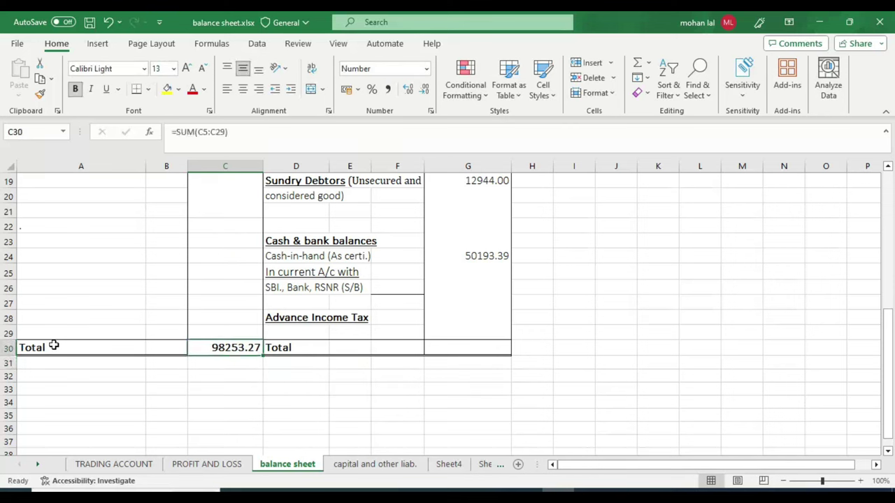
pyautogui.hotkey('ctrl', 'c')
pyautogui.press('Right')
pyautogui.press('Right')
pyautogui.press('Right')
pyautogui.press('Right')
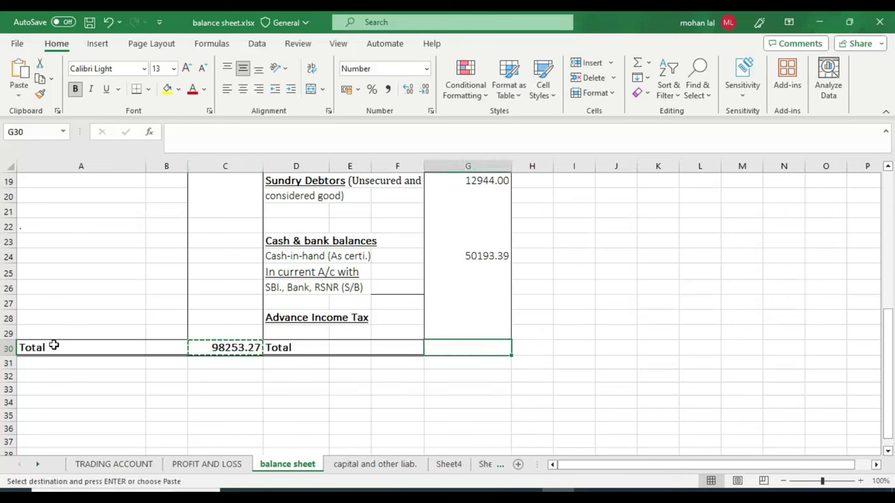
pyautogui.press('Return')
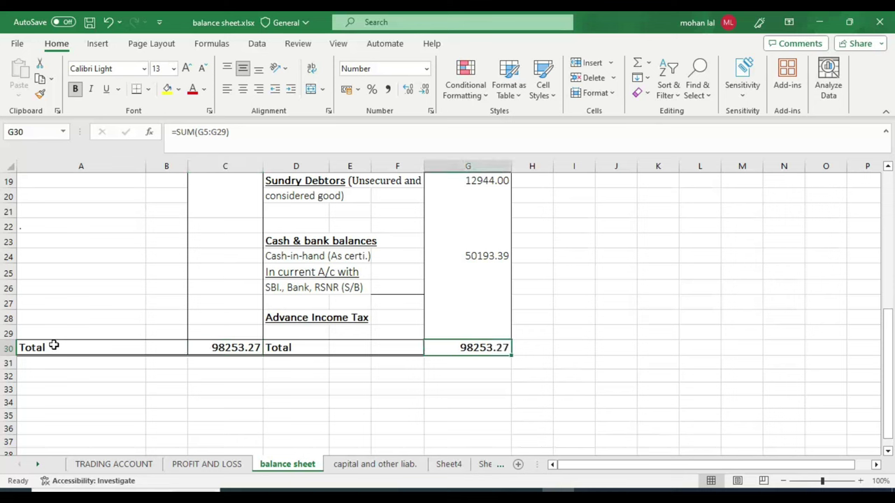
# Put the check formula =G30-C30 in H30 so it shows 0.00
pyautogui.click(528, 348)
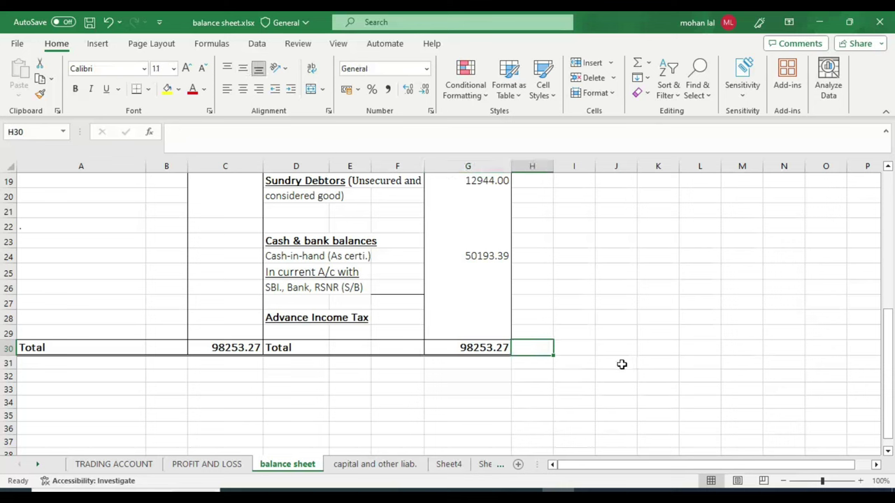
pyautogui.write('=')
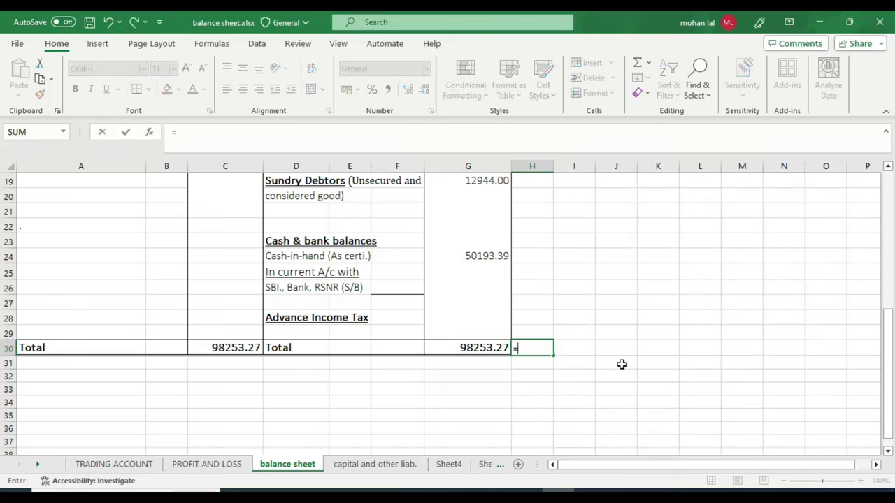
pyautogui.click(493, 345)
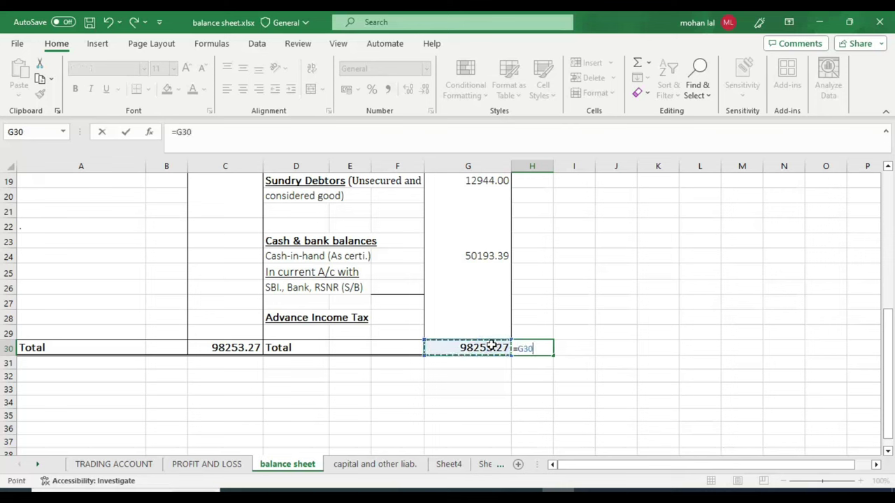
pyautogui.write('-')
pyautogui.click(230, 346)
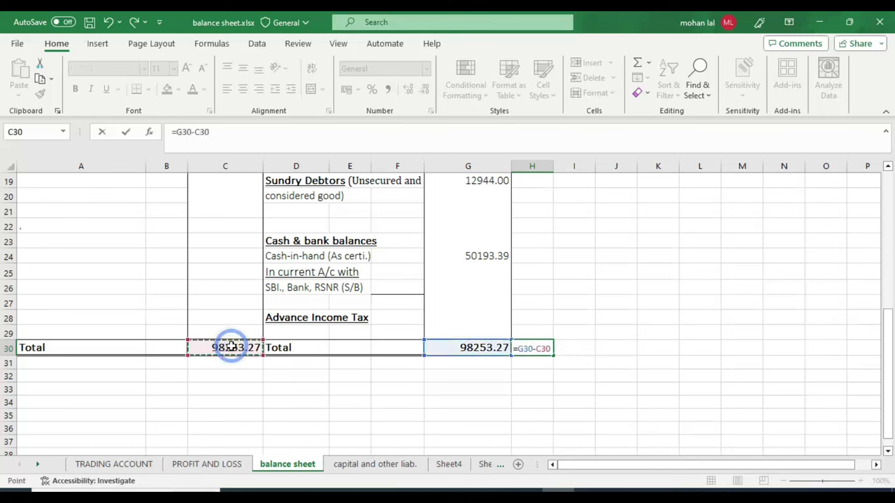
pyautogui.press('Return')
pyautogui.press('Up')
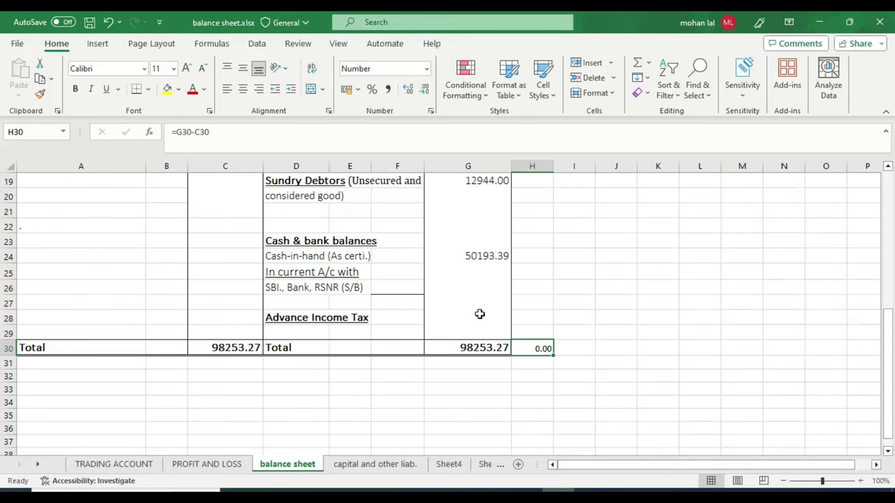
pyautogui.hotkey('alt', 'Tab')
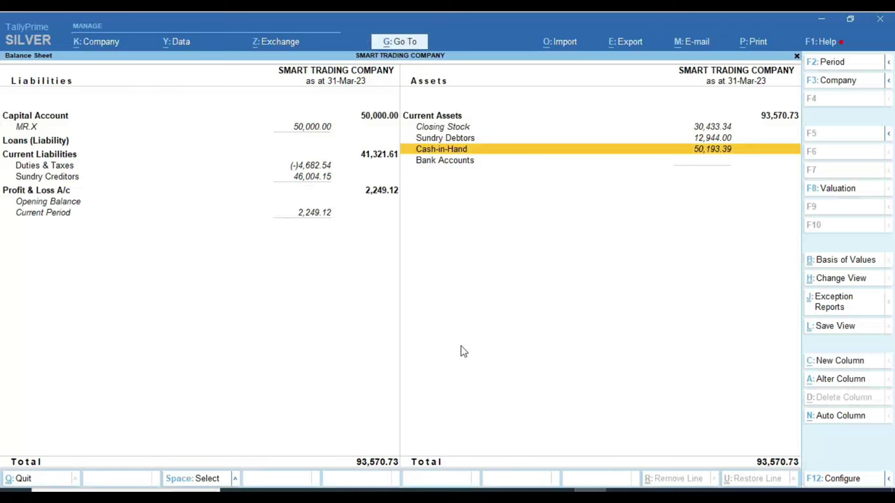
pyautogui.press('ctrl')
pyautogui.hotkey('alt', 'Tab')
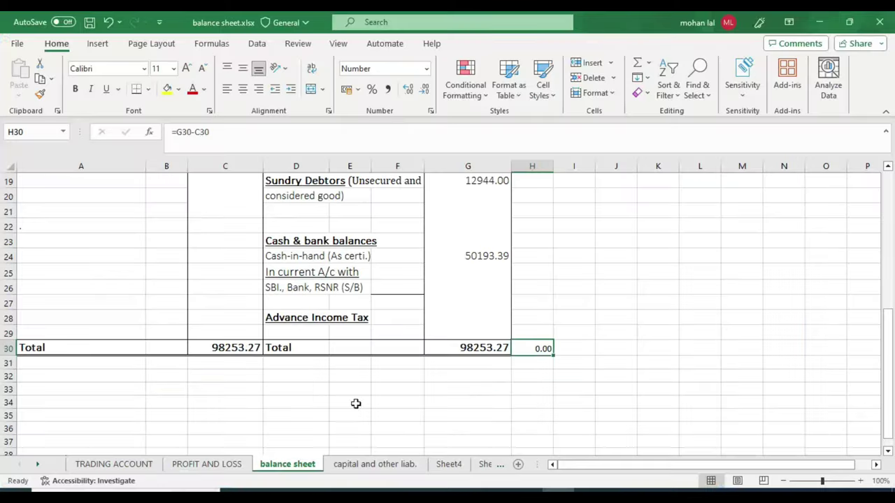
pyautogui.click(224, 346)
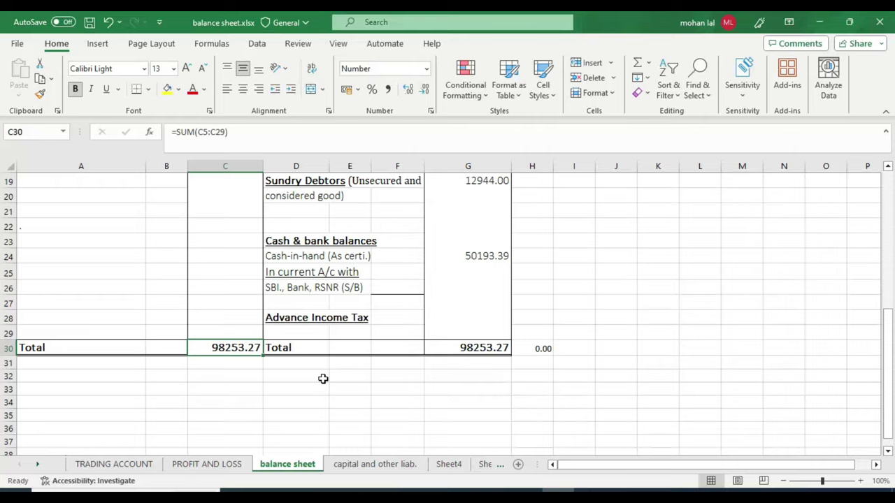
pyautogui.hotkey('alt', 'Tab')
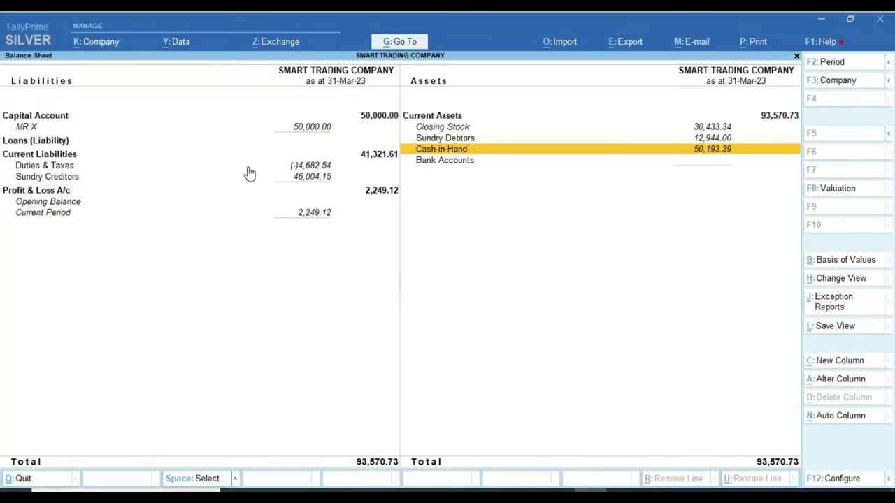
pyautogui.click(207, 172)
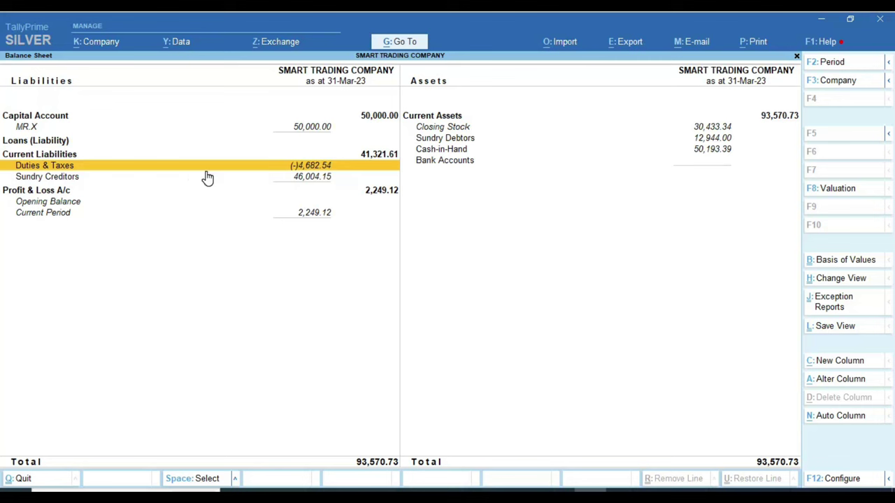
pyautogui.click(208, 175)
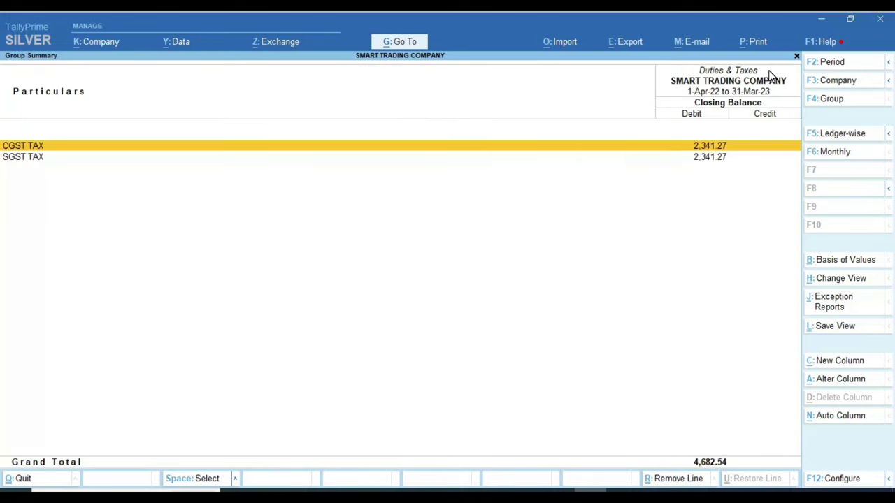
pyautogui.press('Escape')
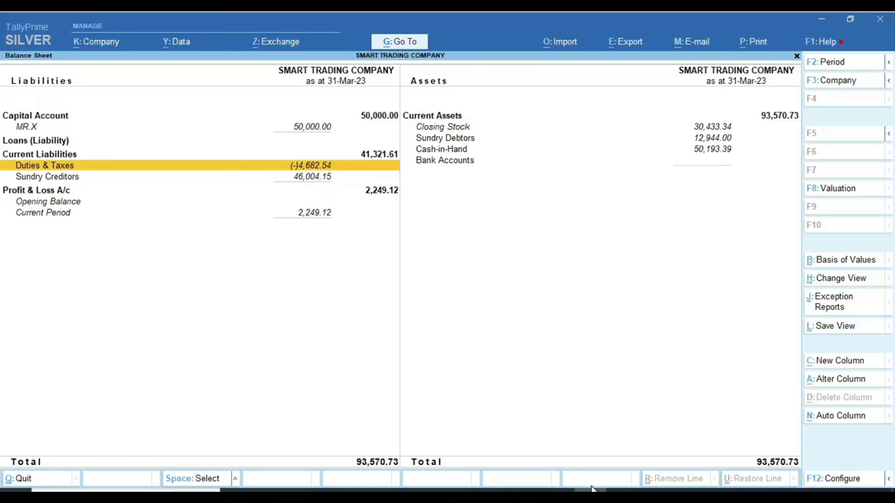
pyautogui.click(573, 456)
# Check the CGST/SGST input sum in G8:G9 and both totals, then return to TallyPrime's Balance Sheet
pyautogui.scroll(2, 489, 262)
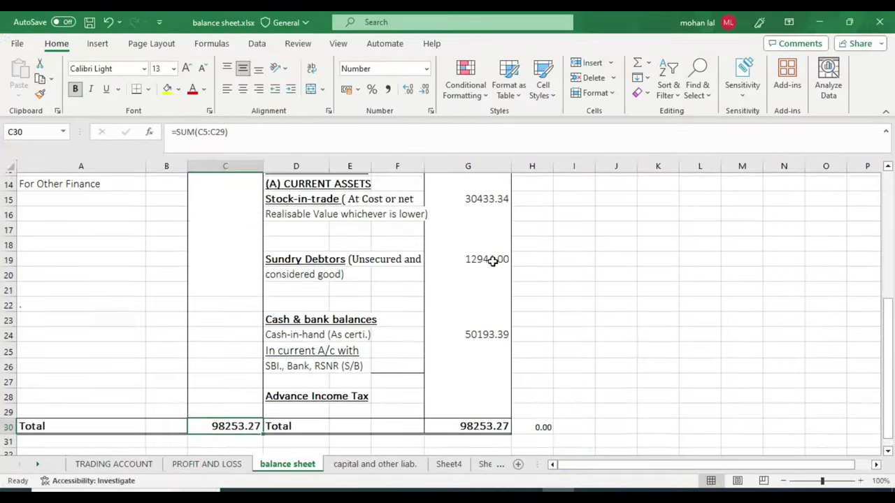
pyautogui.scroll(3, 490, 262)
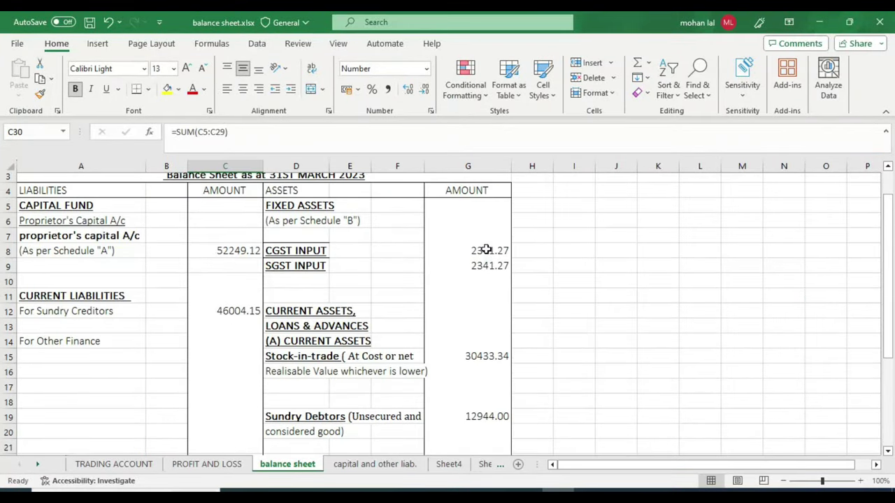
pyautogui.moveTo(483, 250); pyautogui.dragTo(484, 266)
pyautogui.scroll(-4, 453, 369)
pyautogui.scroll(-2, 454, 369)
pyautogui.click(468, 347)
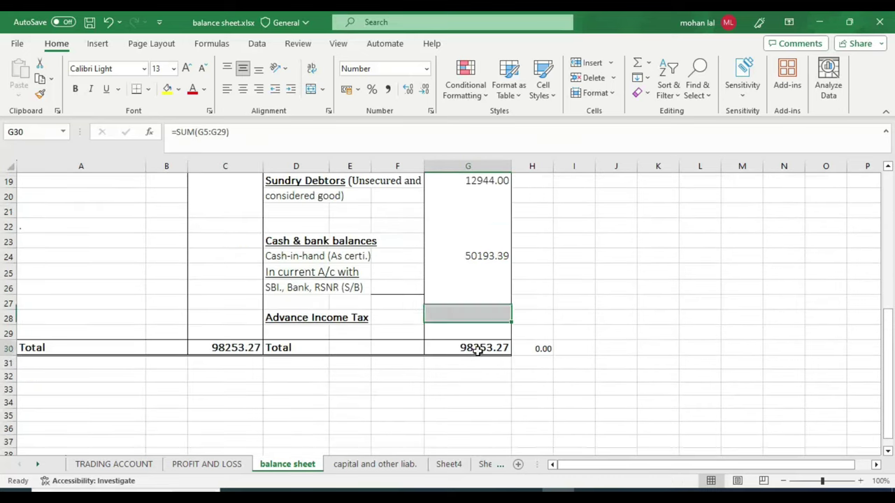
pyautogui.click(241, 351)
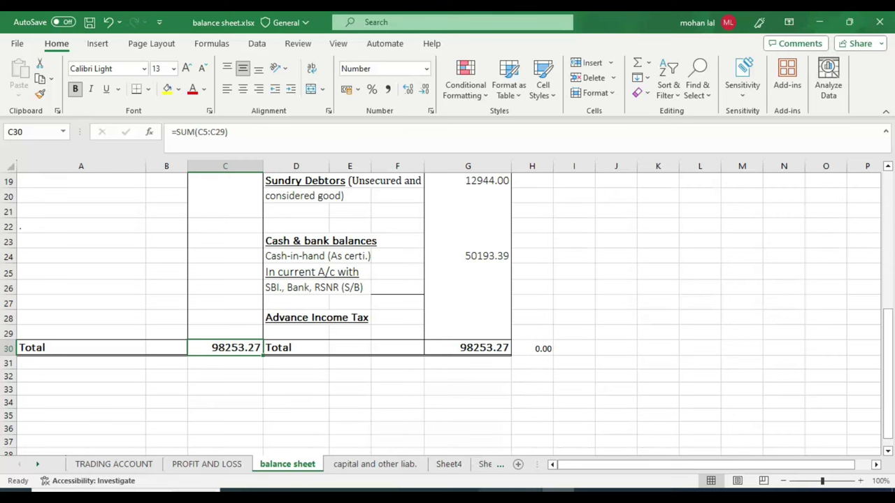
pyautogui.click(590, 498)
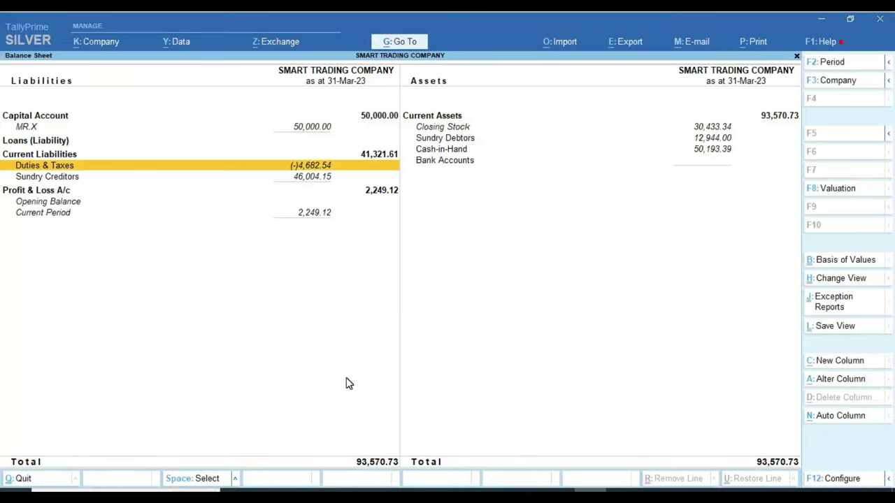
# Inspect the Duties & Taxes breakdown, then leave the Balance Sheet for voucher entry
pyautogui.click(351, 168)
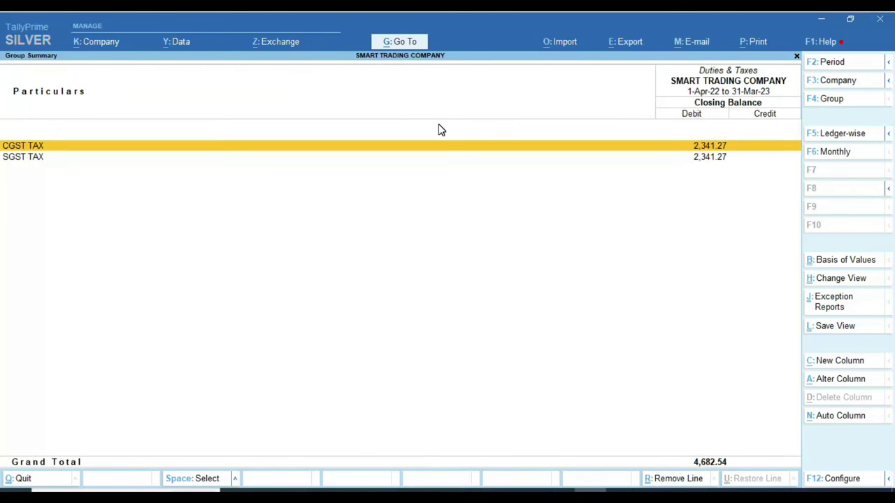
pyautogui.press('Escape')
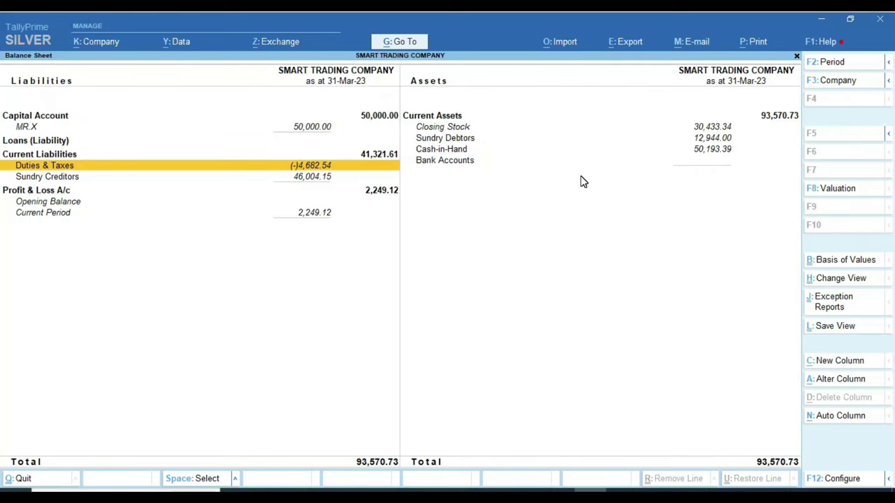
pyautogui.press('Escape')
pyautogui.press('Escape')
pyautogui.press('Up')
pyautogui.press('Up')
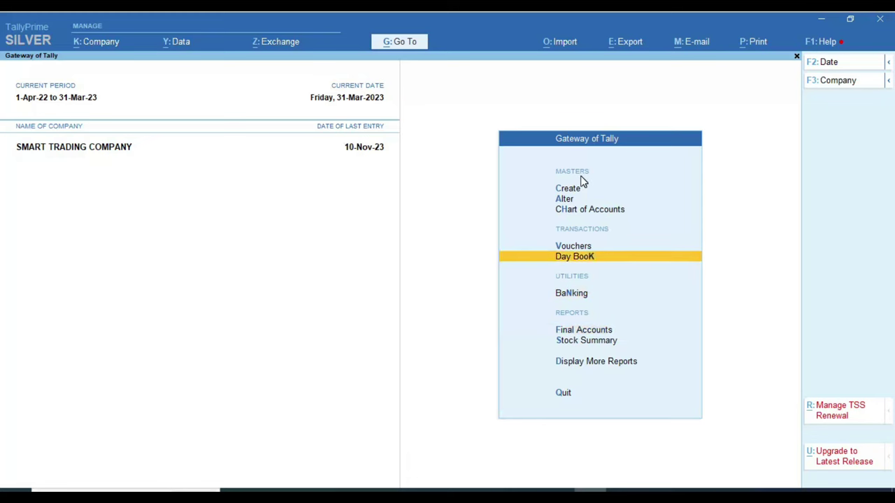
pyautogui.press('Up')
pyautogui.press('Return')
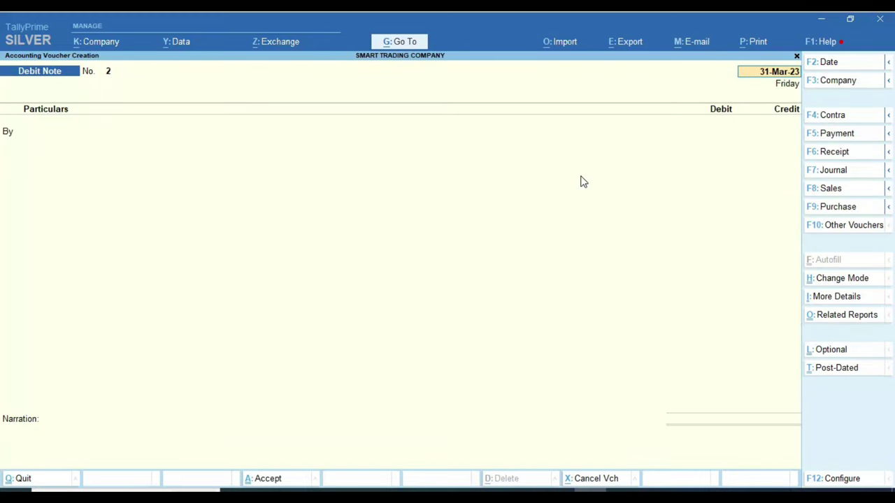
# In a Journal voucher, create ledger CGS T TAX INPUT under Current Assets as Unregistered
pyautogui.press('F7')
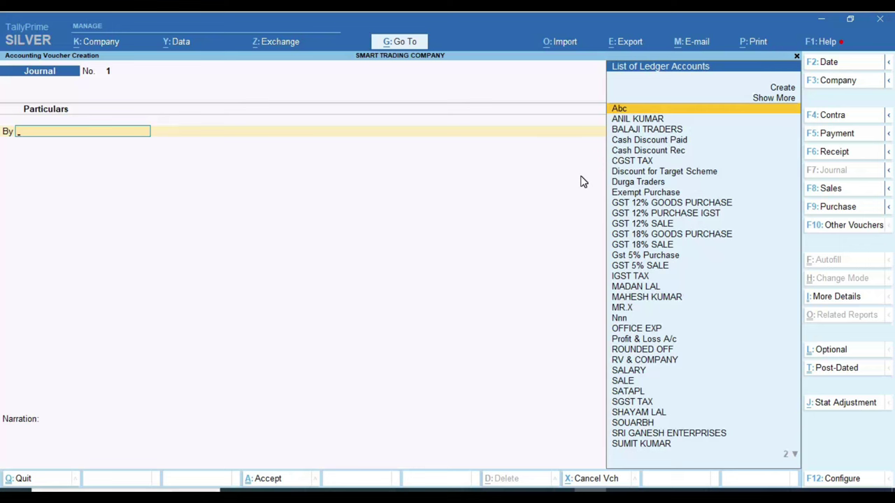
pyautogui.hotkey('alt', 'c')
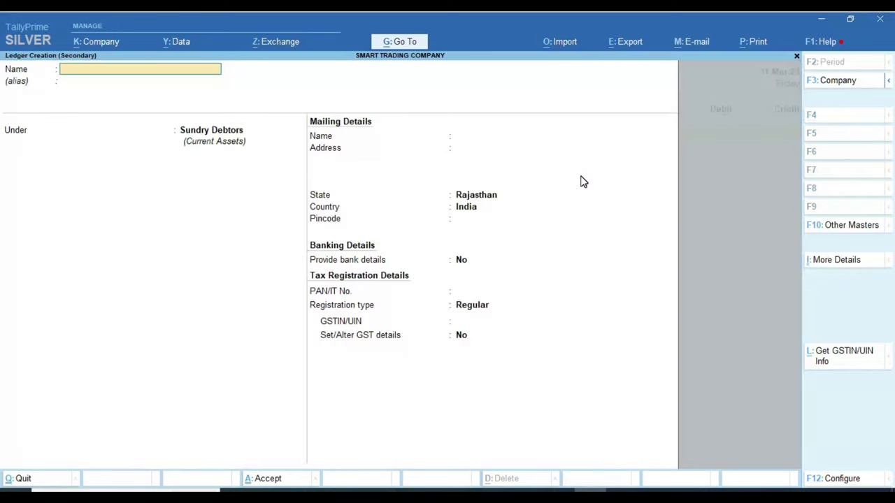
pyautogui.write('CGS T')
pyautogui.write(' TAX ')
pyautogui.write('INPUT')
pyautogui.press('Return')
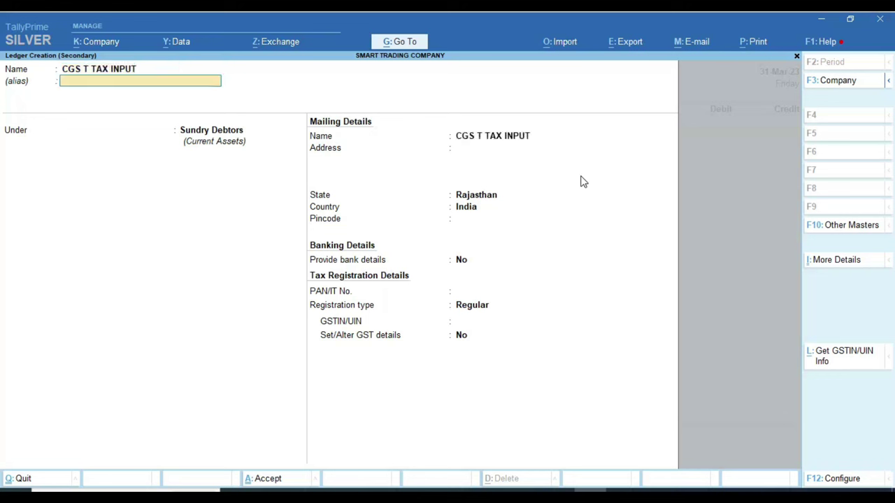
pyautogui.press('Return')
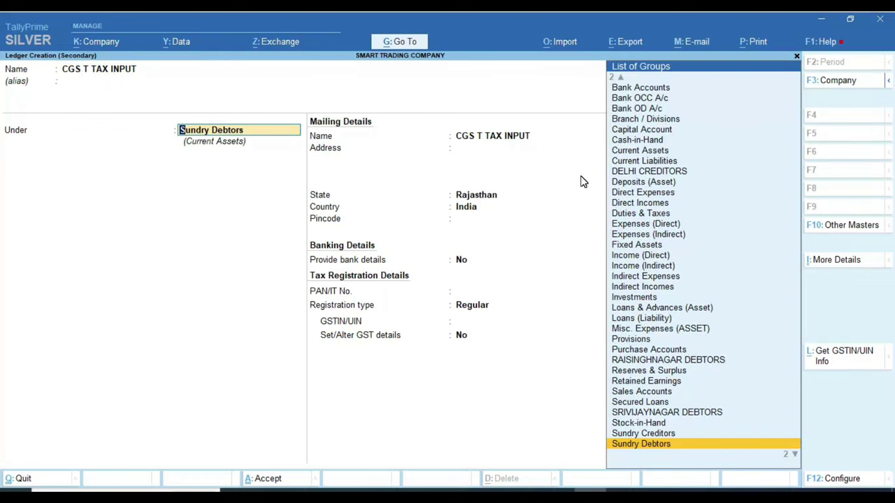
pyautogui.write('CU')
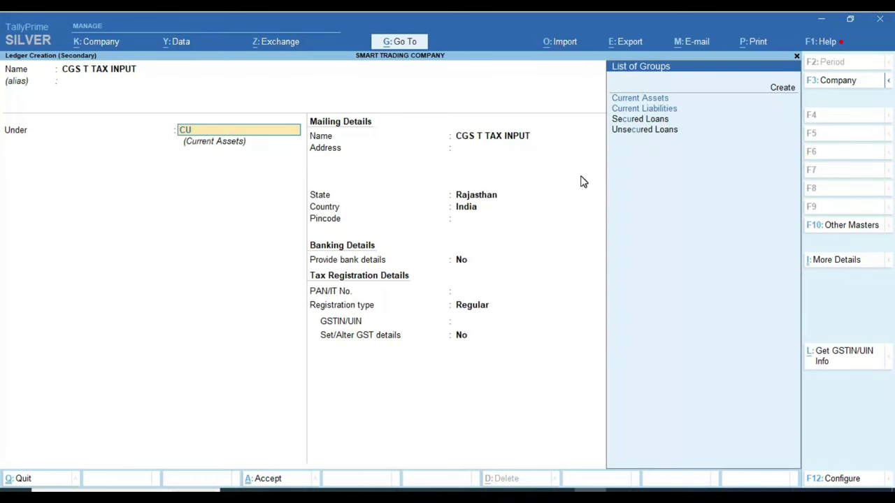
pyautogui.press('Return')
pyautogui.press('Return')
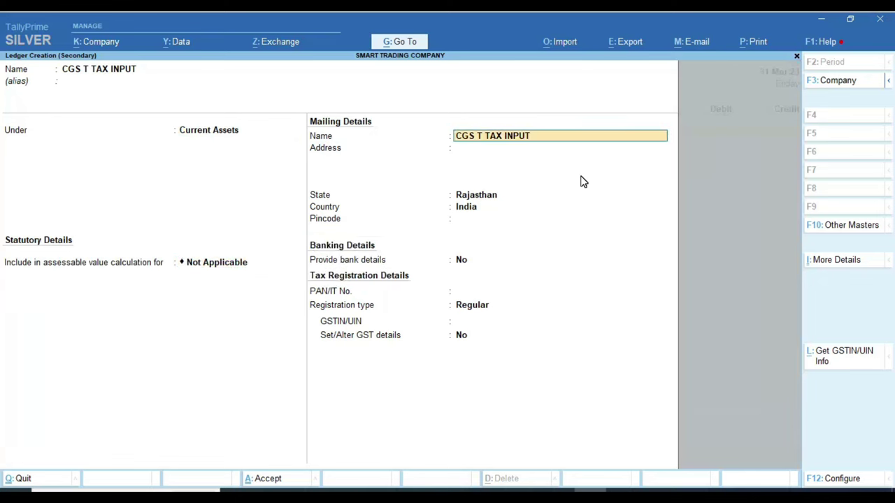
pyautogui.press('Return')
pyautogui.press('Return')
pyautogui.press('Return')
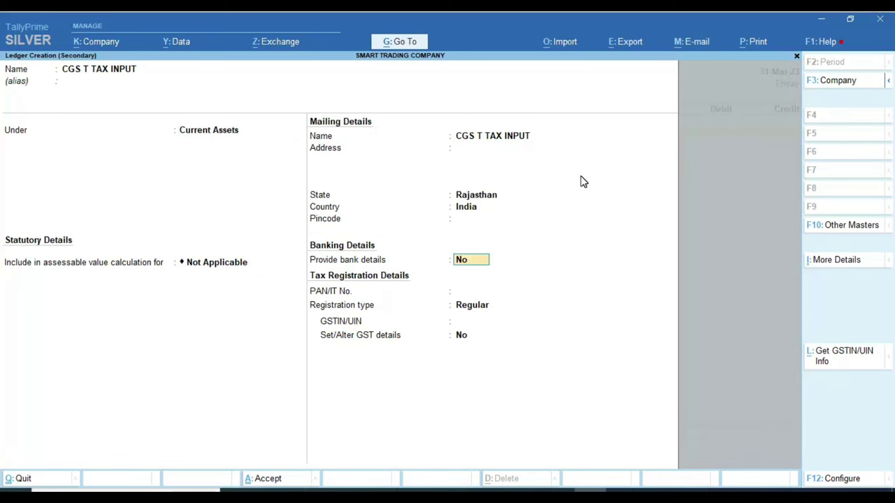
pyautogui.press('Return')
pyautogui.press('Return')
pyautogui.press('Down')
pyautogui.press('Return')
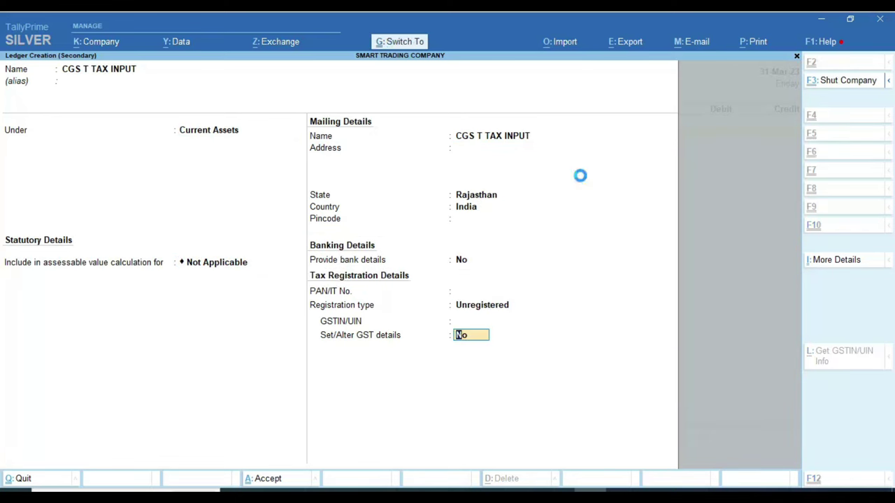
pyautogui.press('Return')
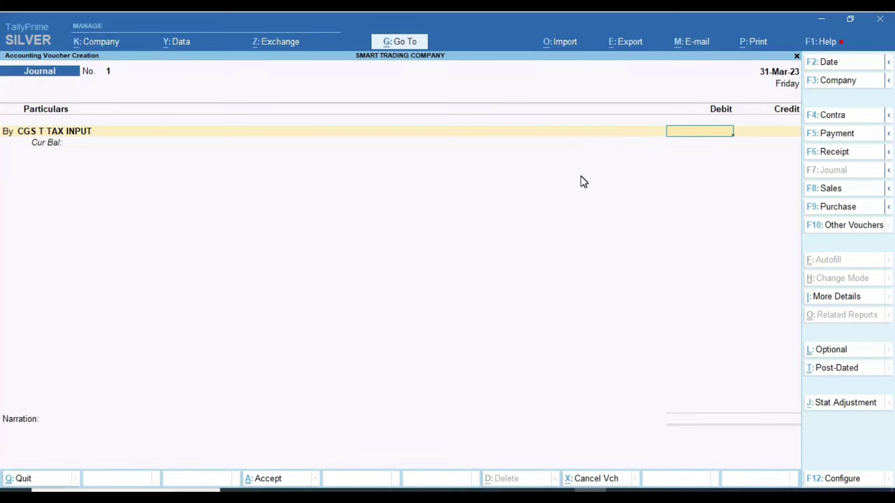
# Look up the CGST INPUT amount in Excel cell G8
pyautogui.hotkey('alt', 'Tab')
pyautogui.scroll(2, 546, 217)
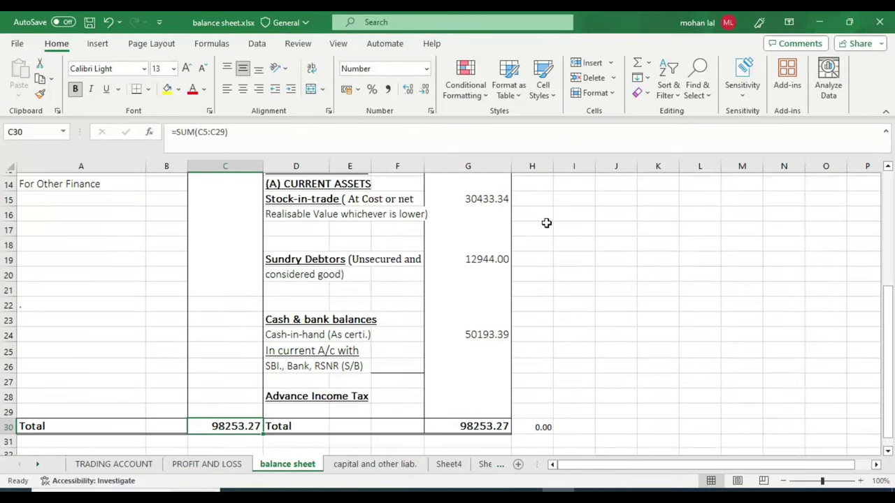
pyautogui.scroll(3, 526, 242)
pyautogui.click(489, 211)
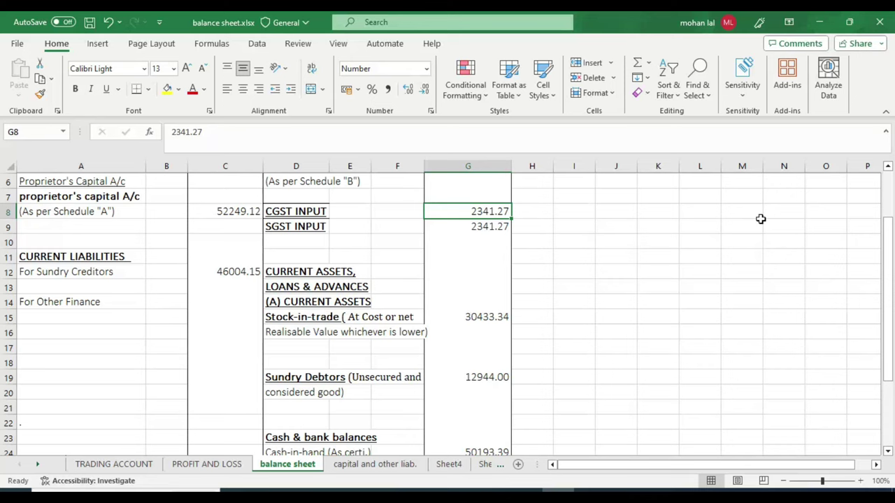
pyautogui.hotkey('alt', 'Tab')
# Debit CGS T TAX INPUT 2,341.27 and start a second debit line
pyautogui.write('2,34')
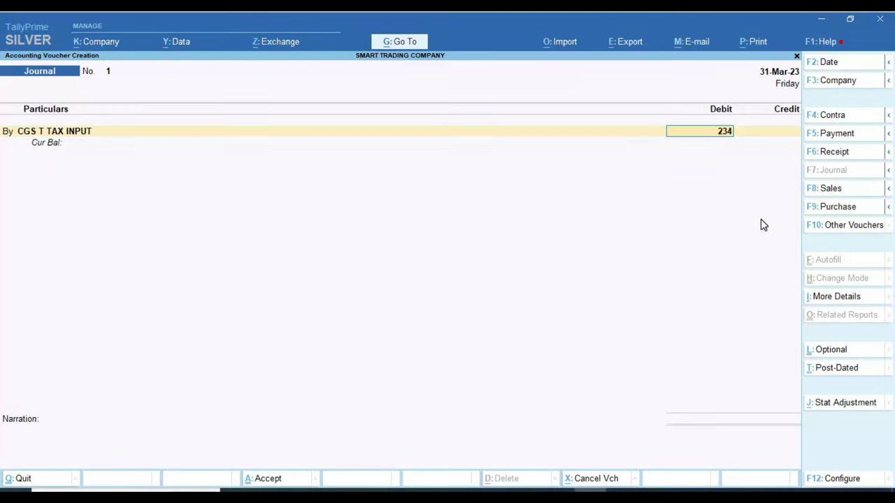
pyautogui.write('1.27')
pyautogui.press('Return')
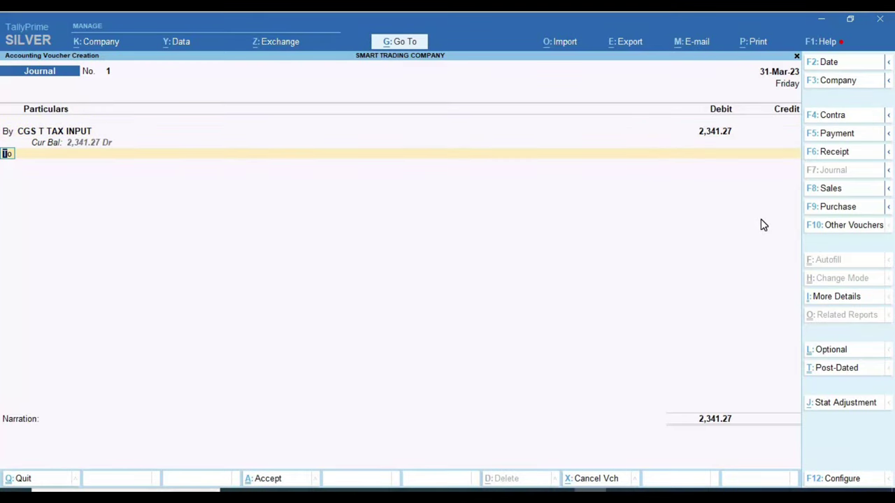
pyautogui.press('b')
pyautogui.press('Return')
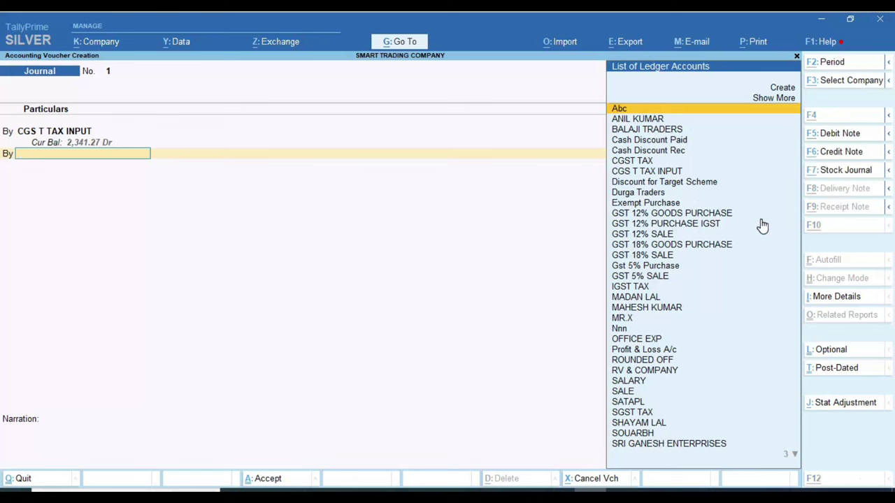
# Create Unregistered ledger SGS T TAX INPUT under Current Assets and debit it 2,341.27
pyautogui.hotkey('alt', 'c')
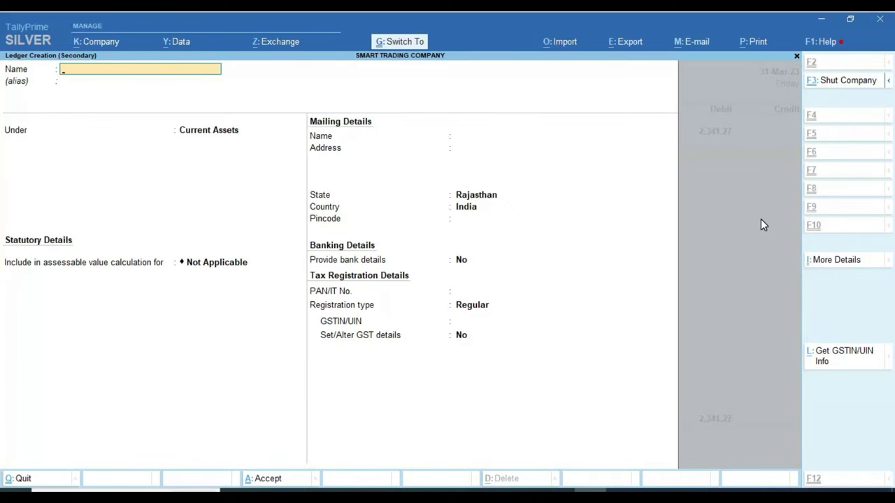
pyautogui.write('CGS T TAX INPUT')
pyautogui.press('Home')
pyautogui.press('Delete')
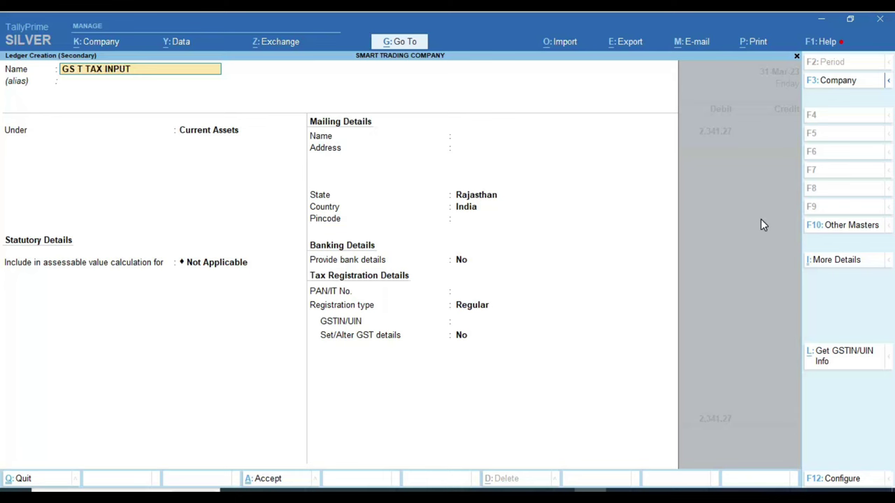
pyautogui.write('S')
pyautogui.press('Return')
pyautogui.press('Return')
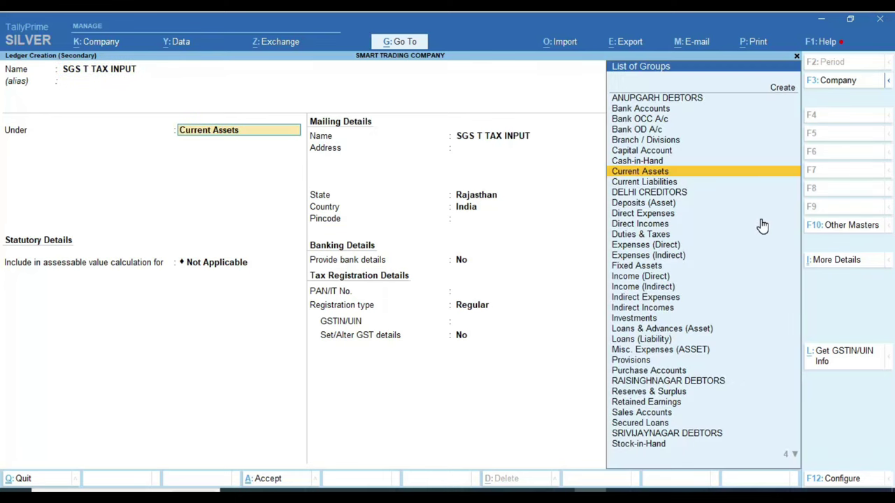
pyautogui.press('Return')
pyautogui.press('Return')
pyautogui.press('Return')
pyautogui.press('Return')
pyautogui.press('Return')
pyautogui.press('Return')
pyautogui.press('Return')
pyautogui.press('Return')
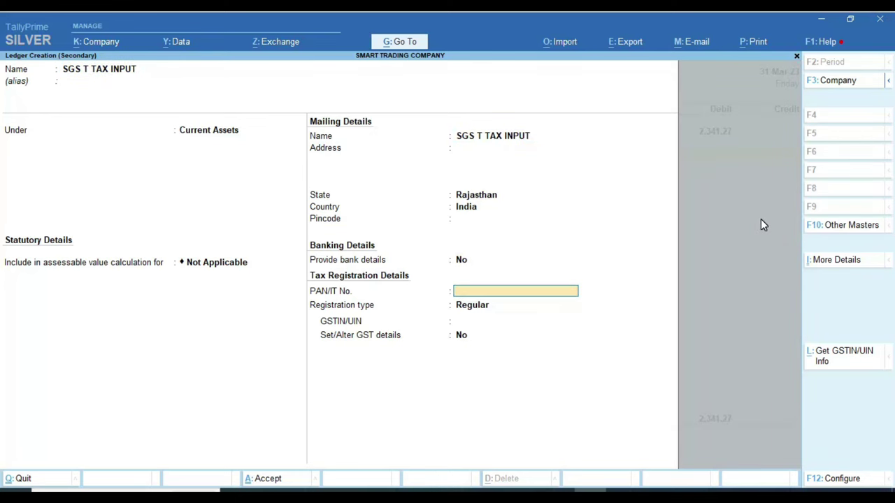
pyautogui.press('Return')
pyautogui.press('Return')
pyautogui.press('BackSpace')
pyautogui.press('Down')
pyautogui.press('Return')
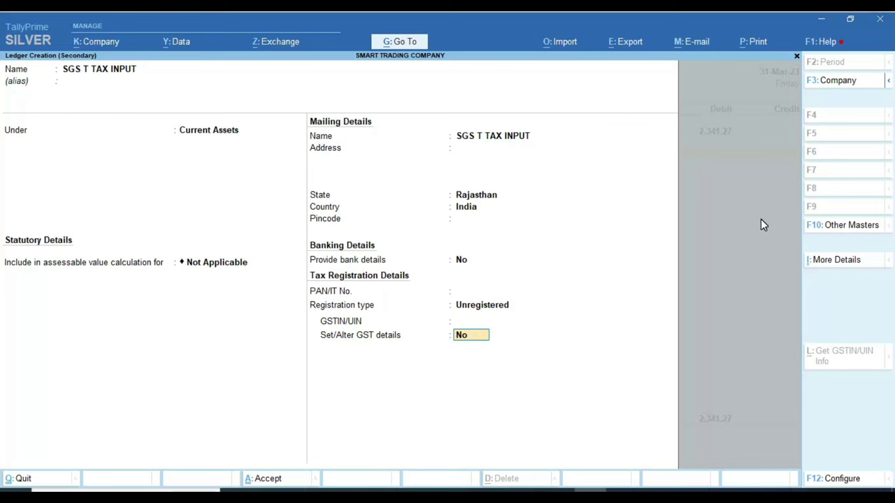
pyautogui.press('Return')
pyautogui.press('Return')
pyautogui.write('2,341')
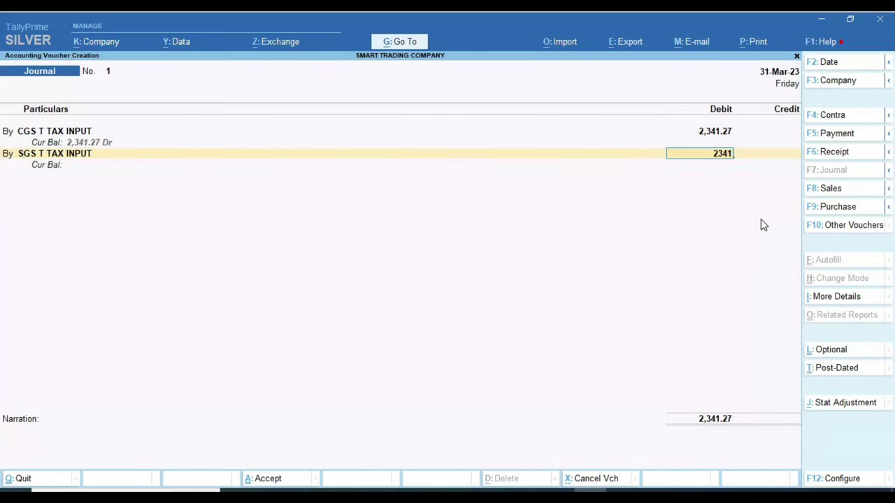
pyautogui.write('.27')
pyautogui.press('Return')
pyautogui.press('Return')
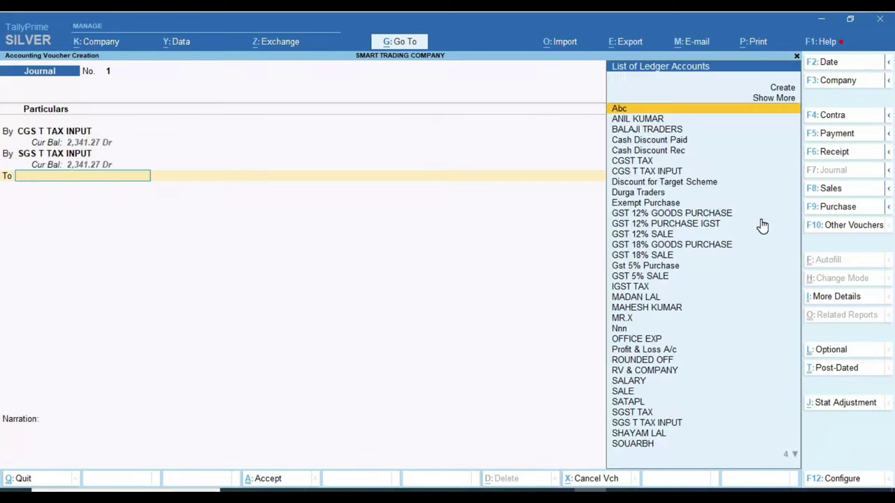
# Credit CGST TAX and SGST TAX 2,341.27 each and save the journal
pyautogui.write('CG')
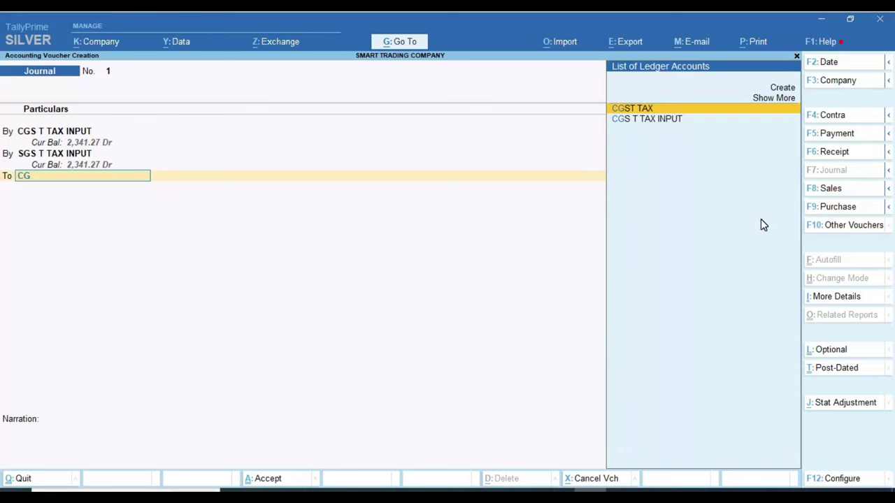
pyautogui.press('Return')
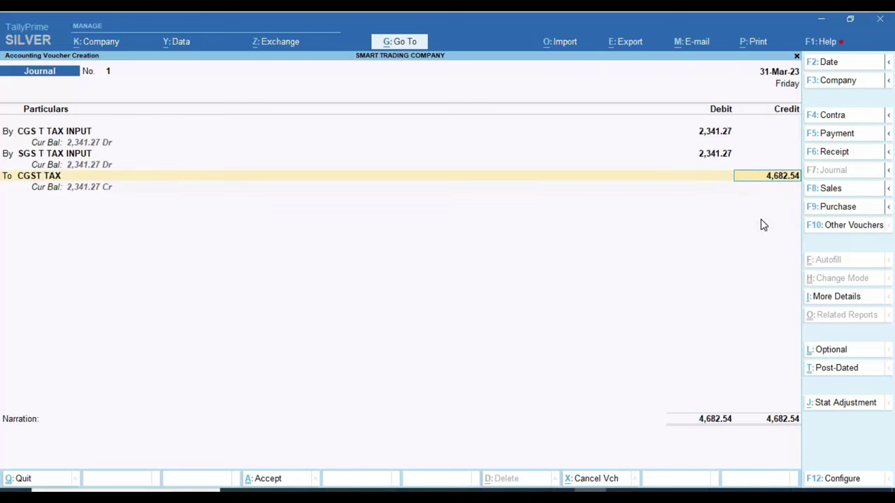
pyautogui.write('2,341.27')
pyautogui.press('Return')
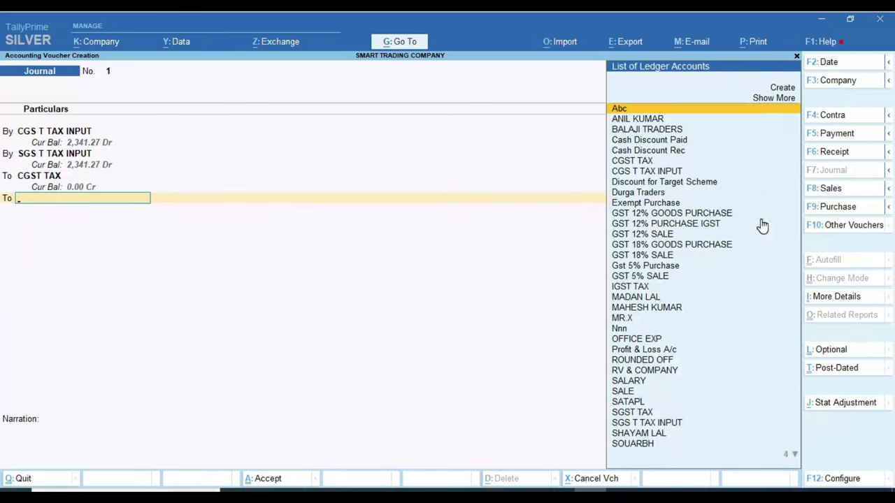
pyautogui.write('SG')
pyautogui.press('Return')
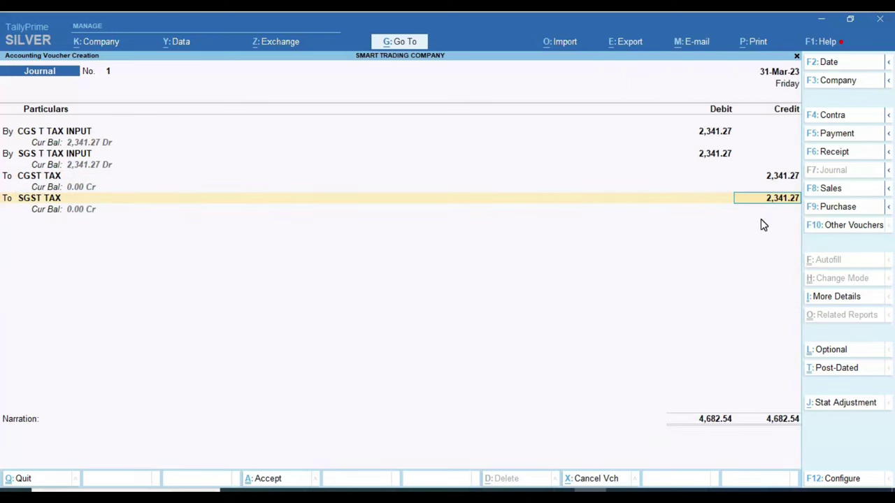
pyautogui.press('Return')
pyautogui.press('Return')
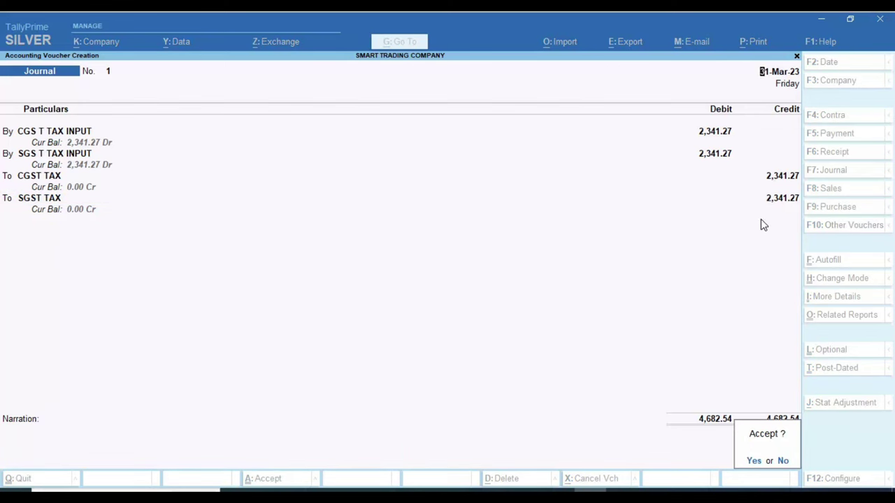
pyautogui.press('Return')
# Verify the detailed Balance Sheet now totals 98,253.27, then compare with Excel
pyautogui.press('Escape')
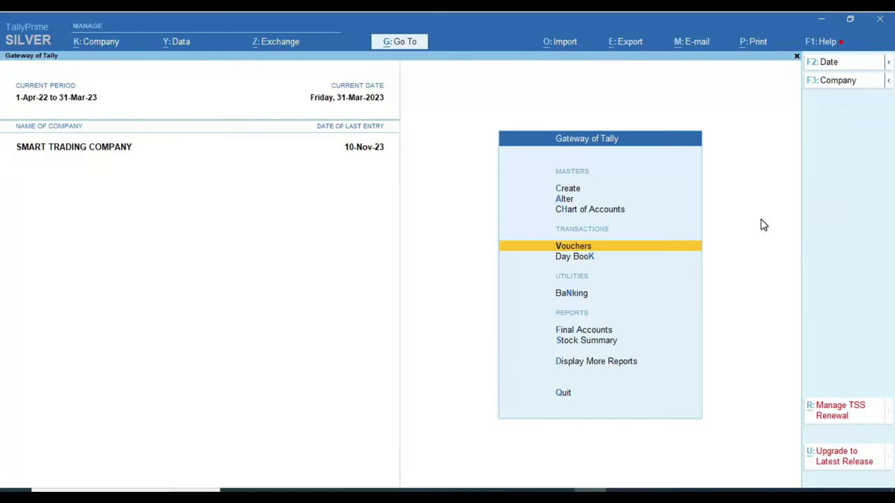
pyautogui.press('Down')
pyautogui.press('Down')
pyautogui.press('Down')
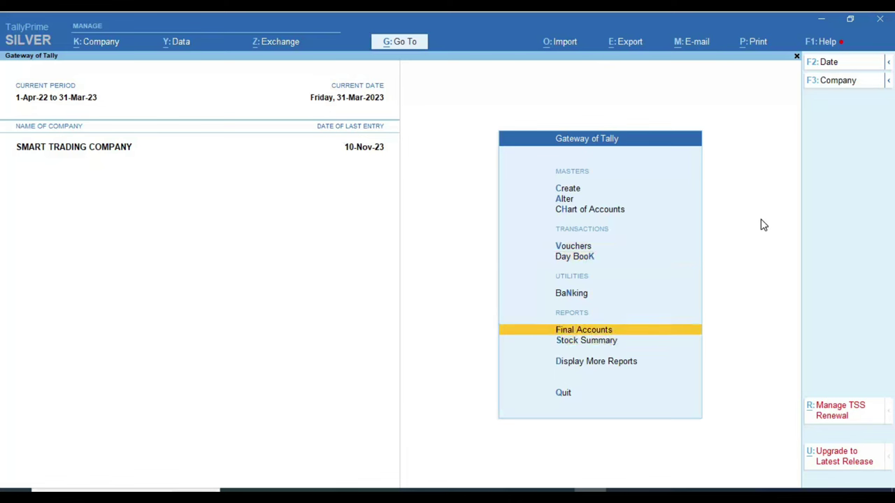
pyautogui.press('Return')
pyautogui.press('Return')
pyautogui.hotkey('alt', 'F5')
pyautogui.press('Down')
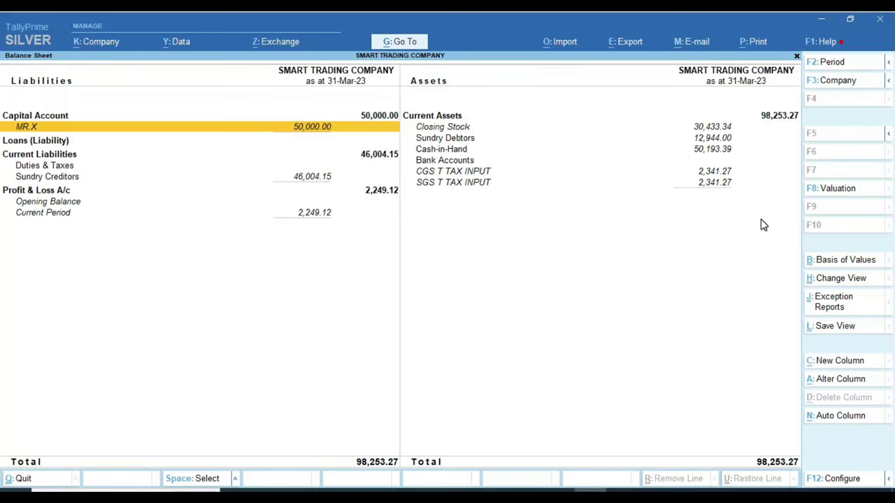
pyautogui.press('Right')
pyautogui.press('Down')
pyautogui.press('Down')
pyautogui.press('Down')
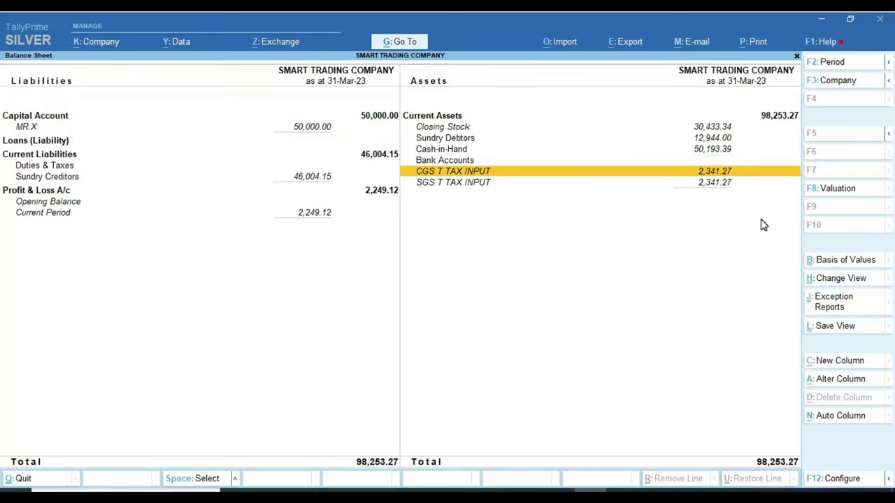
pyautogui.click(299, 167)
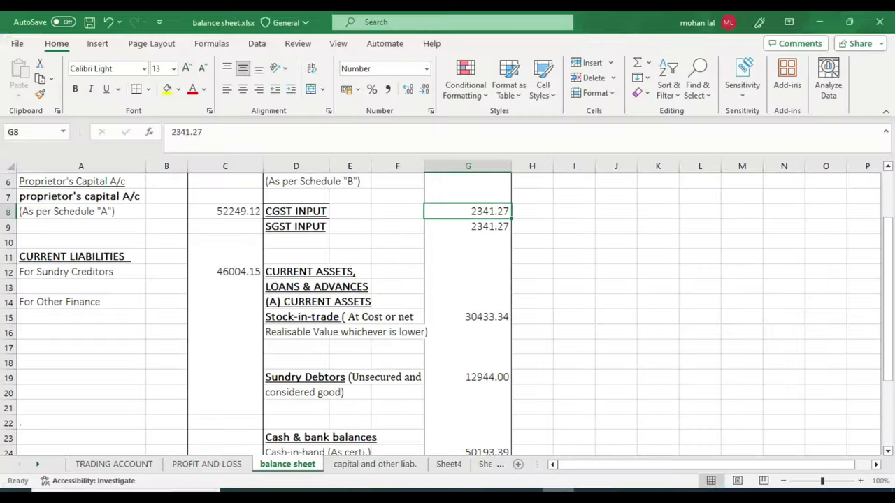
pyautogui.click(560, 490)
pyautogui.scroll(-3, 326, 382)
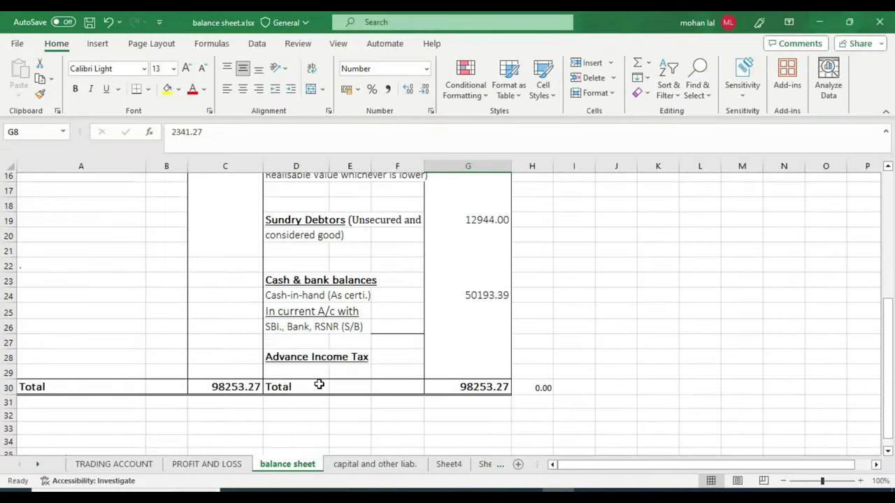
pyautogui.click(217, 389)
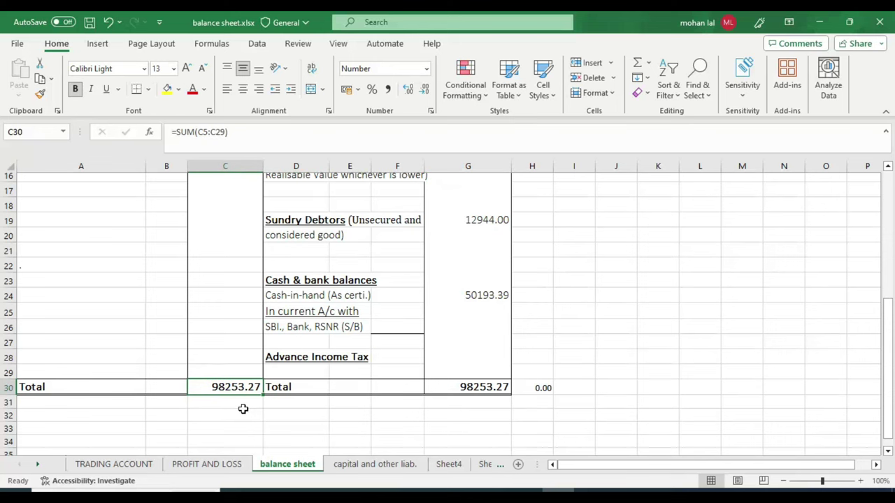
pyautogui.scroll(3, 243, 409)
pyautogui.scroll(2, 243, 409)
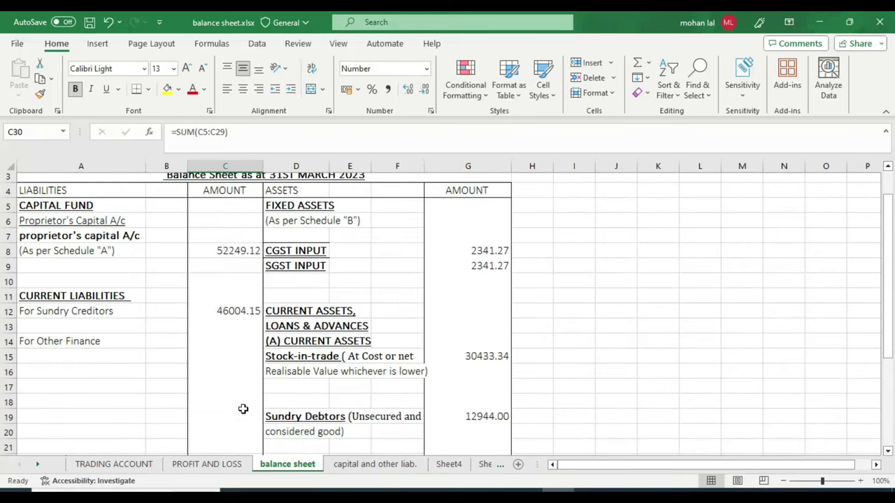